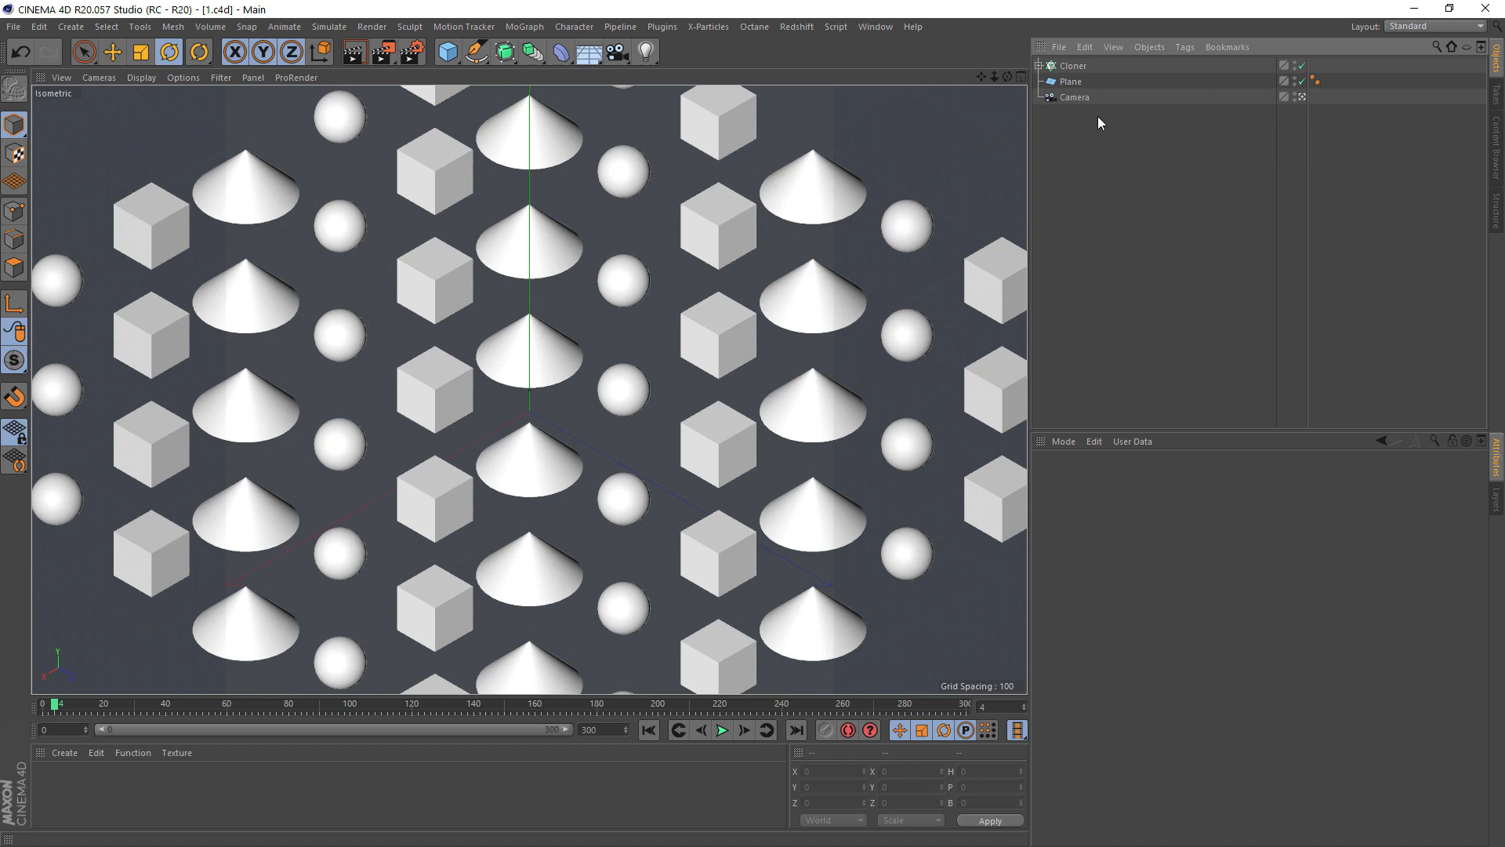
Reset Redshift's Max Secondary Ray Intensity and Max Subsample Intensity in the render settings to their defaults
click(1082, 98)
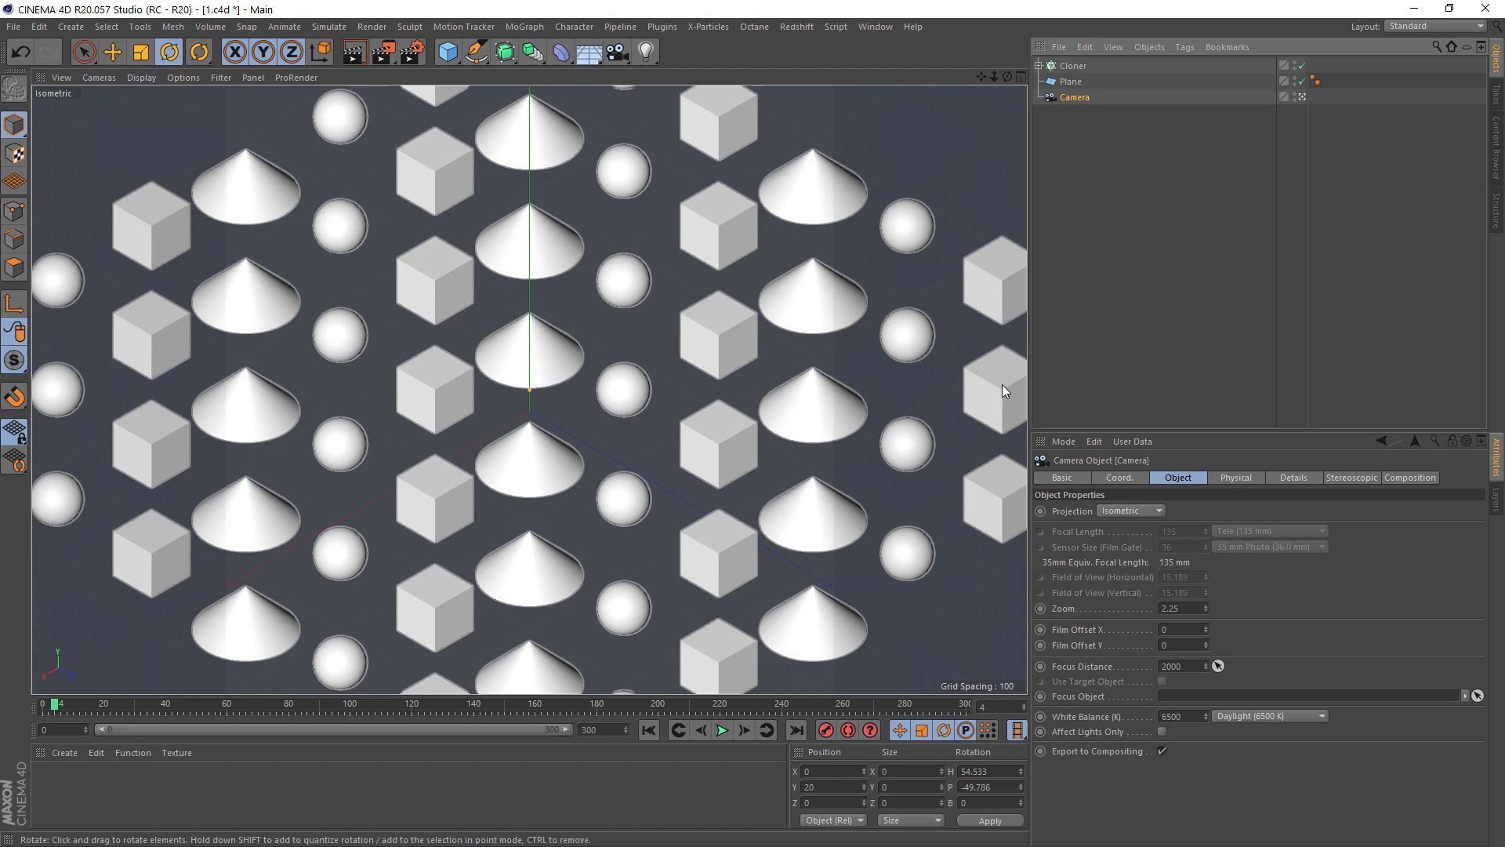
click(411, 51)
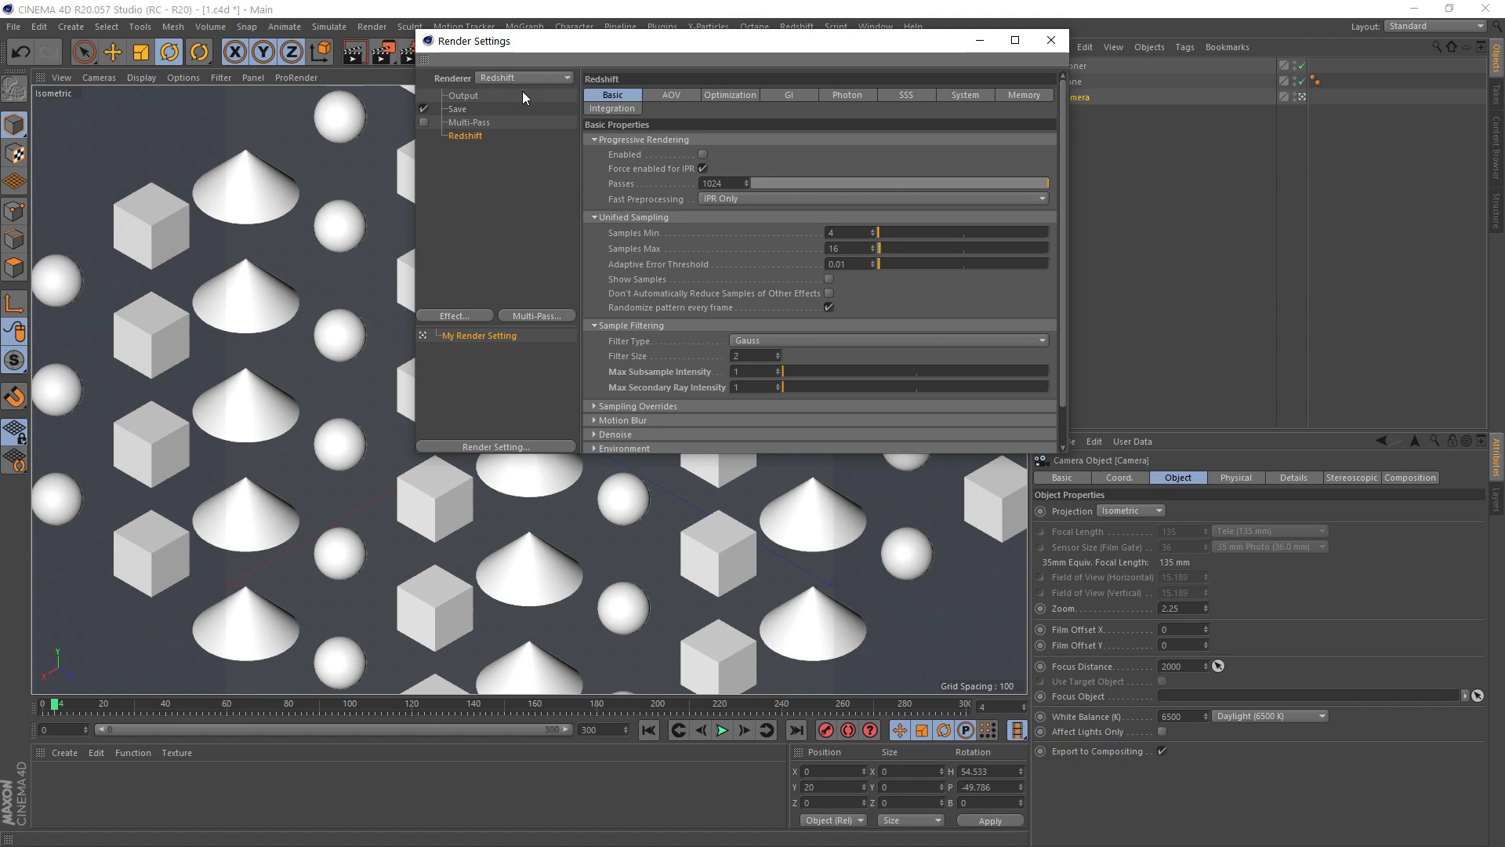
right_click(692, 376)
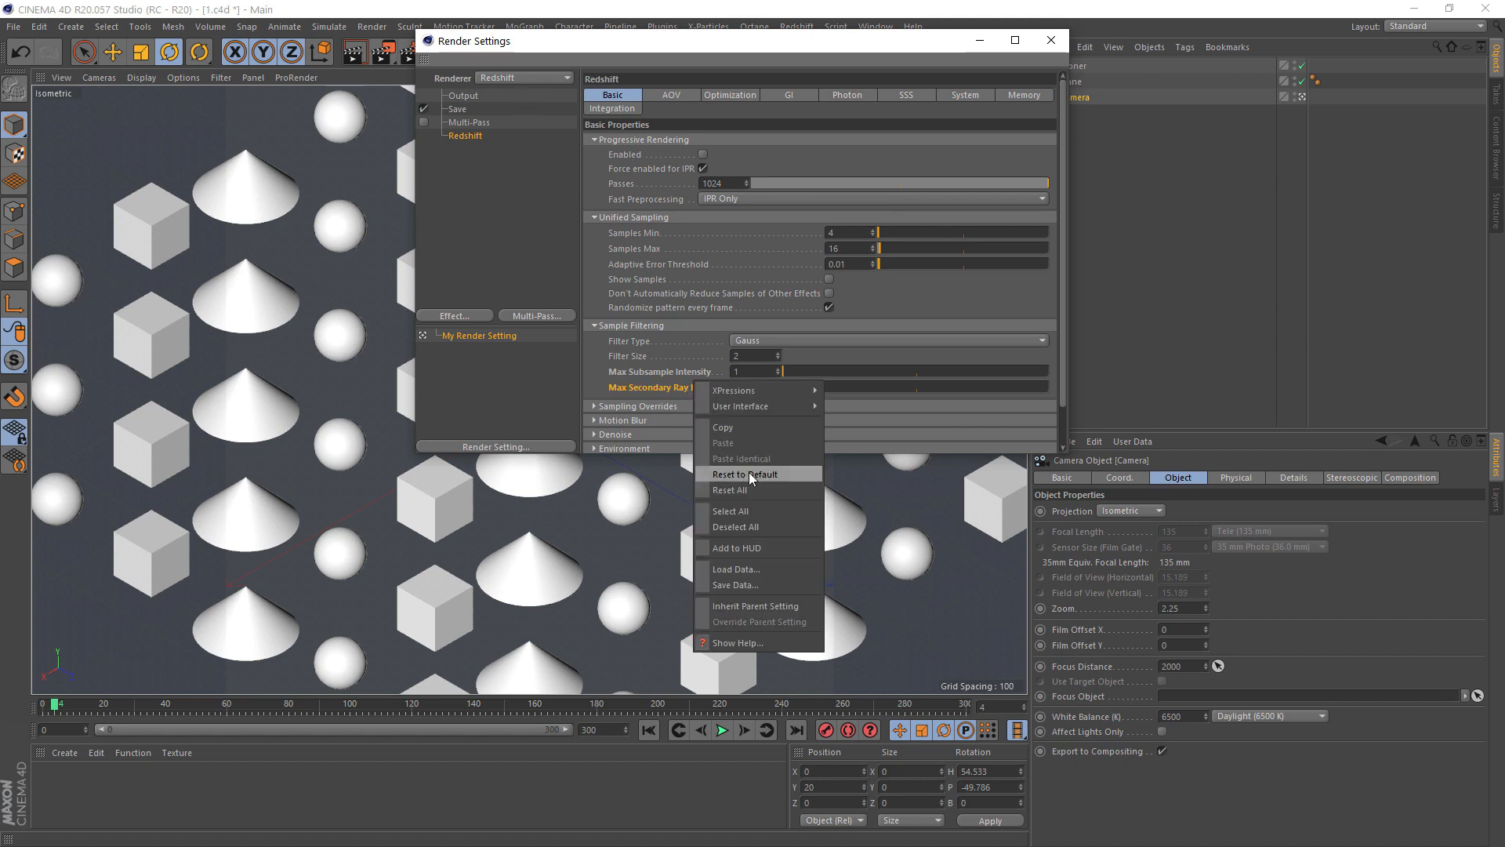
click(743, 475)
right_click(691, 376)
click(696, 374)
right_click(701, 374)
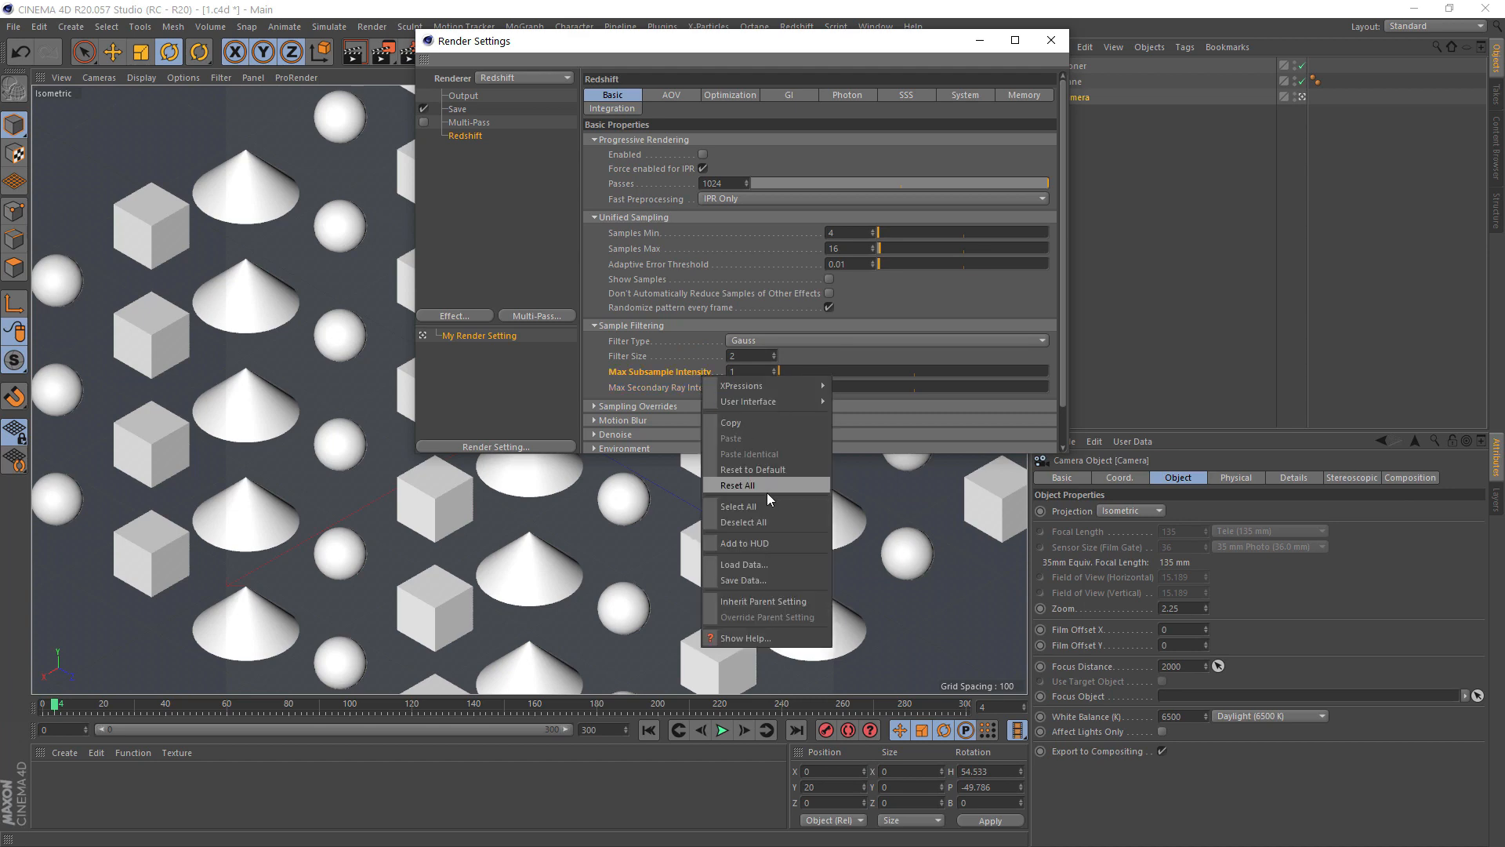
click(743, 475)
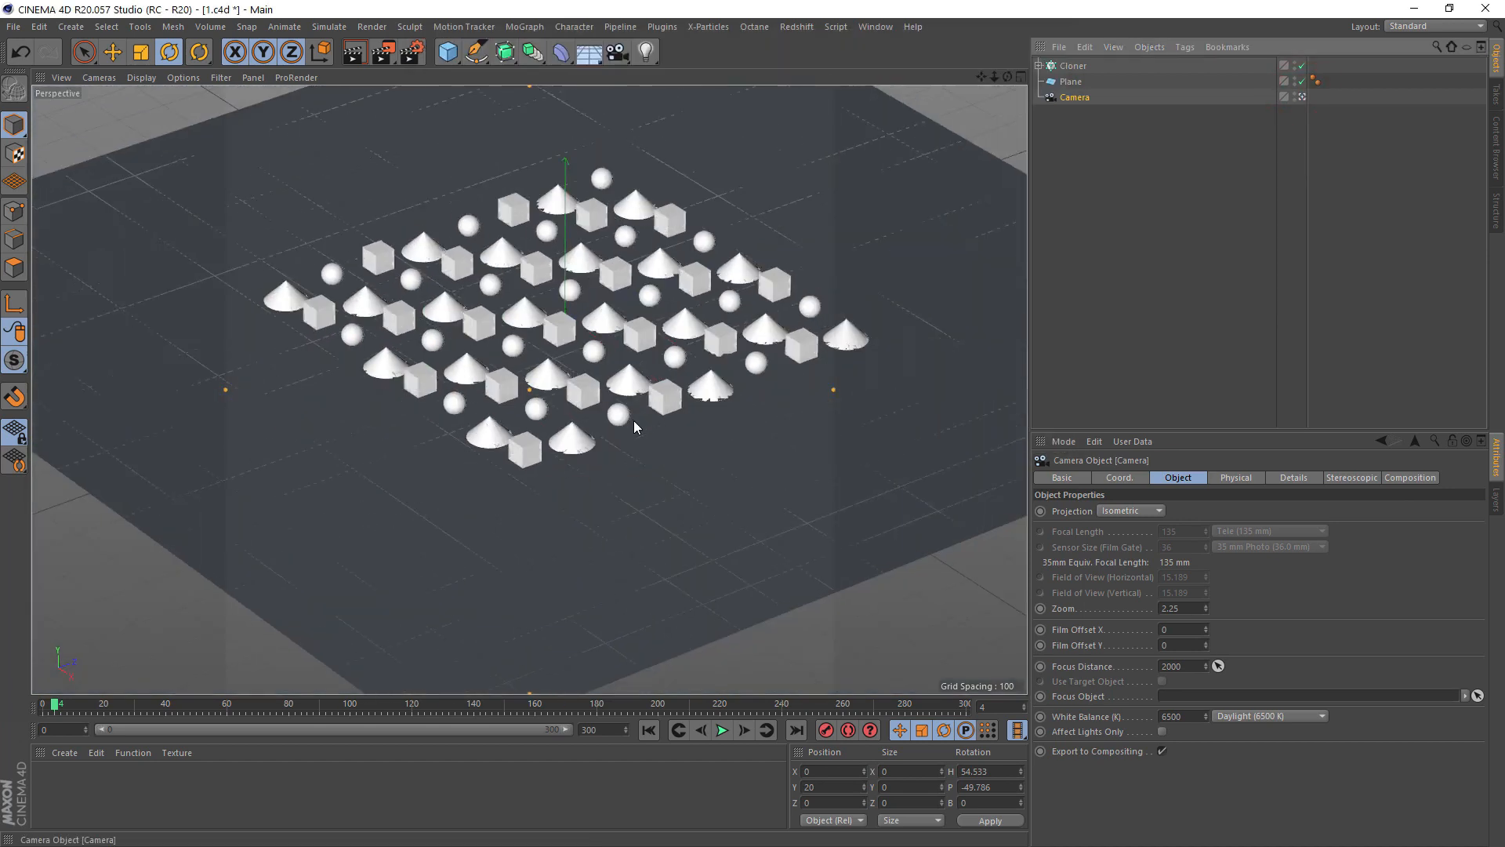
Look through the isometric scene camera again and open the Redshift RenderView
alt+drag(633, 420, 792, 369)
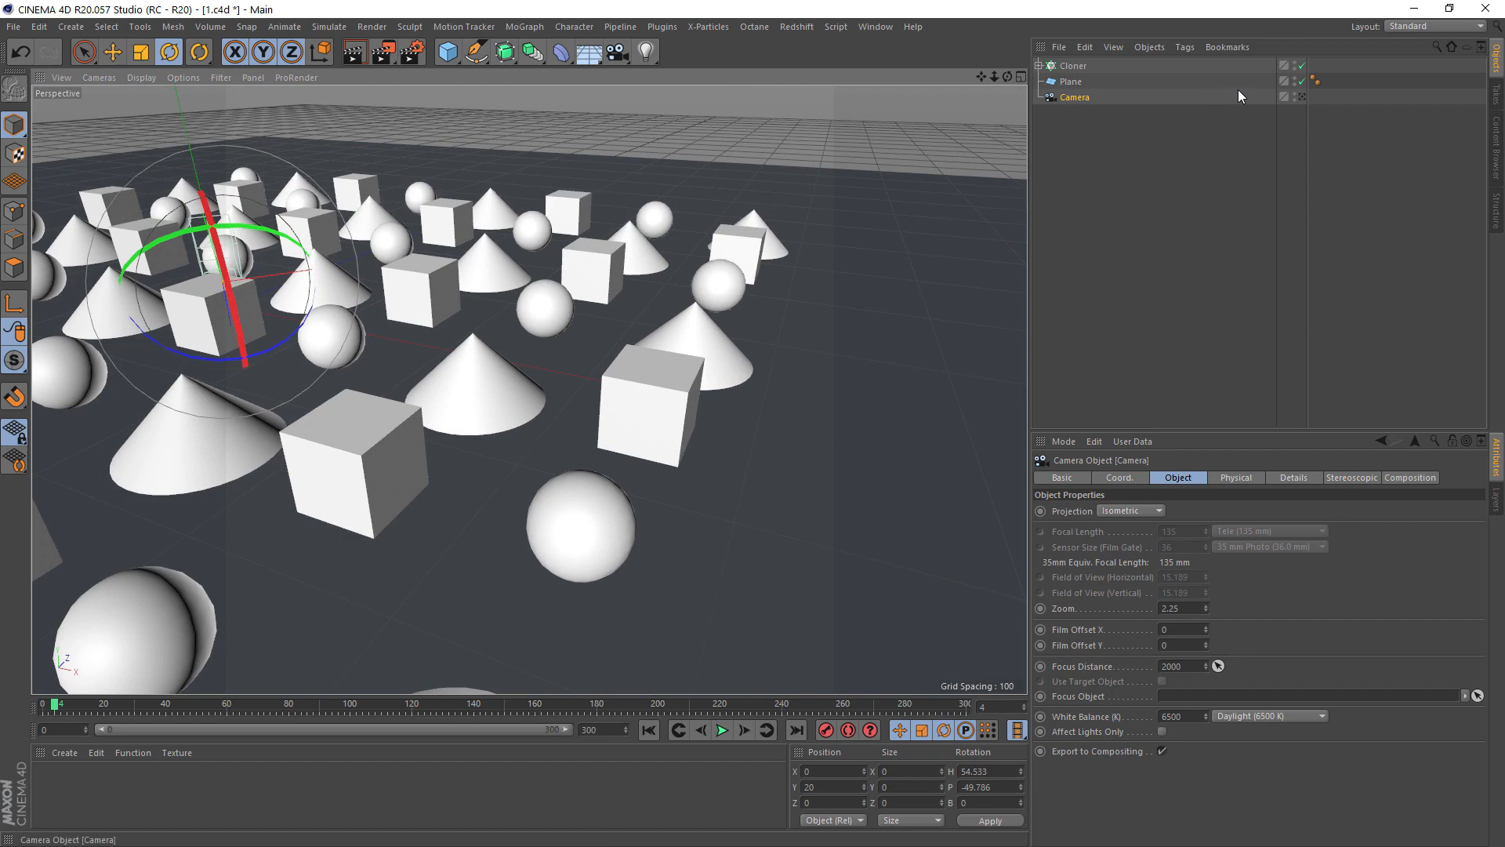
click(1301, 96)
click(796, 26)
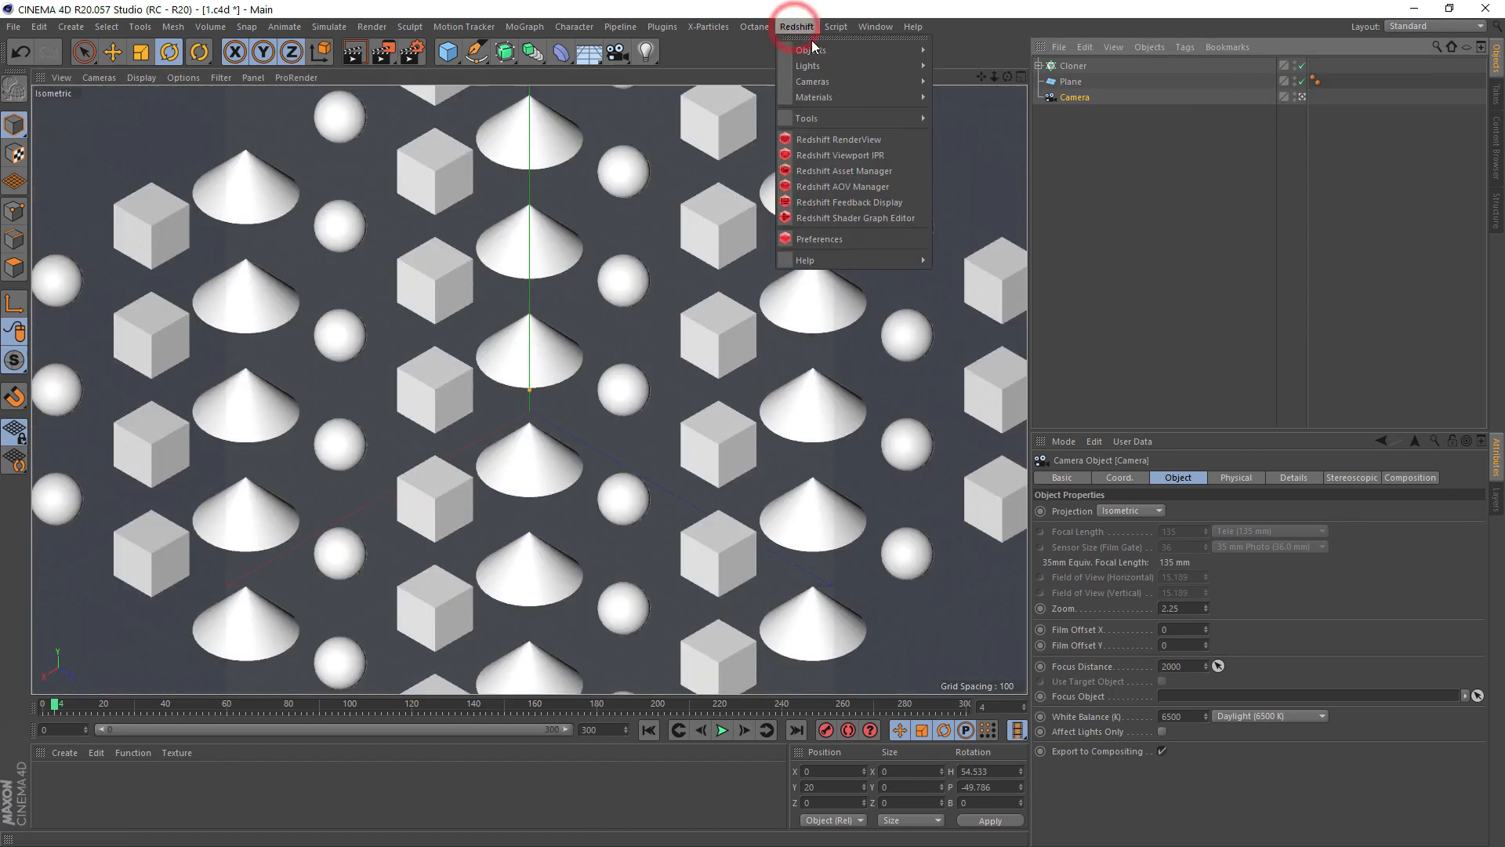
click(877, 139)
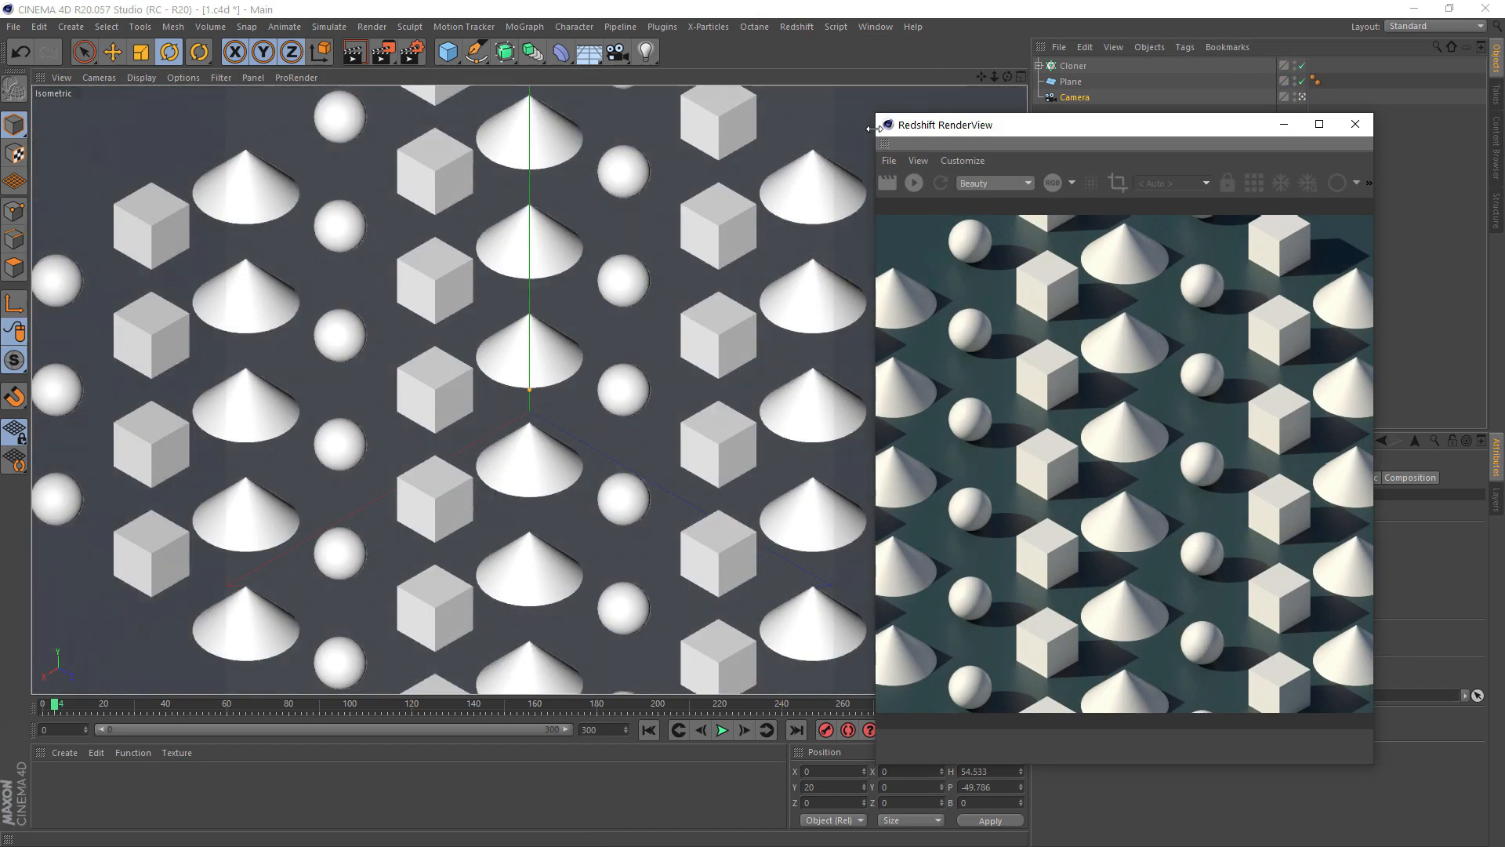
Check the primary and secondary GI engines in the Redshift render settings
click(411, 52)
click(779, 102)
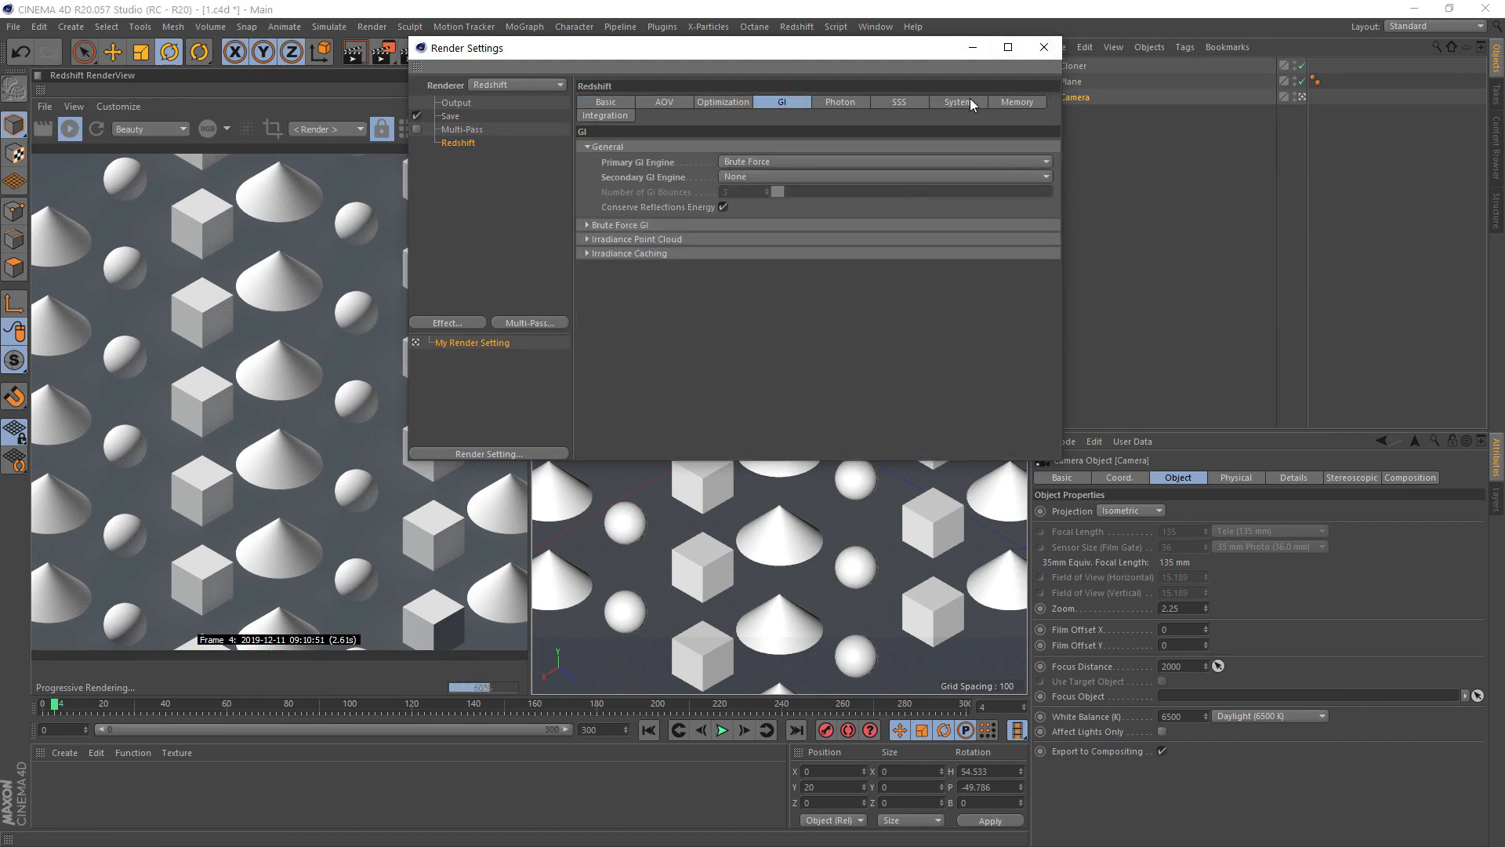
click(1041, 50)
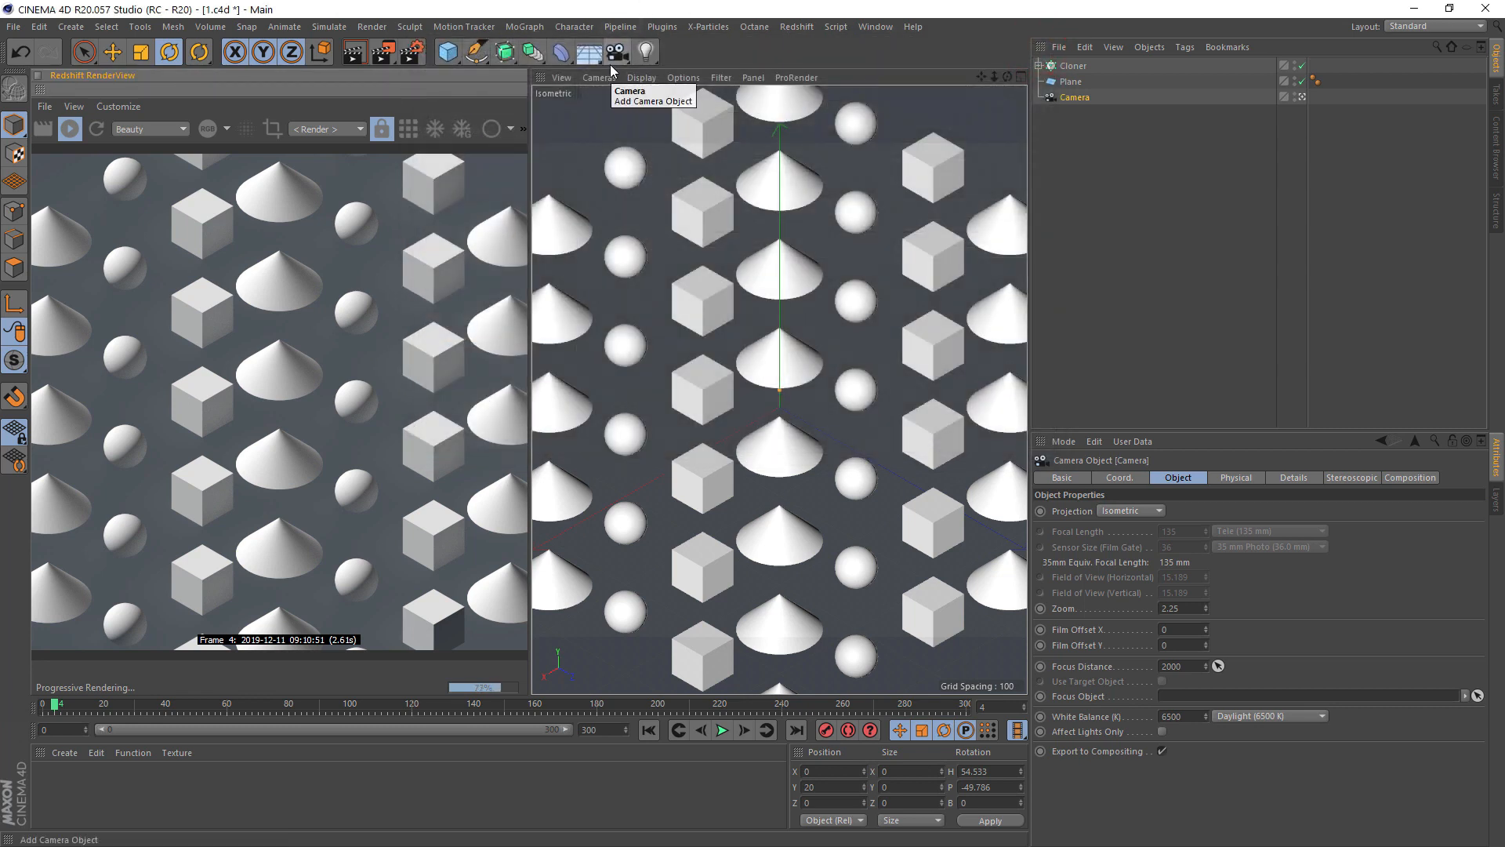
Add a Redshift Sun & Sky Rig to the scene
click(796, 27)
mouse_move(811, 49)
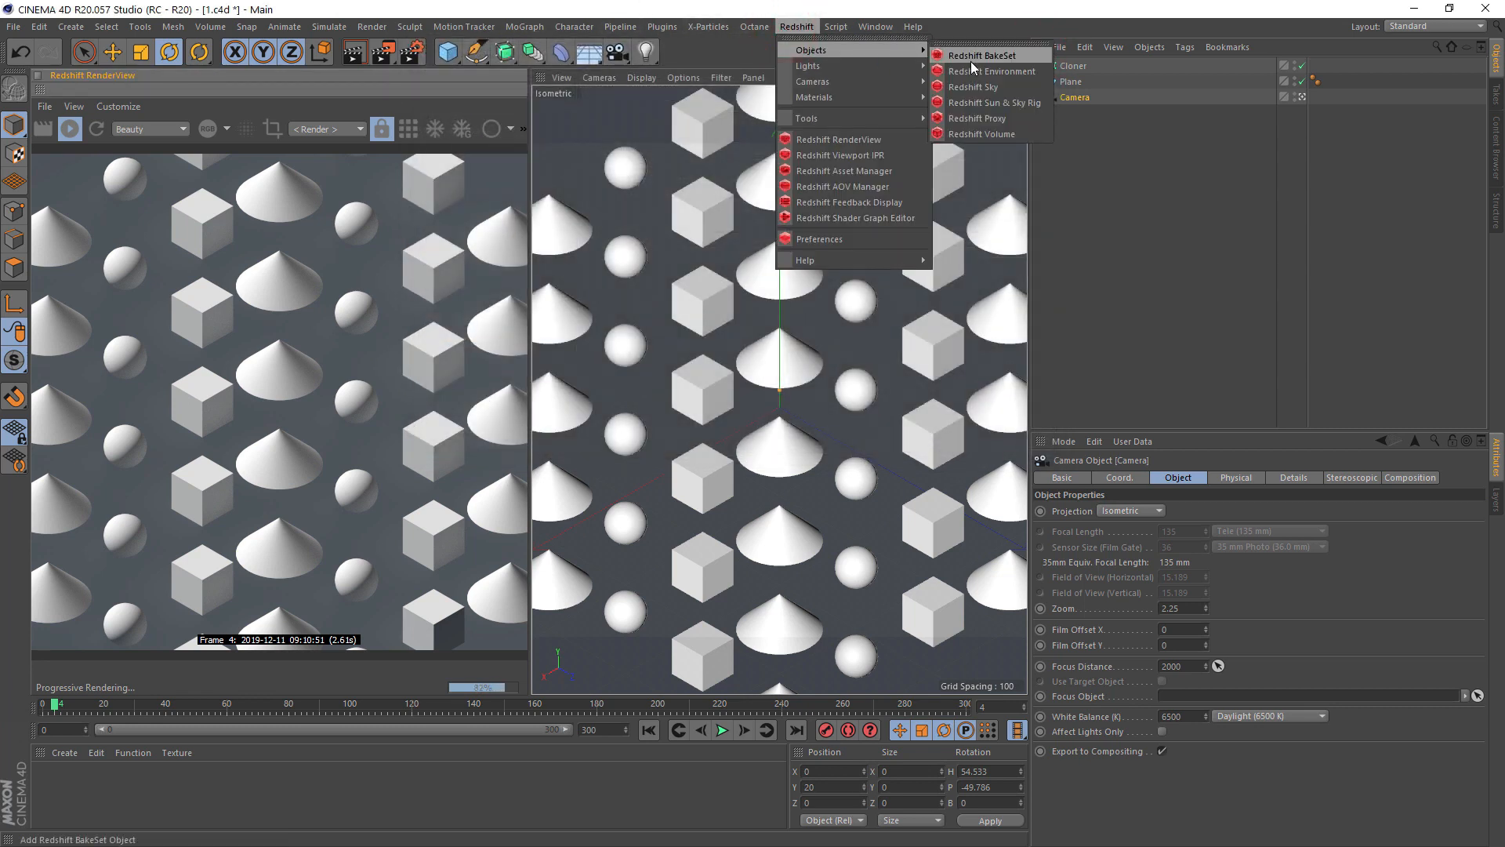
click(1036, 106)
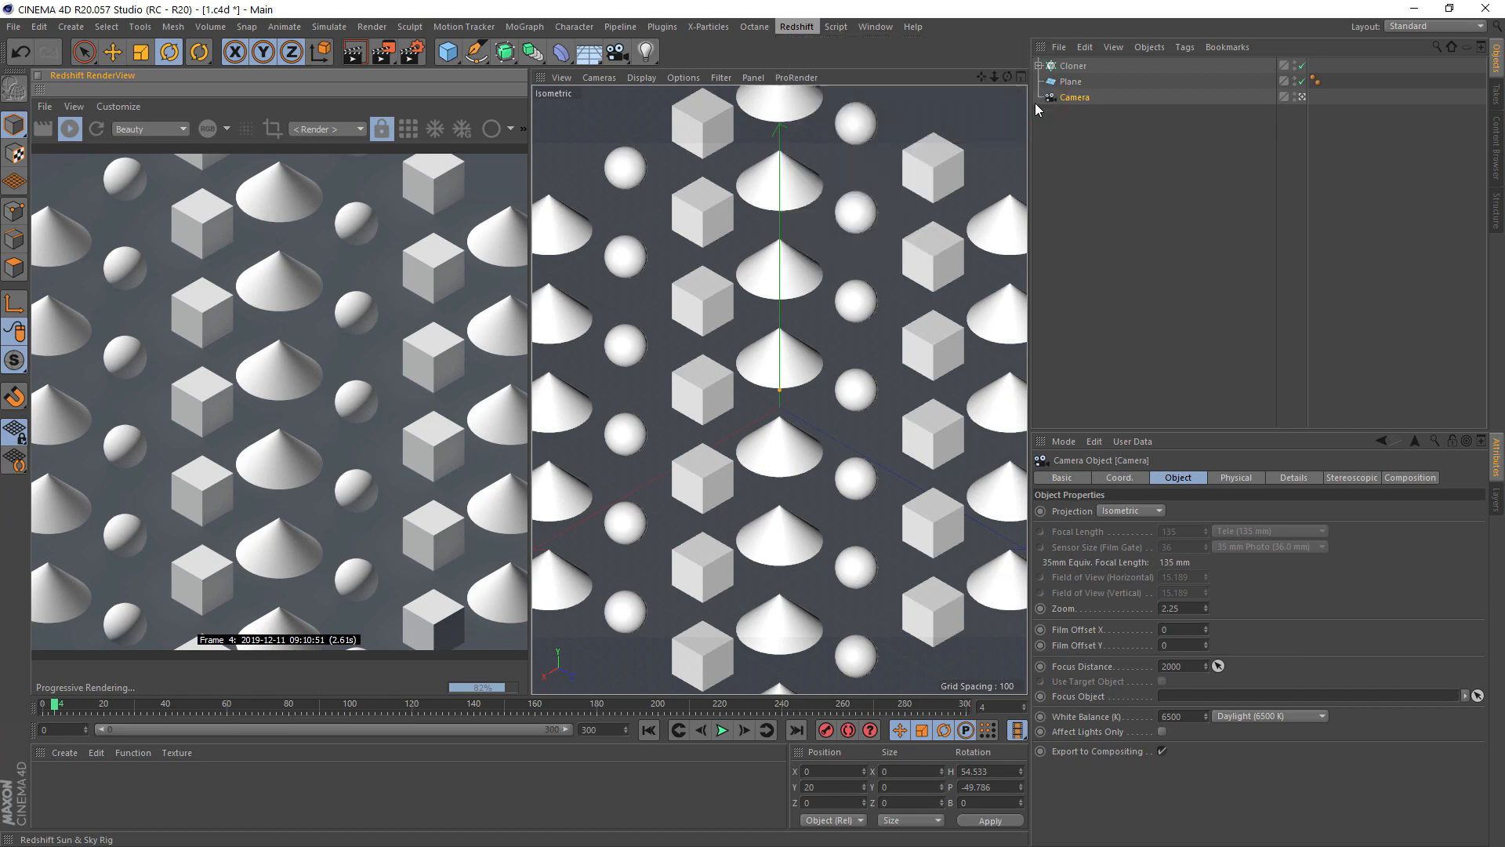
click(1039, 66)
Rotate the Redshift Sun to a pitch of about -25° and the Redshift Sky to a heading of about 31°
click(1091, 82)
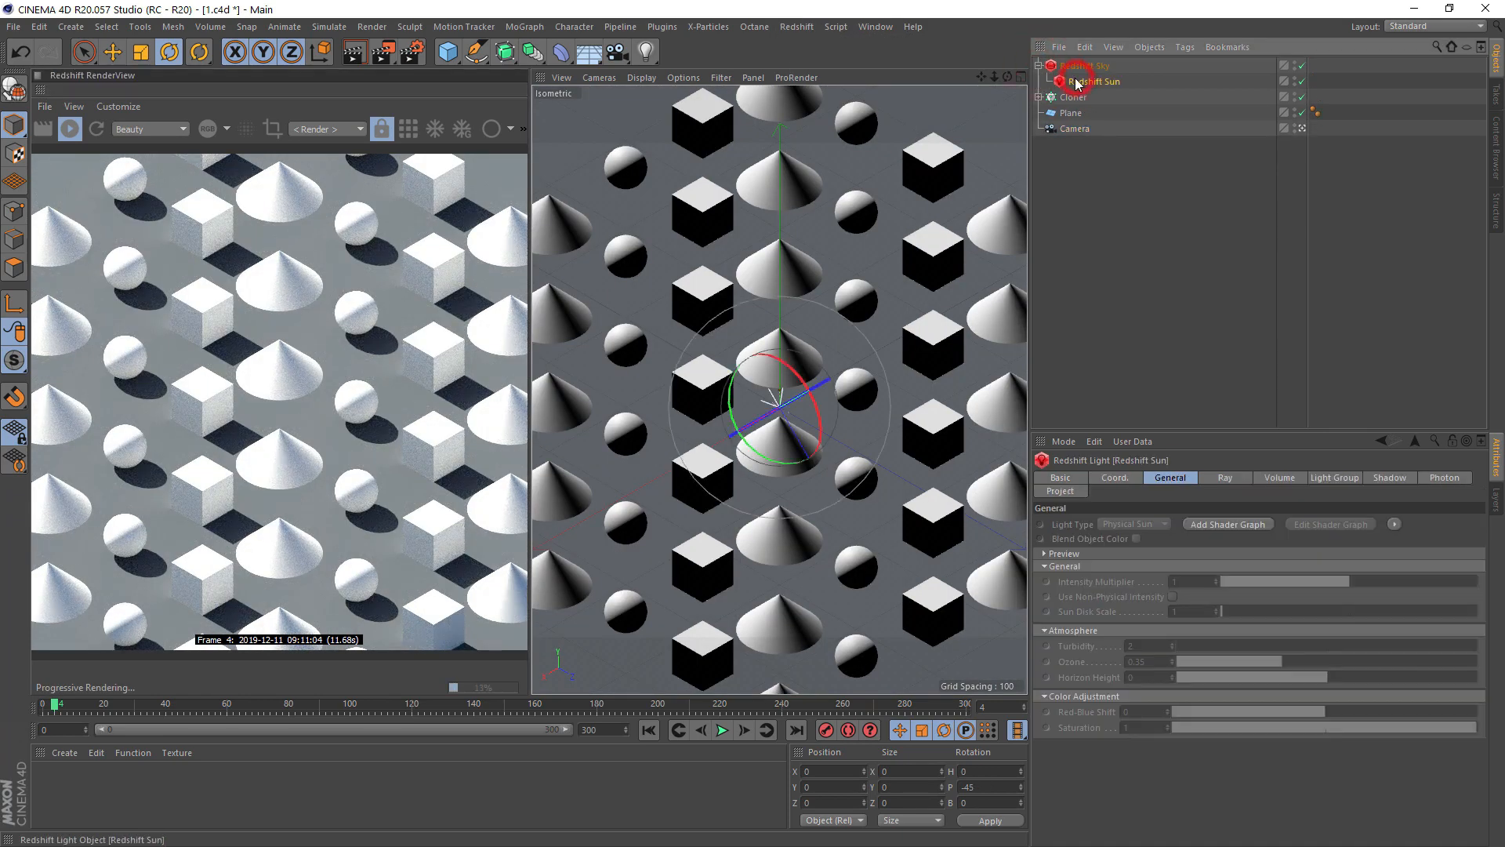
drag(811, 391, 790, 350)
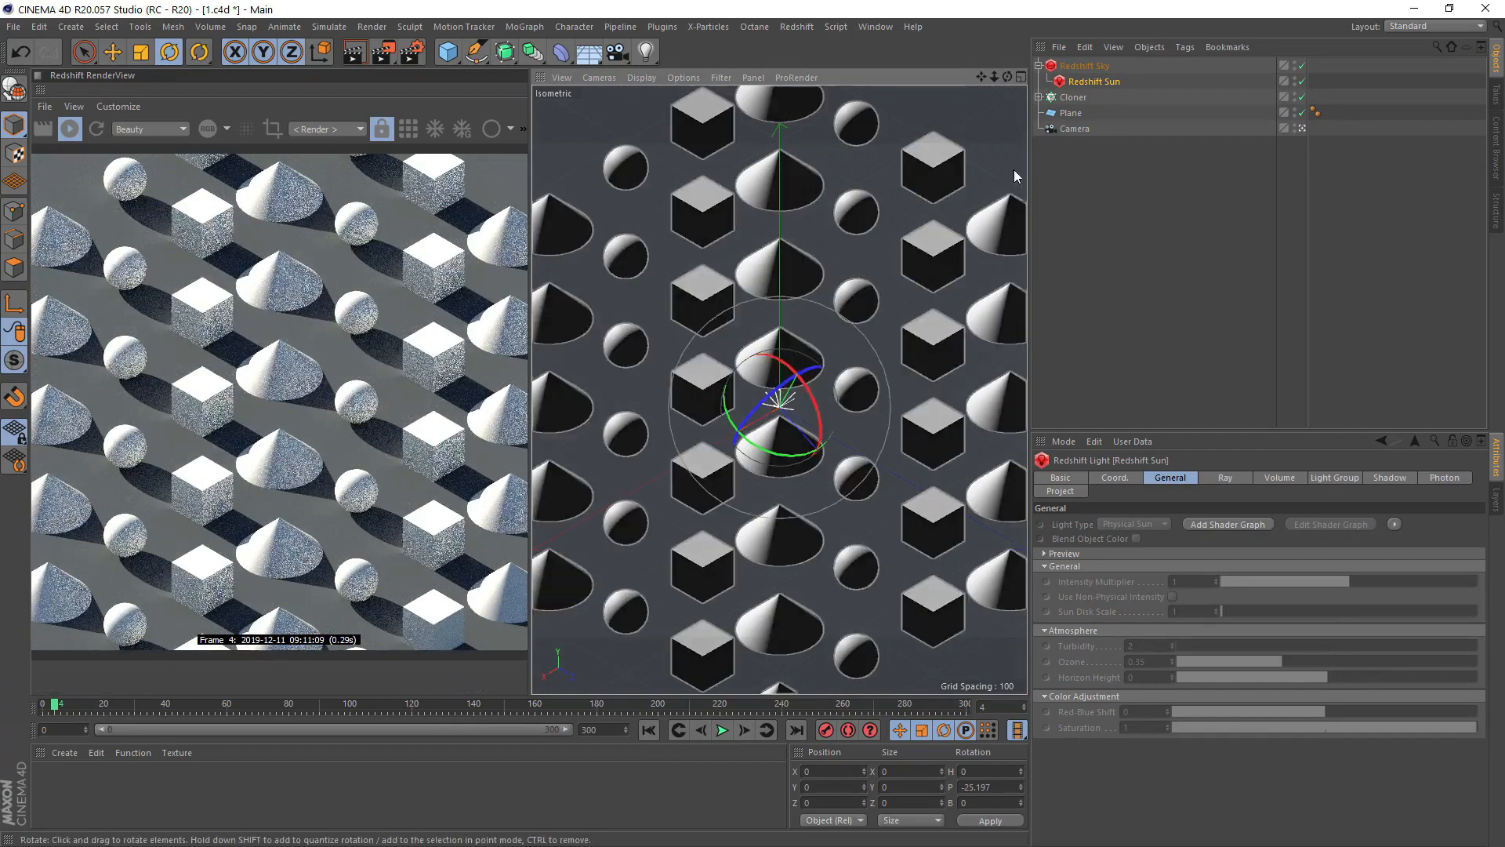
click(1082, 65)
drag(779, 440, 808, 432)
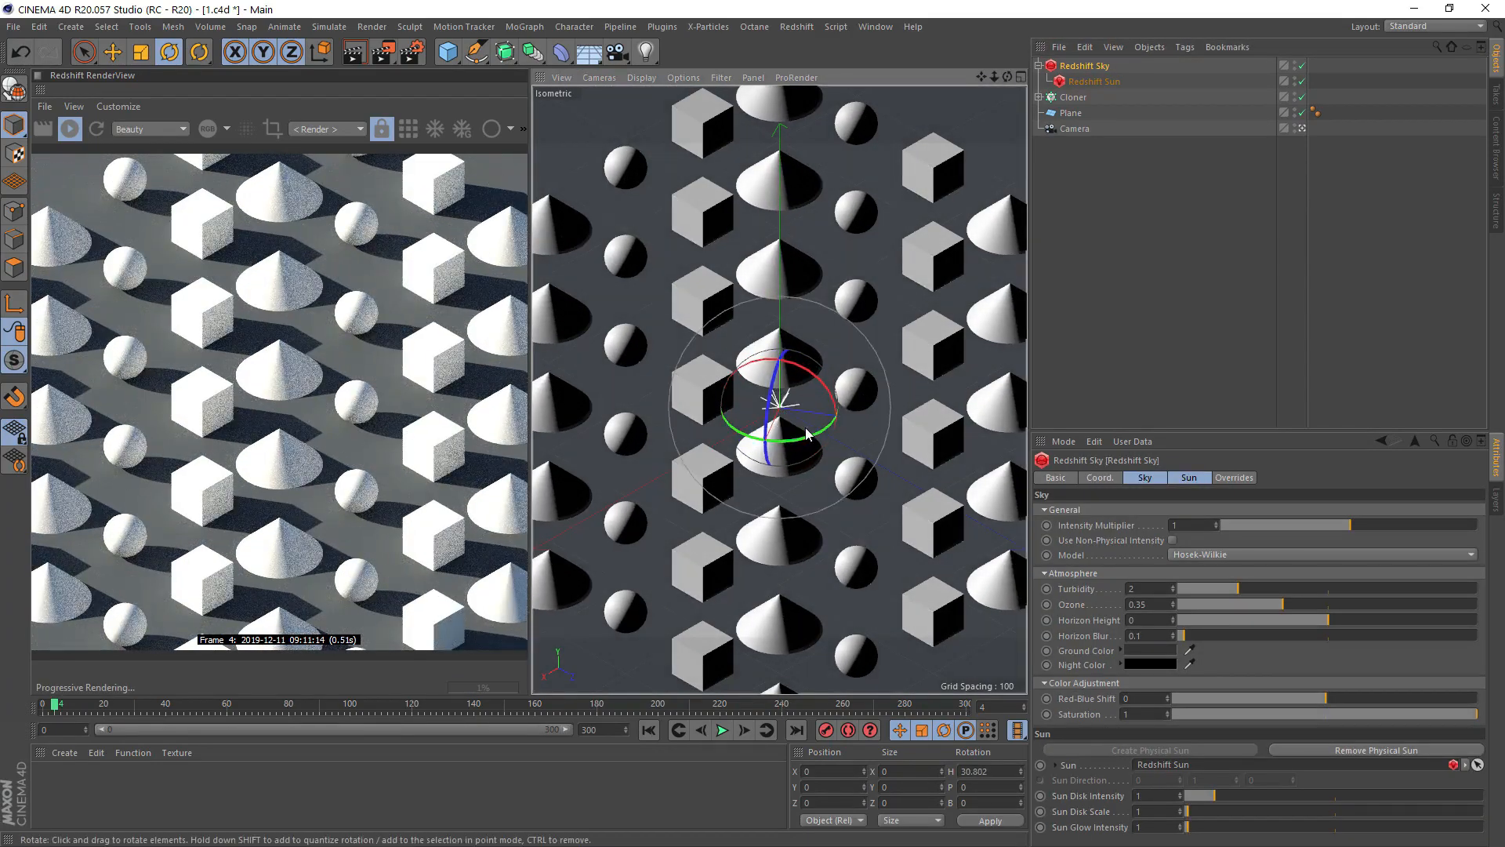
Create two new standard Redshift materials
click(65, 752)
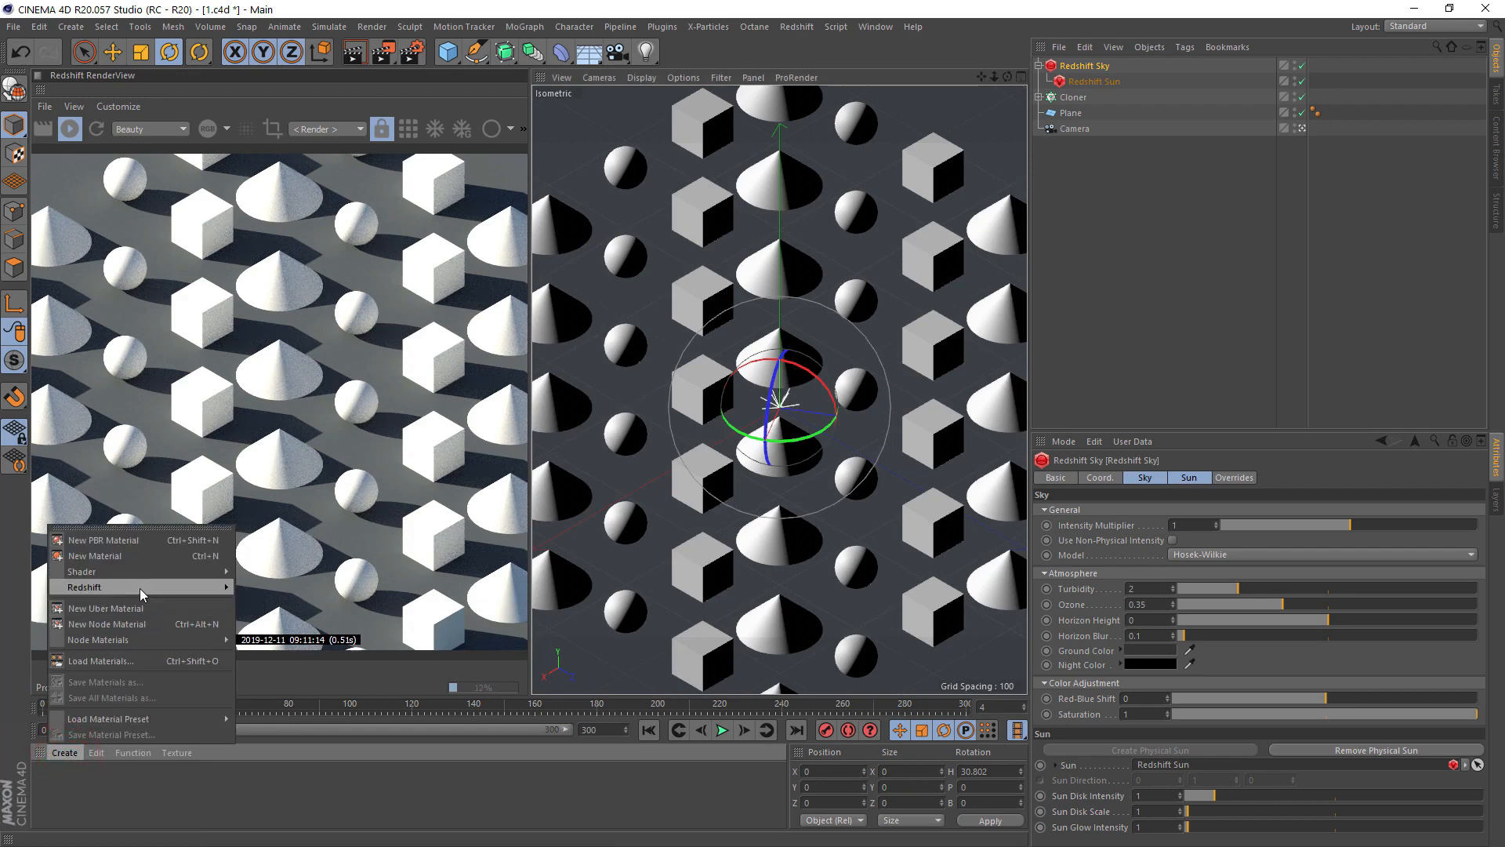
mouse_move(144, 588)
mouse_move(255, 588)
click(312, 595)
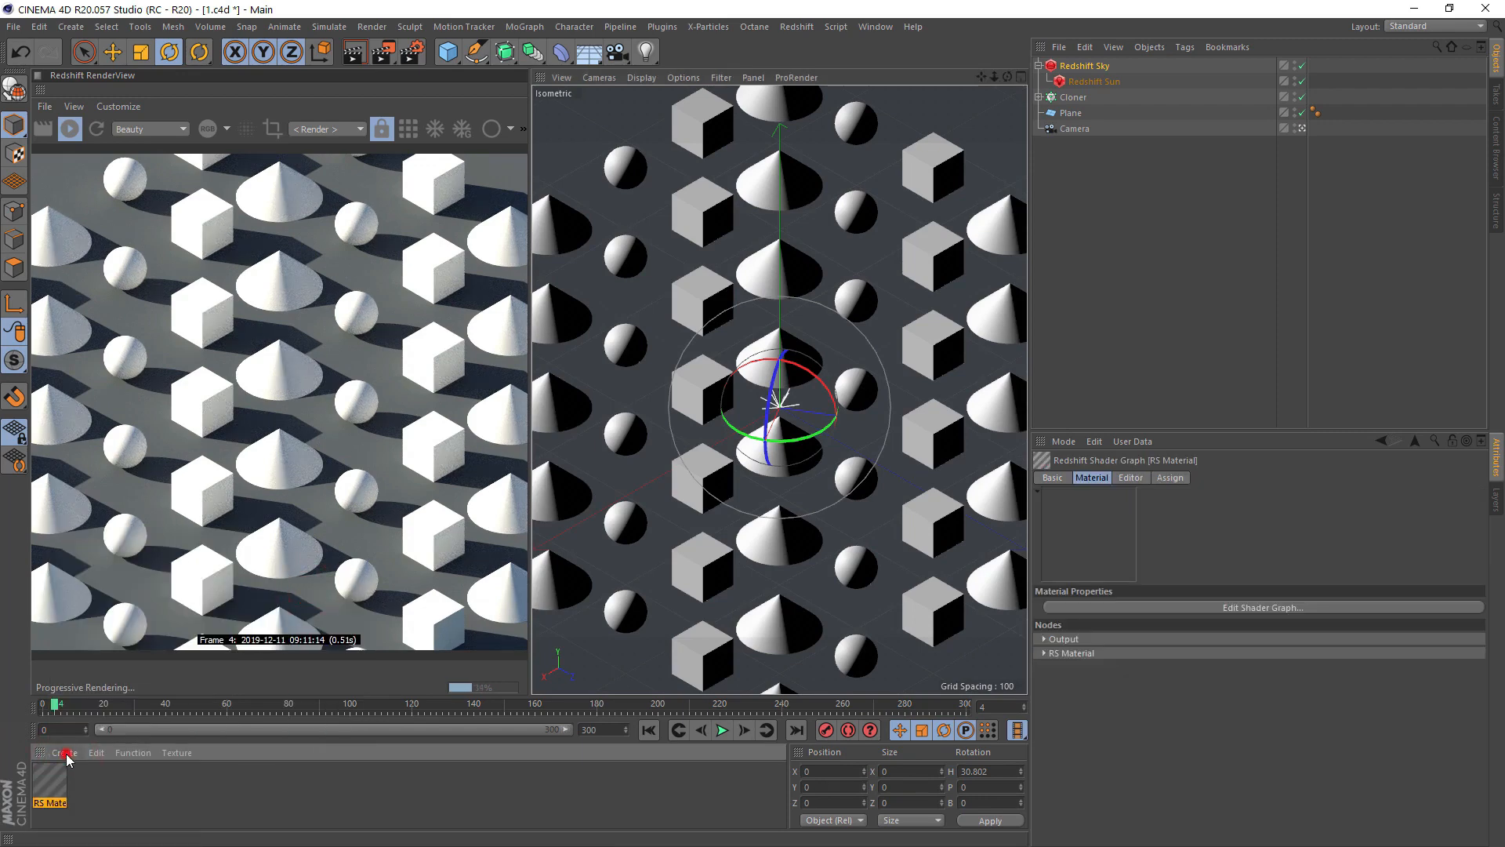
click(65, 753)
mouse_move(187, 588)
mouse_move(255, 588)
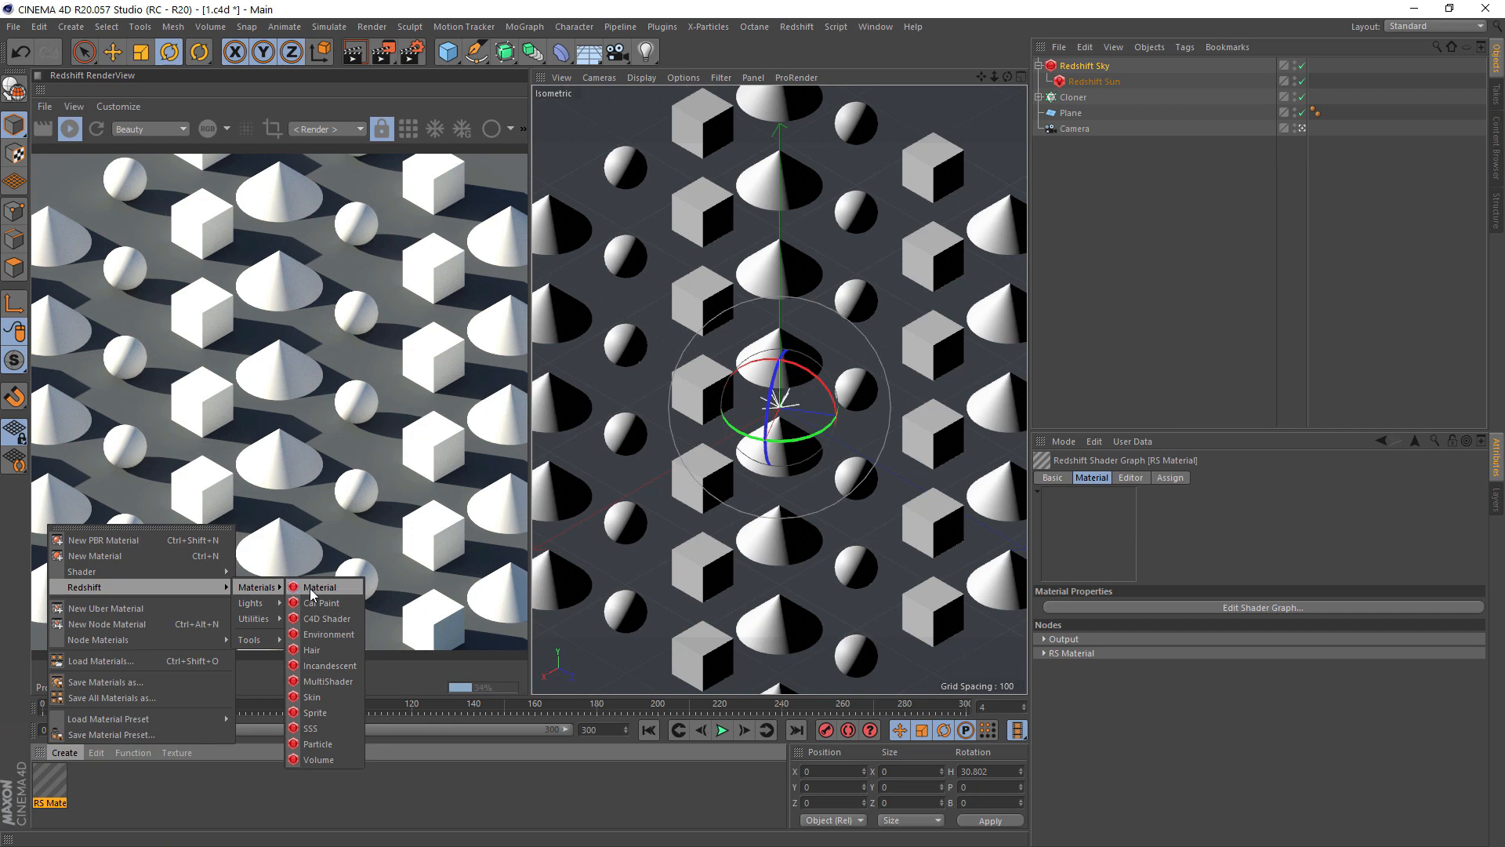
click(311, 595)
Apply one of the new Redshift materials to the Plane and rename that material Floor
drag(724, 446, 1079, 115)
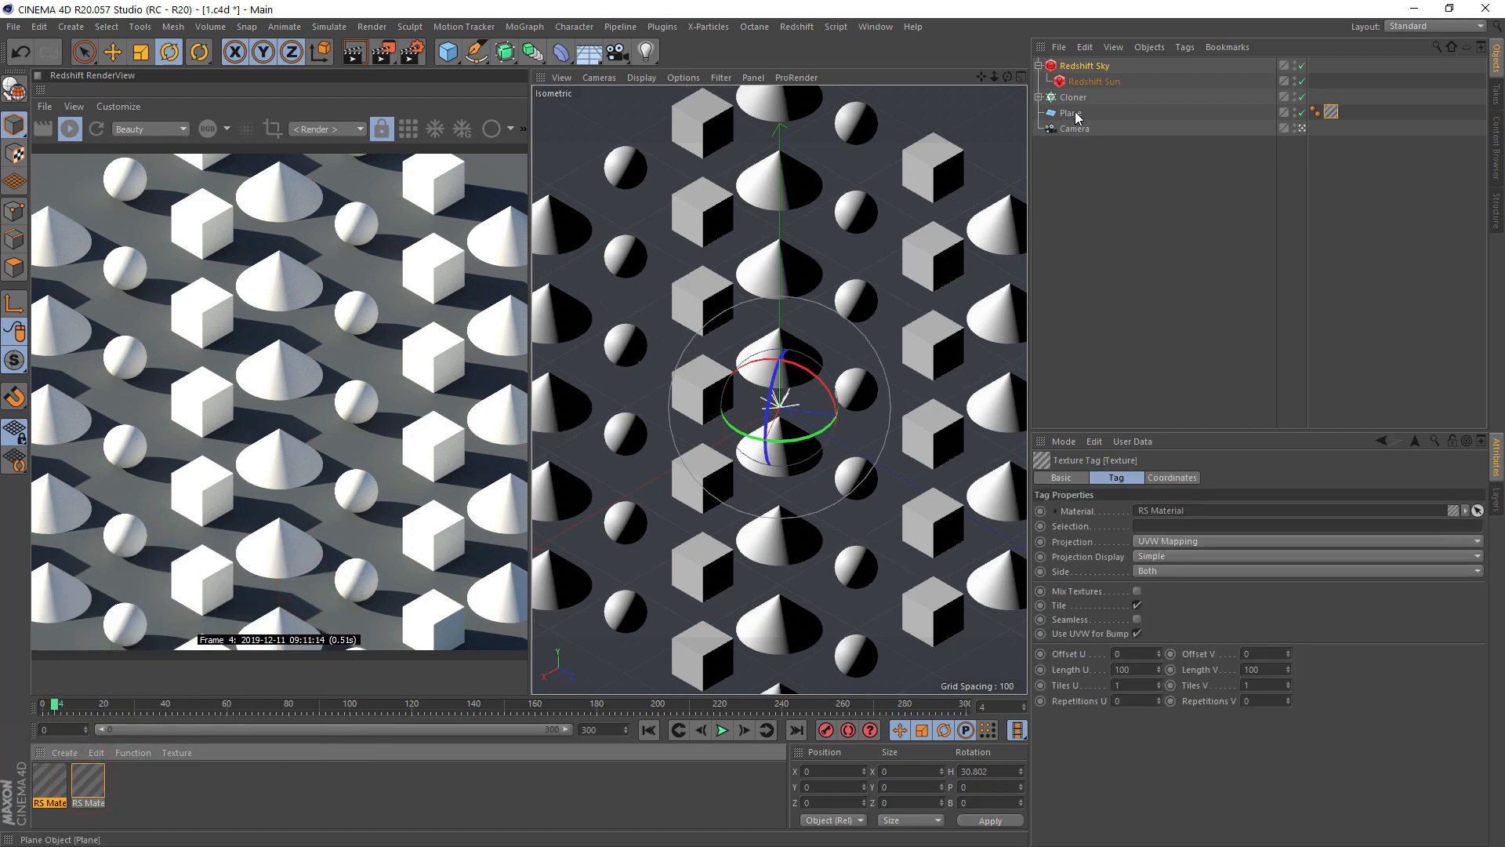
double_click(89, 803)
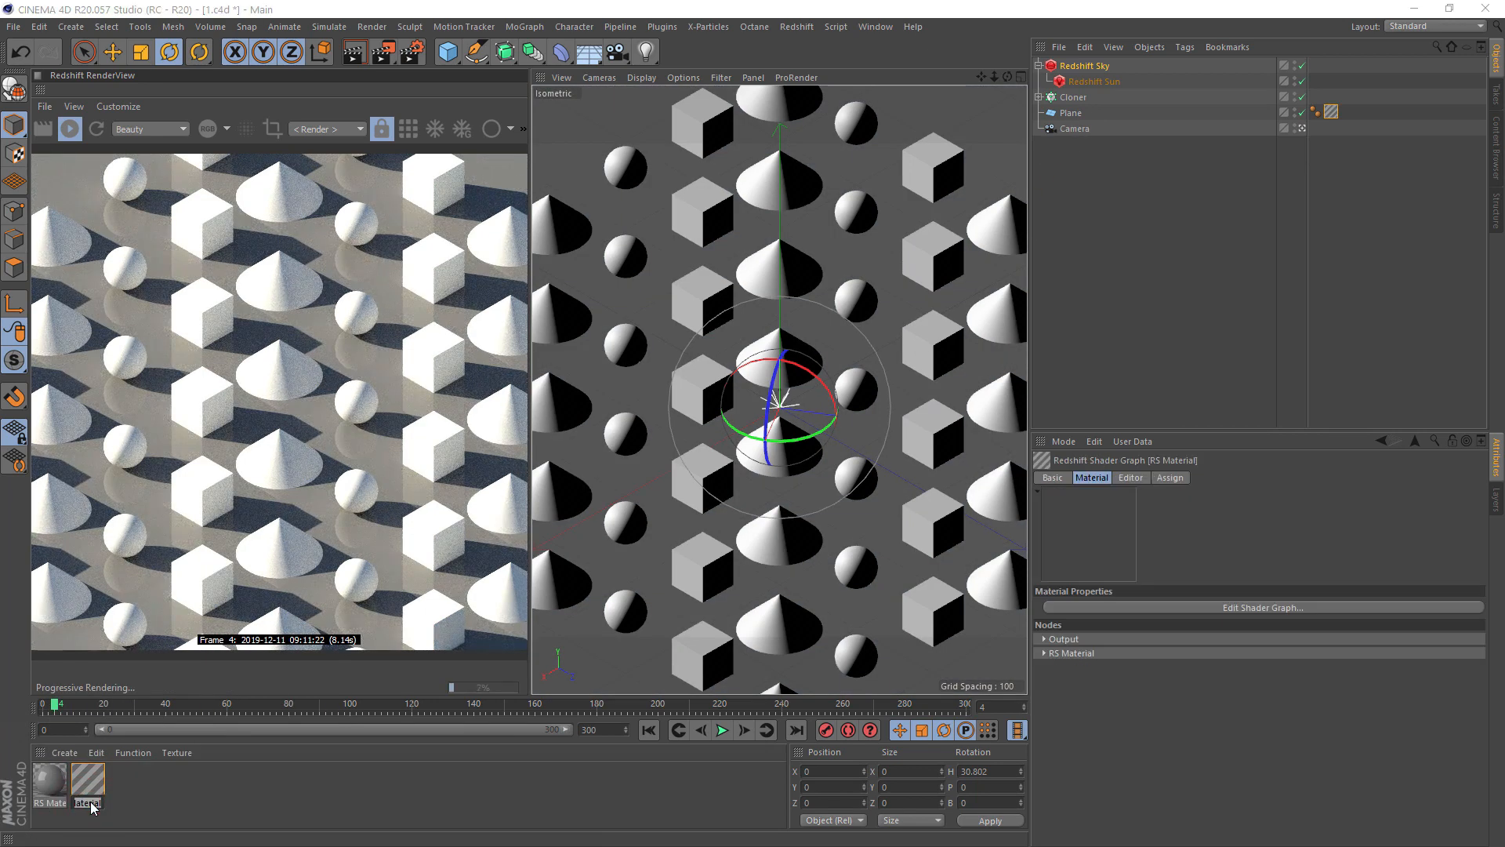
text(Адщщк)
key(ctrl+a)
text(F)
key(Return)
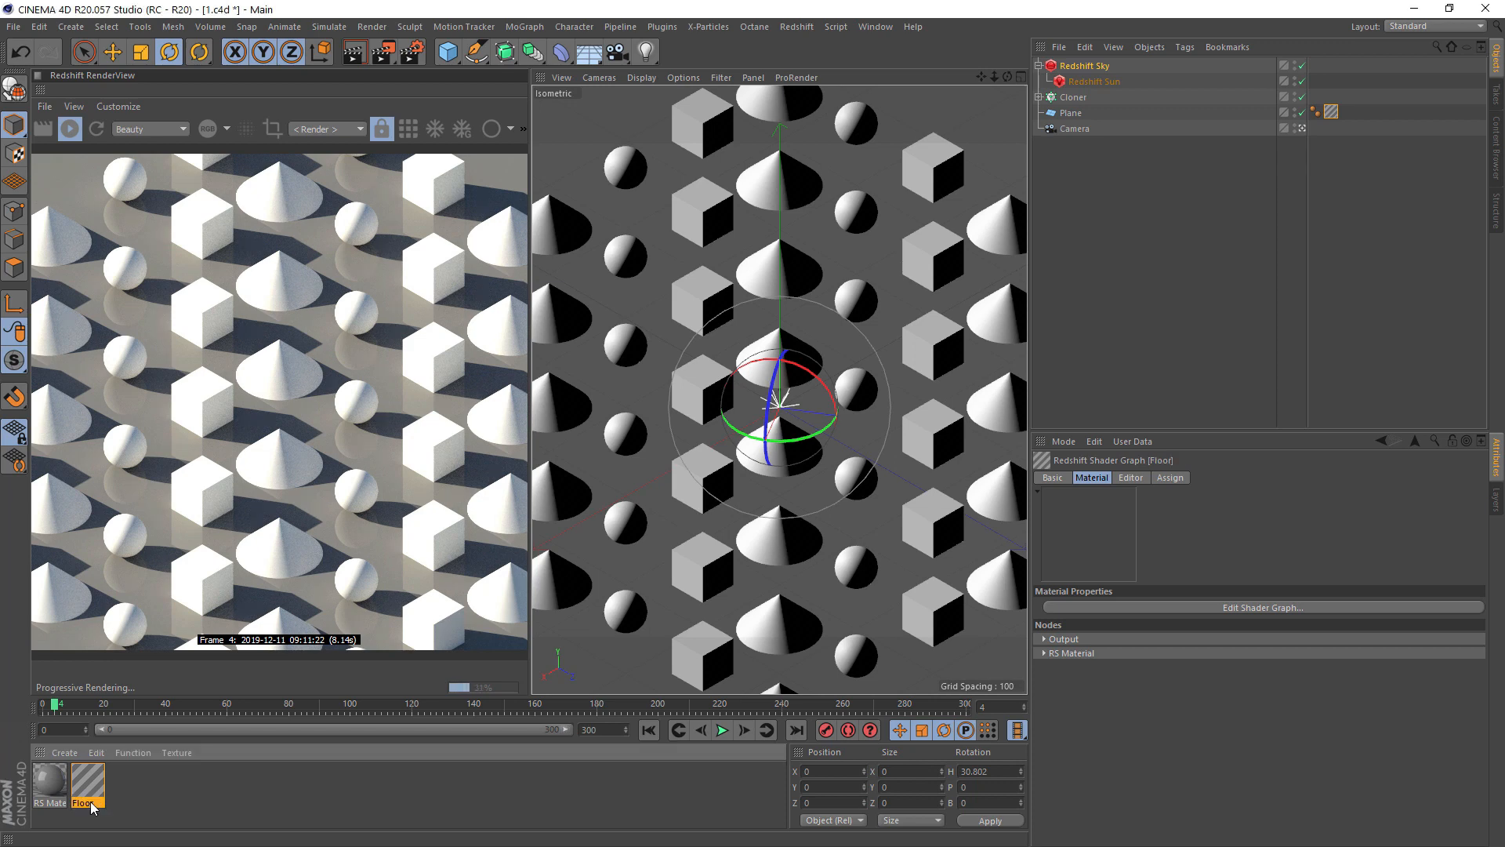
Set the Floor material's diffuse color to a light grey with a brightness value of 90
double_click(86, 784)
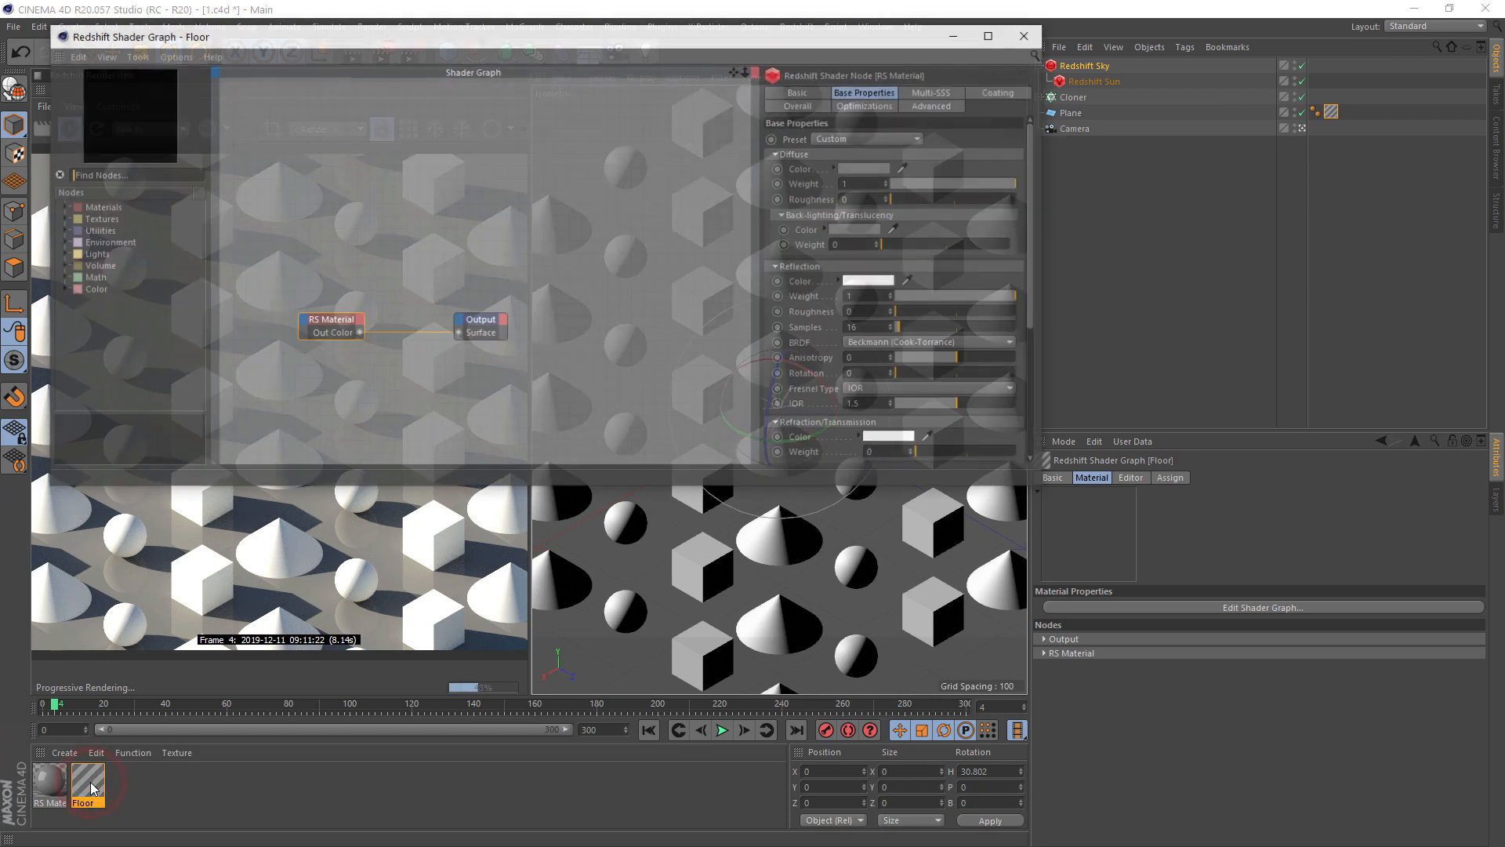
click(865, 169)
drag(976, 201, 989, 201)
double_click(744, 202)
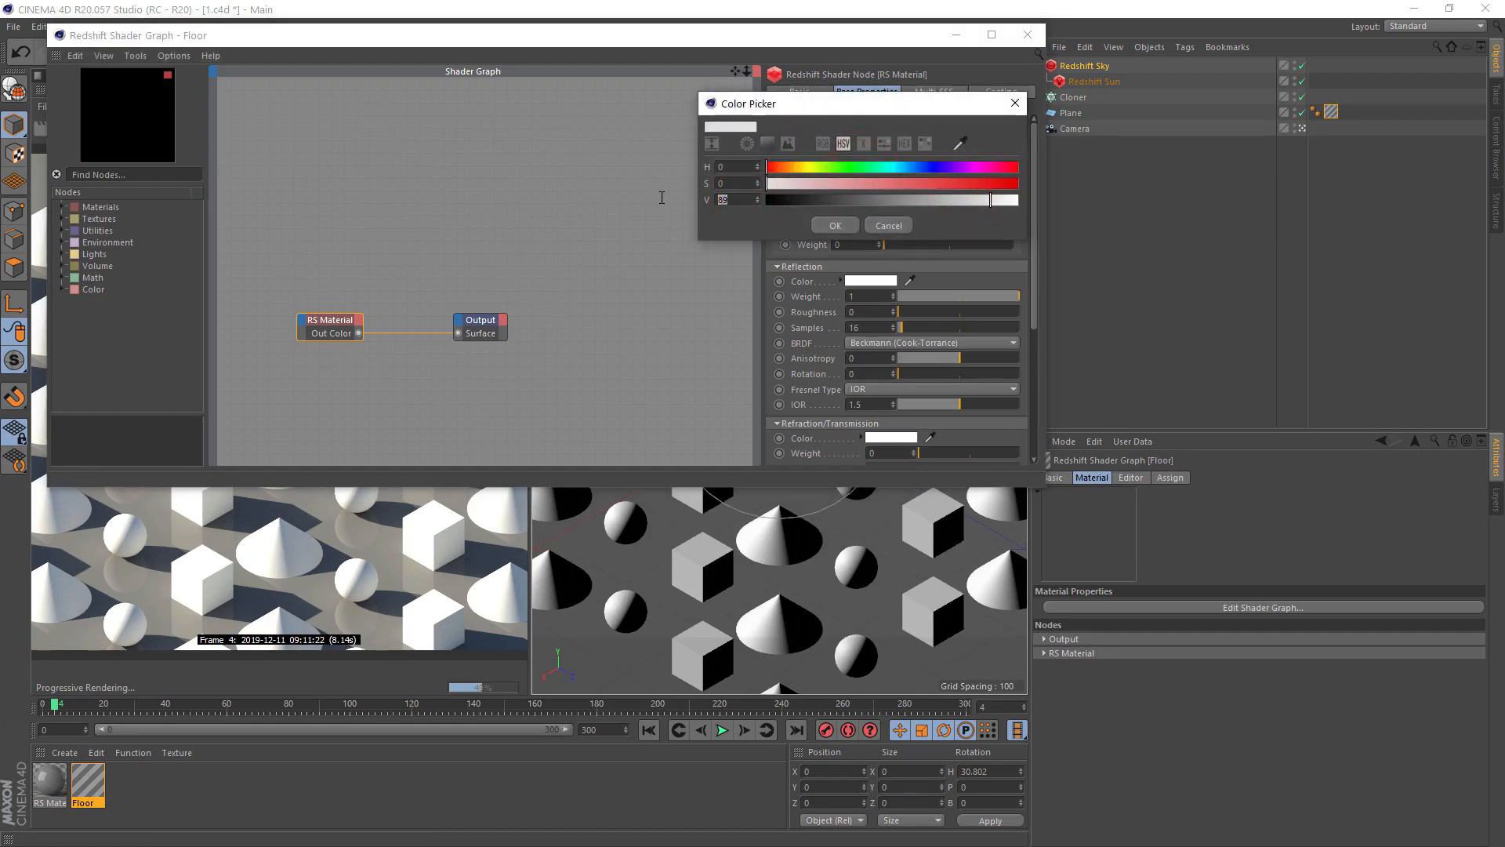
click(832, 228)
Set the Floor material's reflection roughness to 0.35 and refresh the live render
drag(900, 311, 931, 313)
click(860, 312)
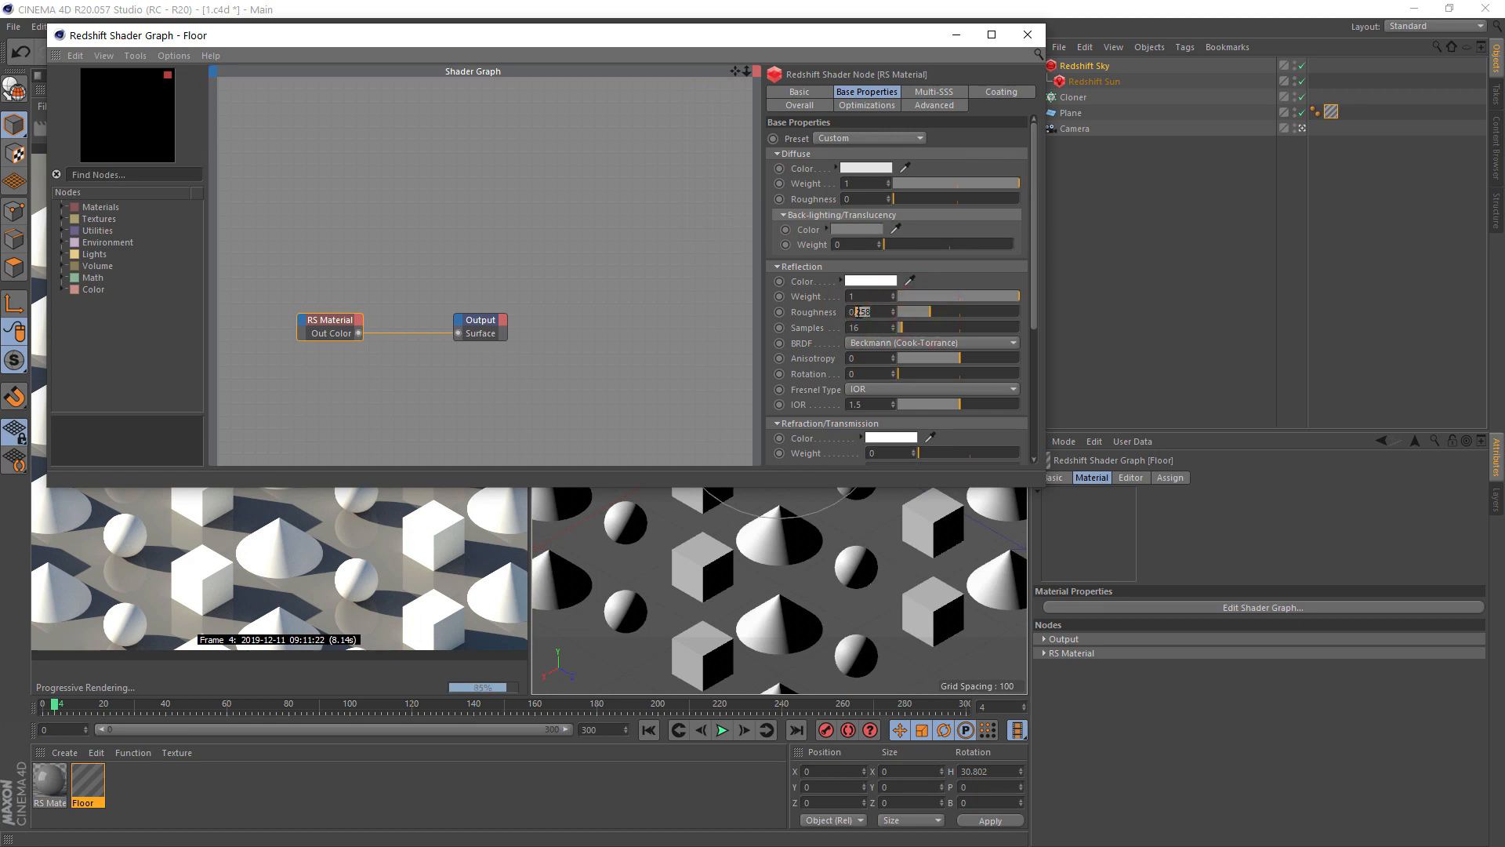
text(35)
key(Return)
drag(754, 36, 1146, 52)
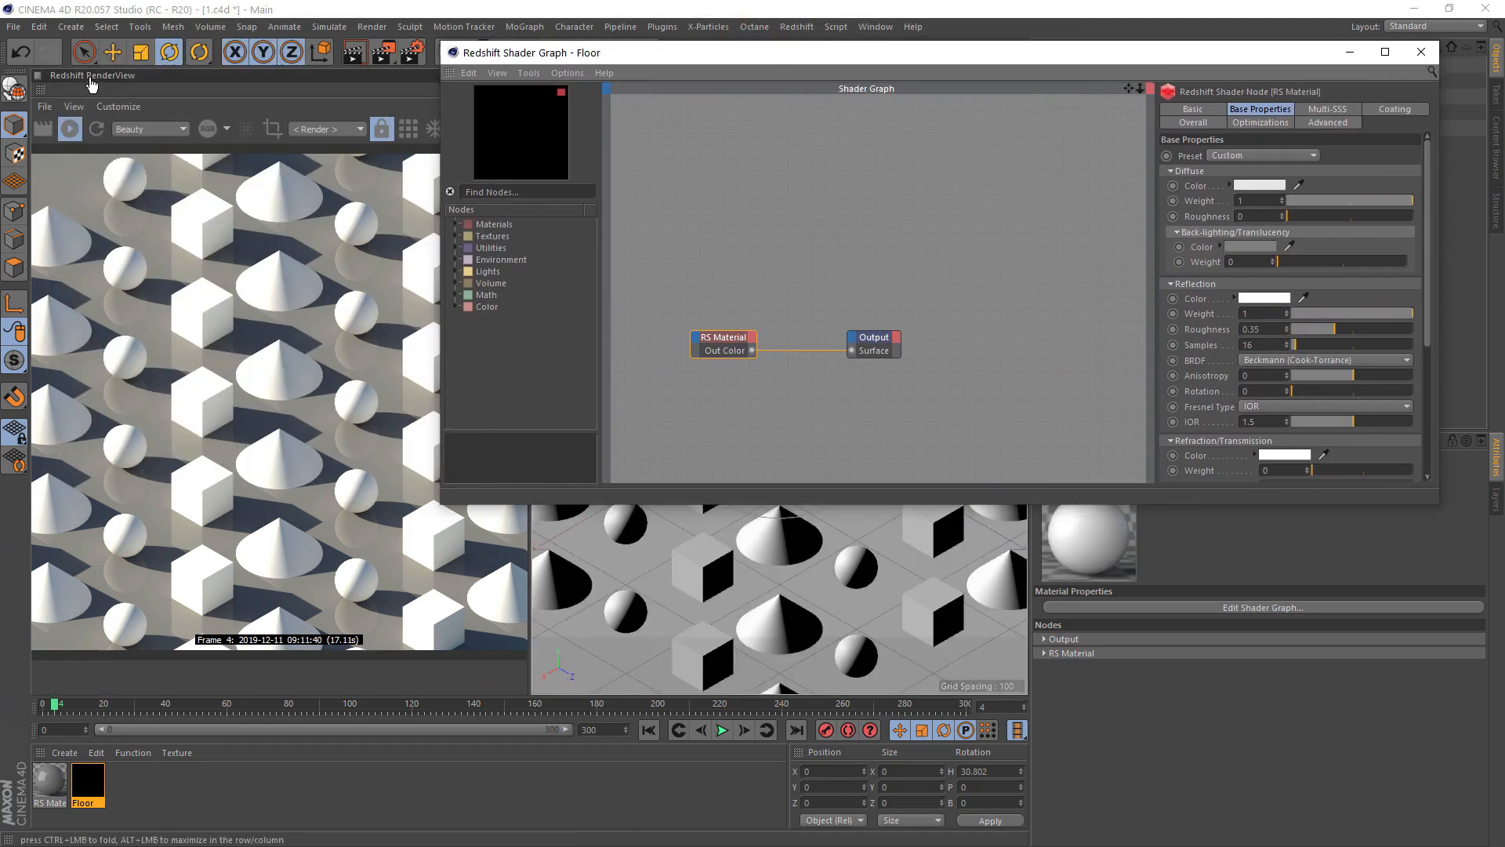
click(72, 127)
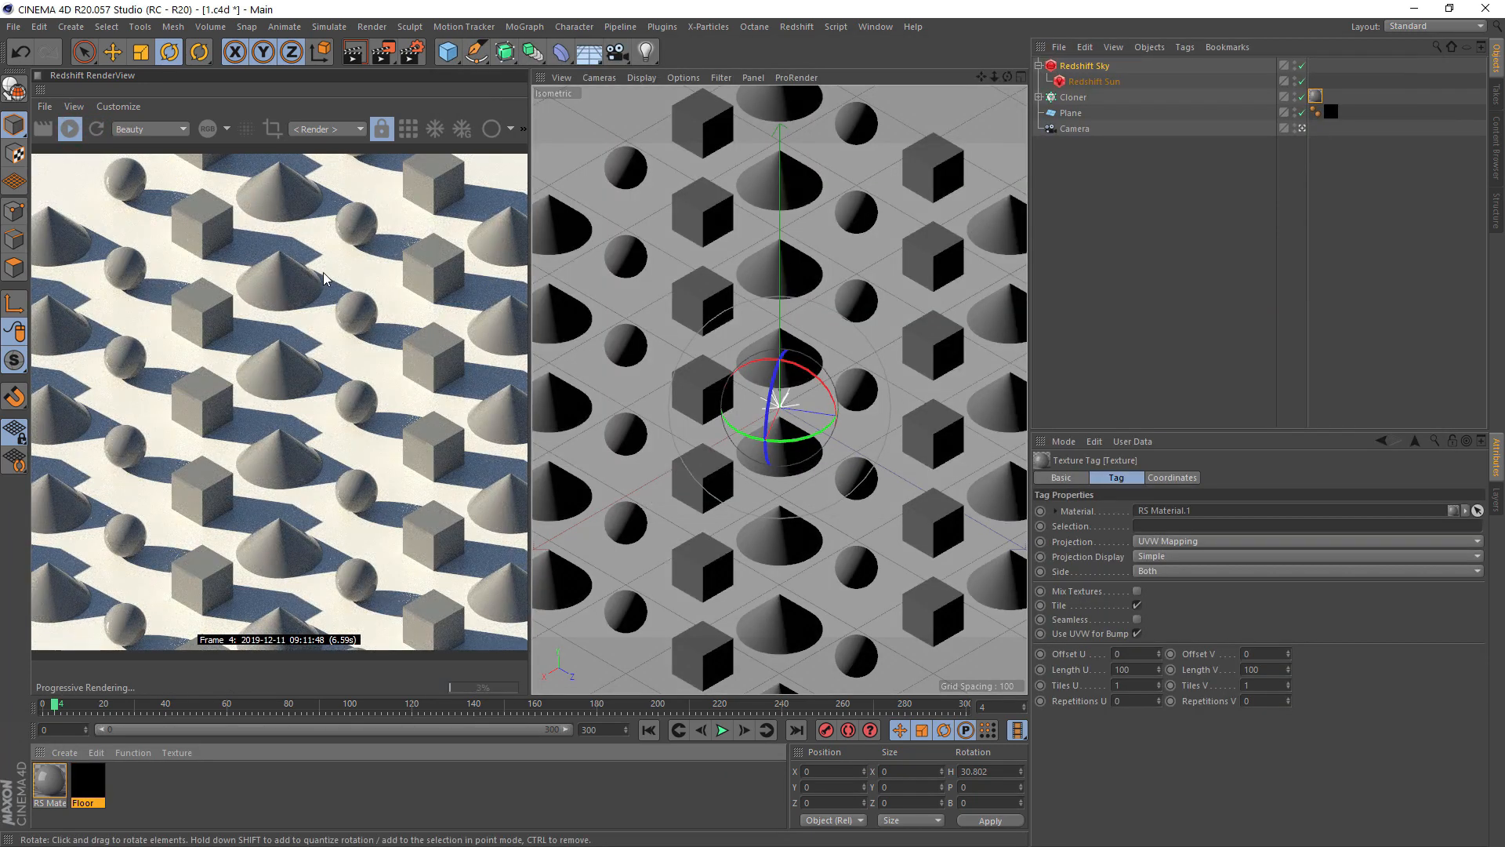
Apply the other Redshift material to the Cloner and set its diffuse color to a light grey
double_click(51, 783)
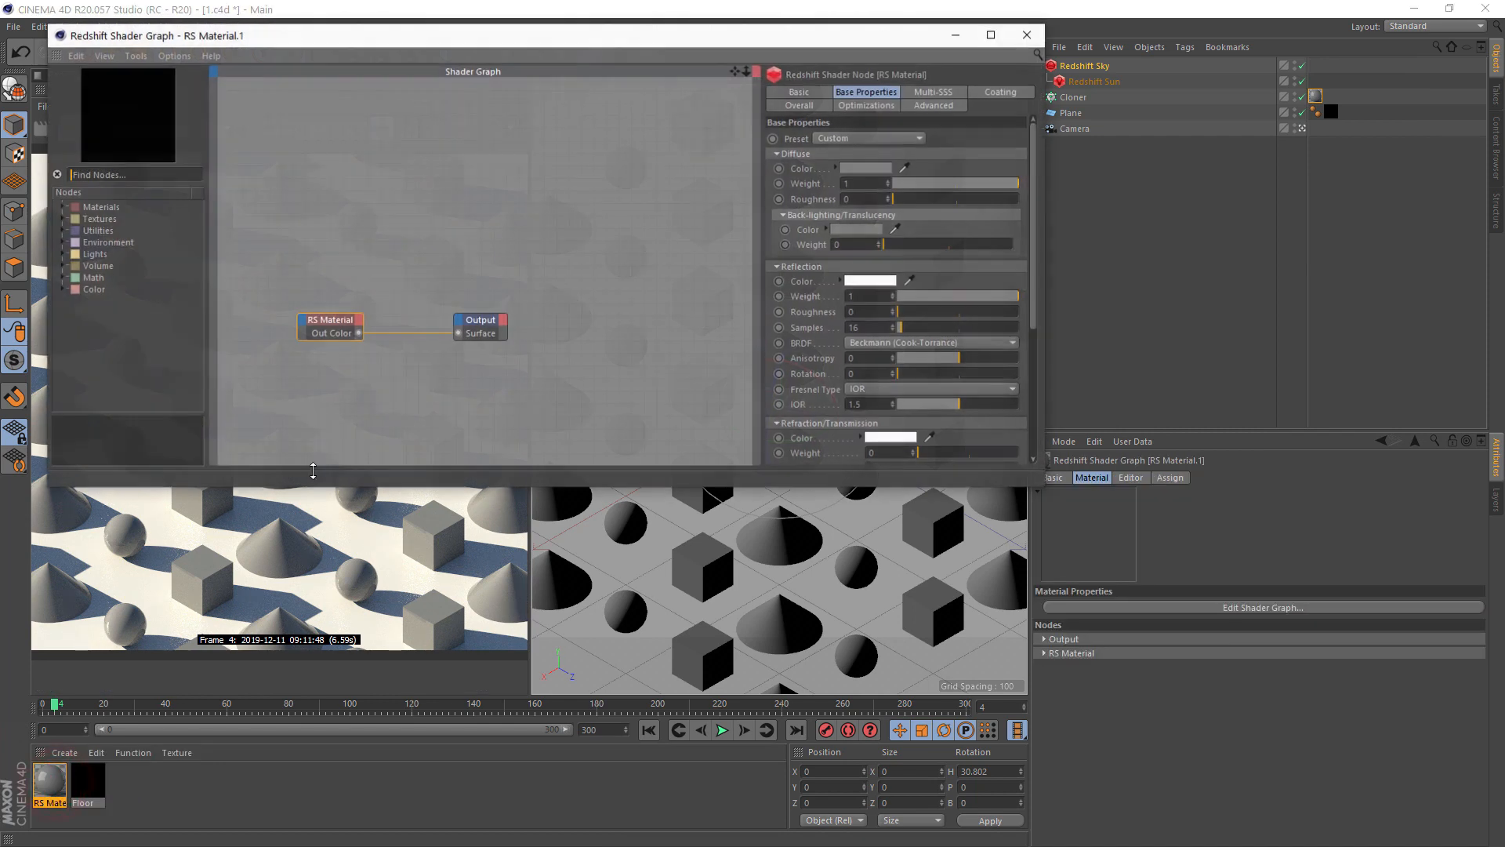
click(867, 167)
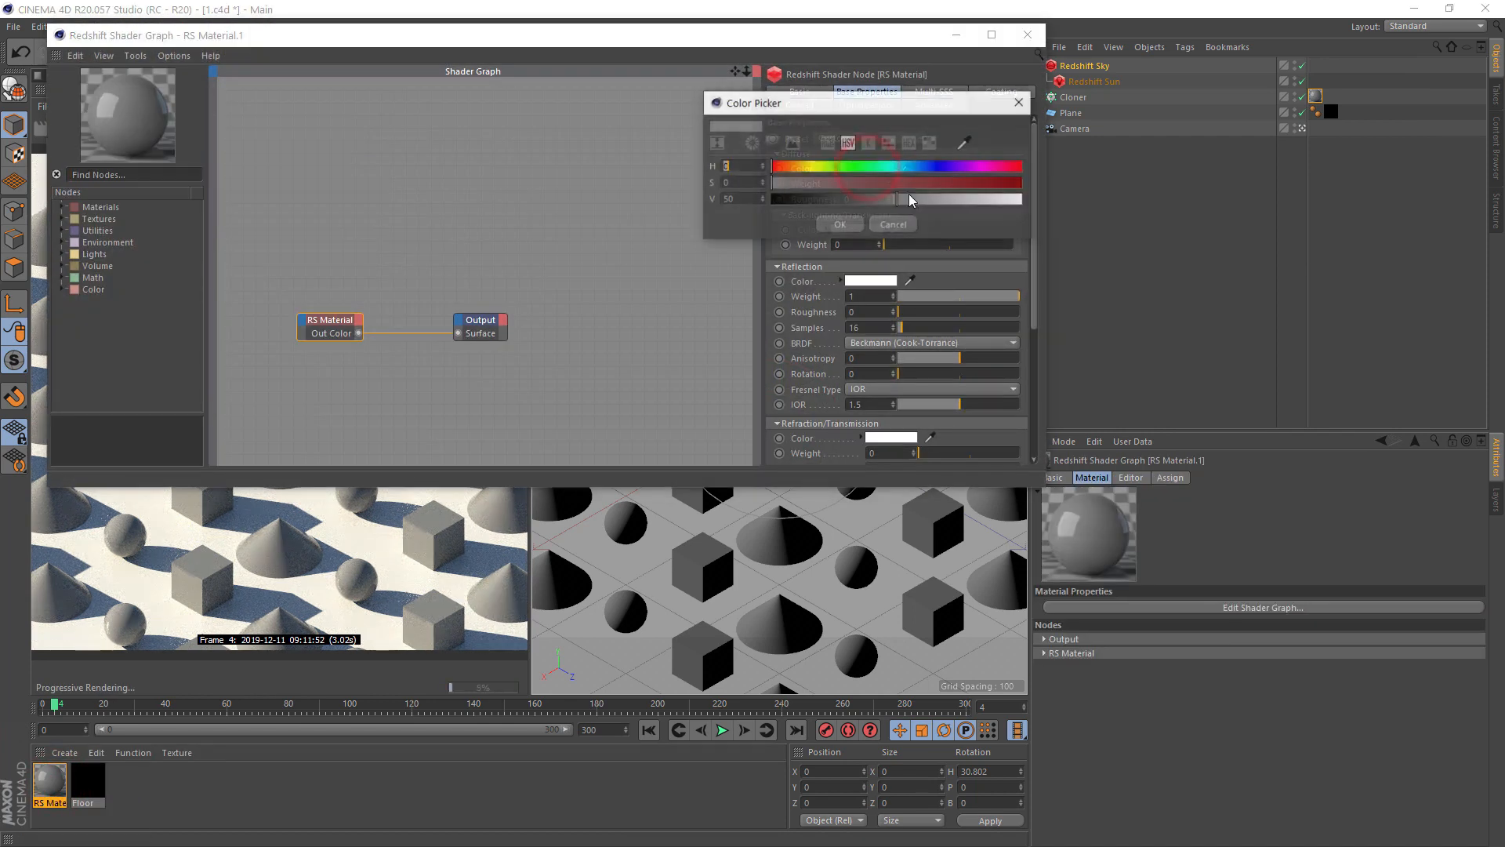
drag(909, 198, 988, 199)
click(728, 199)
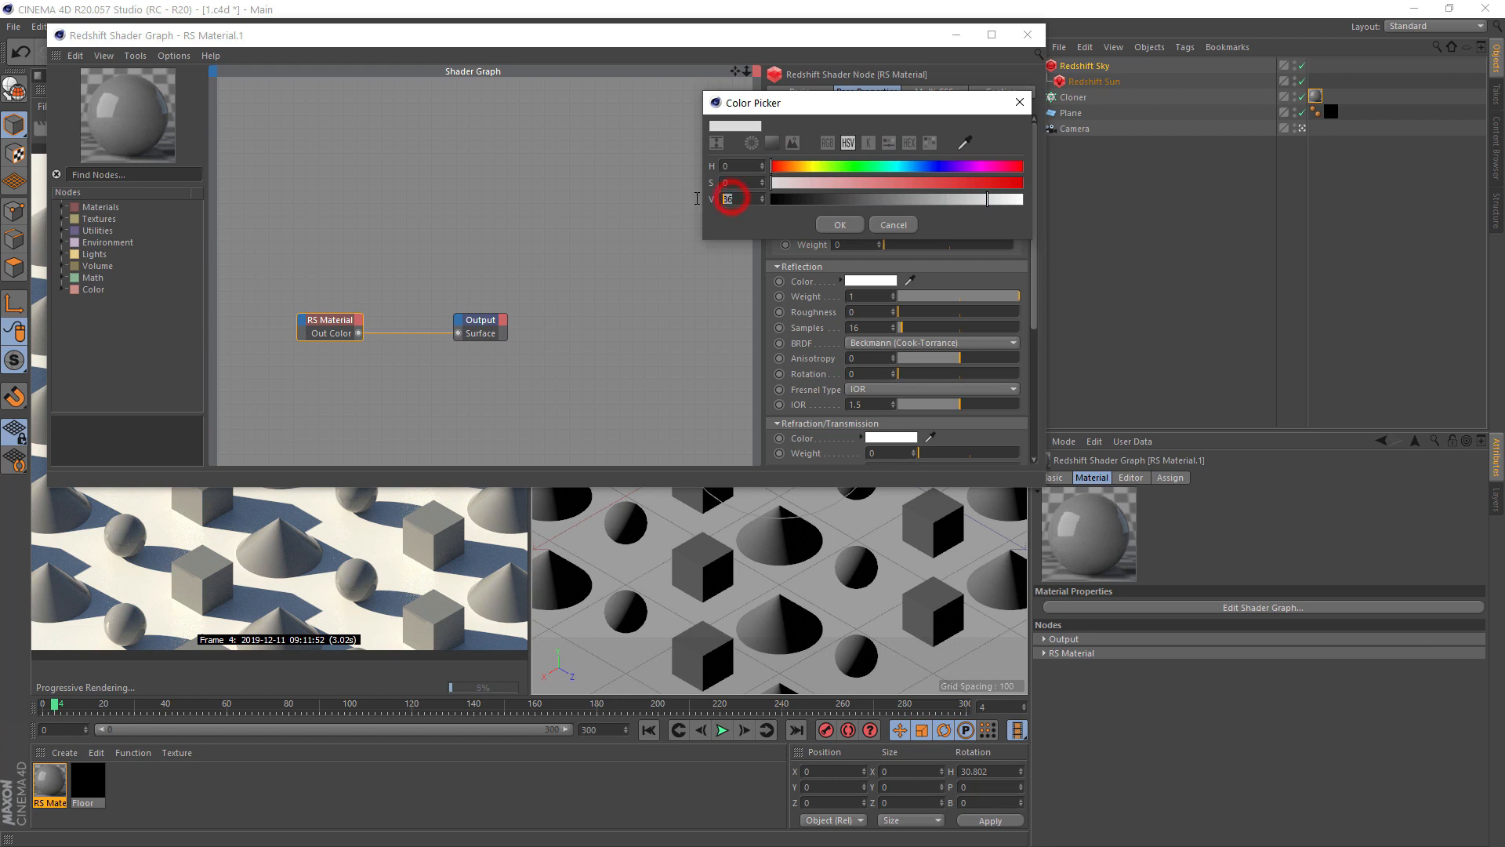
click(840, 224)
Set the Cloner material's reflection roughness to 0.25 and close its shader graph
click(866, 311)
text(.25)
key(Return)
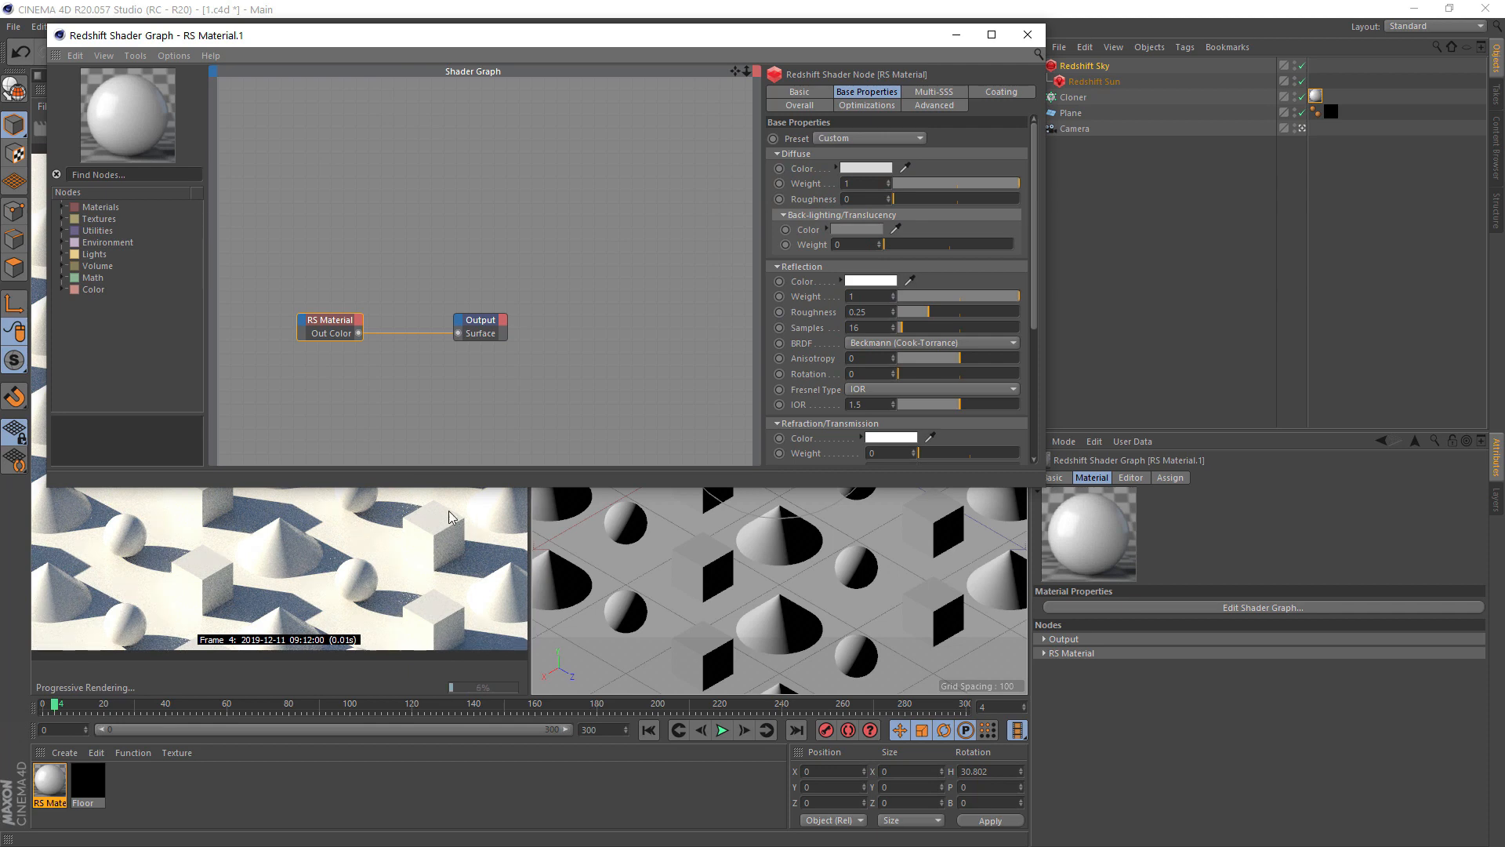
click(1041, 38)
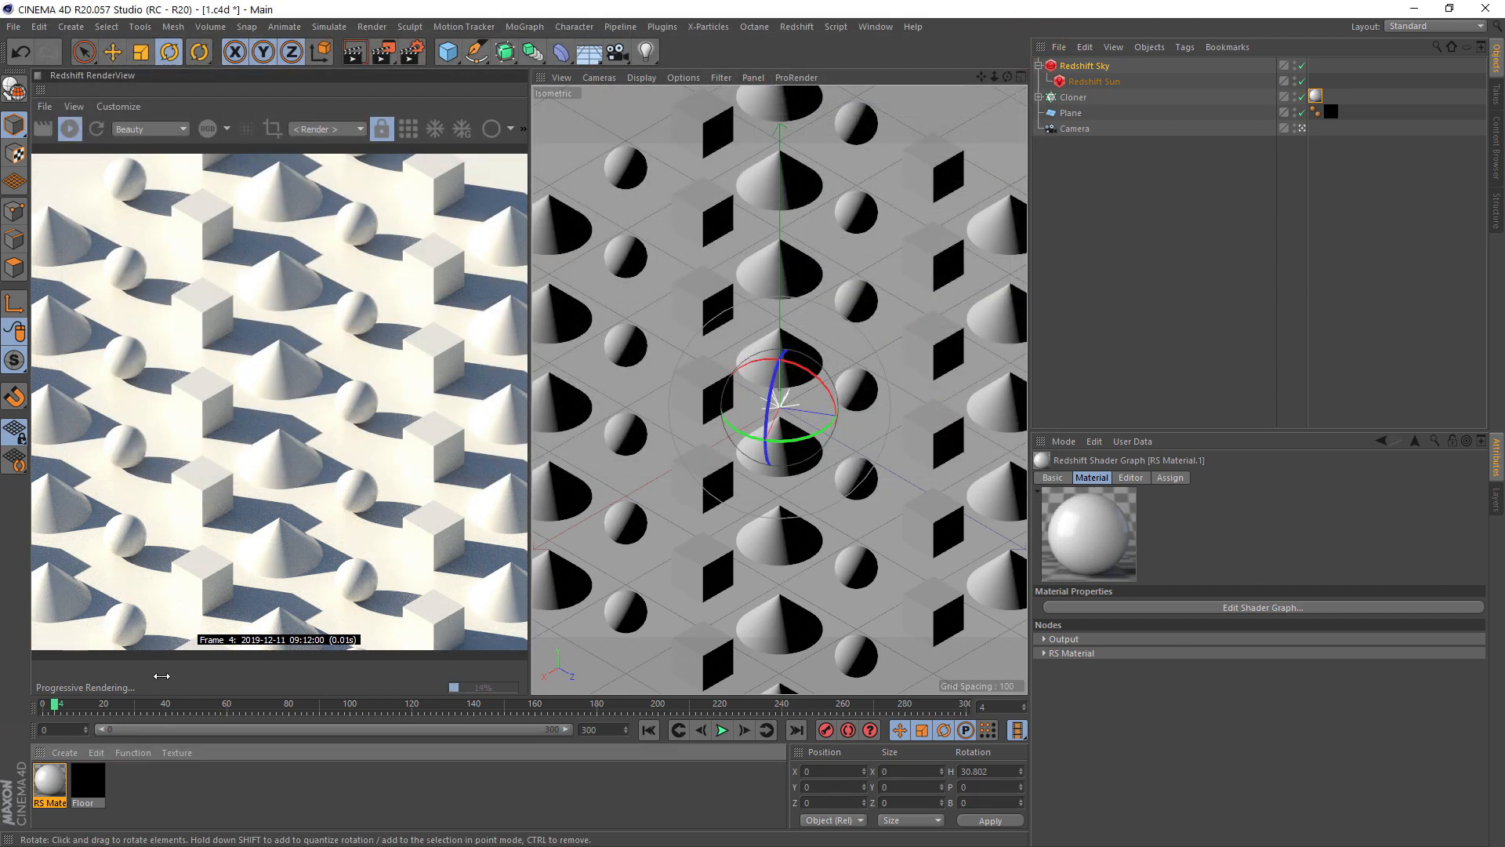
Recolor the Floor material's diffuse to a slightly desaturated dark teal with hue 191 and value 28
double_click(89, 781)
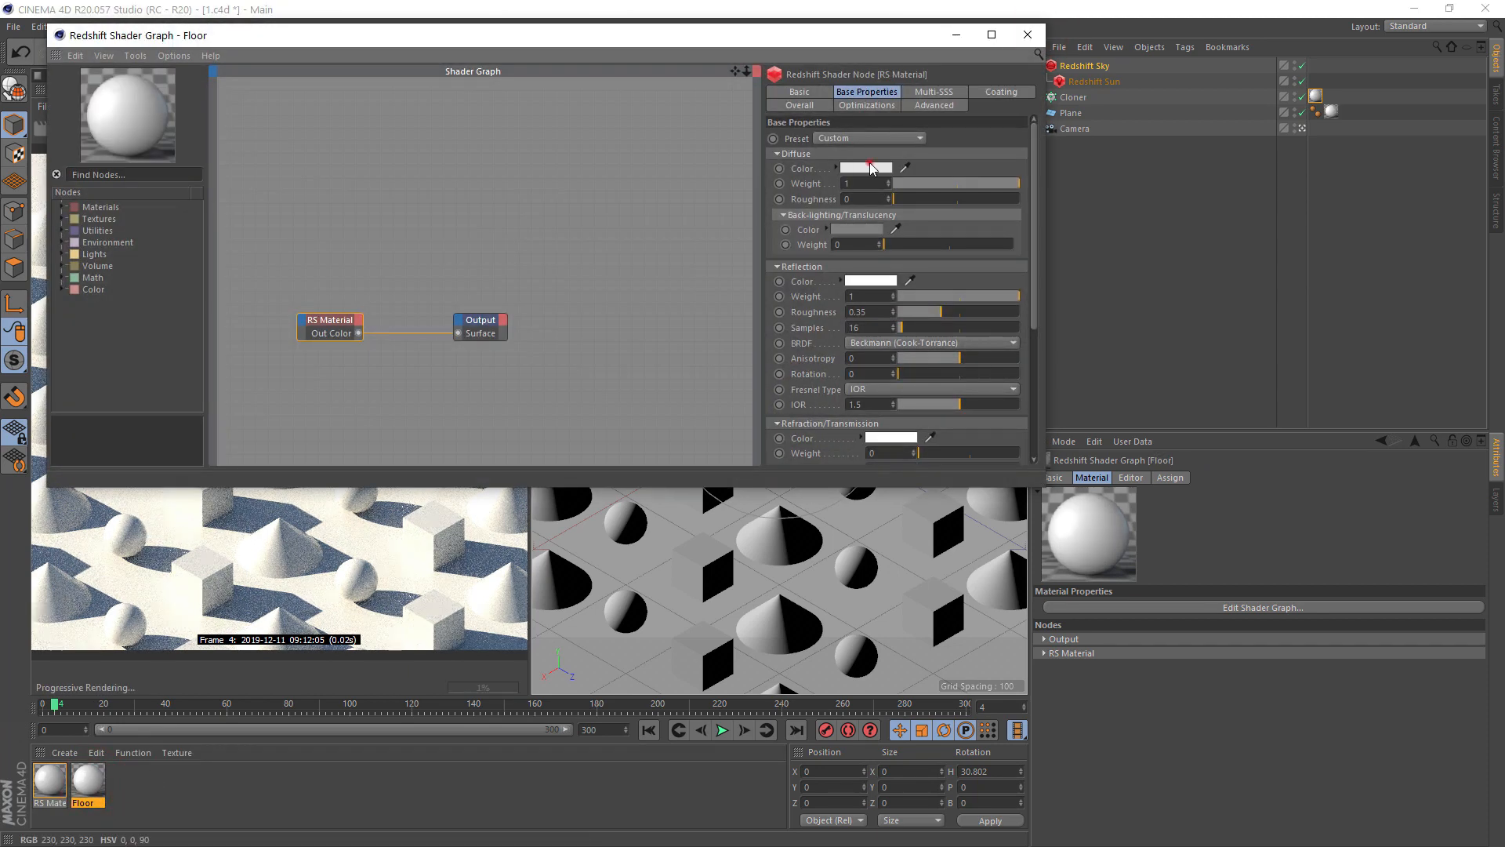
click(868, 173)
click(907, 160)
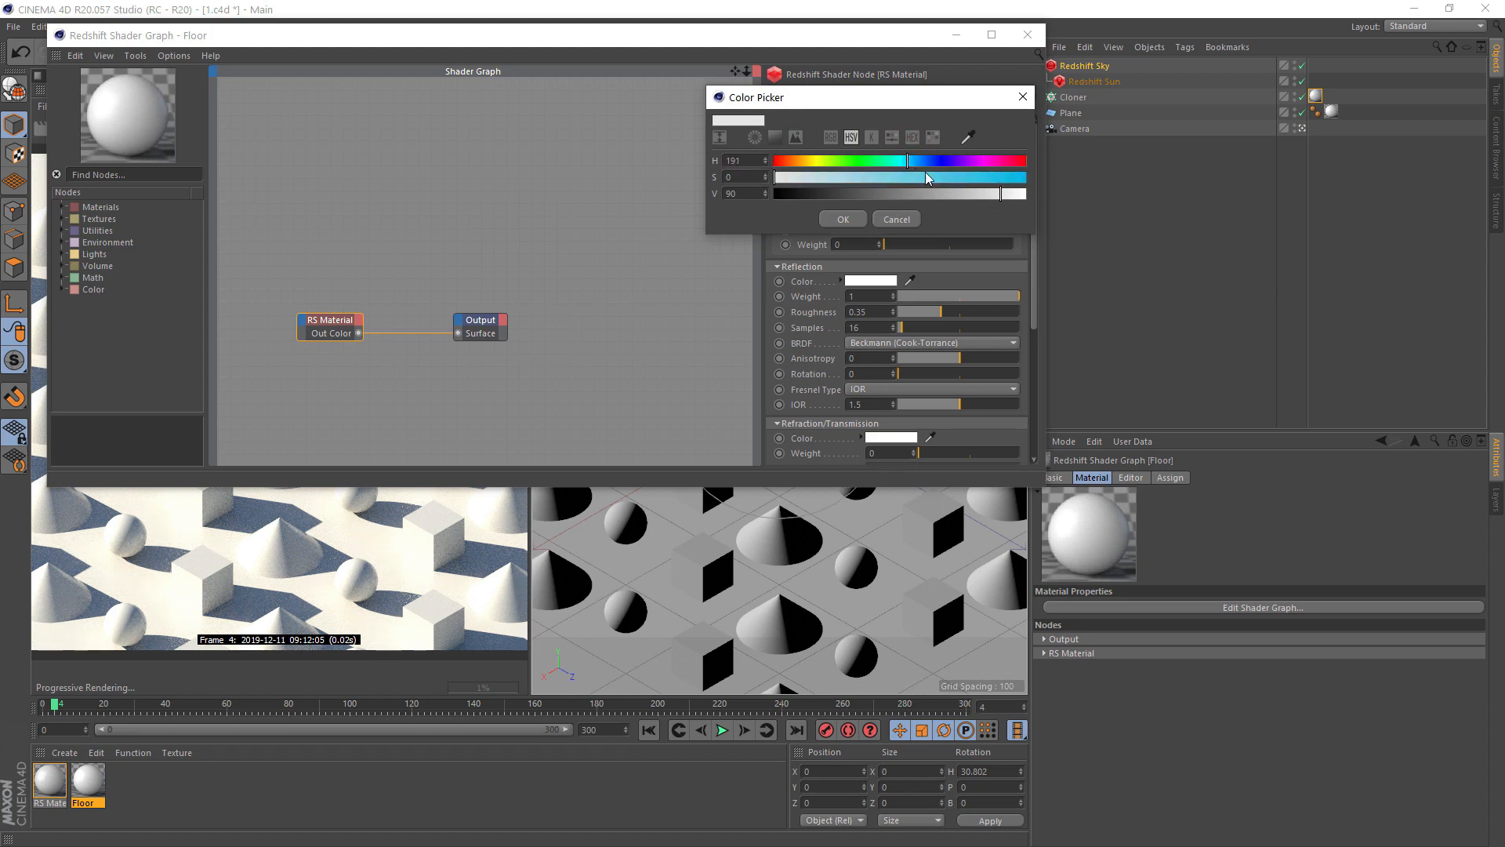
drag(924, 176, 1046, 185)
click(937, 192)
click(845, 194)
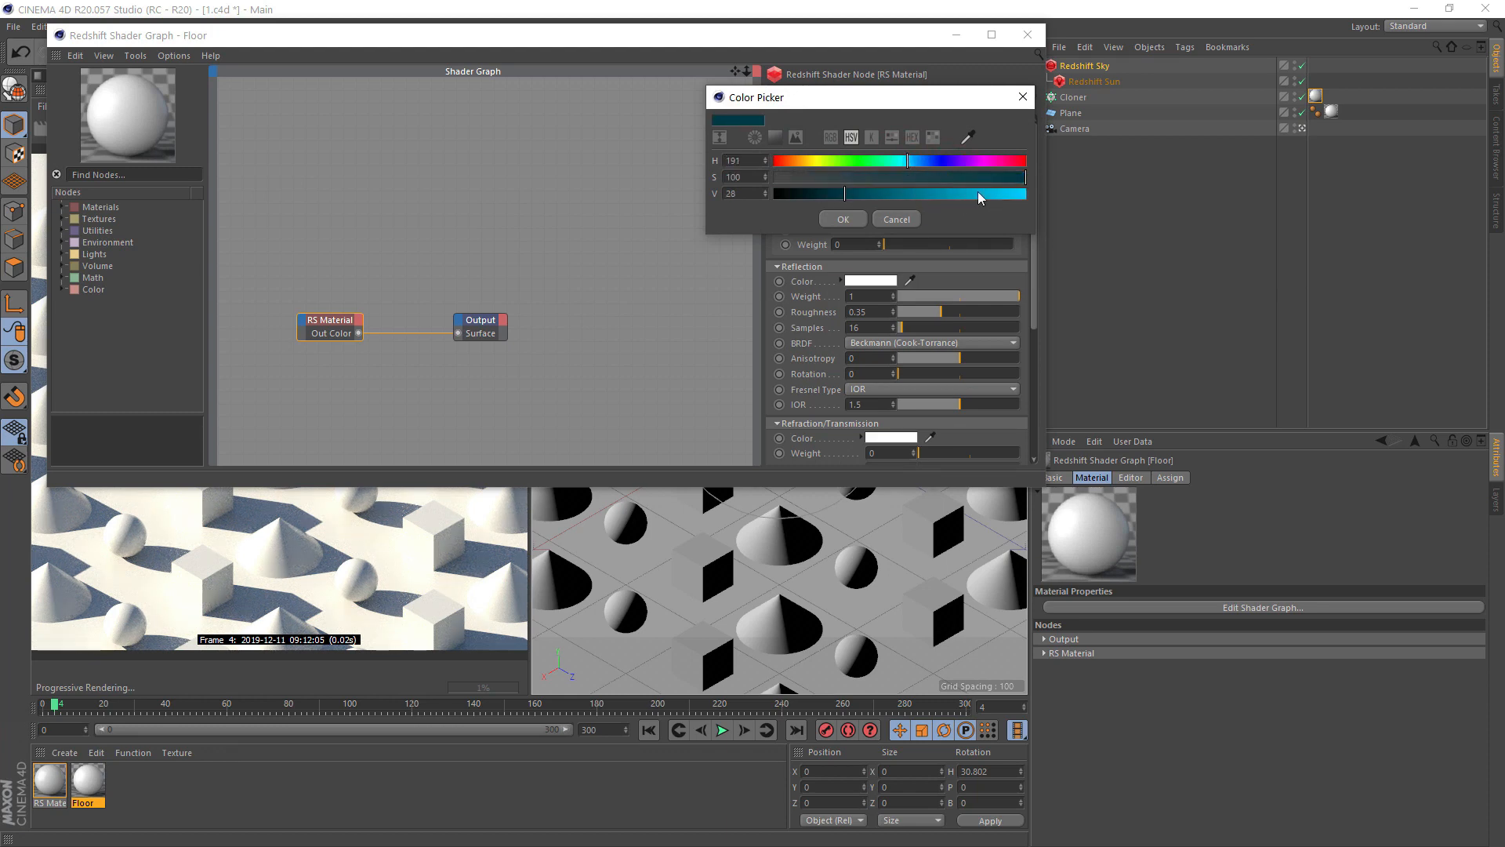
click(944, 178)
click(838, 219)
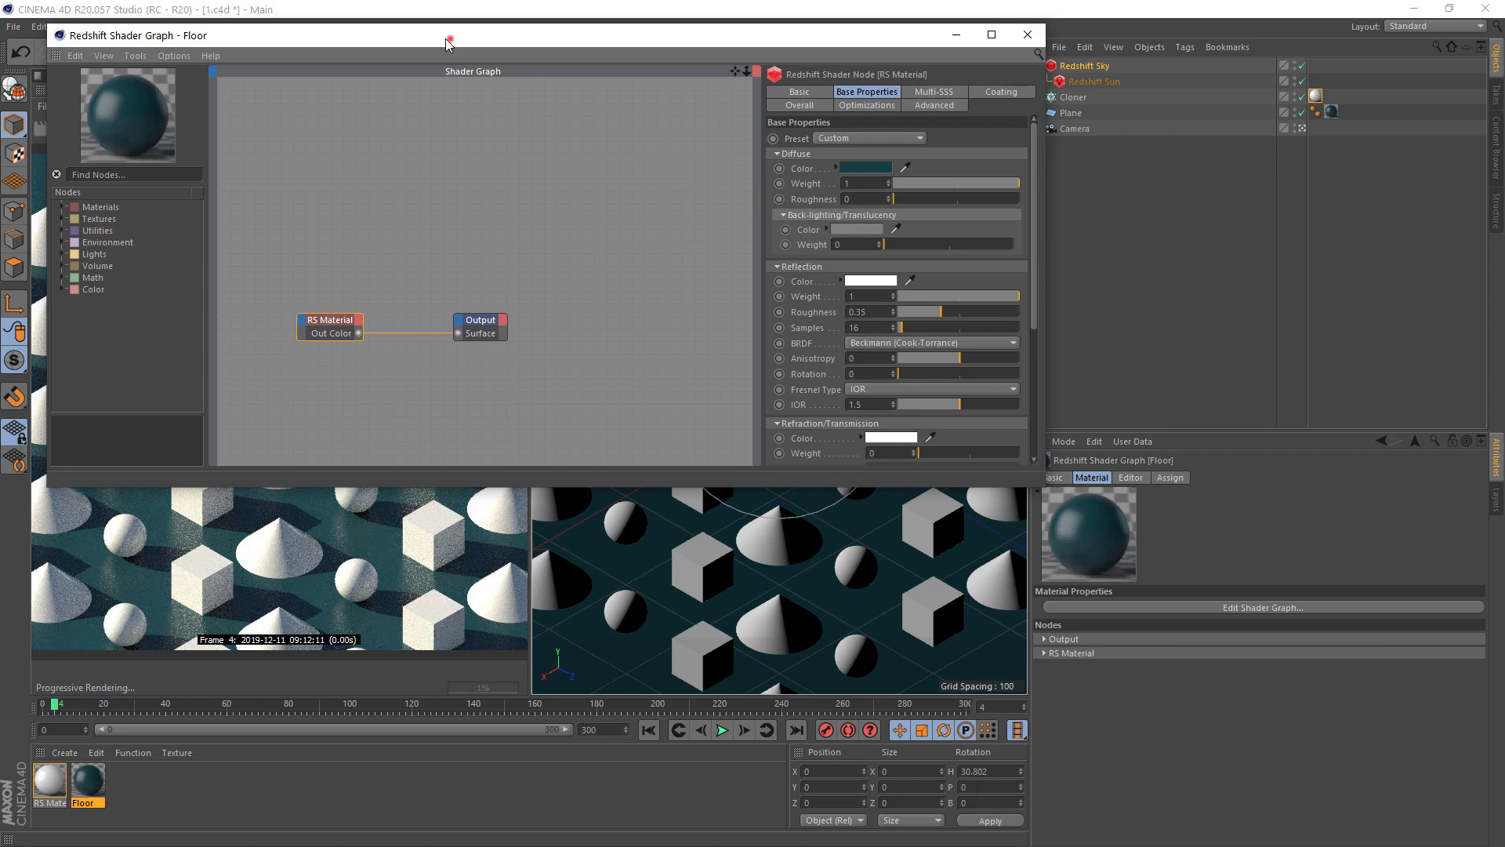
Set the Floor material's reflection IOR to 1.3 and roughness to 0.4, and close its shader graph
drag(447, 40, 739, 78)
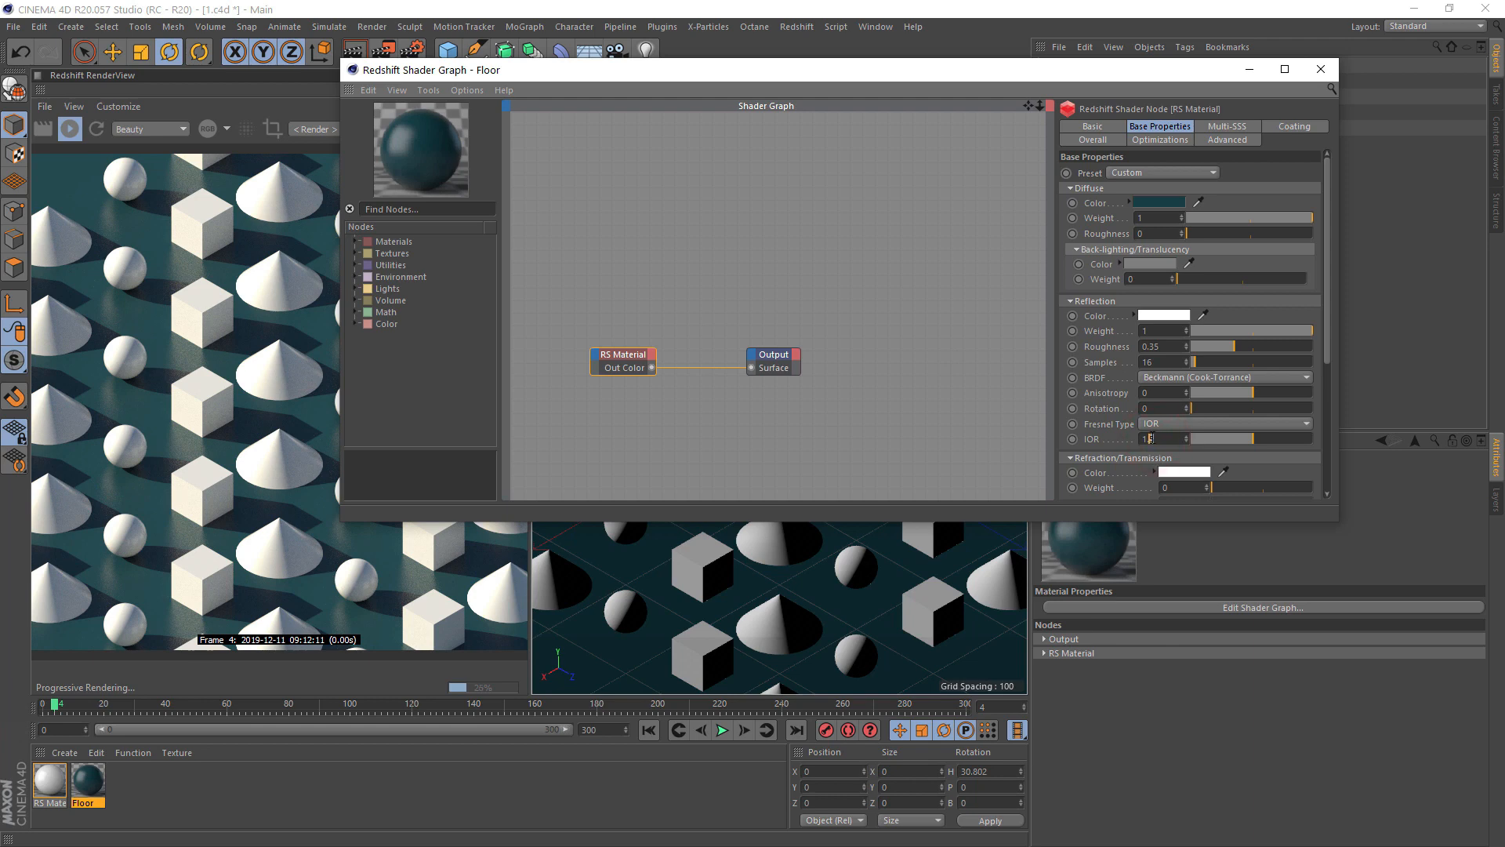
double_click(1158, 346)
text(0.5)
key(Return)
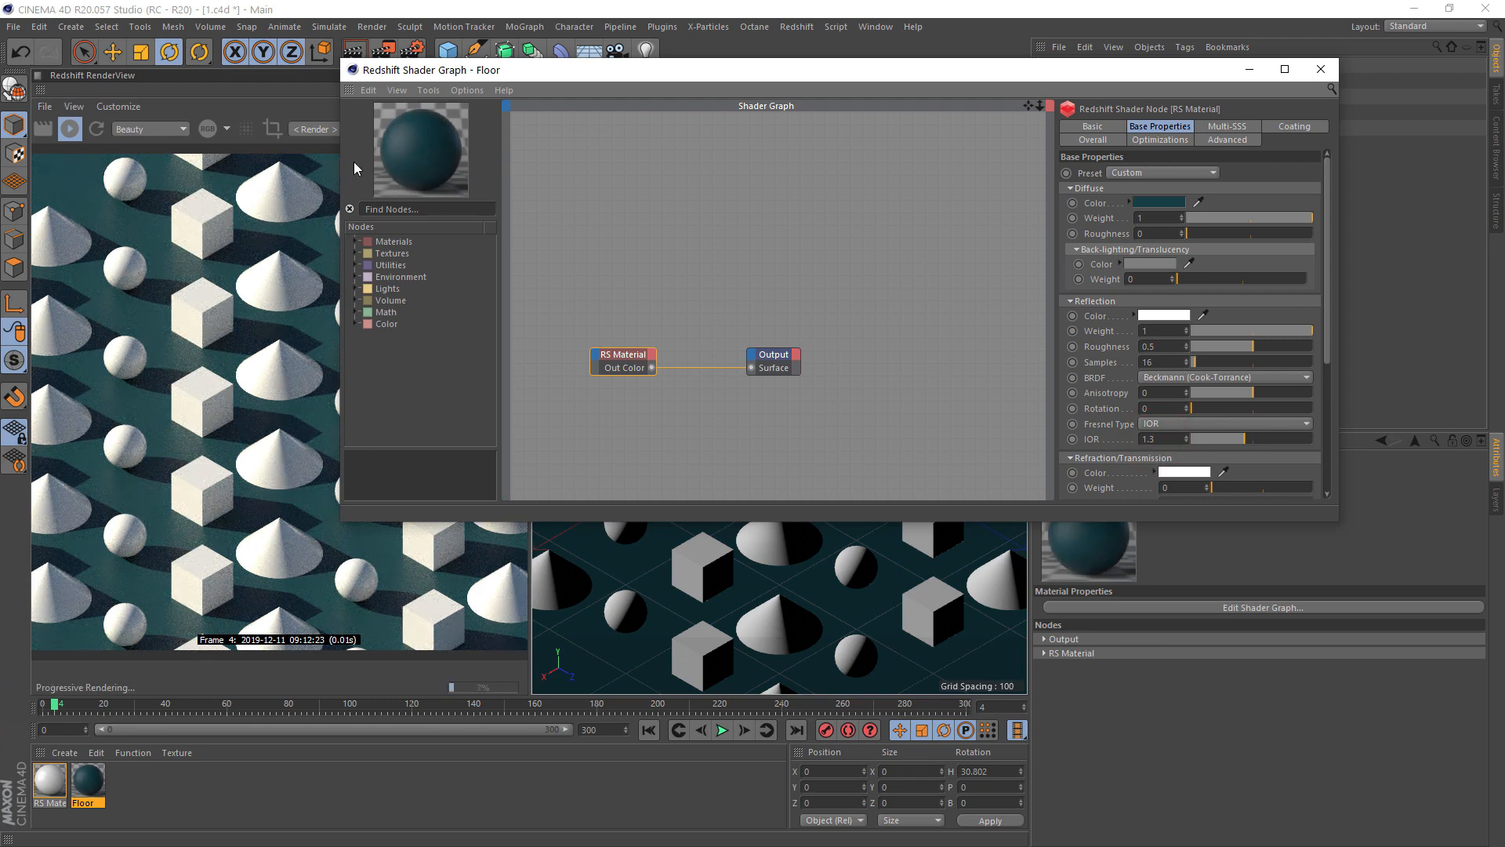
double_click(1159, 346)
text(0.4)
key(Return)
click(1327, 74)
Set the Redshift Sky's intensity multiplier to 0.8 and raise its turbidity to about 5.1
click(1084, 66)
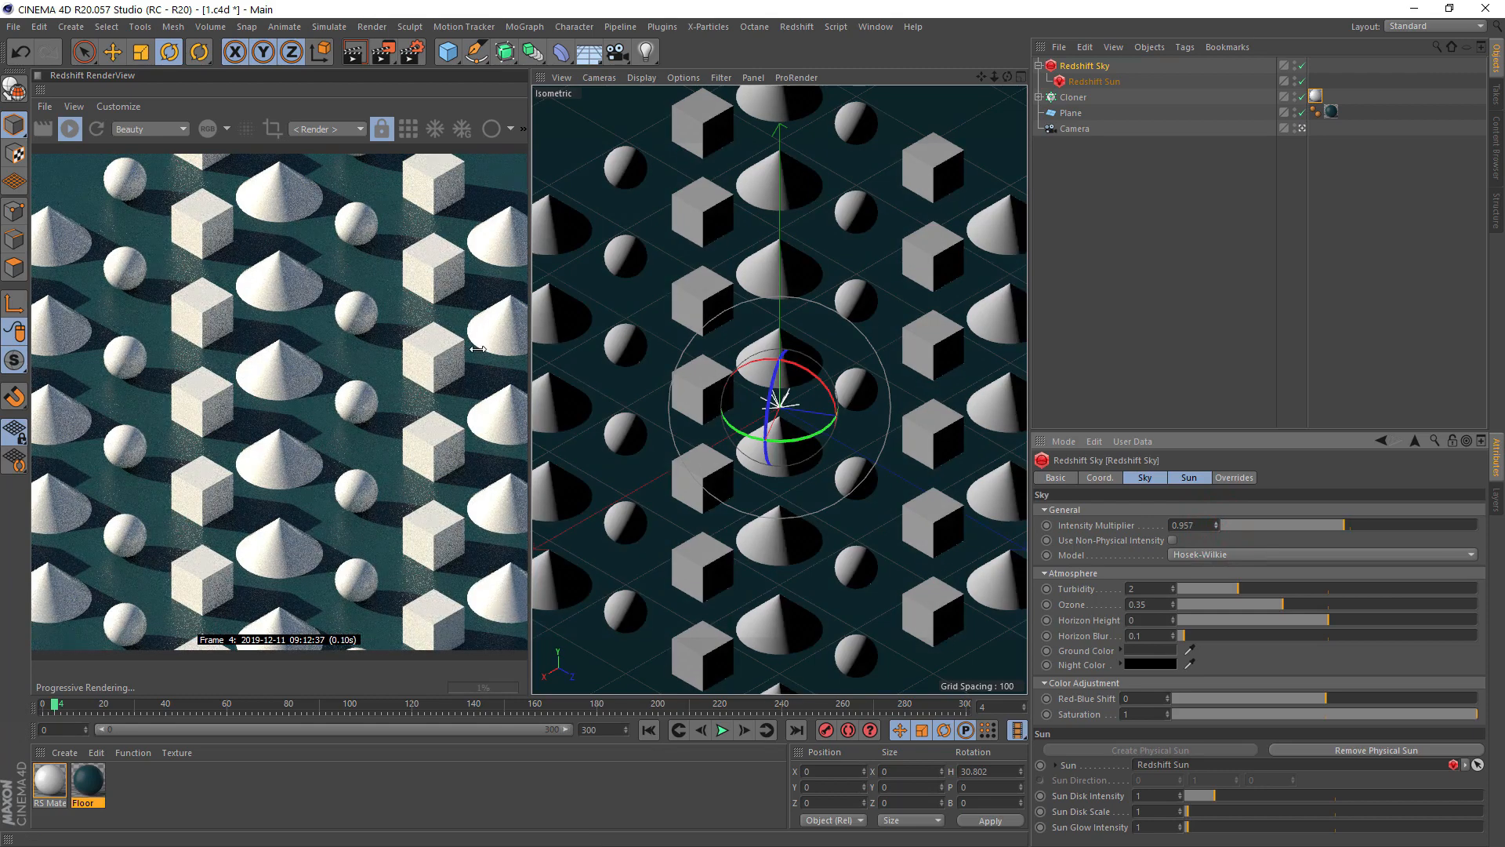
drag(1337, 526, 1298, 526)
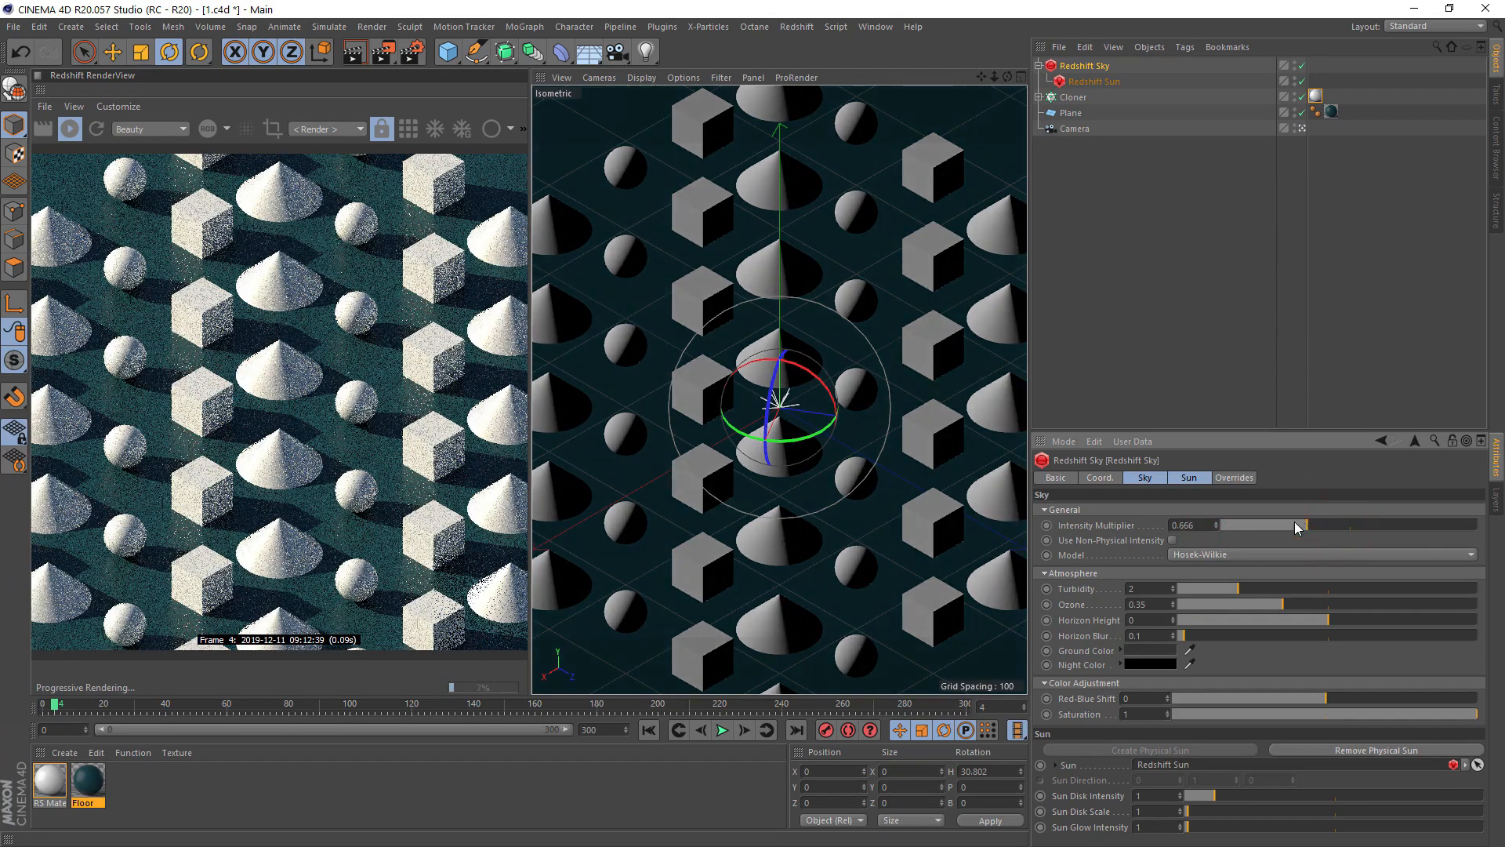
click(1201, 529)
key(BackSpace)
key(BackSpace)
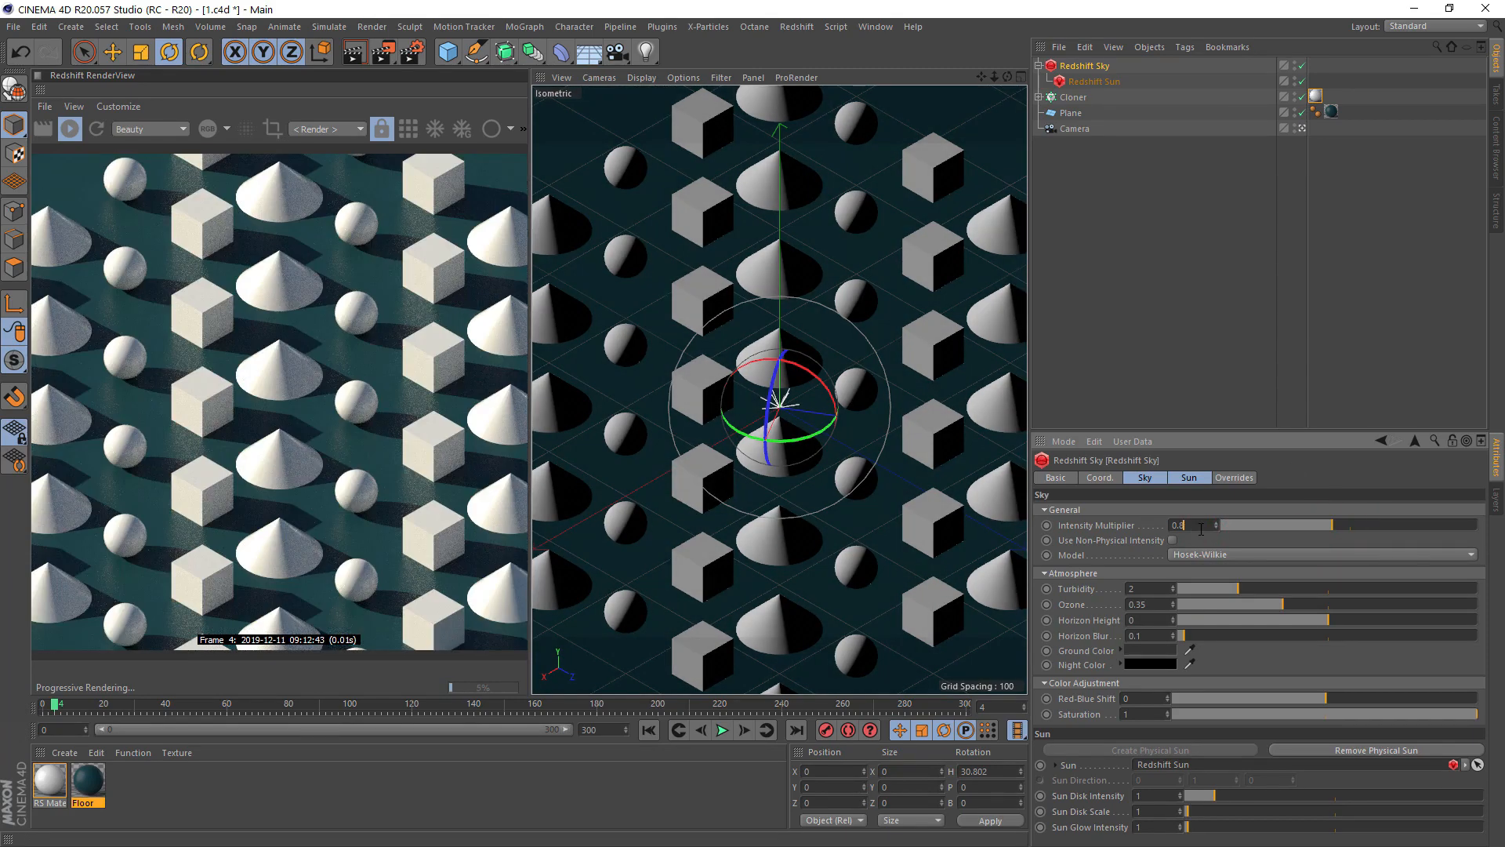
key(Return)
drag(1238, 588, 1329, 623)
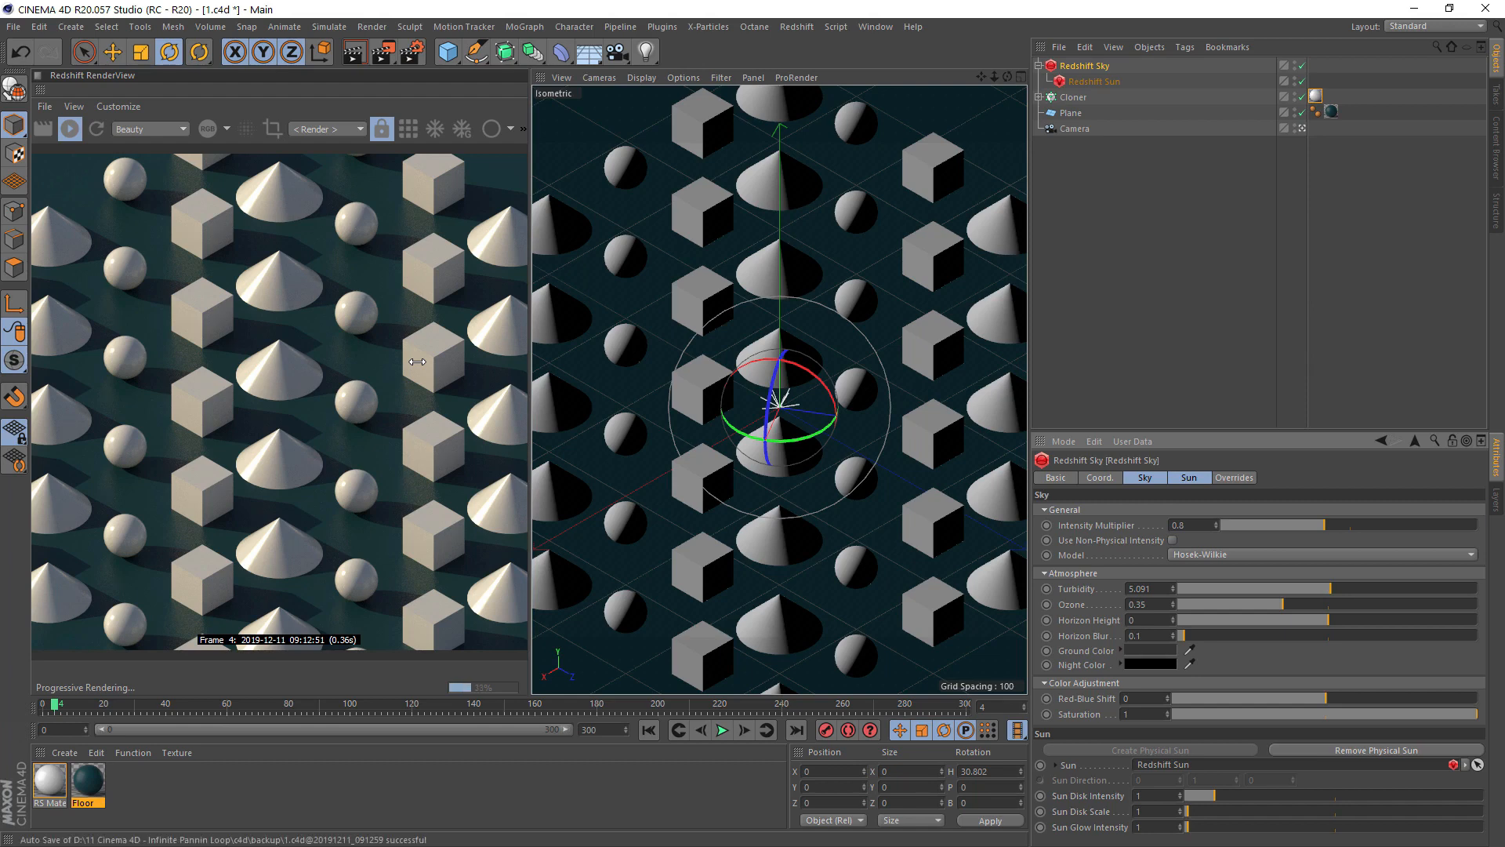
Increase the reflection roughness of the Cloner's light grey material in its shader graph, and clear the object selection
click(50, 782)
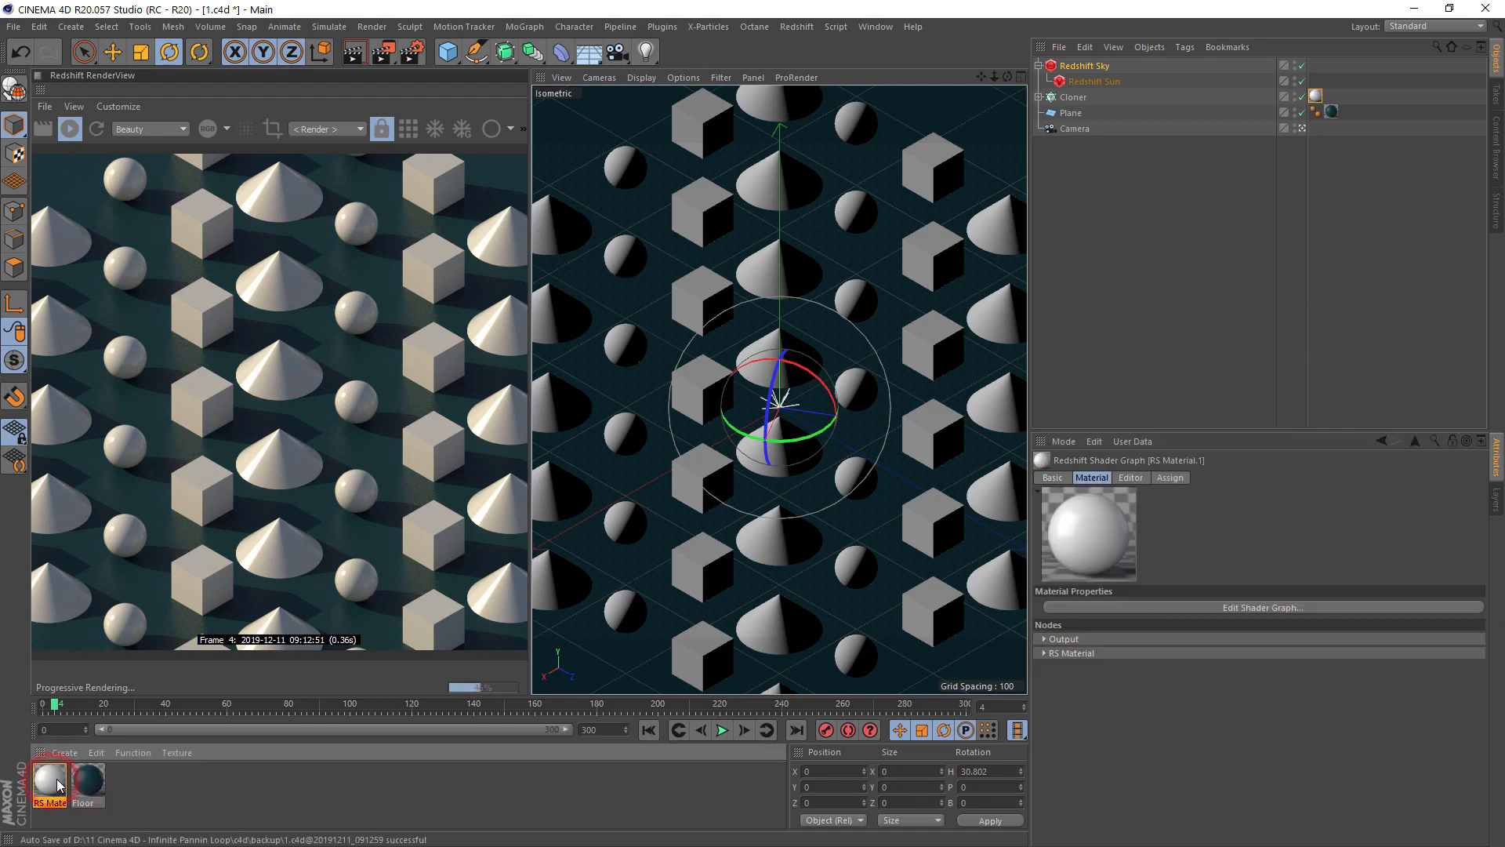
double_click(63, 785)
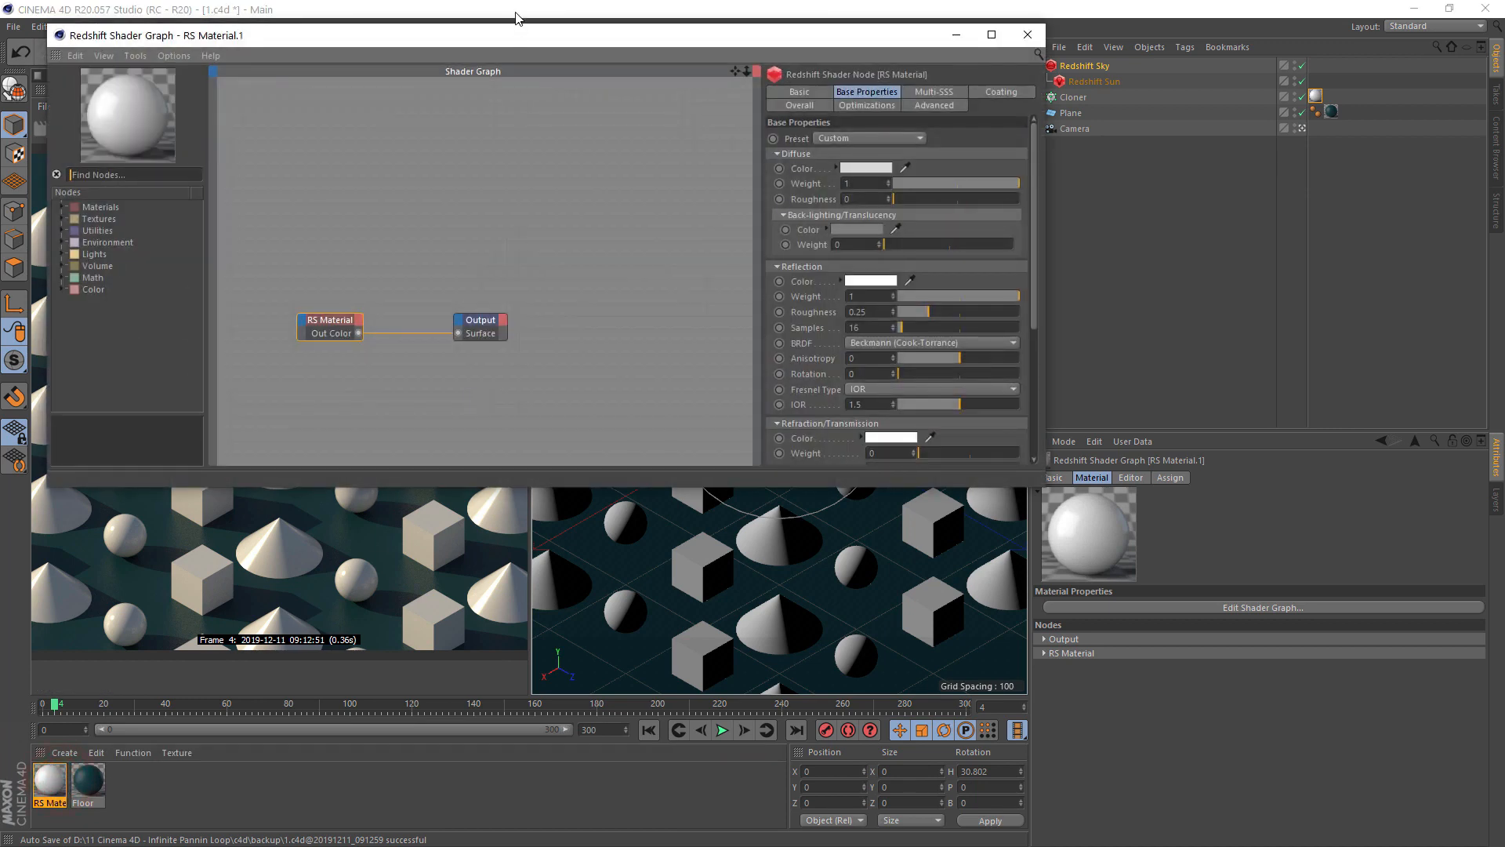
drag(519, 39, 946, 112)
drag(1337, 388, 1403, 383)
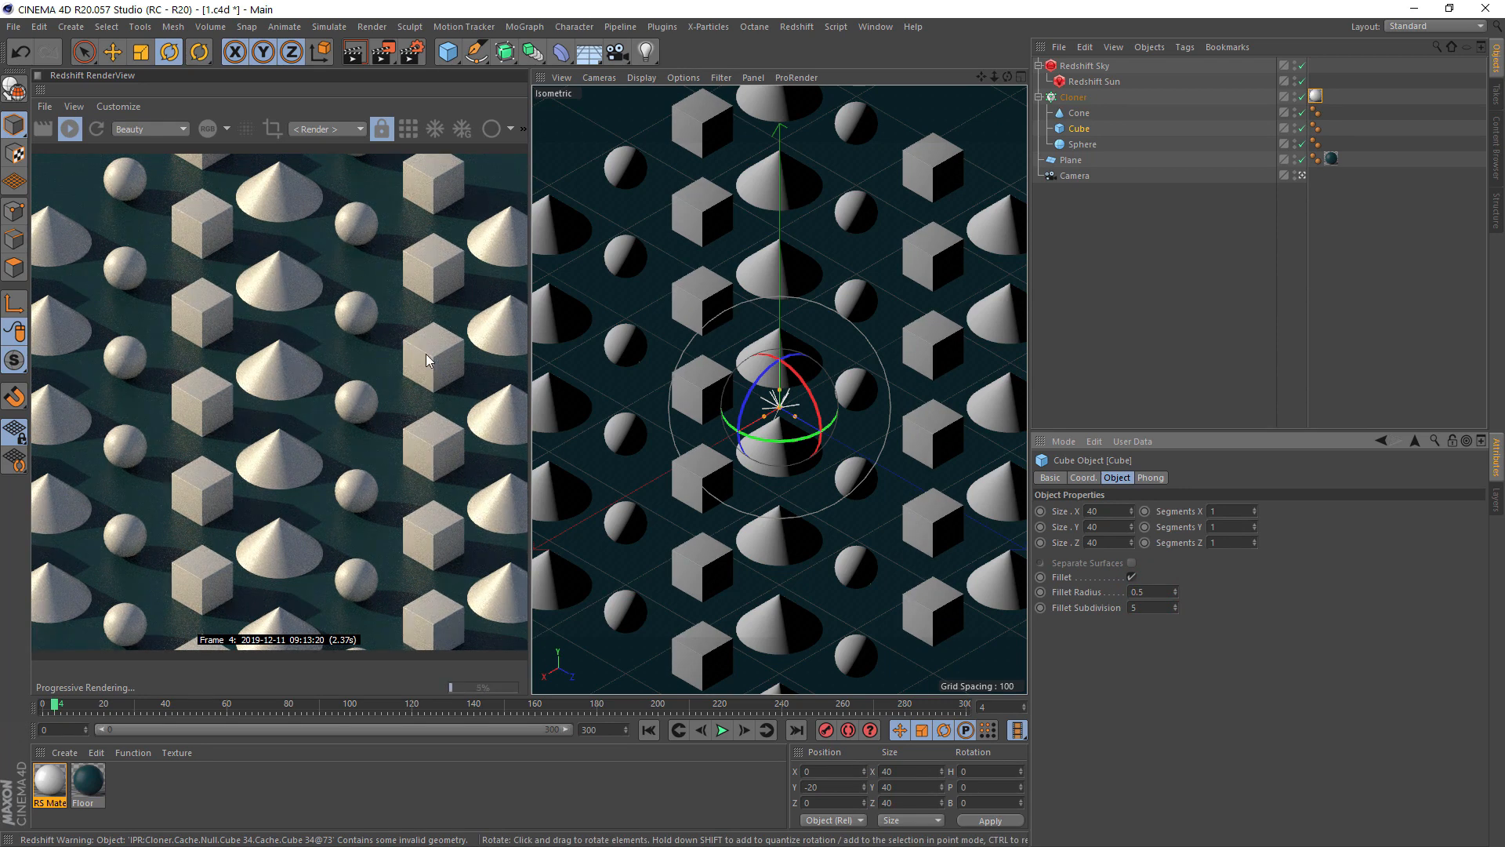
click(1164, 287)
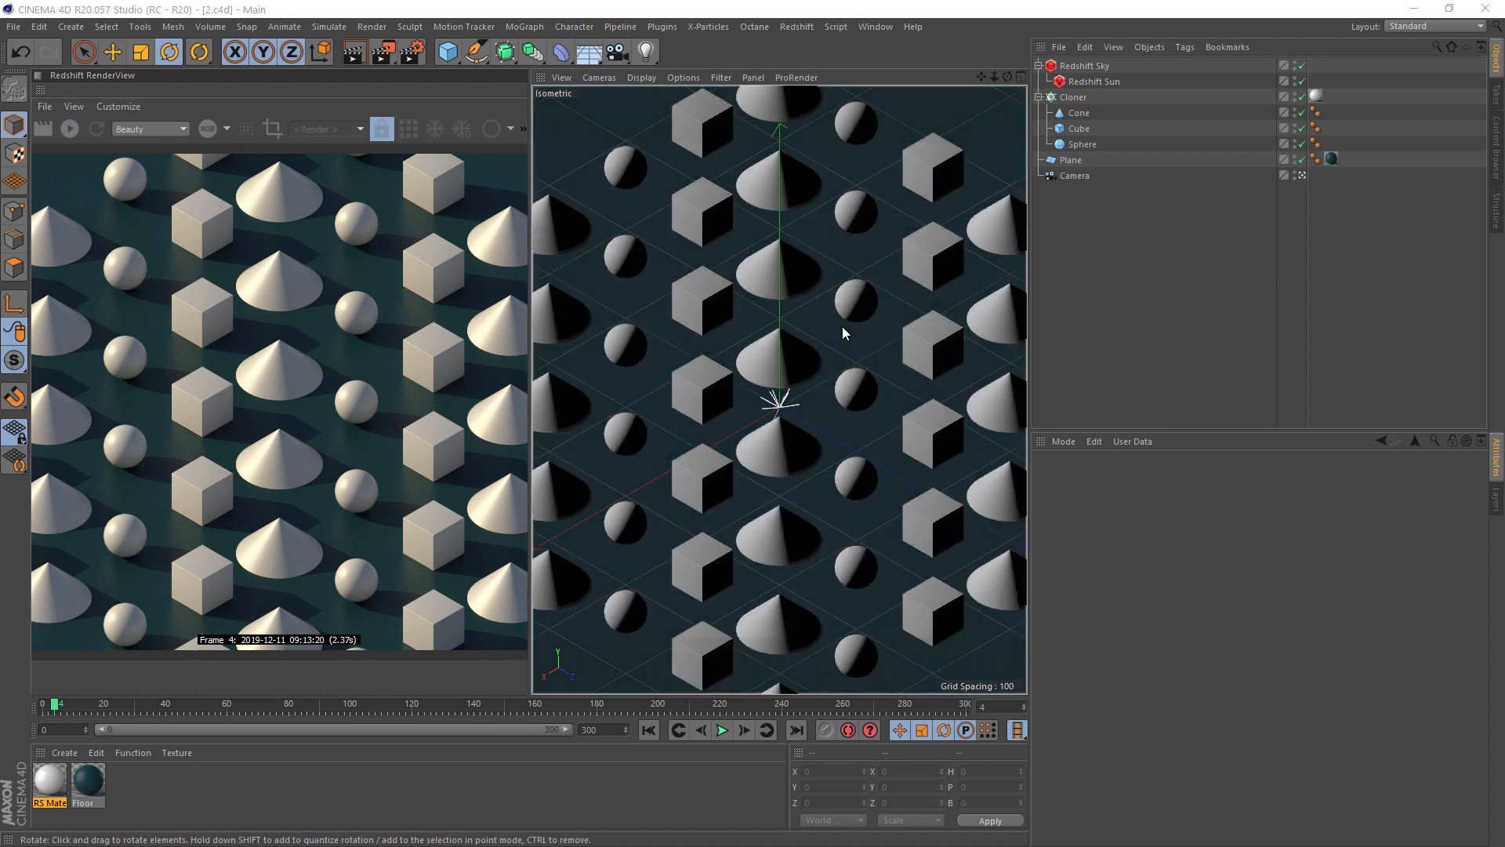
Close the docked Redshift RenderView and collapse the Cloner and Redshift Sky hierarchies
click(47, 100)
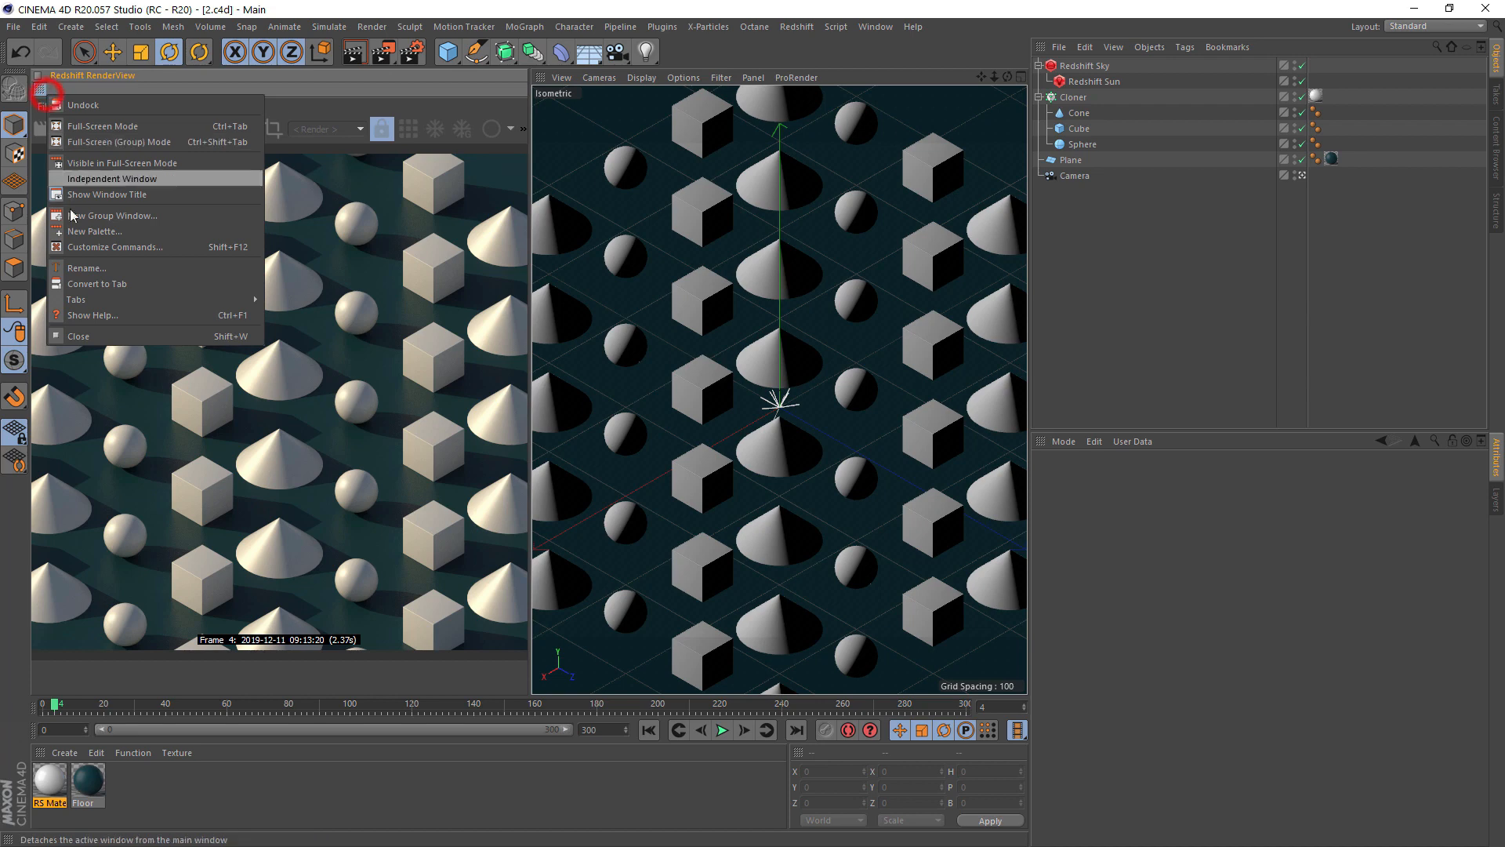
click(107, 329)
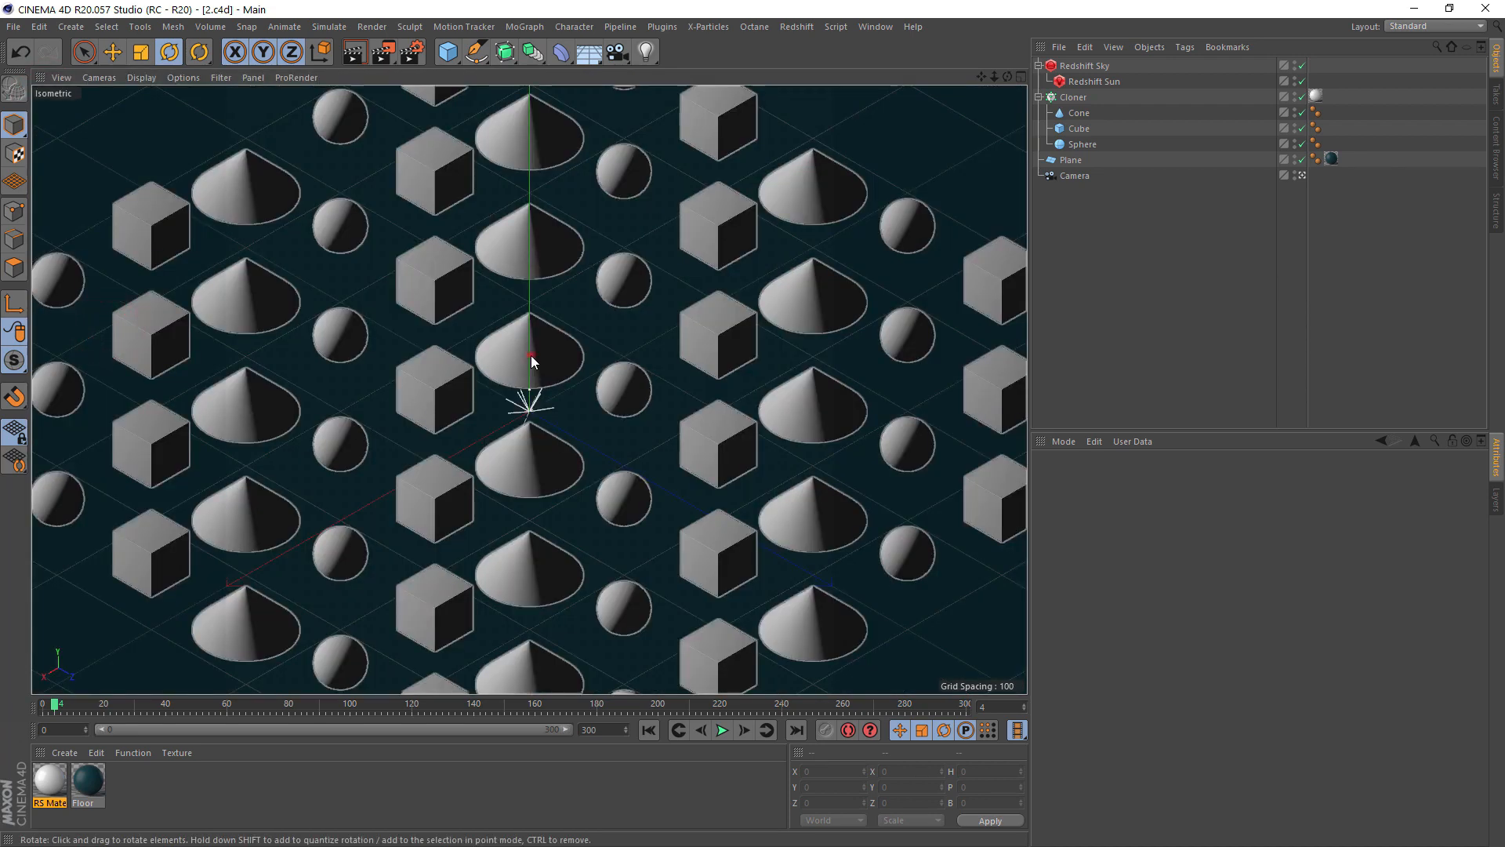
click(426, 359)
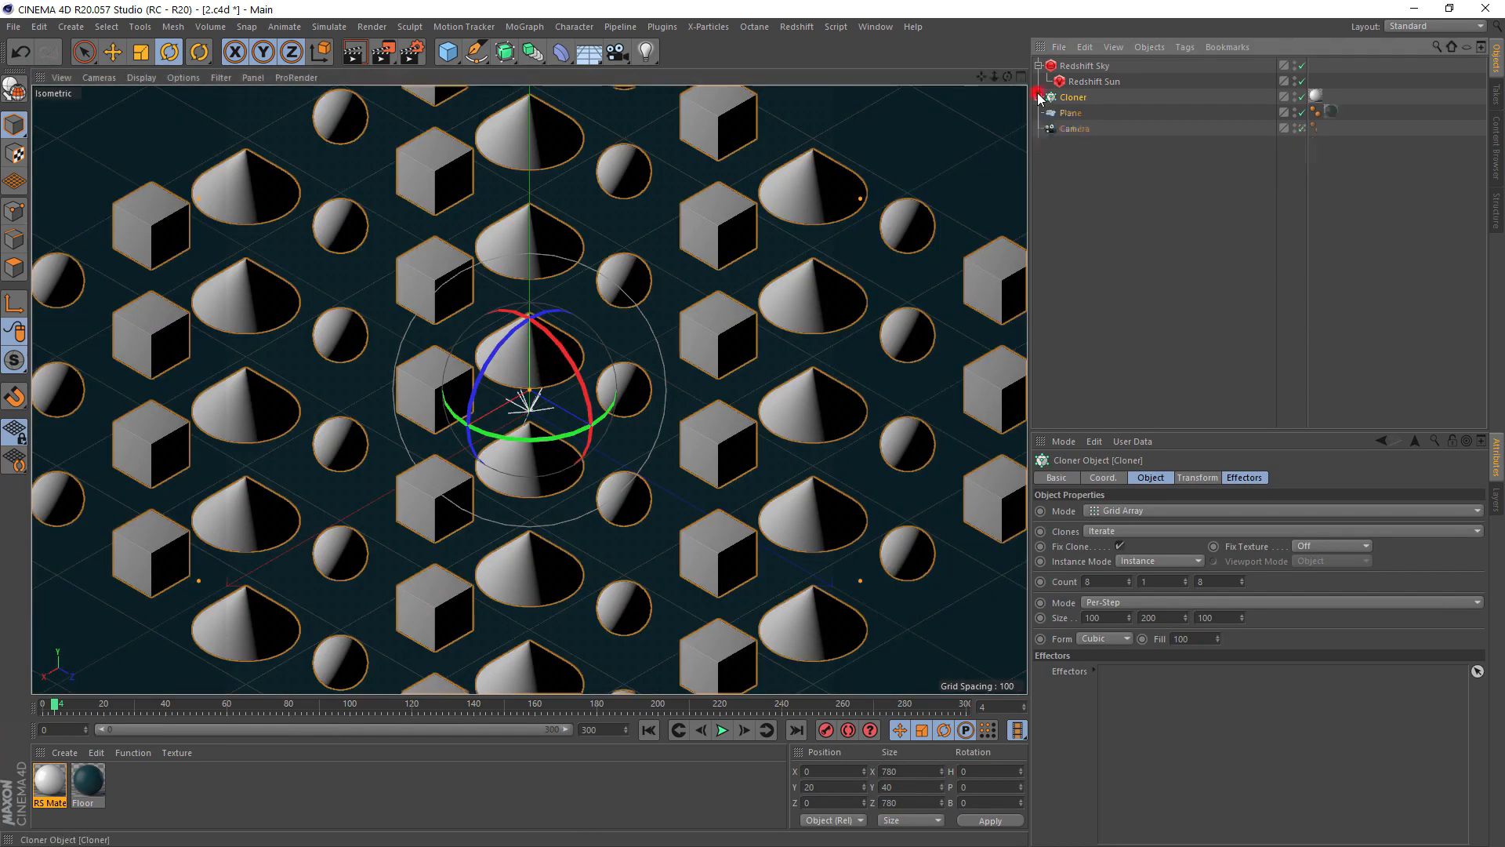
click(1039, 97)
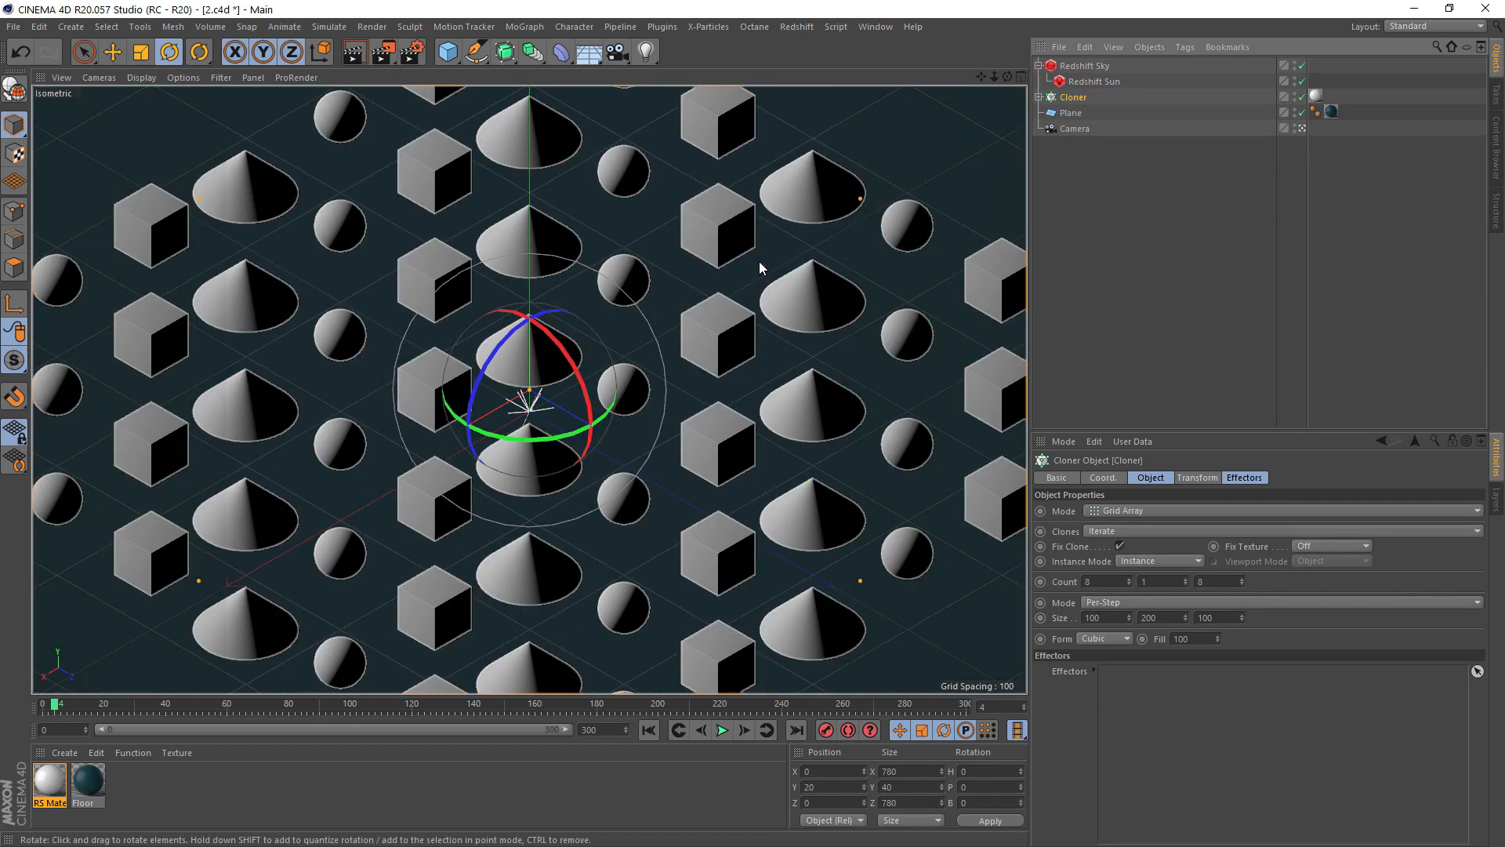
click(1039, 66)
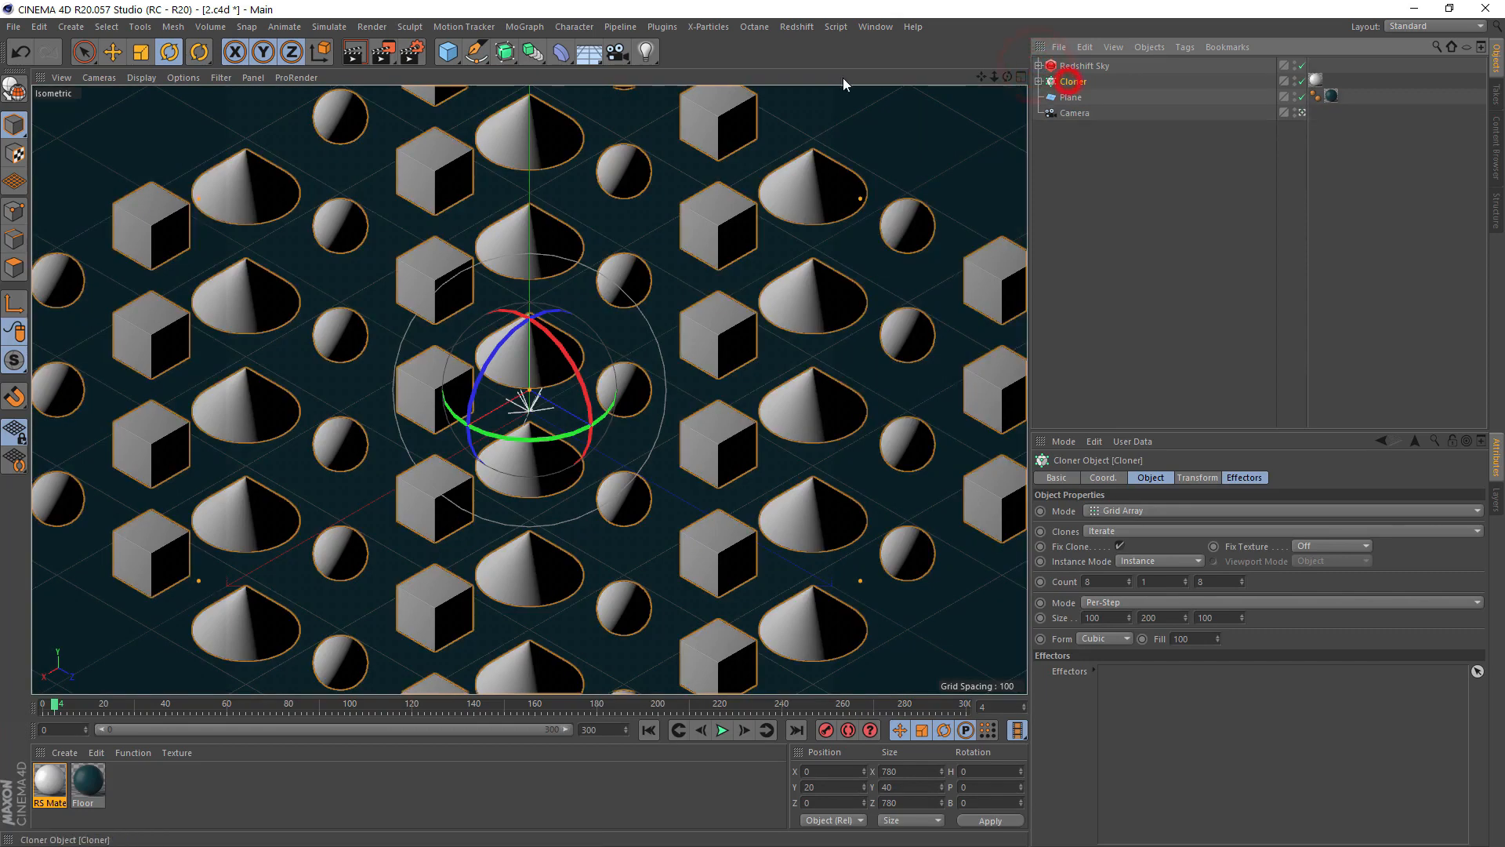
Create an Instance object that references the Cloner
click(517, 61)
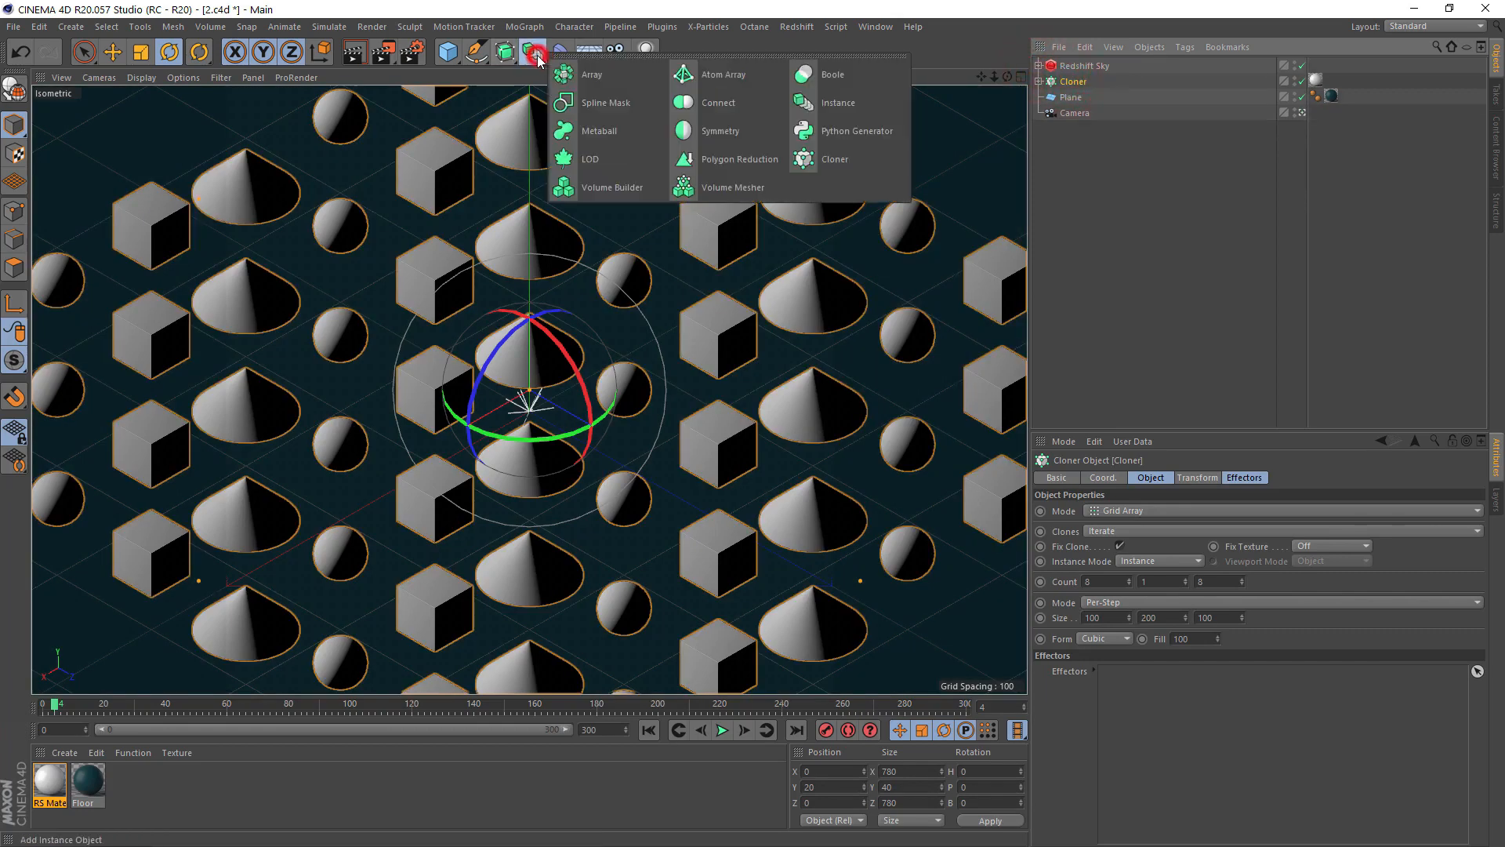
click(825, 105)
click(1100, 64)
Show all four views and move the Cloner instance along X to about -810 in the top view
key(F2)
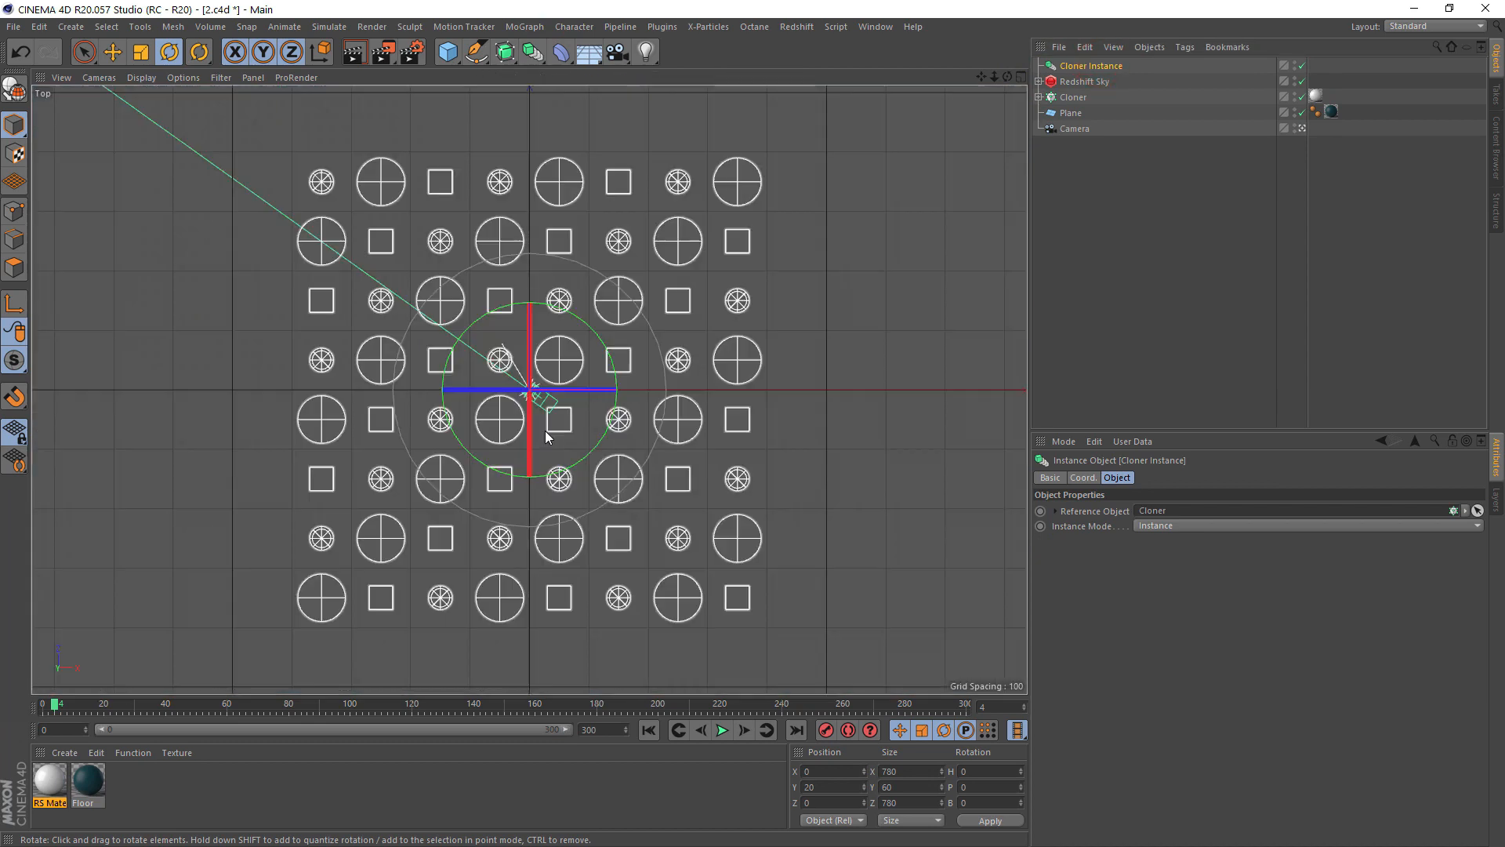
key(F5)
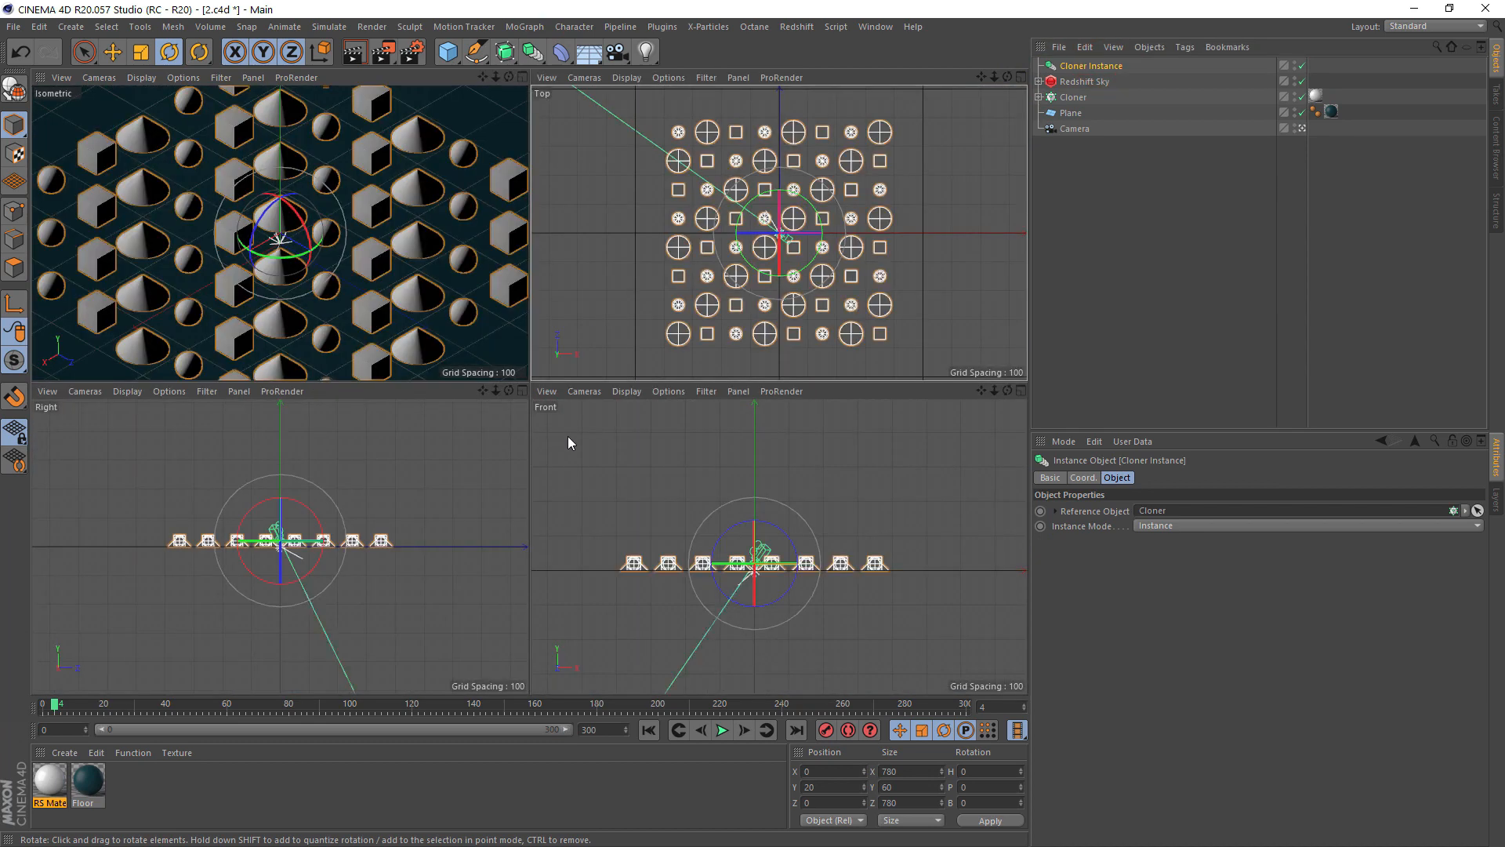
scroll(787, 258, down, 3)
key(e)
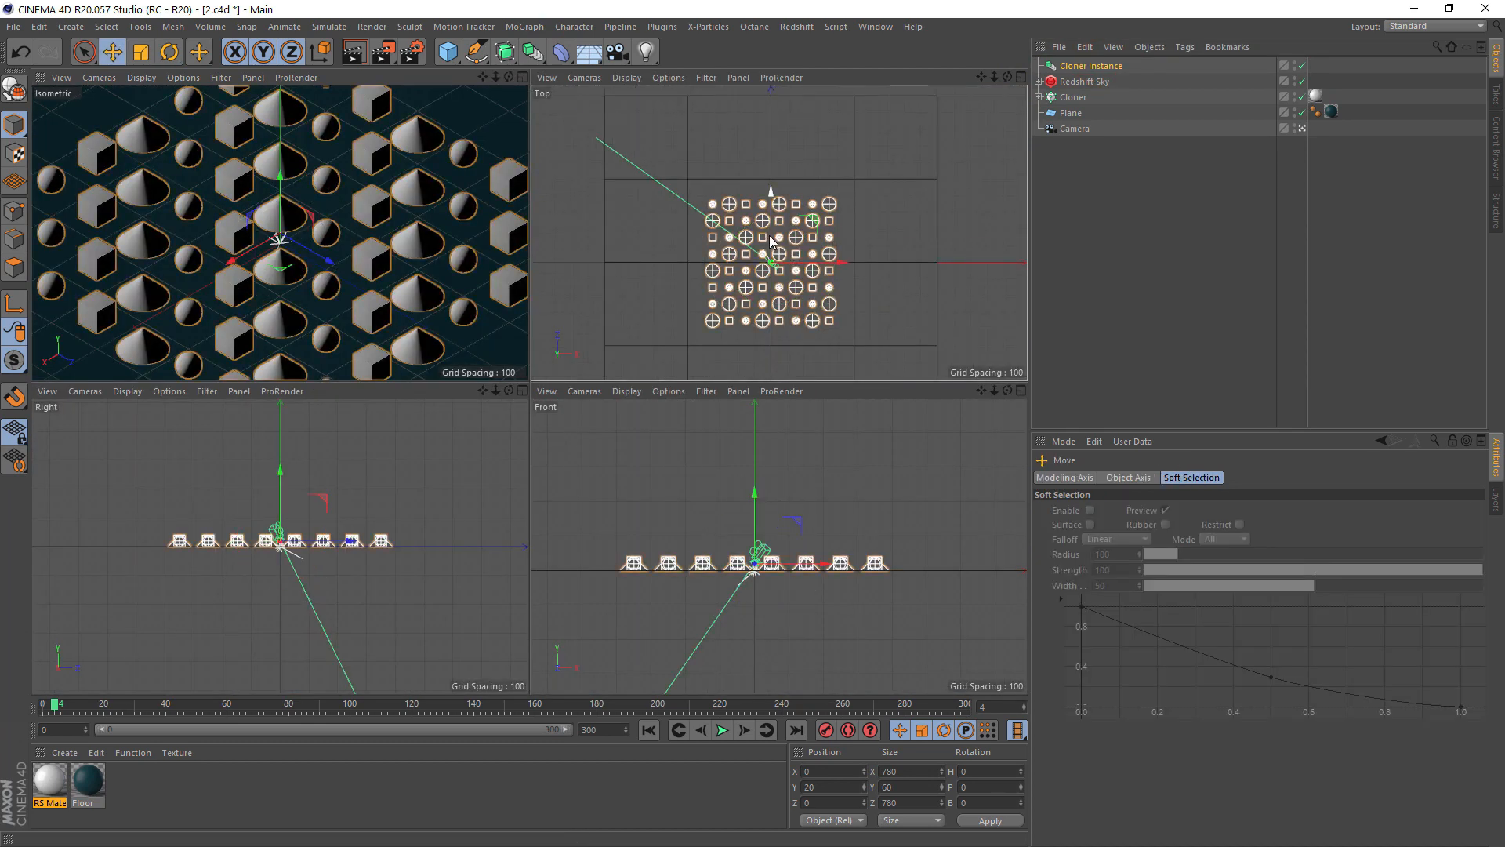
drag(768, 239, 769, 109)
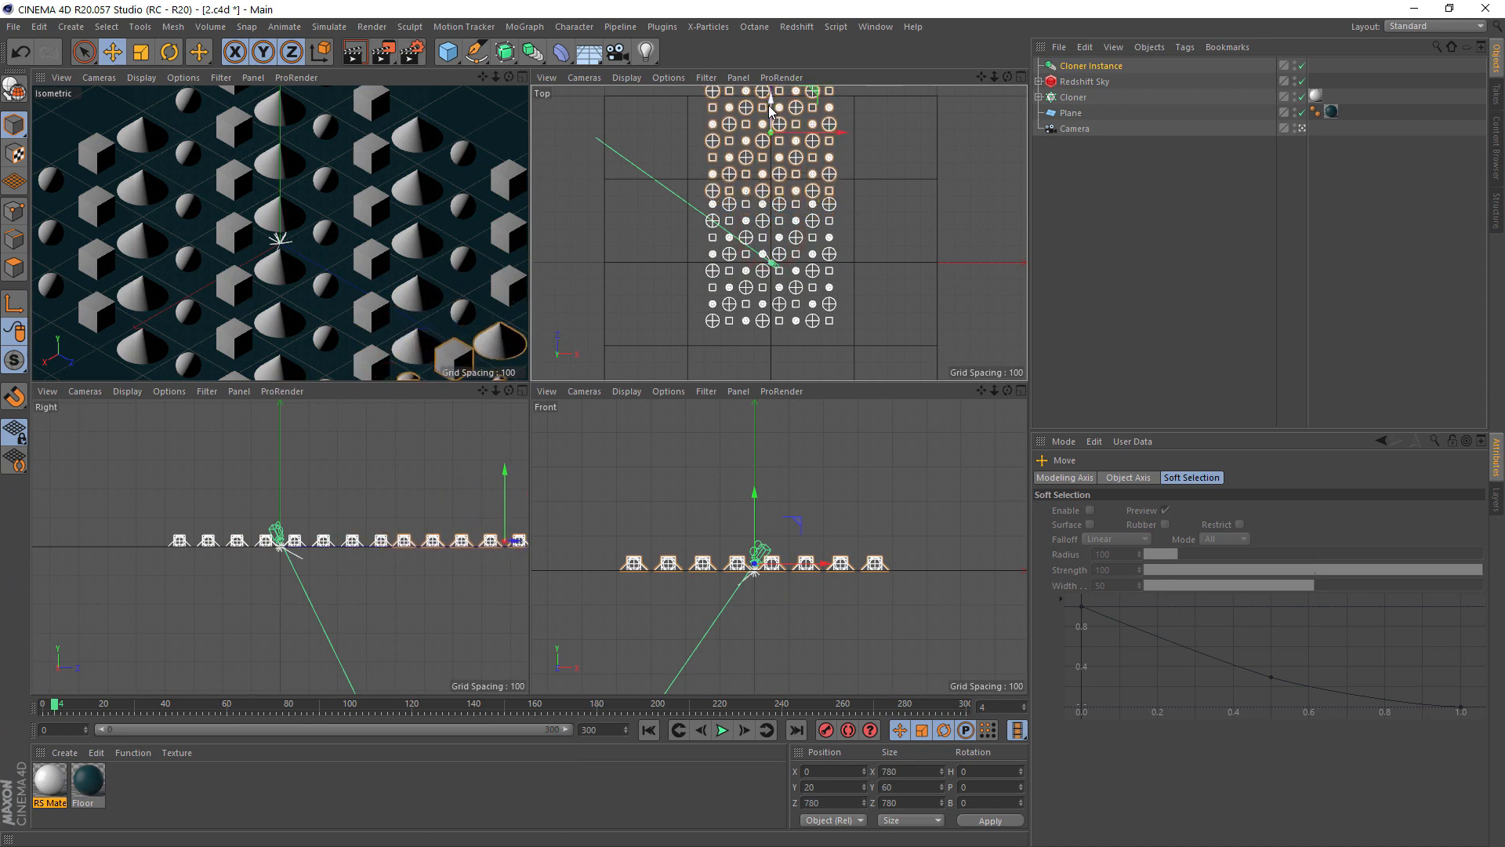
key(ctrl+z)
drag(819, 264, 687, 261)
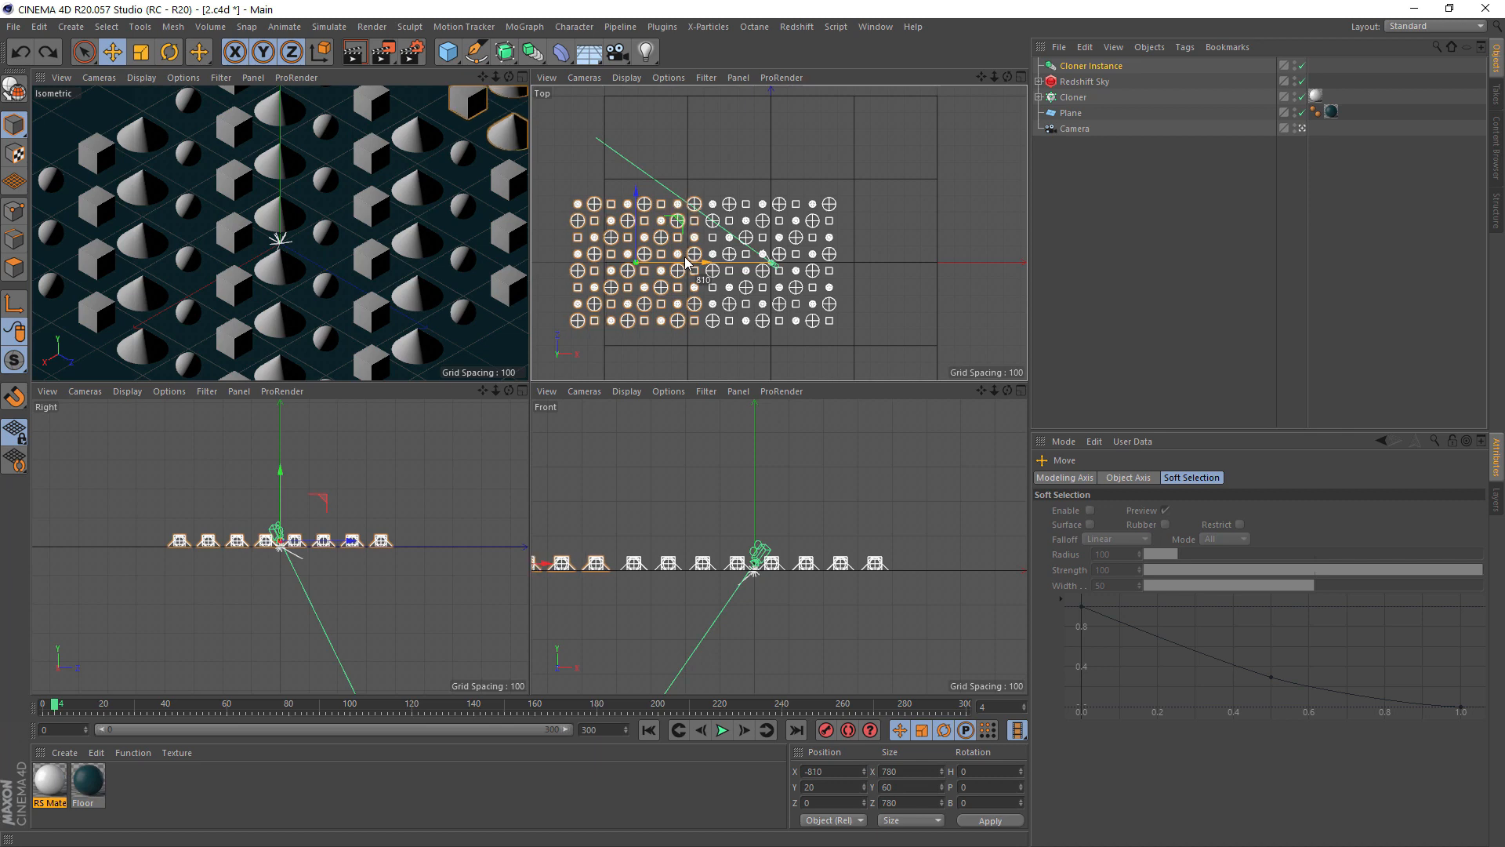
Set the Cloner instance's X position to exactly -800 to match the original grid's 100-unit spacing
scroll(687, 261, up, 10)
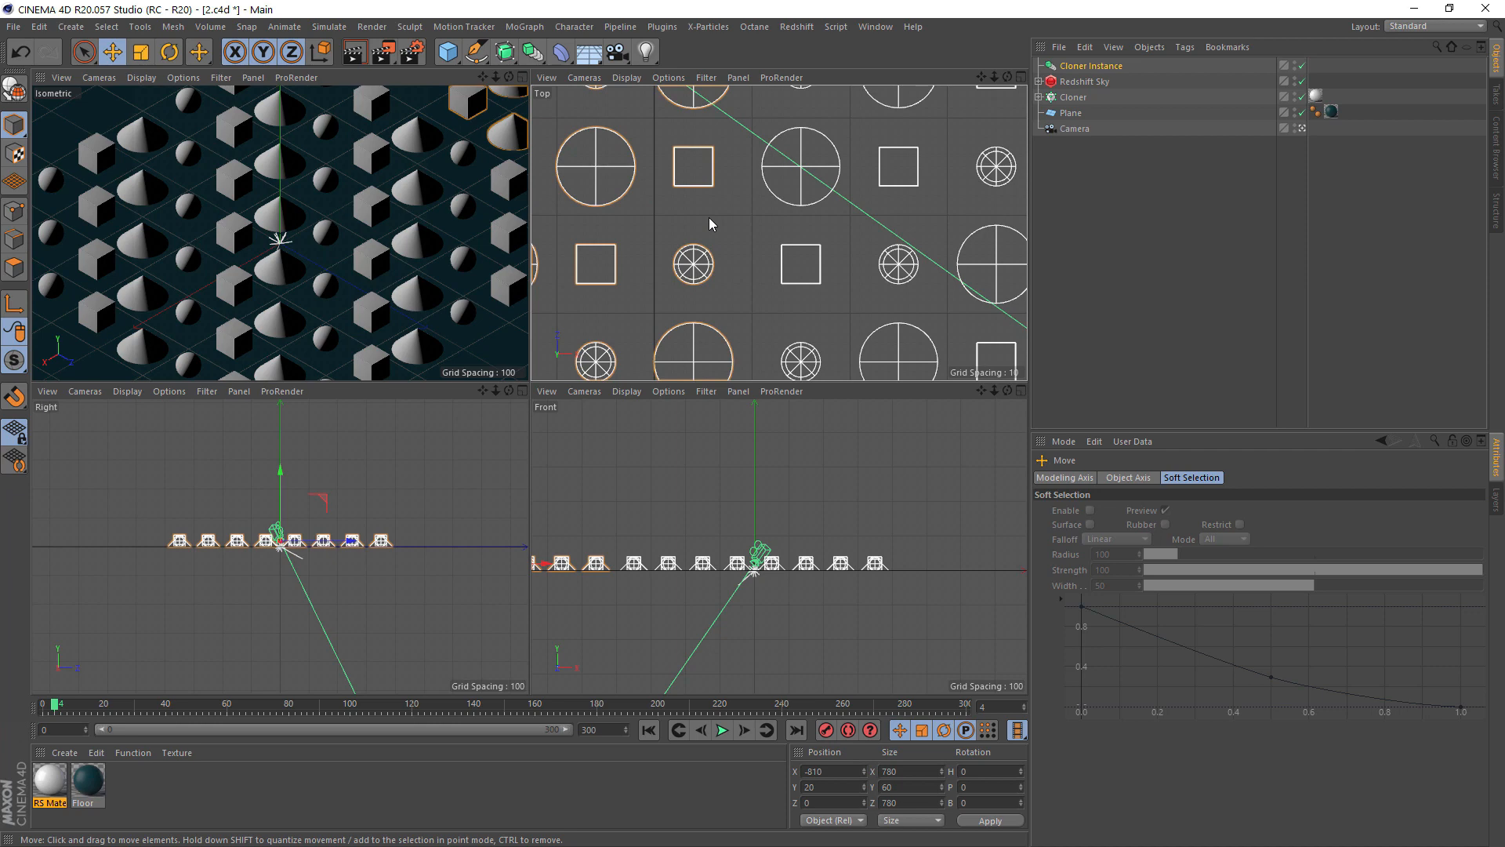
click(1072, 97)
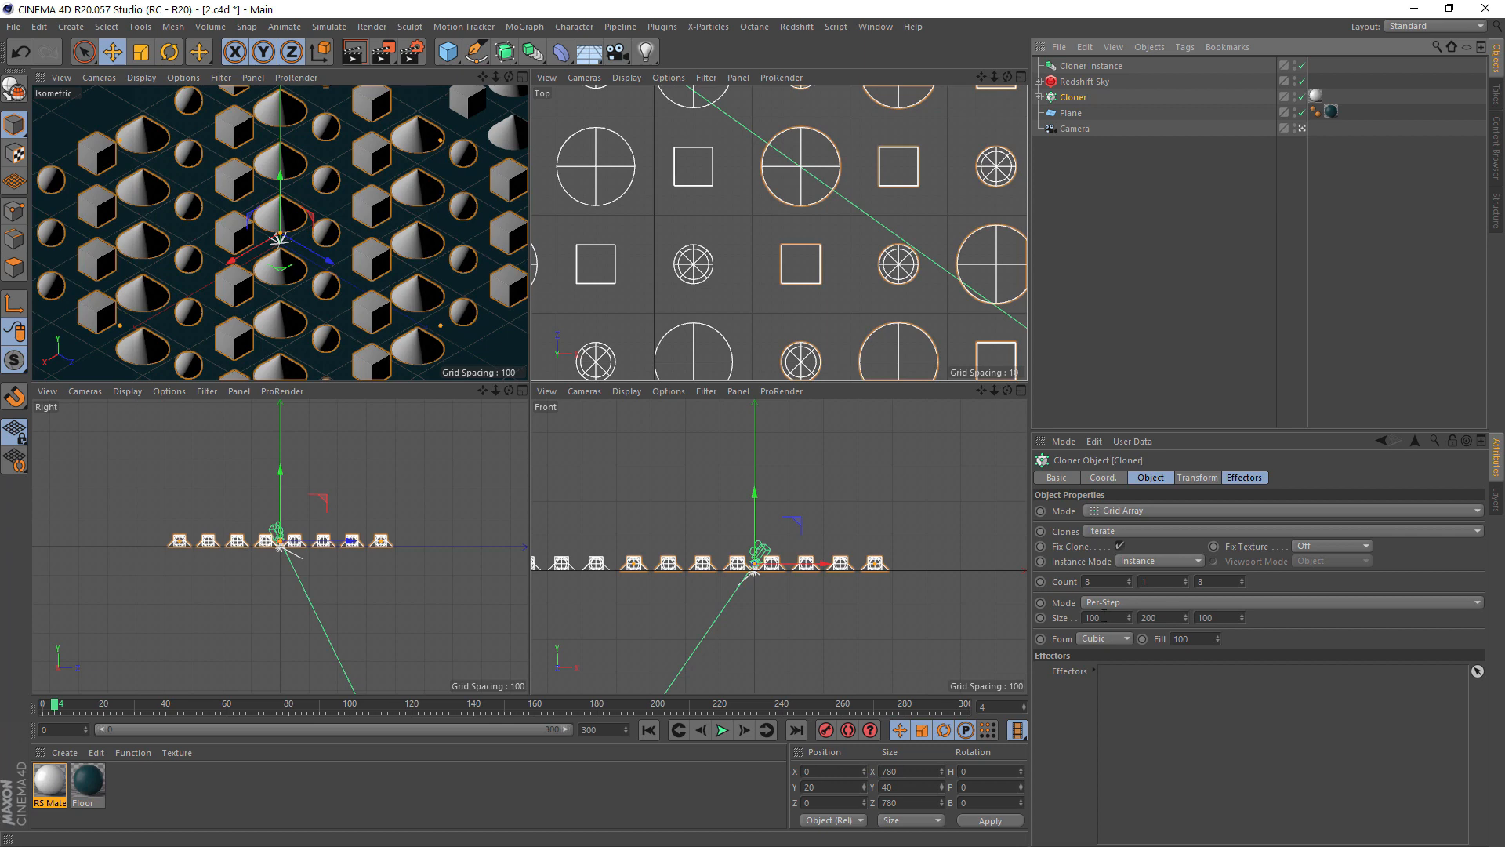
click(1091, 66)
click(1083, 478)
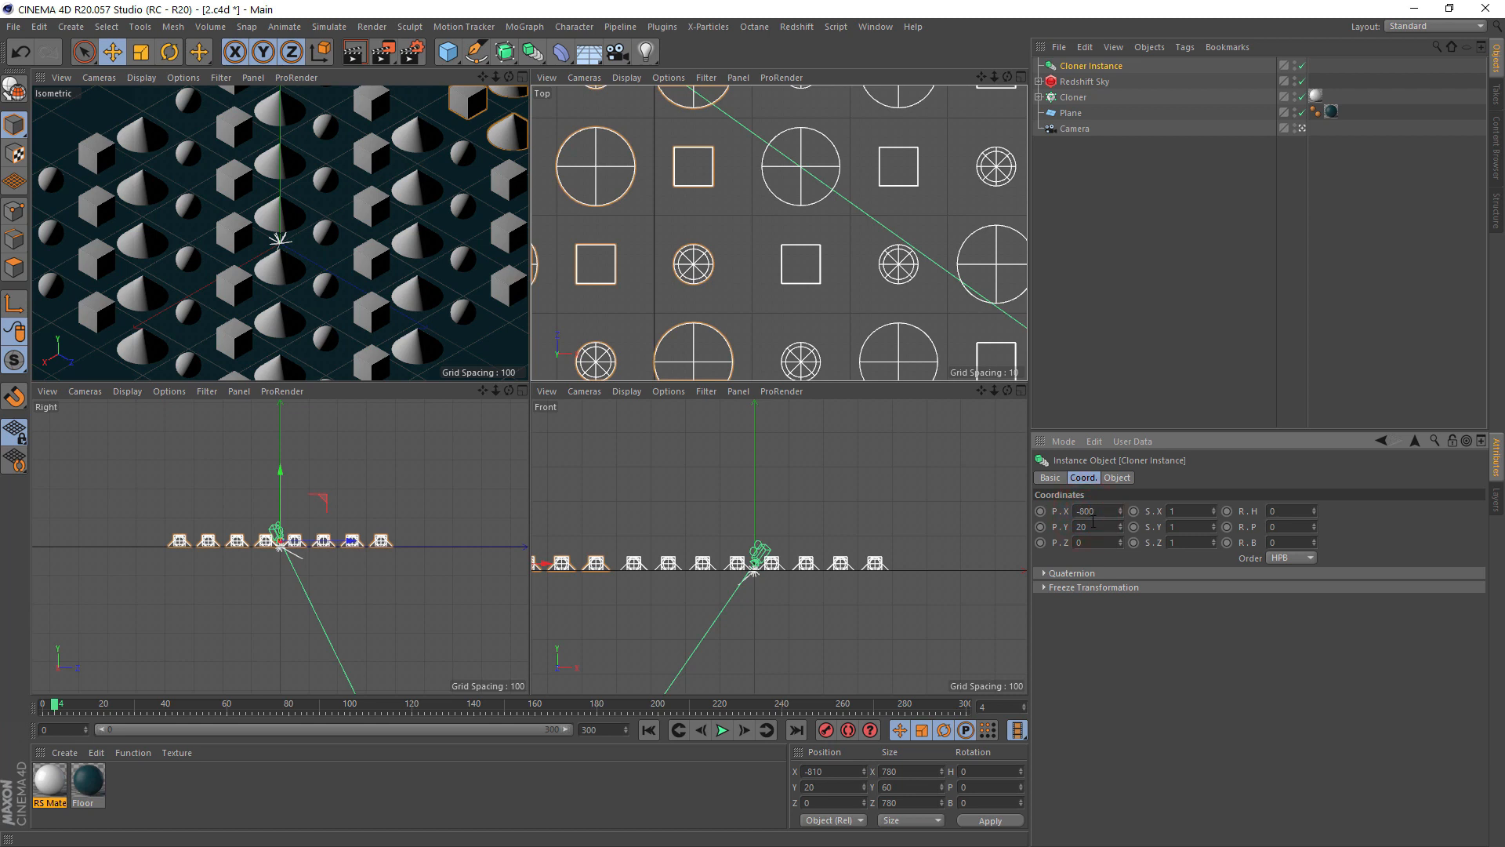
key(Return)
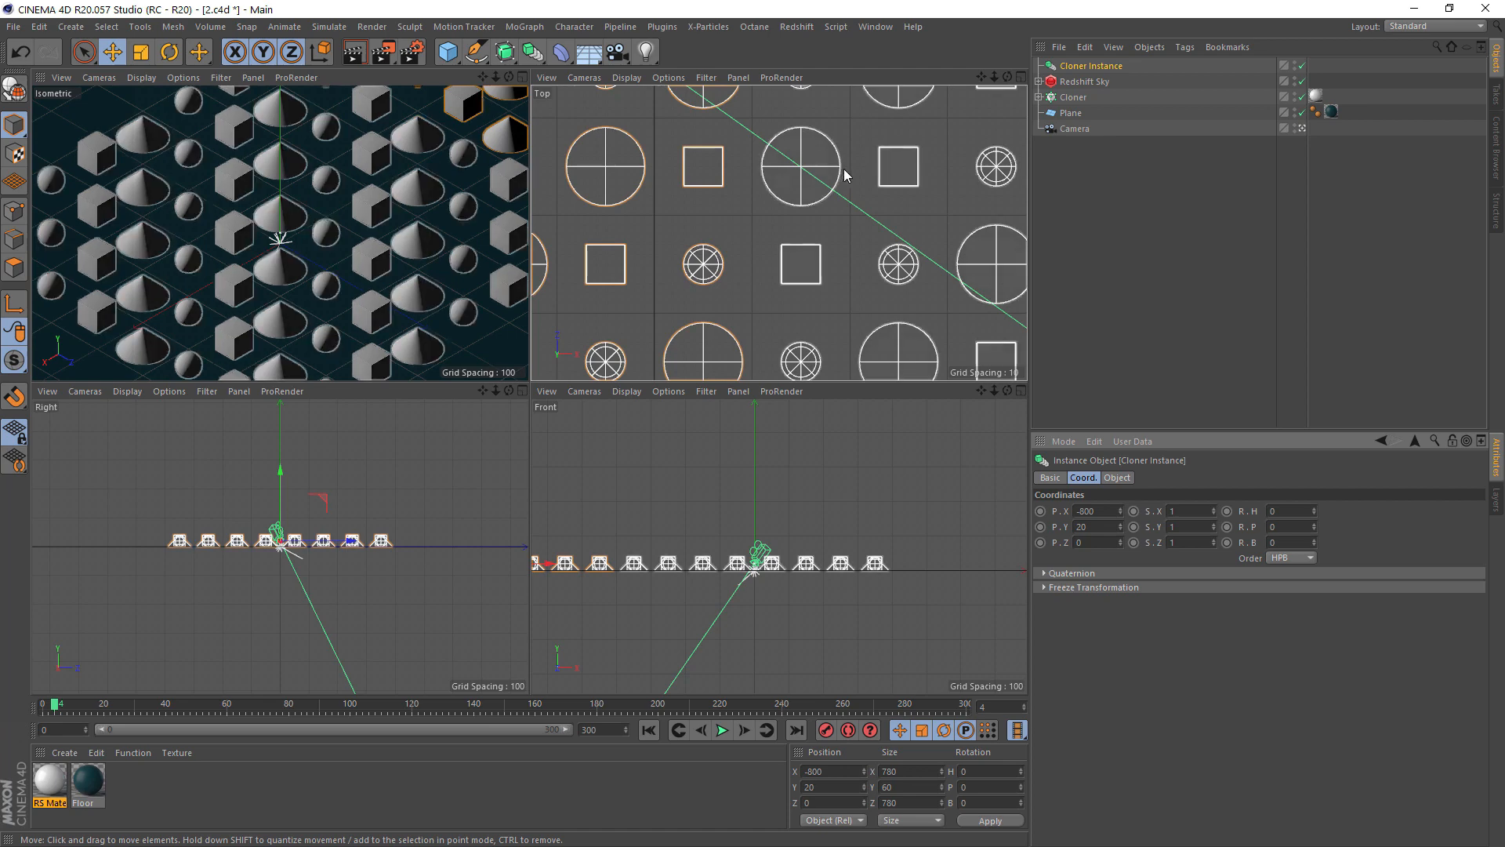
Increase the Cloner's grid count along Z to 14, keeping the X count at 8
click(1059, 97)
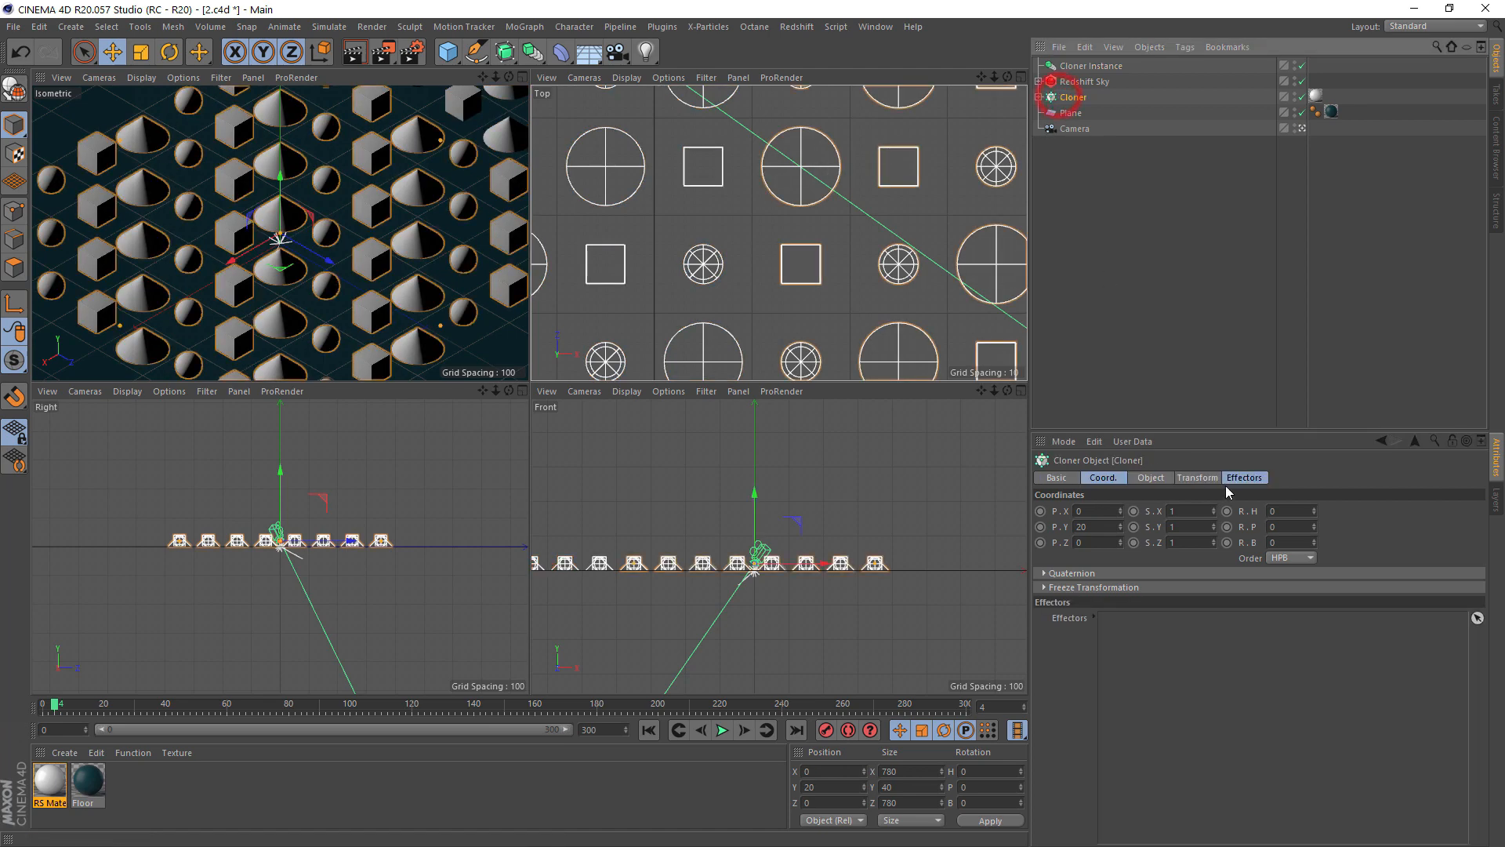
click(1151, 477)
click(1129, 579)
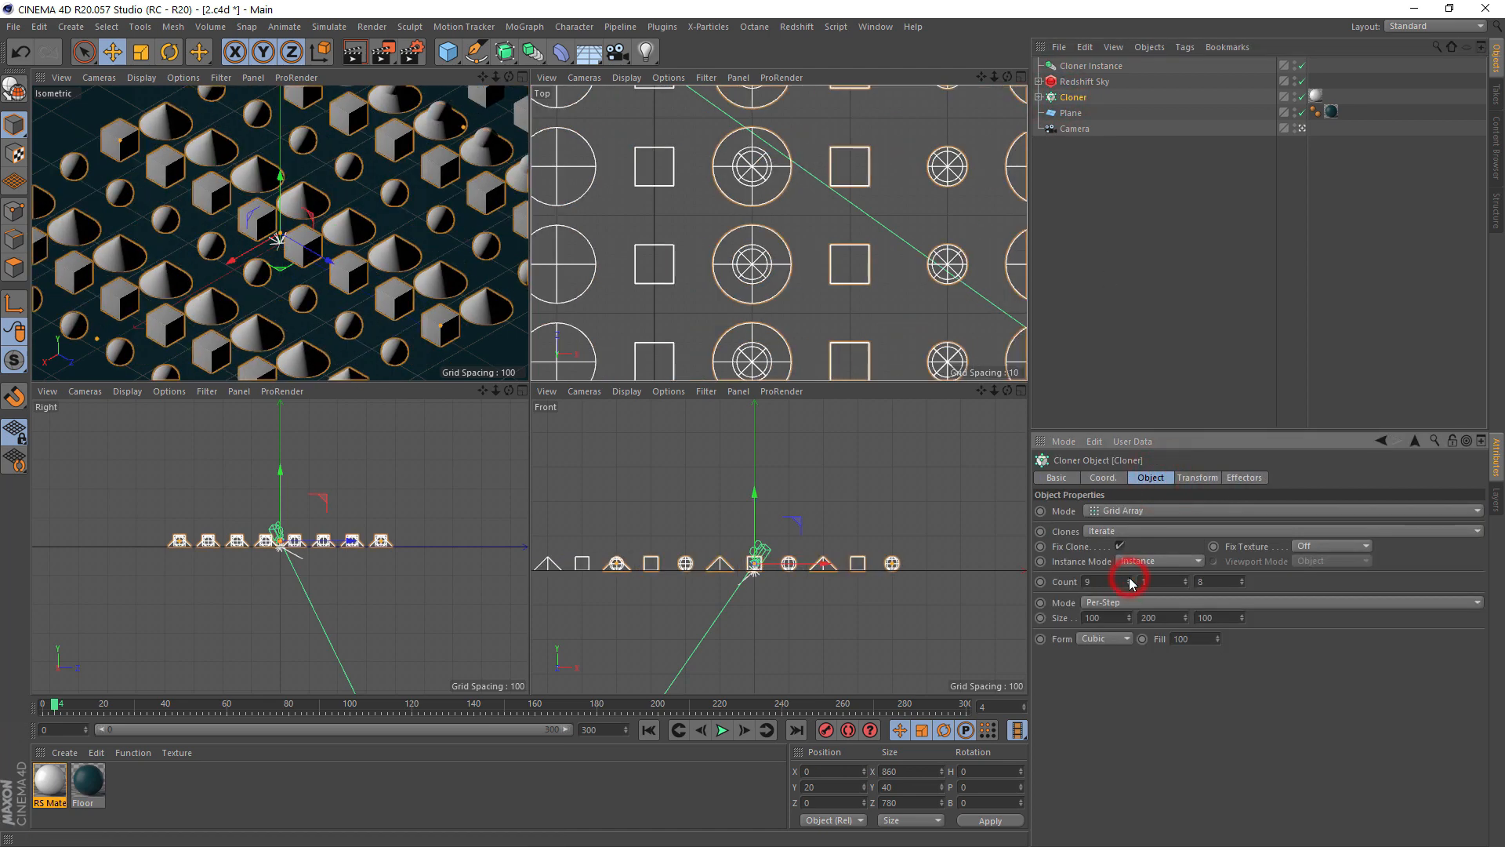
click(1129, 584)
drag(1243, 581, 1244, 581)
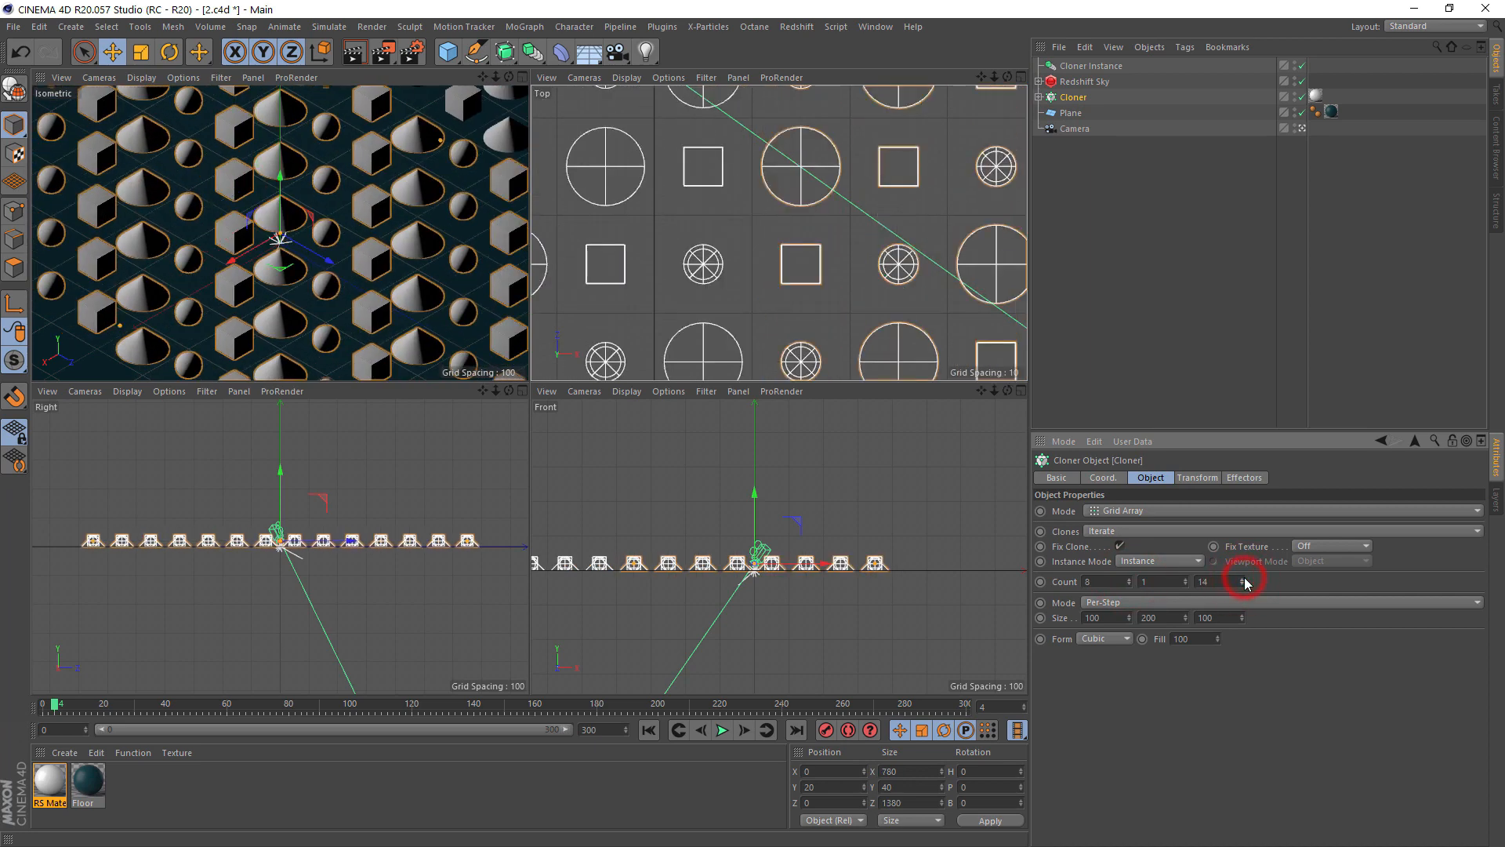
Set the isometric viewport's tinted border opacity to 80 in its view settings
click(122, 117)
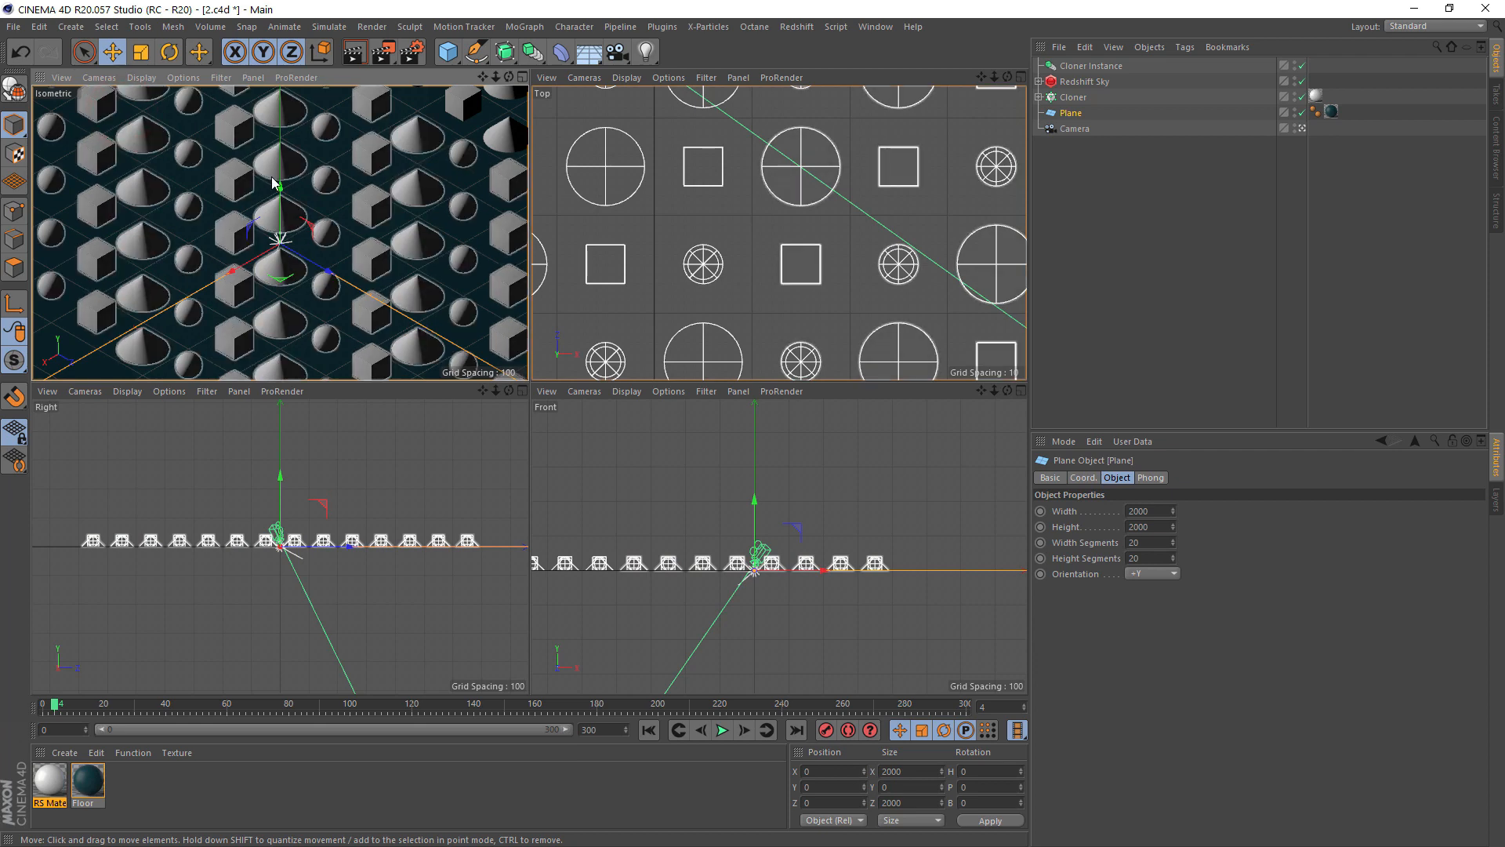
click(1064, 441)
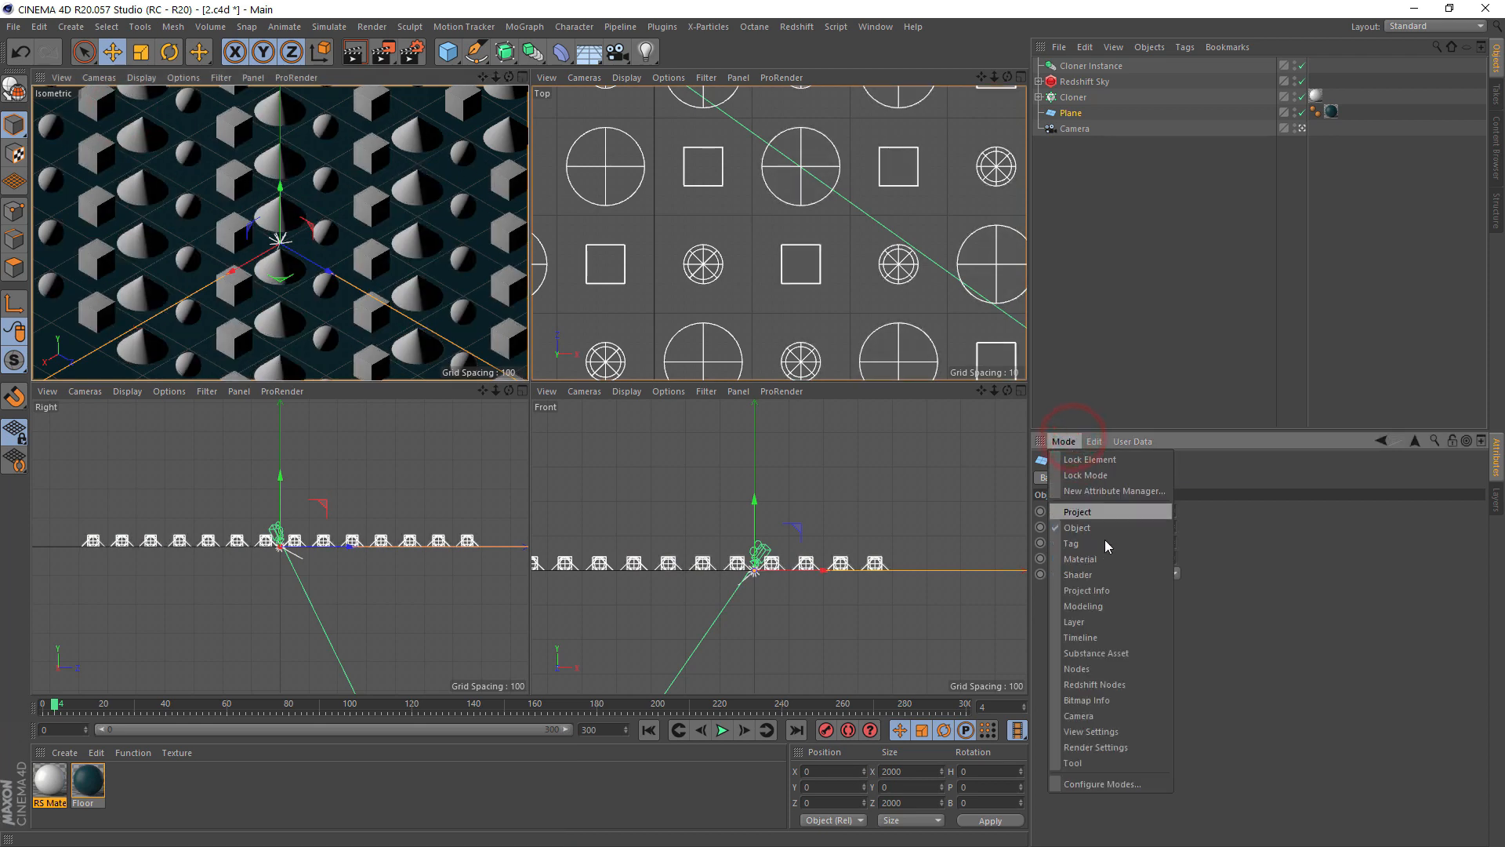
click(1108, 729)
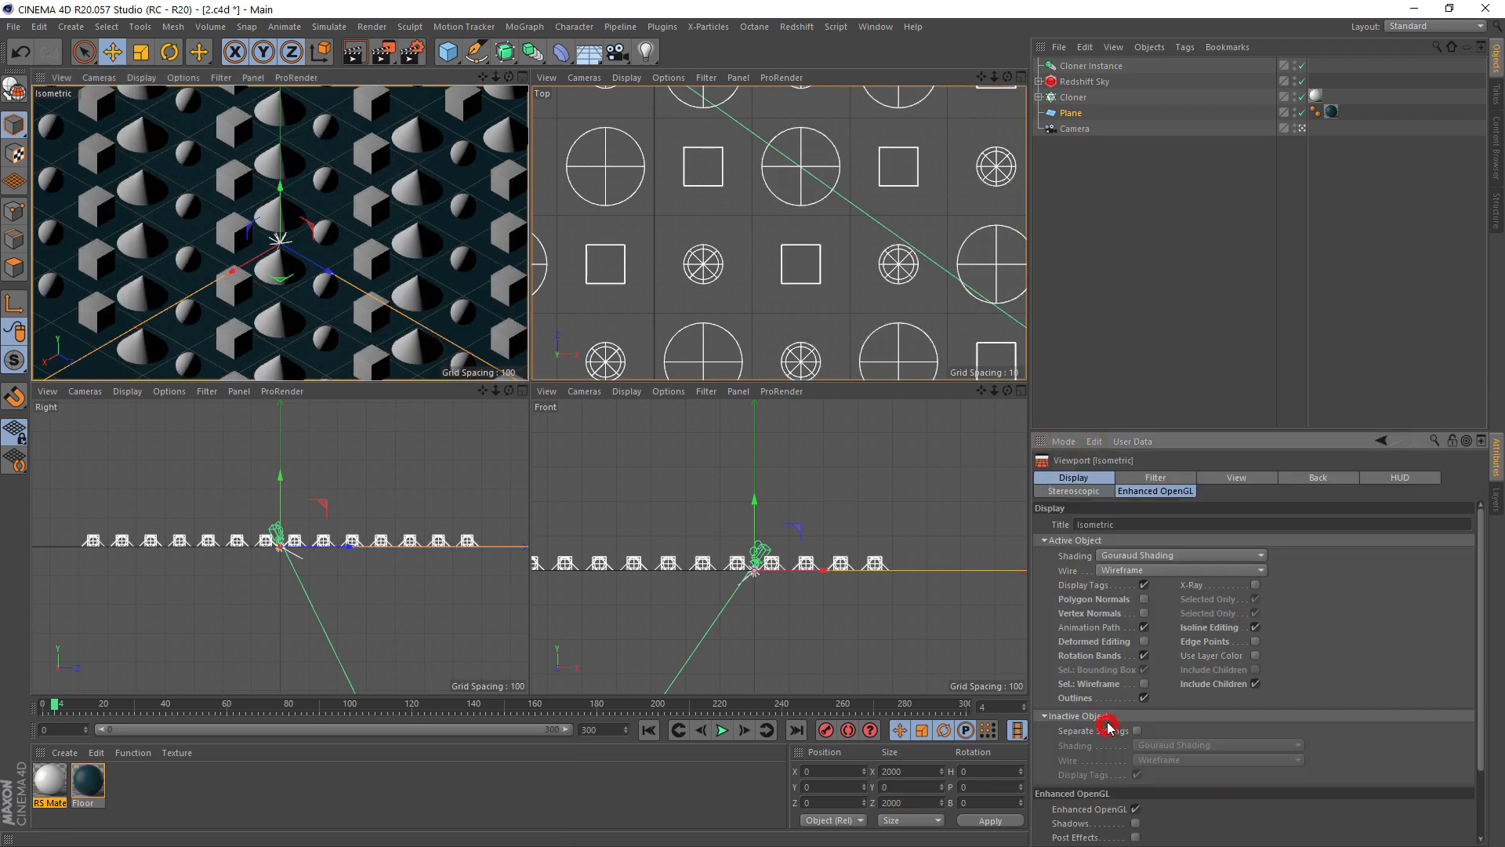
click(1245, 478)
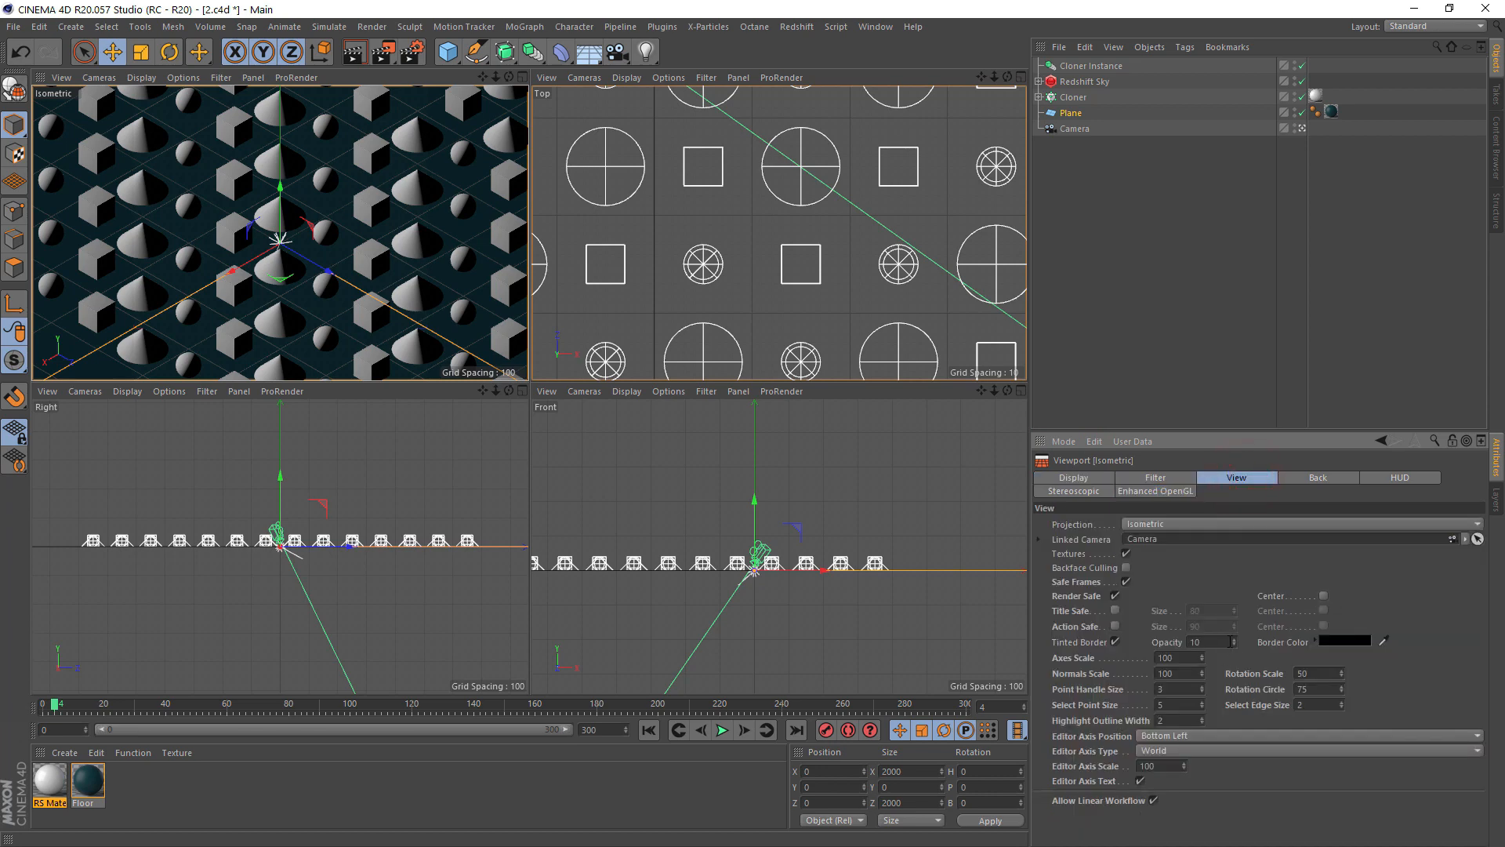
drag(1233, 641, 1233, 619)
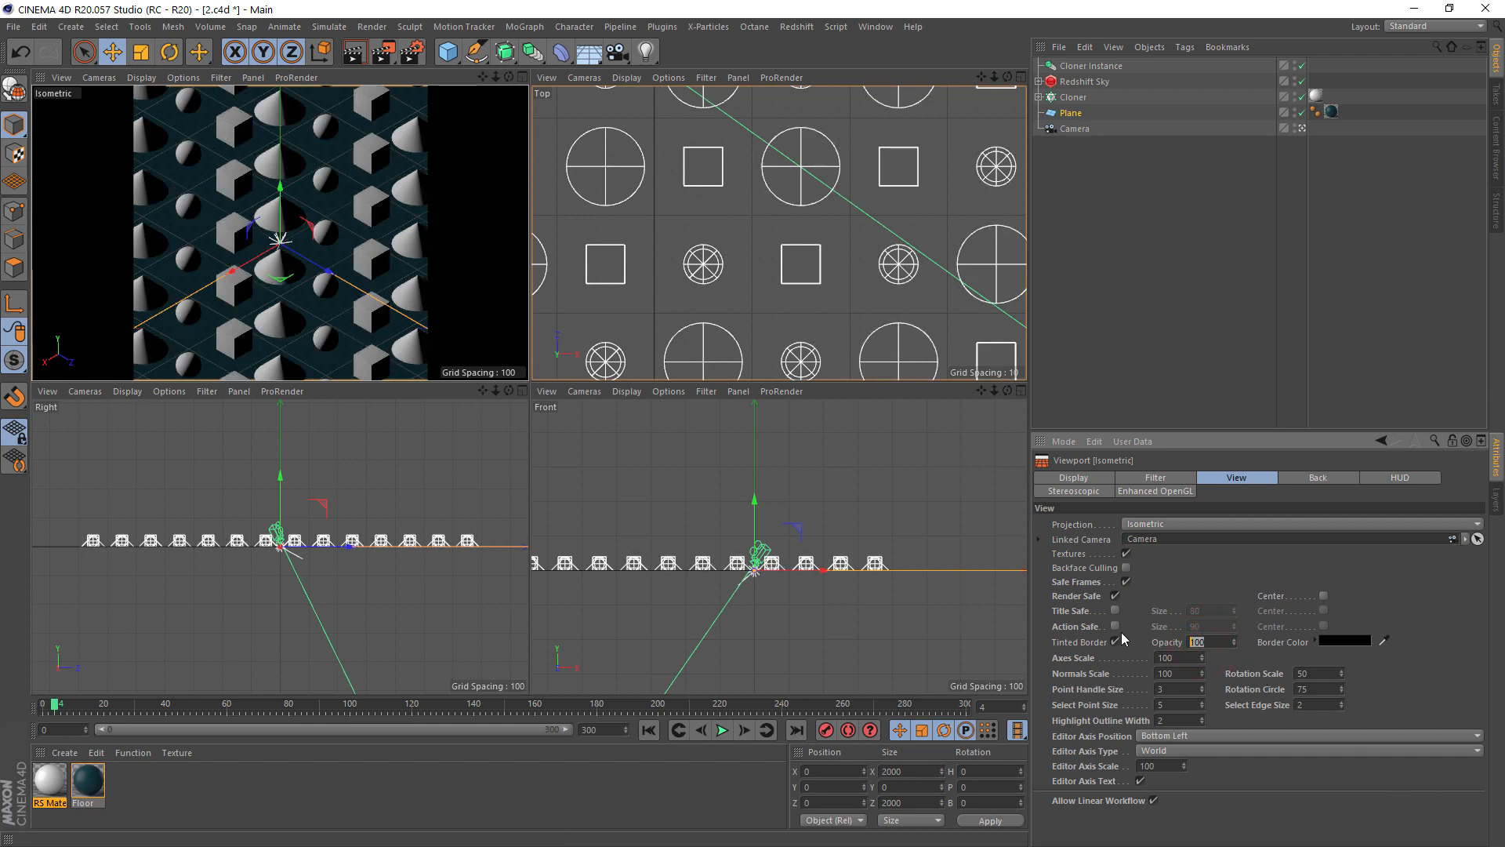
key(Return)
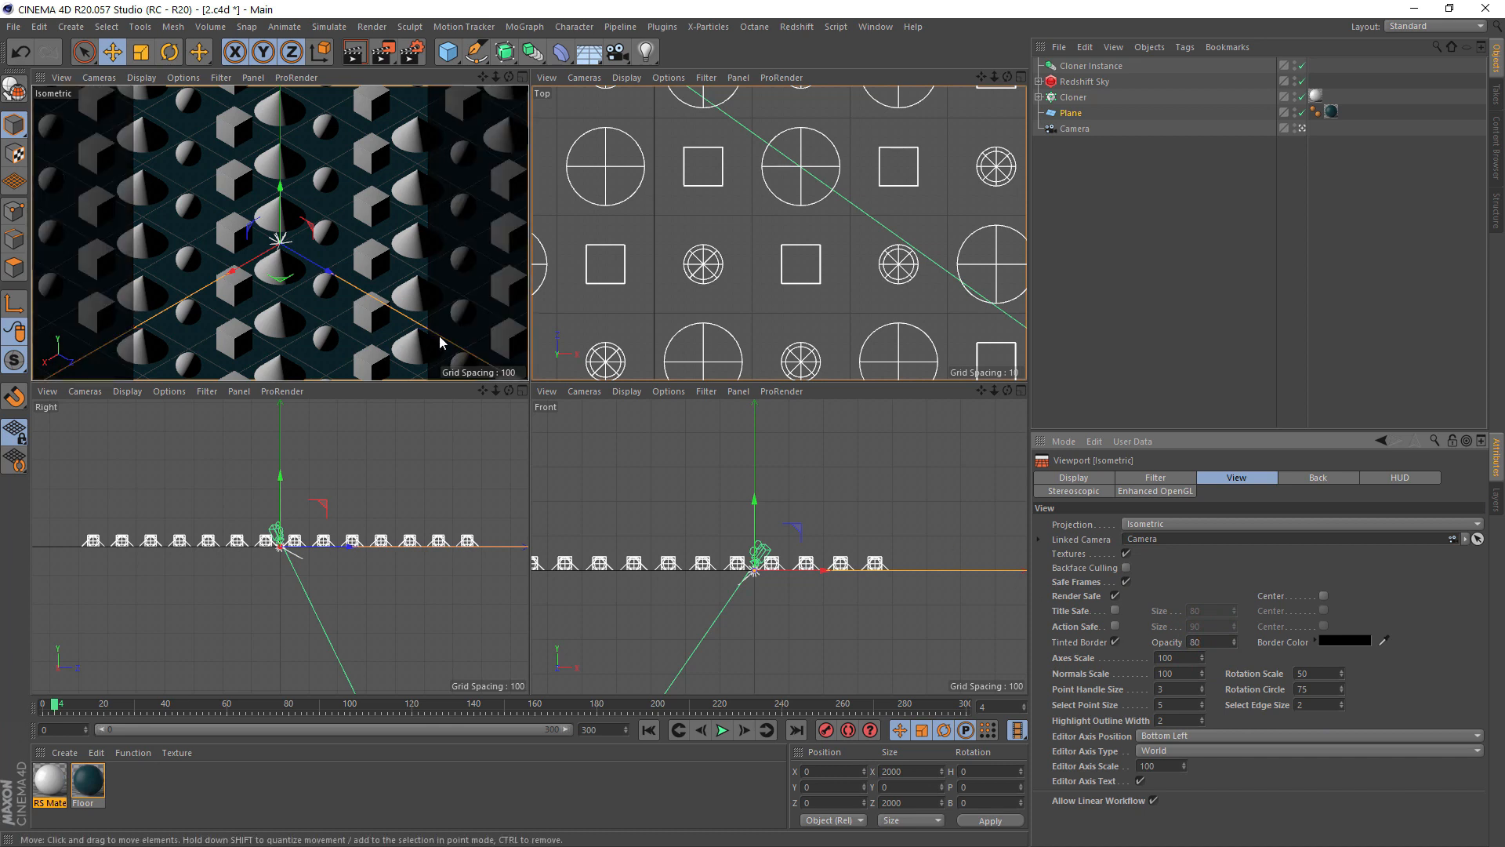
Change the isometric viewport's border color to a dark blue
click(1345, 641)
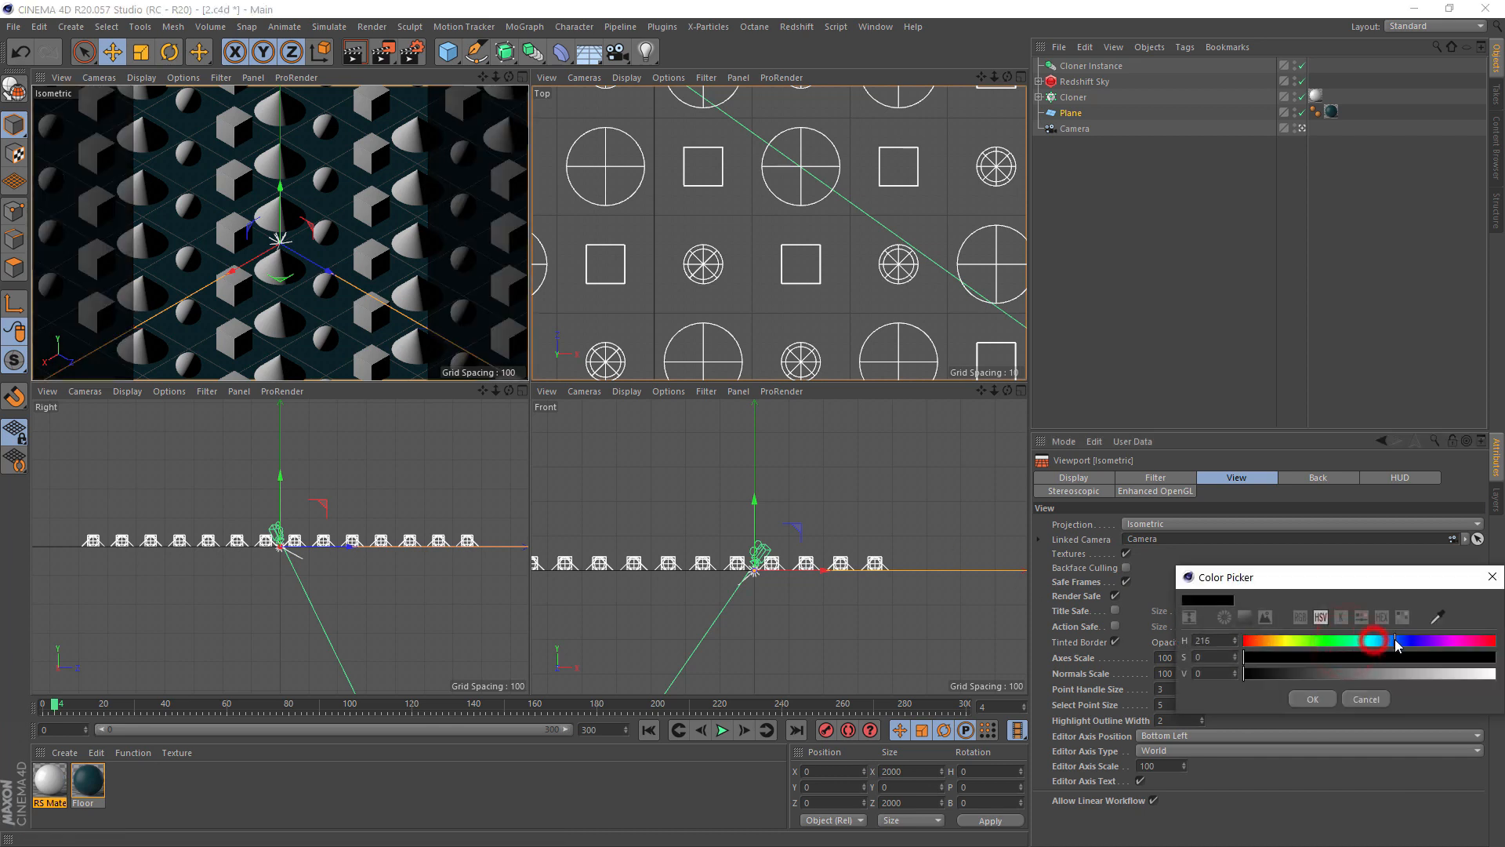
click(1278, 673)
click(1312, 698)
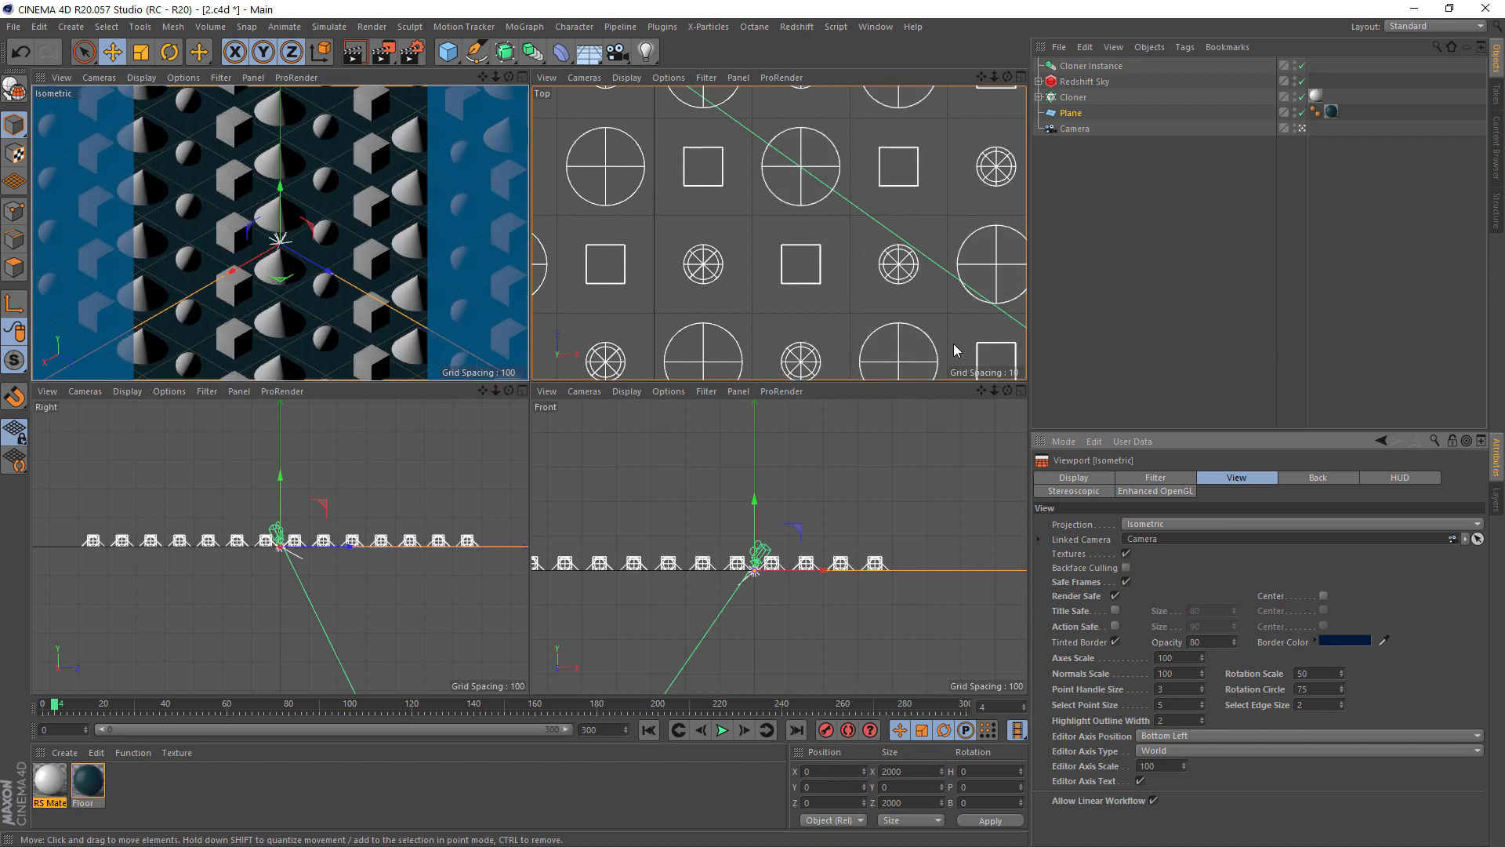
Duplicate the Cloner instance and set the copy's X position to -1600, double the first instance's offset
click(1092, 66)
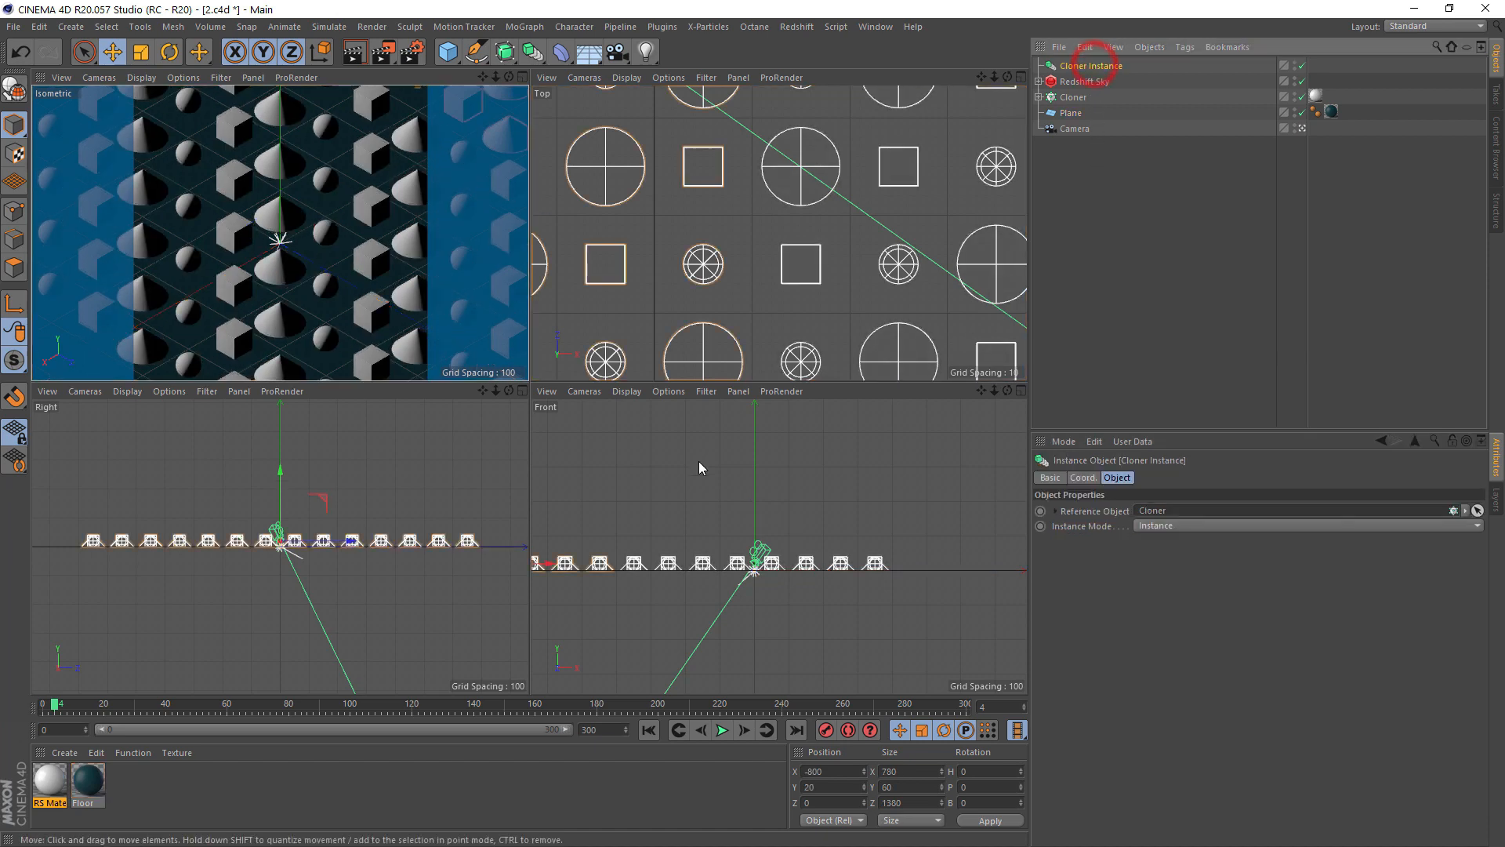
middle_click(738, 306)
scroll(705, 364, down, 5)
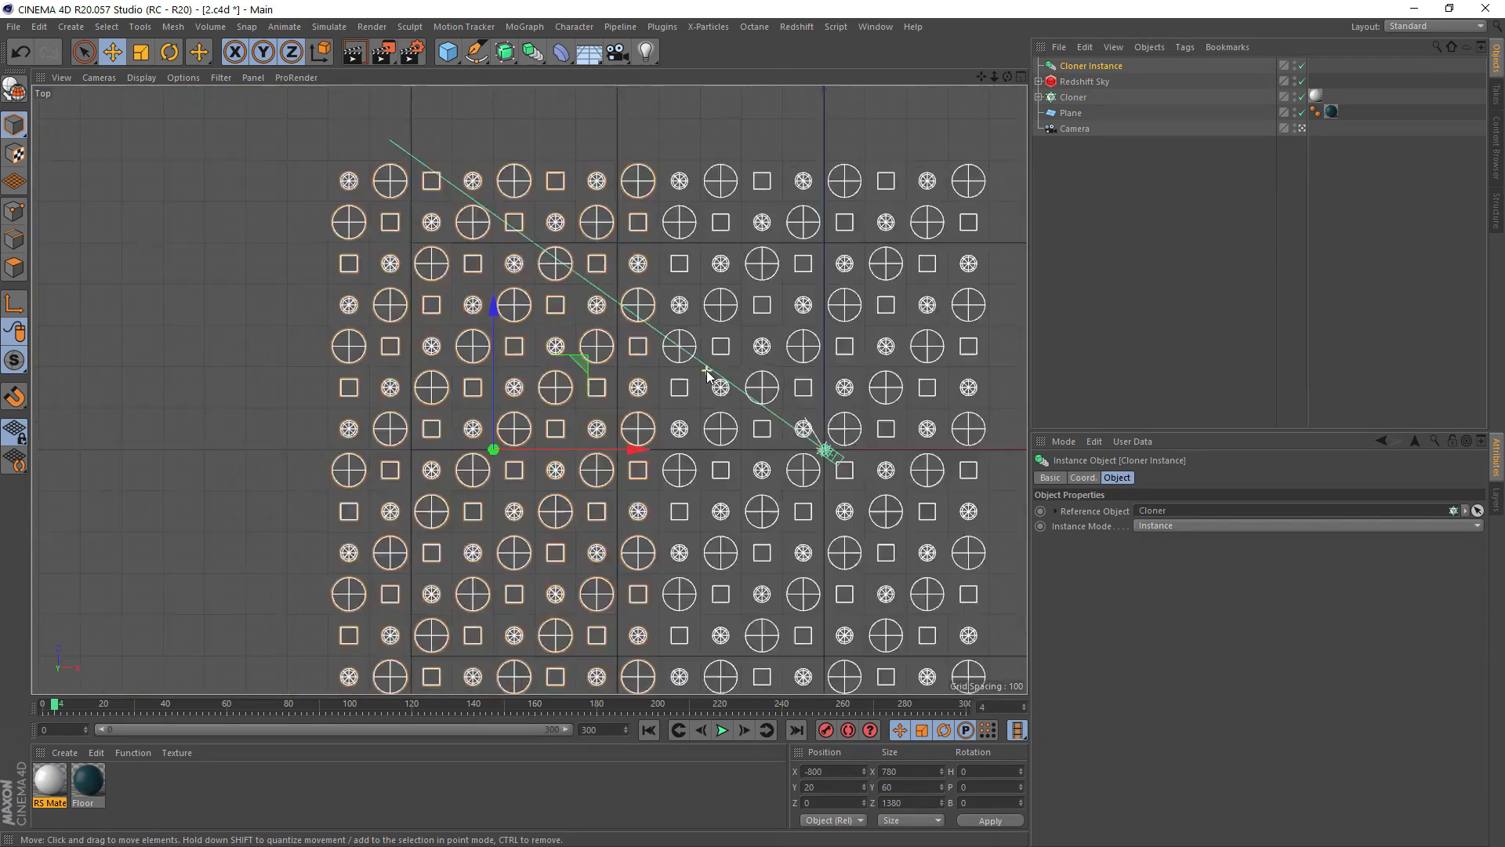
scroll(707, 374, down, 3)
click(1083, 477)
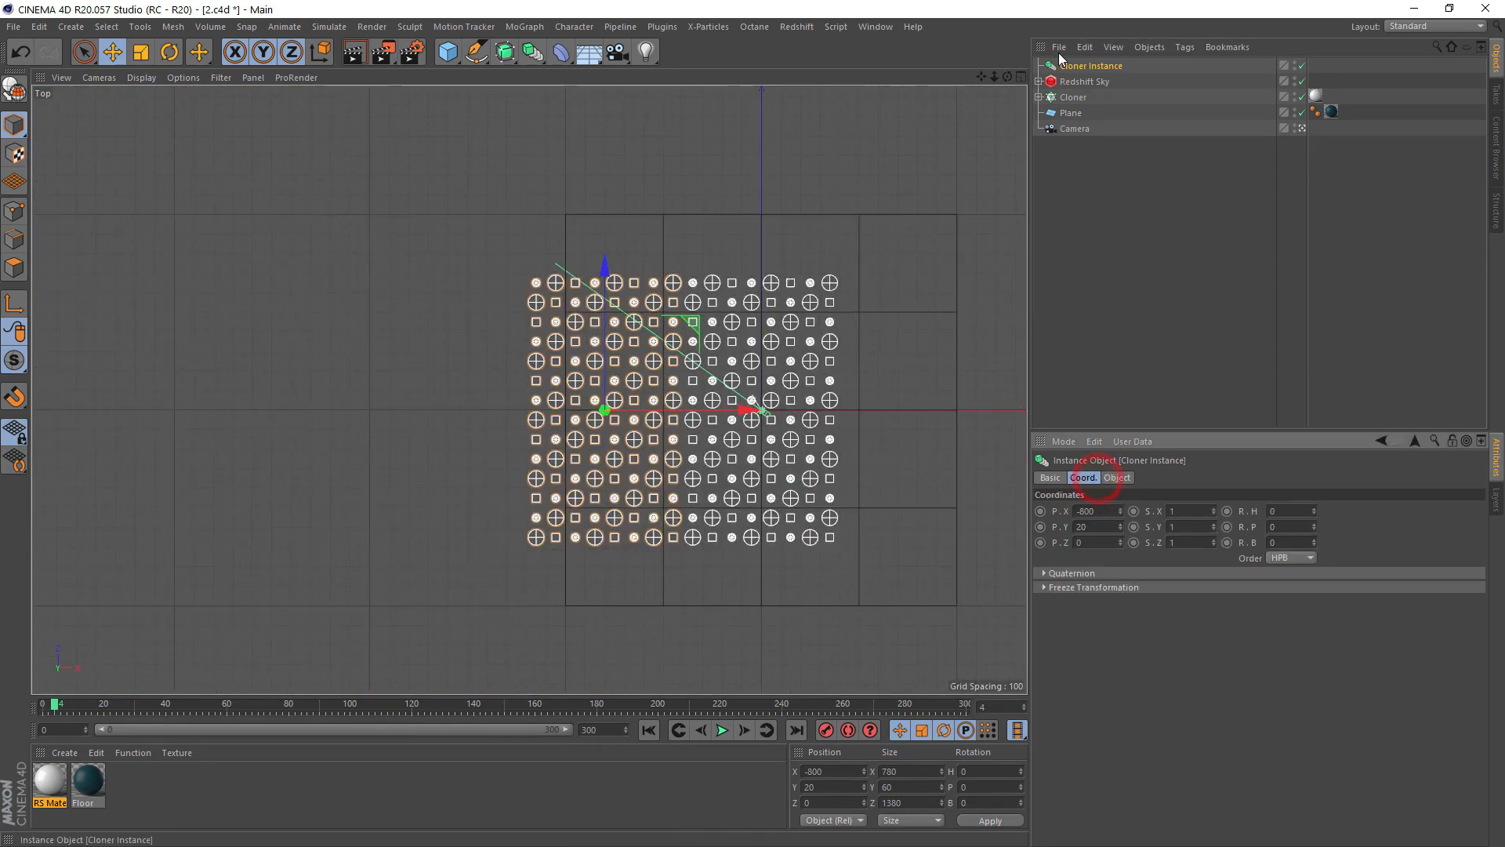
ctrl+drag(1062, 62, 1066, 59)
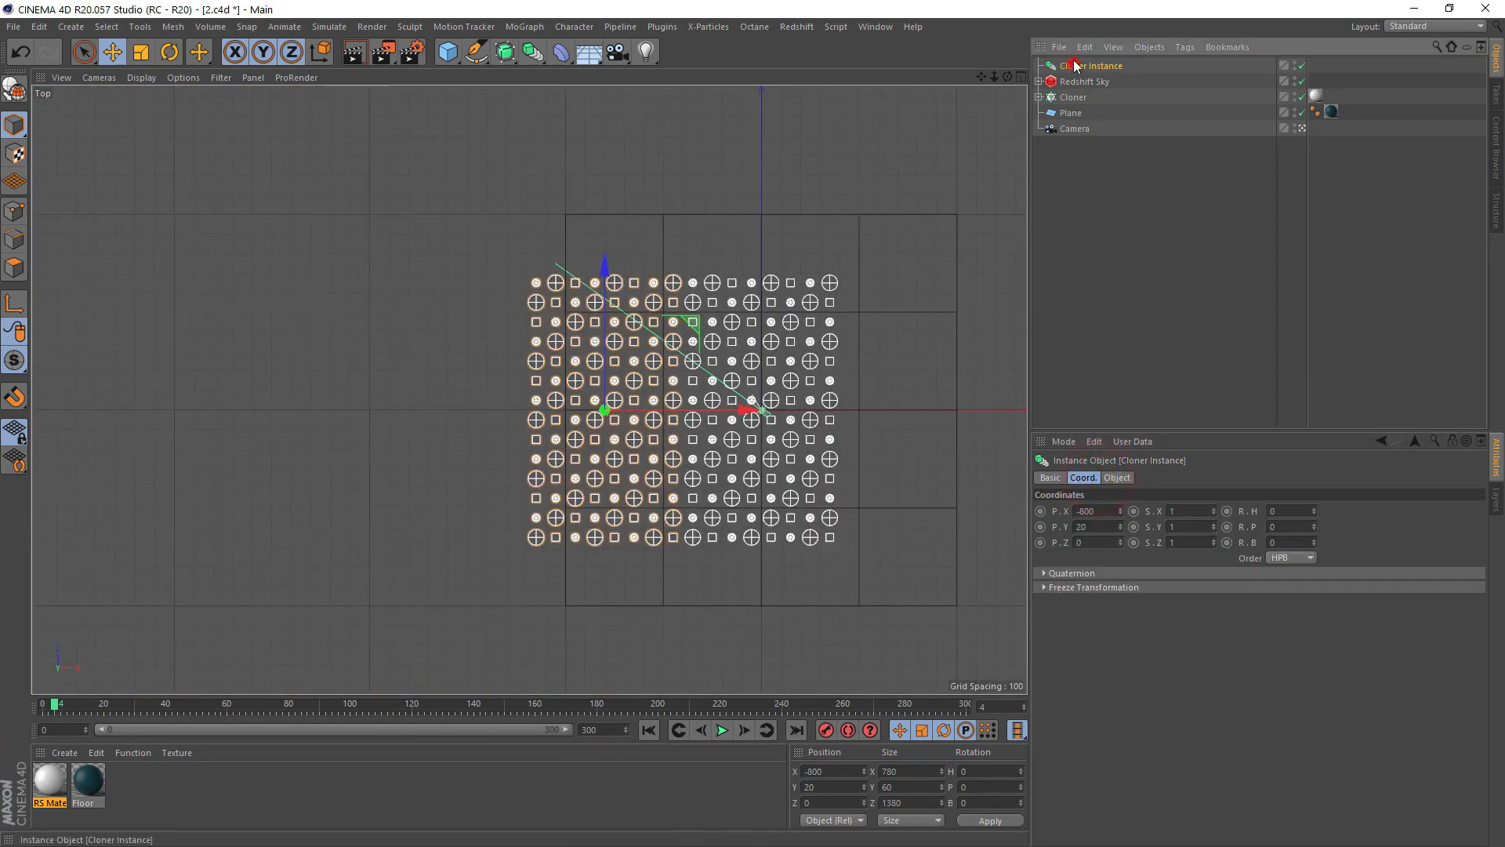
click(1106, 511)
text(*2)
key(Return)
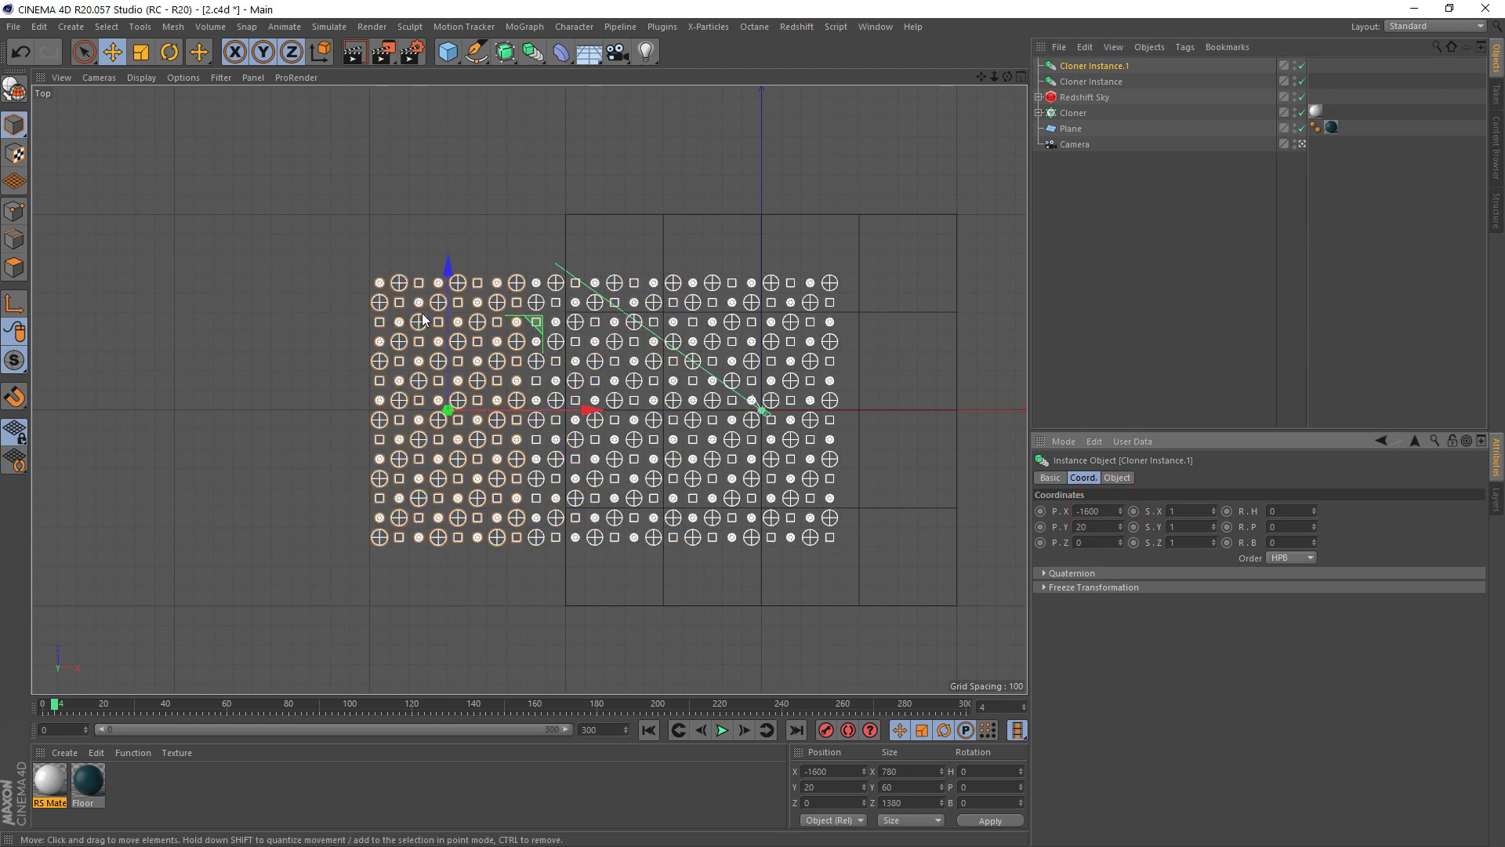
Create a Null and group the Cloner and both Cloner instances under it
click(1099, 57)
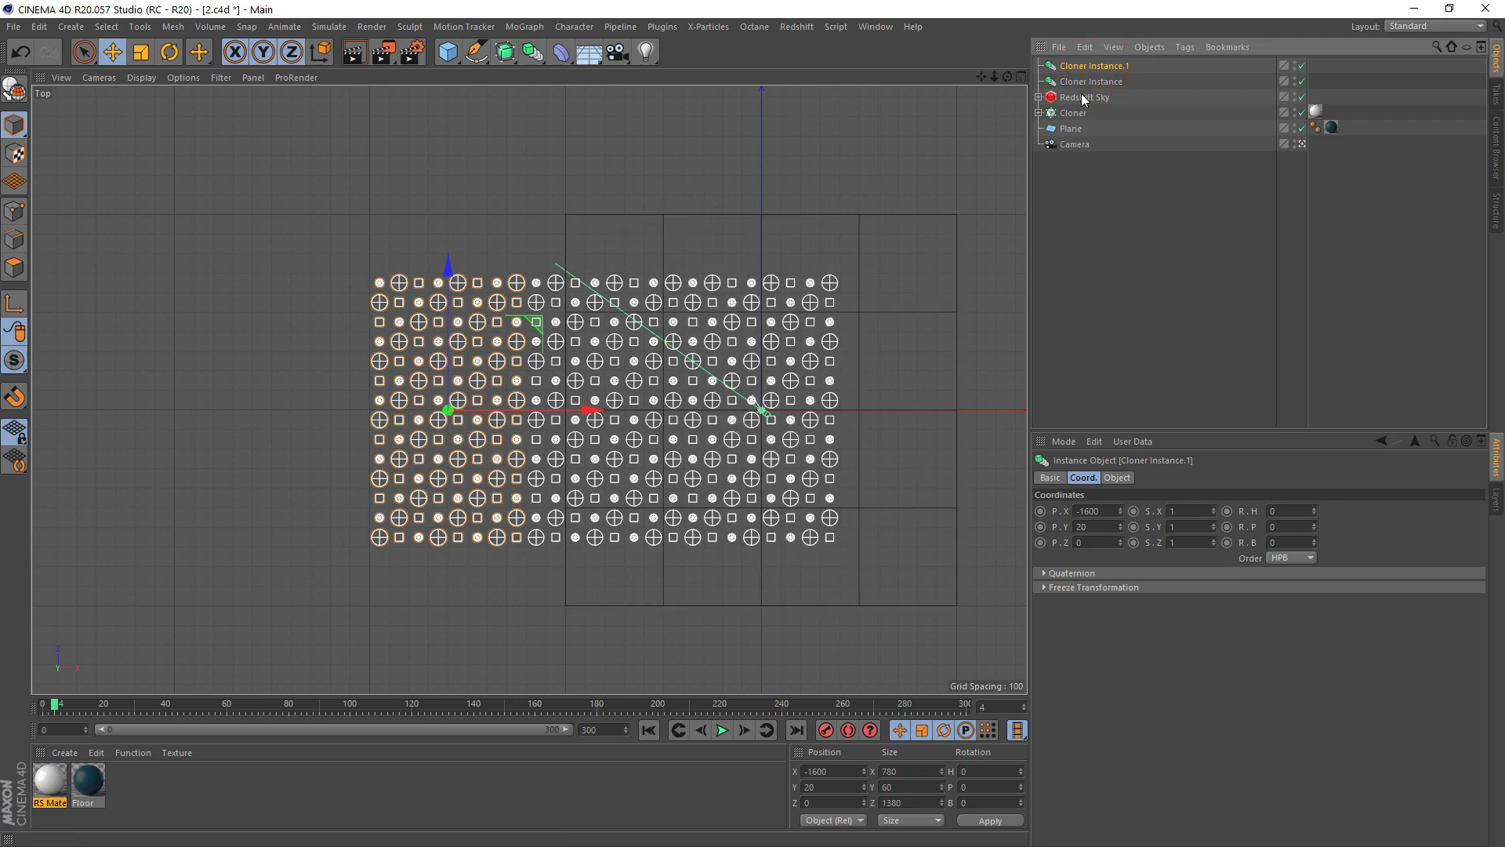
drag(445, 59, 494, 67)
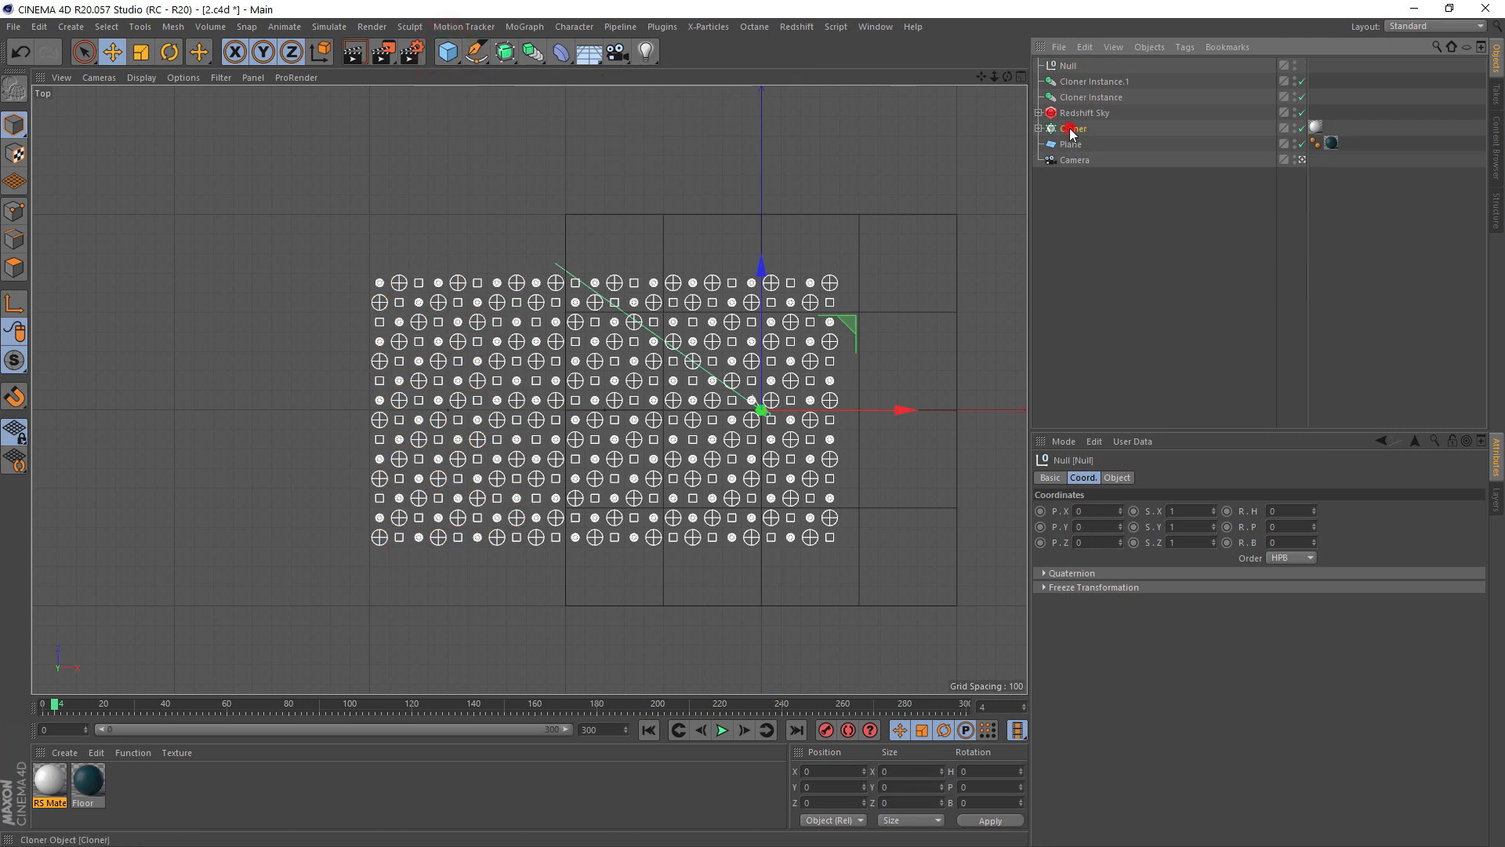
click(1071, 130)
ctrl+click(1090, 97)
ctrl+click(1091, 82)
drag(1092, 81, 1071, 67)
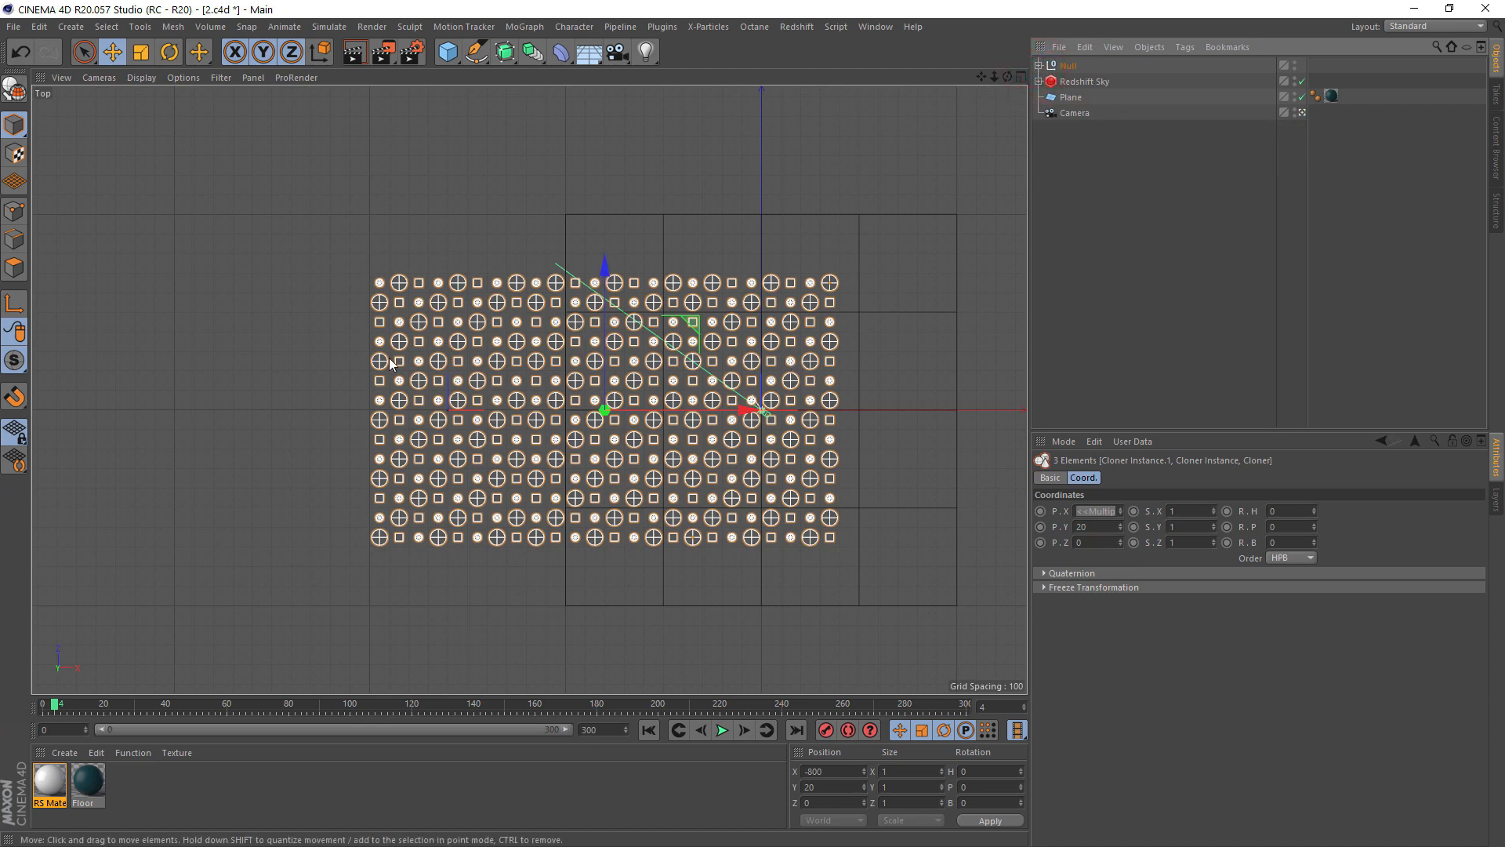
Return to the full isometric view and record a keyframe for the Camera at frame 0
middle_click(739, 387)
key(F1)
click(1073, 113)
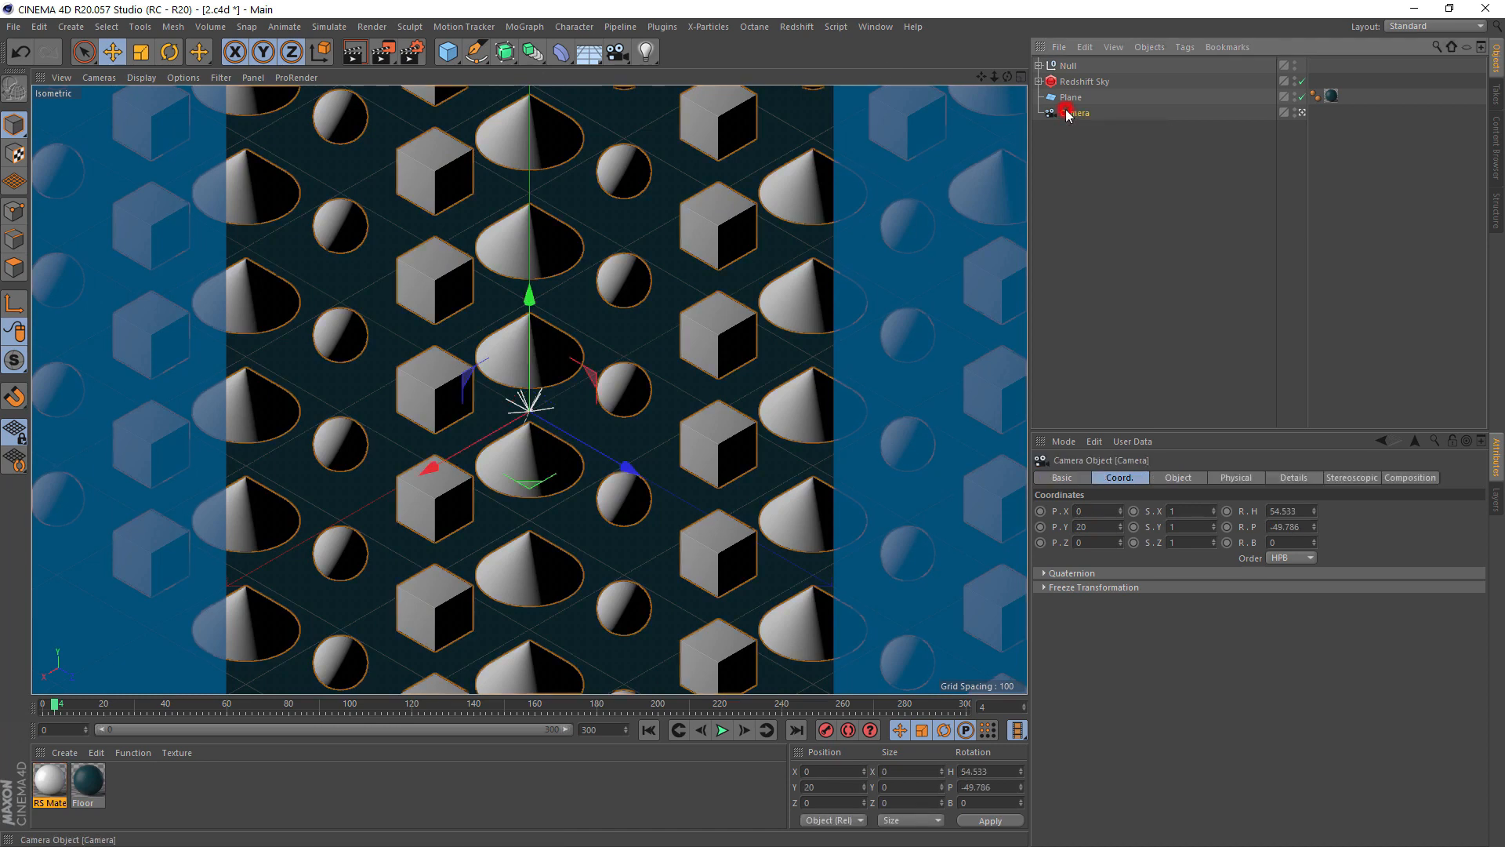
click(43, 703)
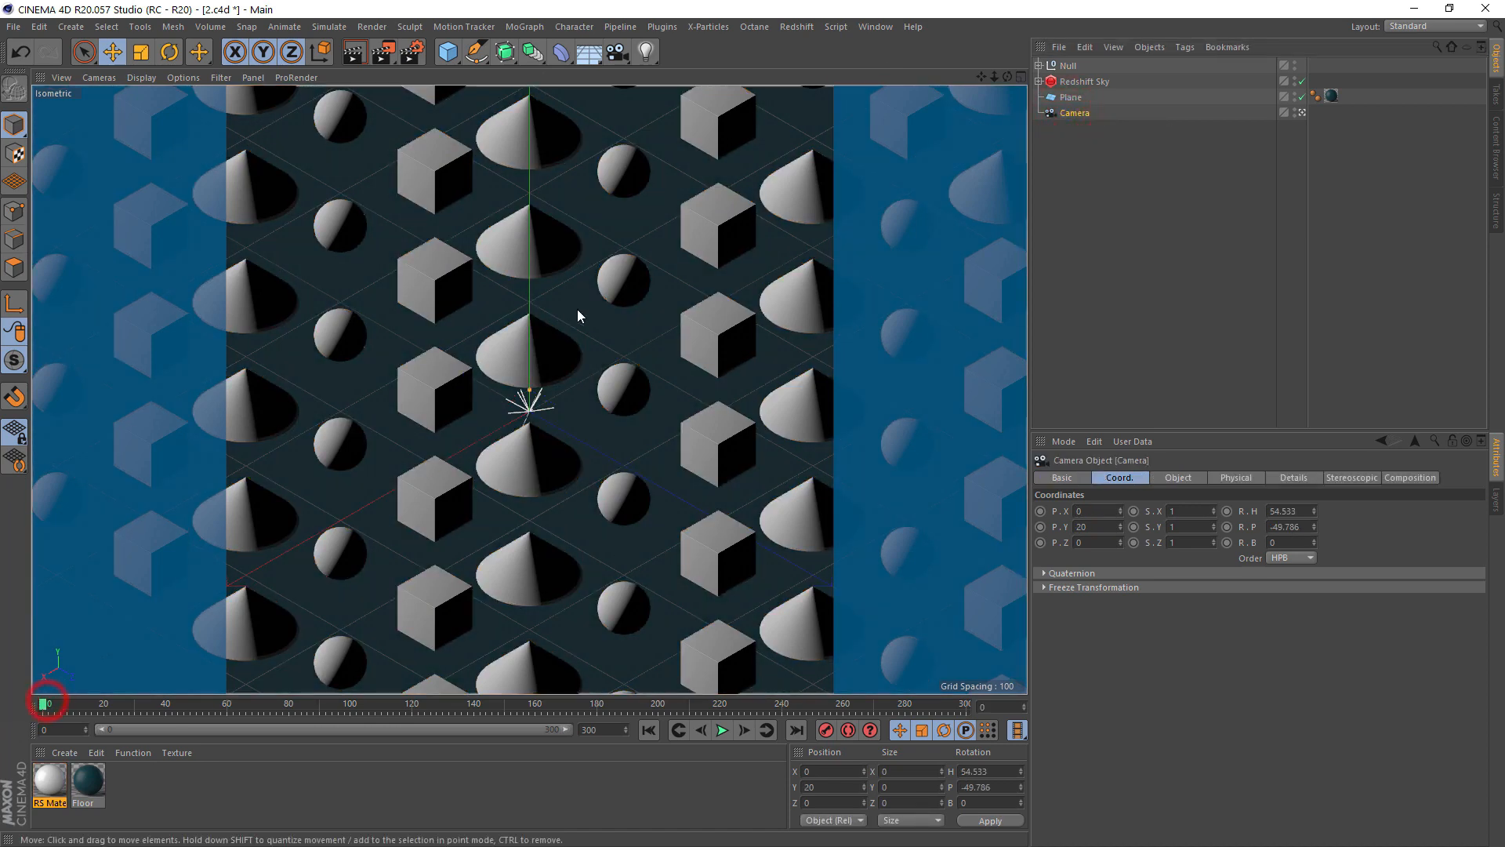
click(825, 729)
At frame 300, pan the Camera along the pattern to about X -1059, Y 540, Z 539 and keyframe it
drag(874, 703, 971, 697)
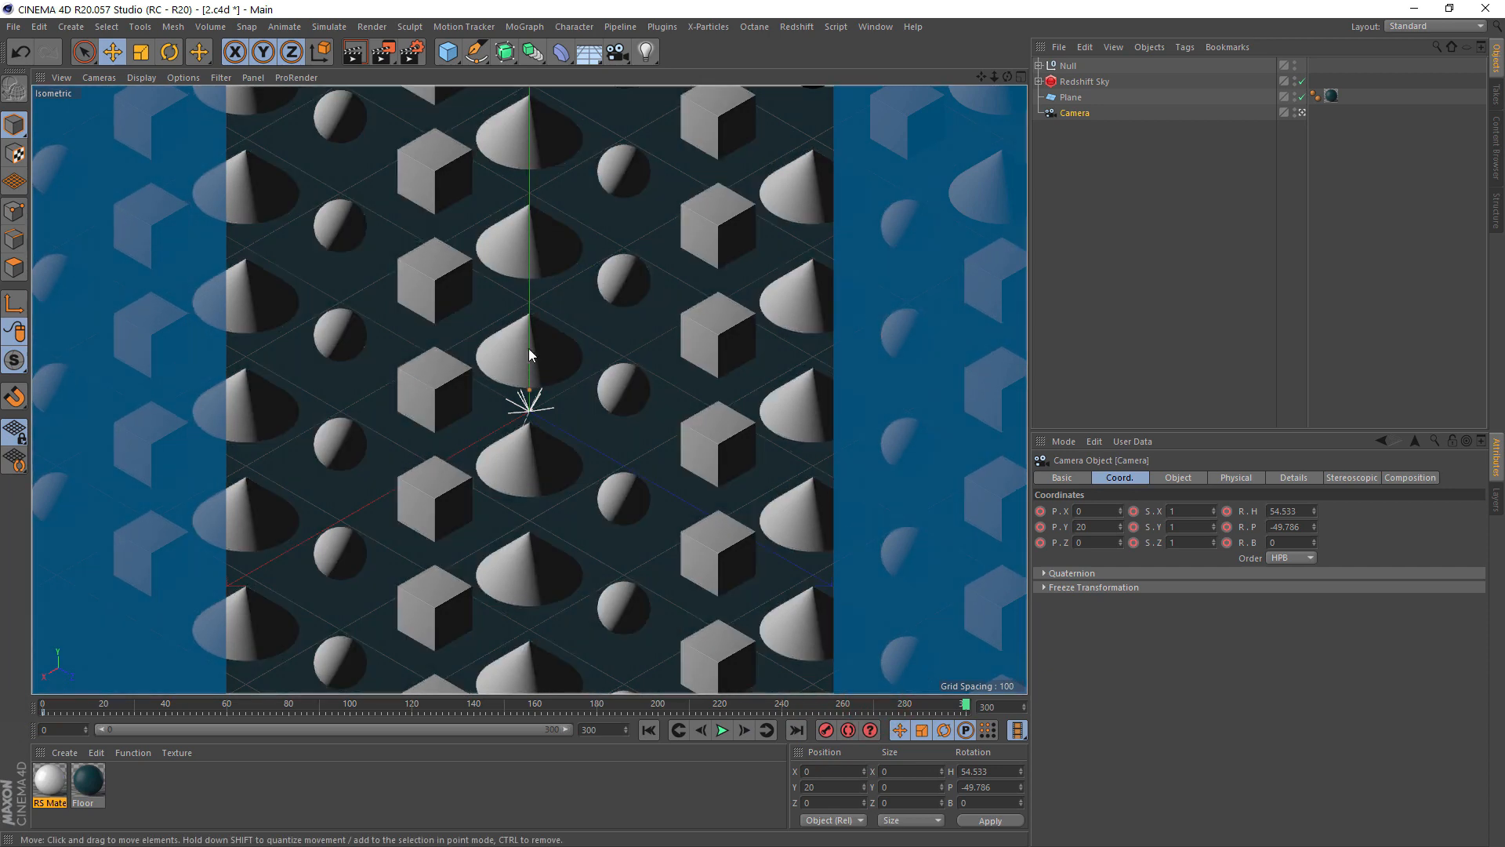
click(1039, 65)
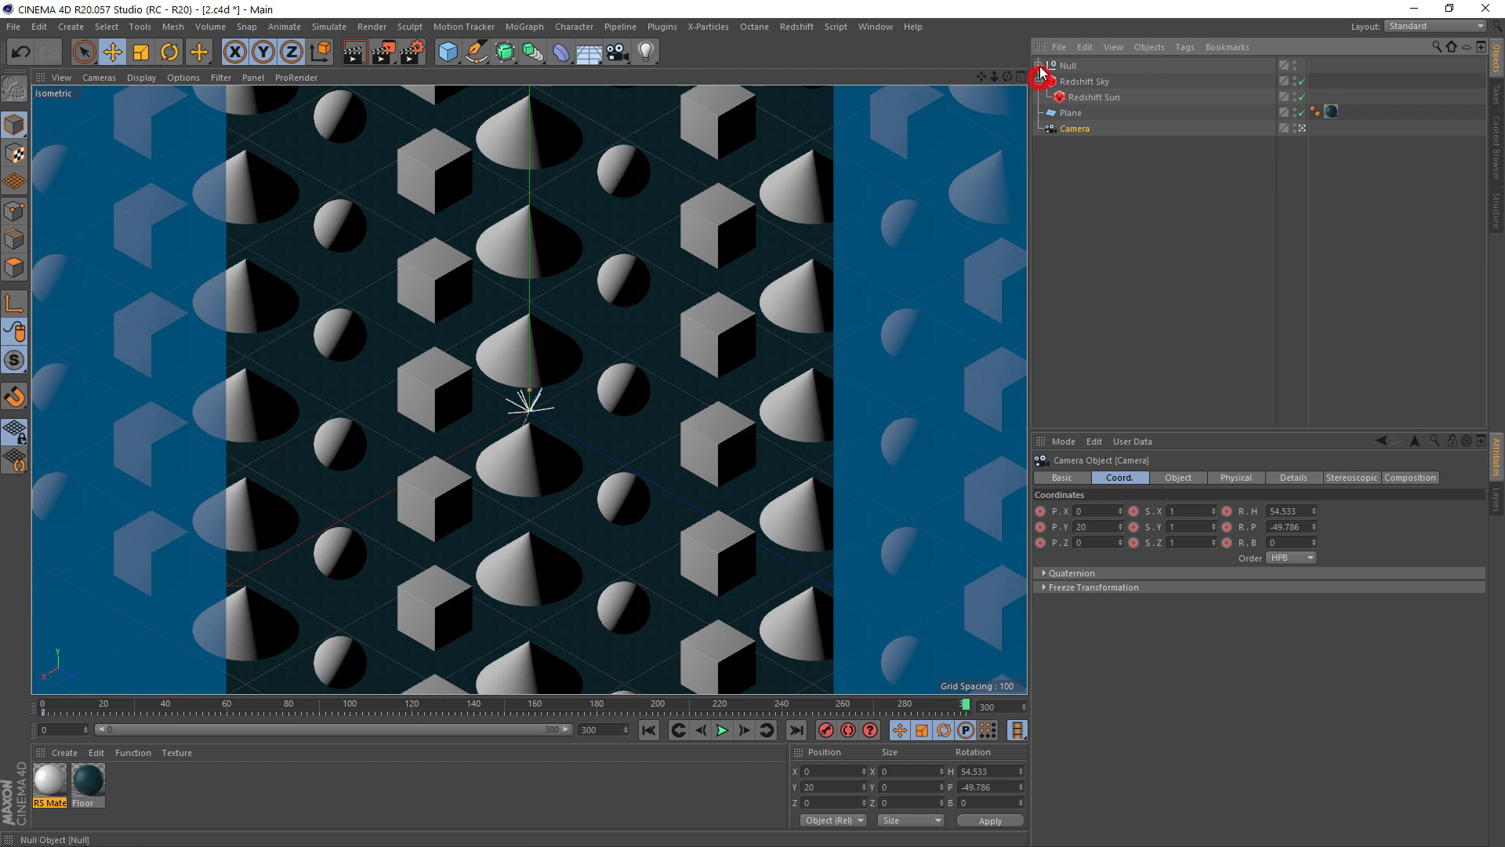
click(1050, 113)
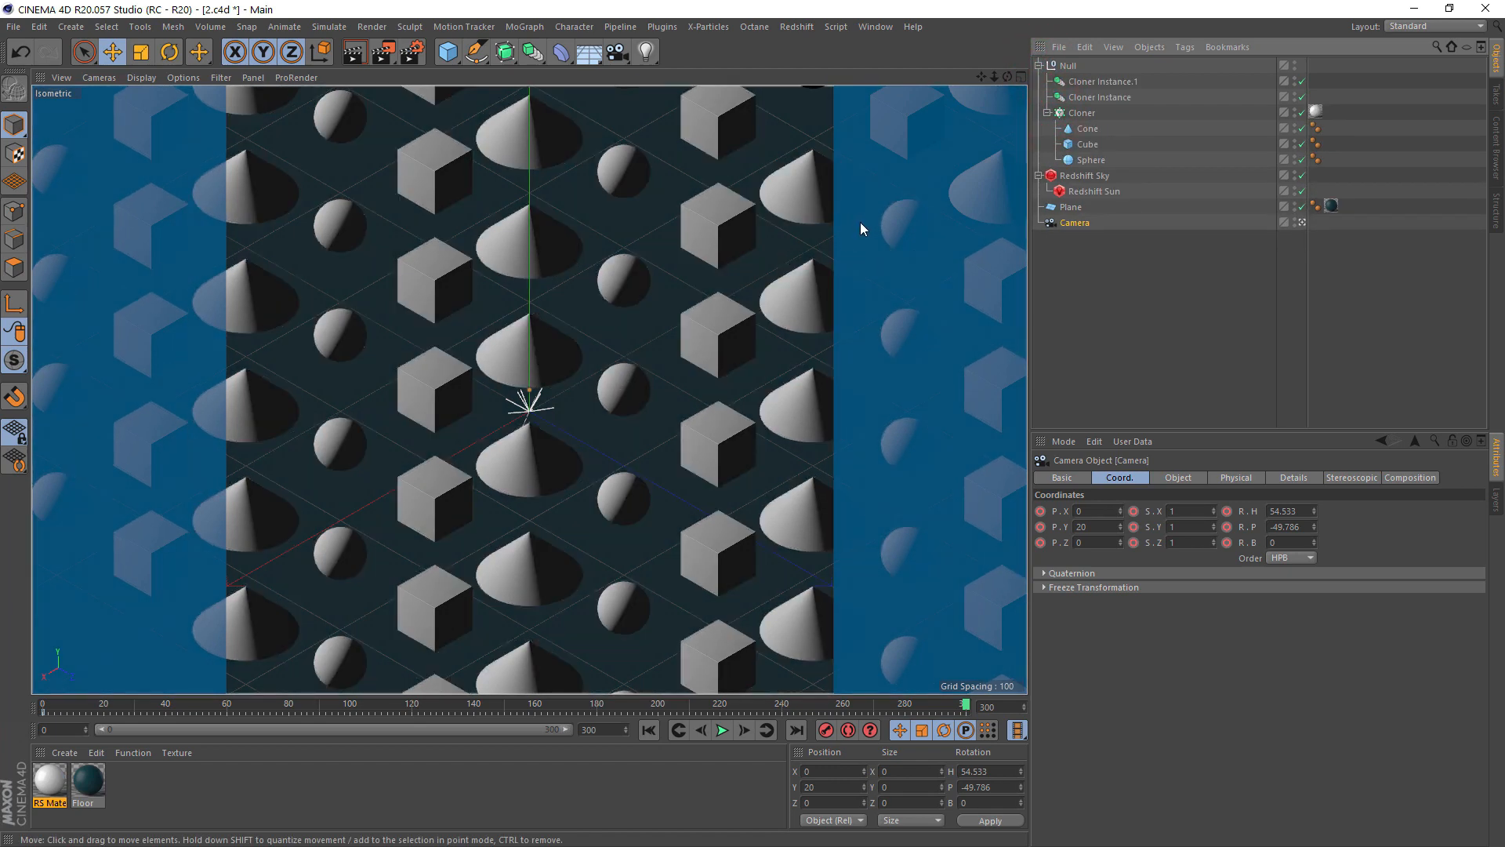
alt+middle_drag(859, 223, 314, 509)
alt+middle_drag(771, 276, 132, 634)
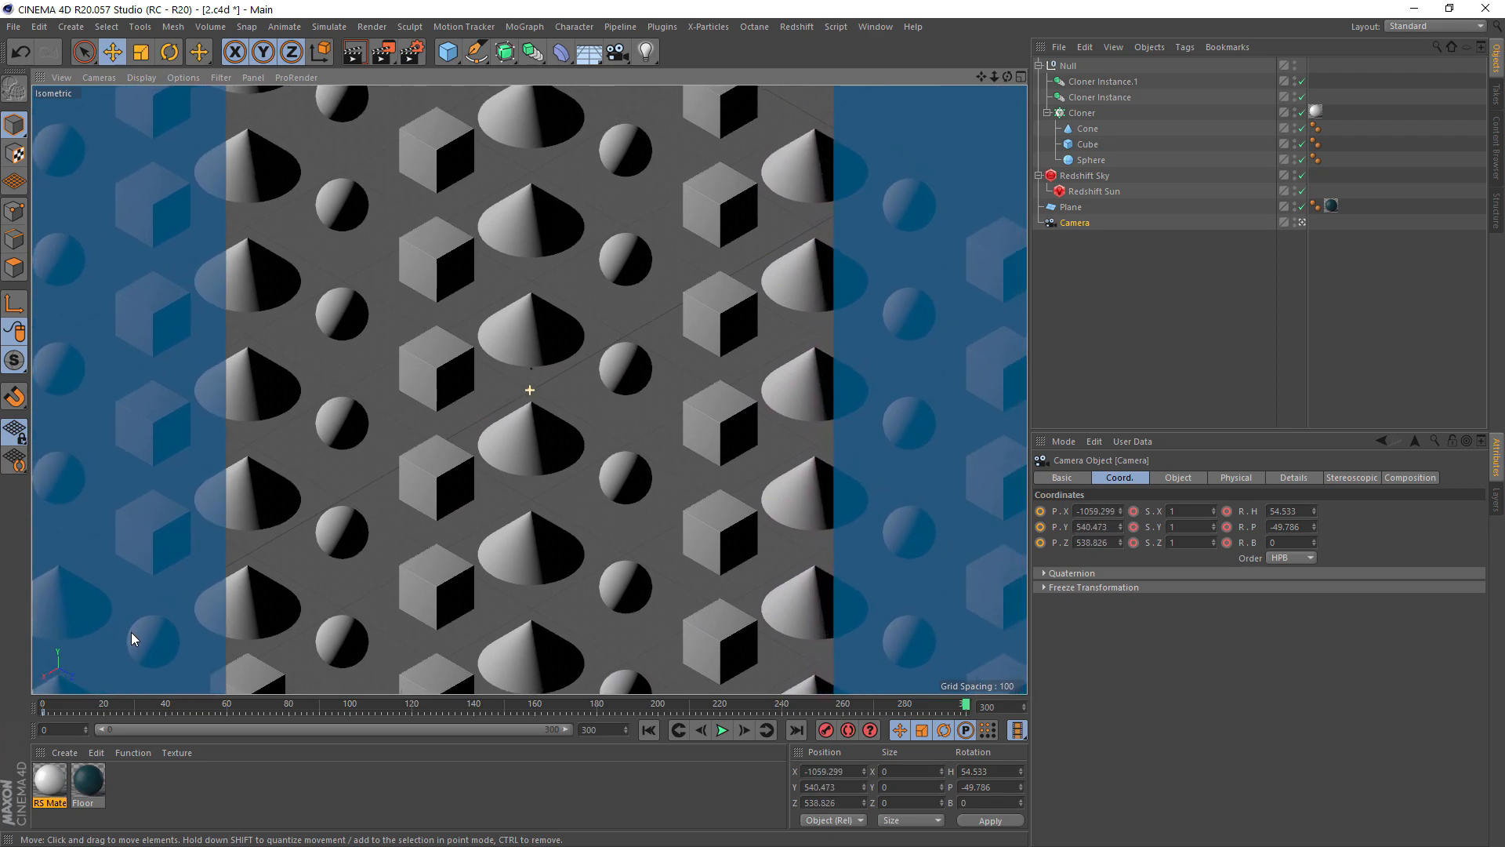
Play the timeline to preview the camera's panning animation and stop partway through
click(723, 730)
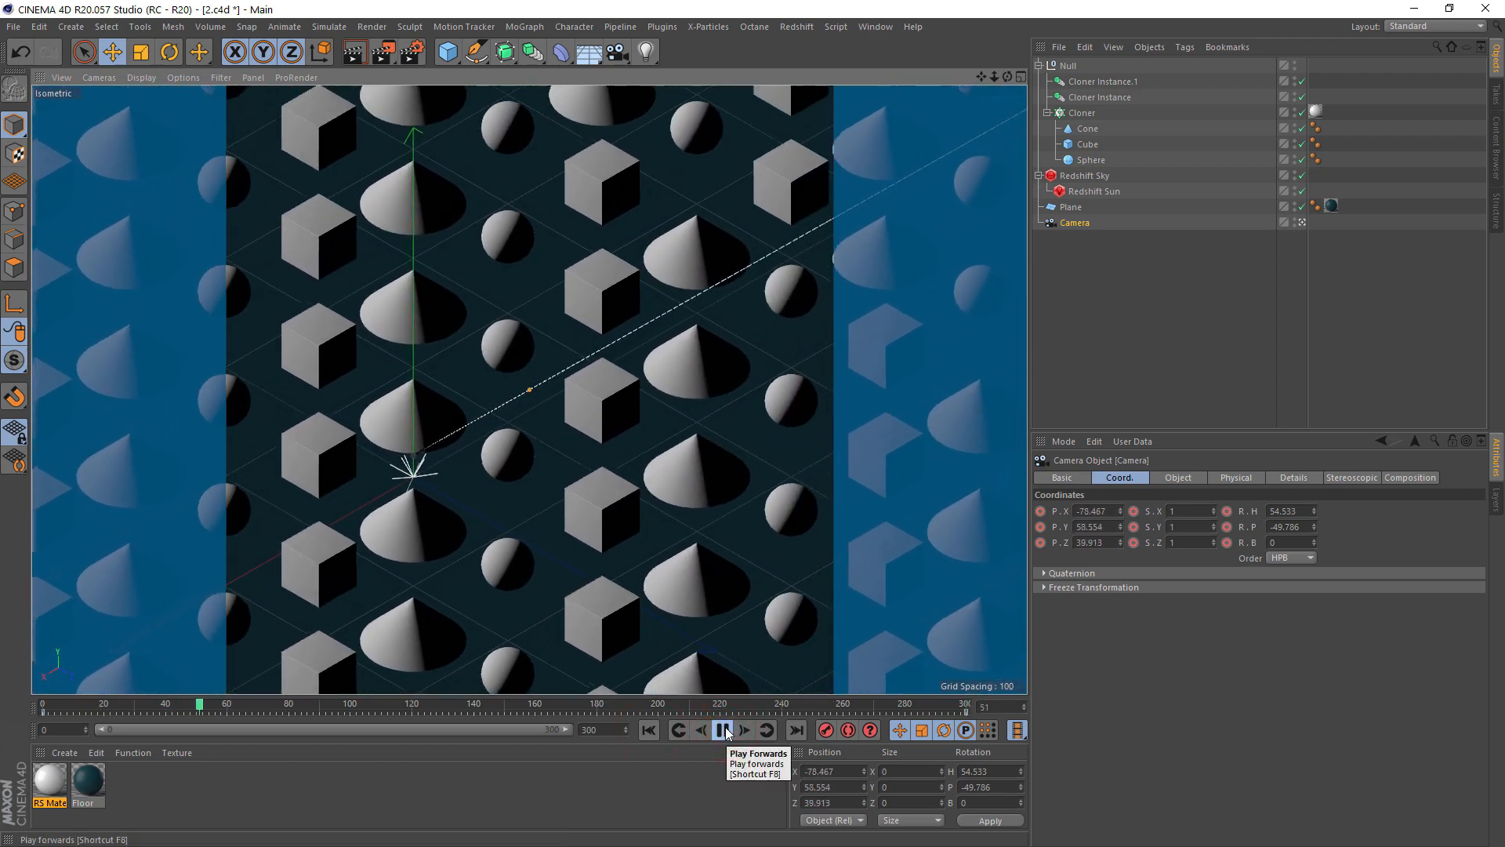
click(722, 730)
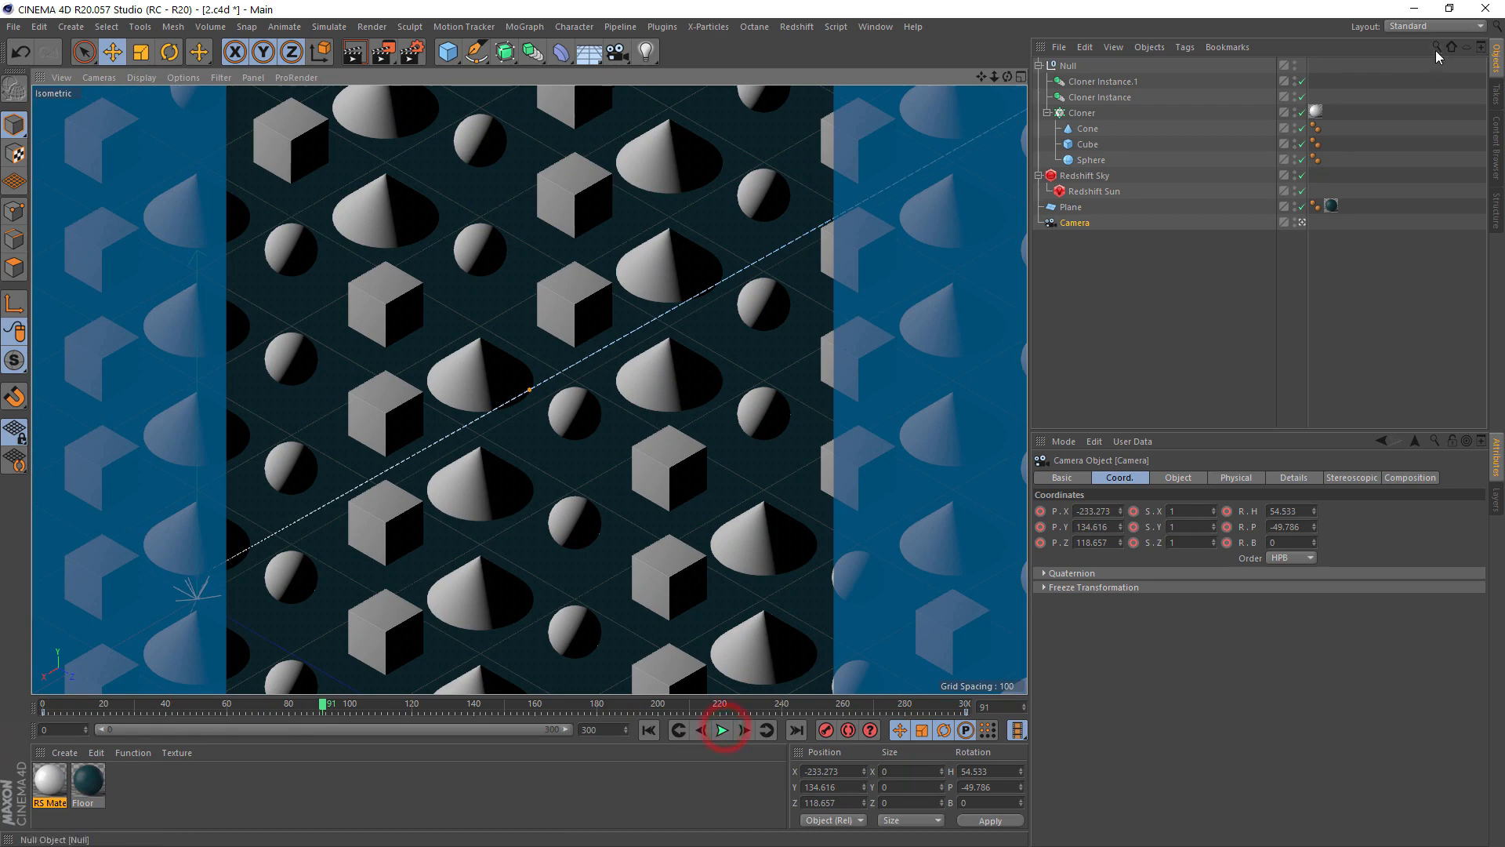
click(1419, 30)
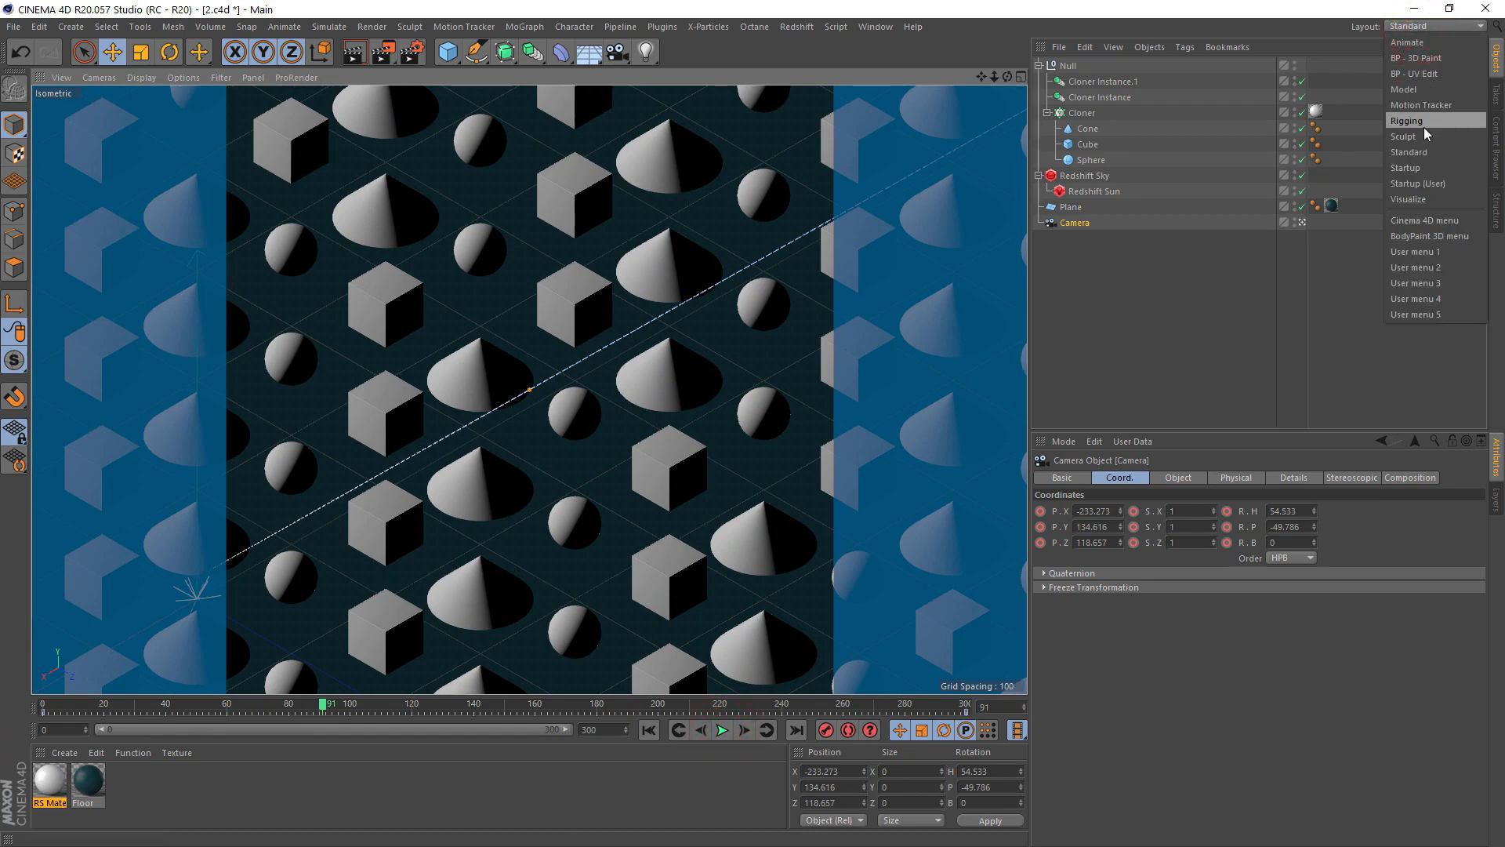
Open the Redshift RenderView and dock it beside the isometric viewport
click(796, 27)
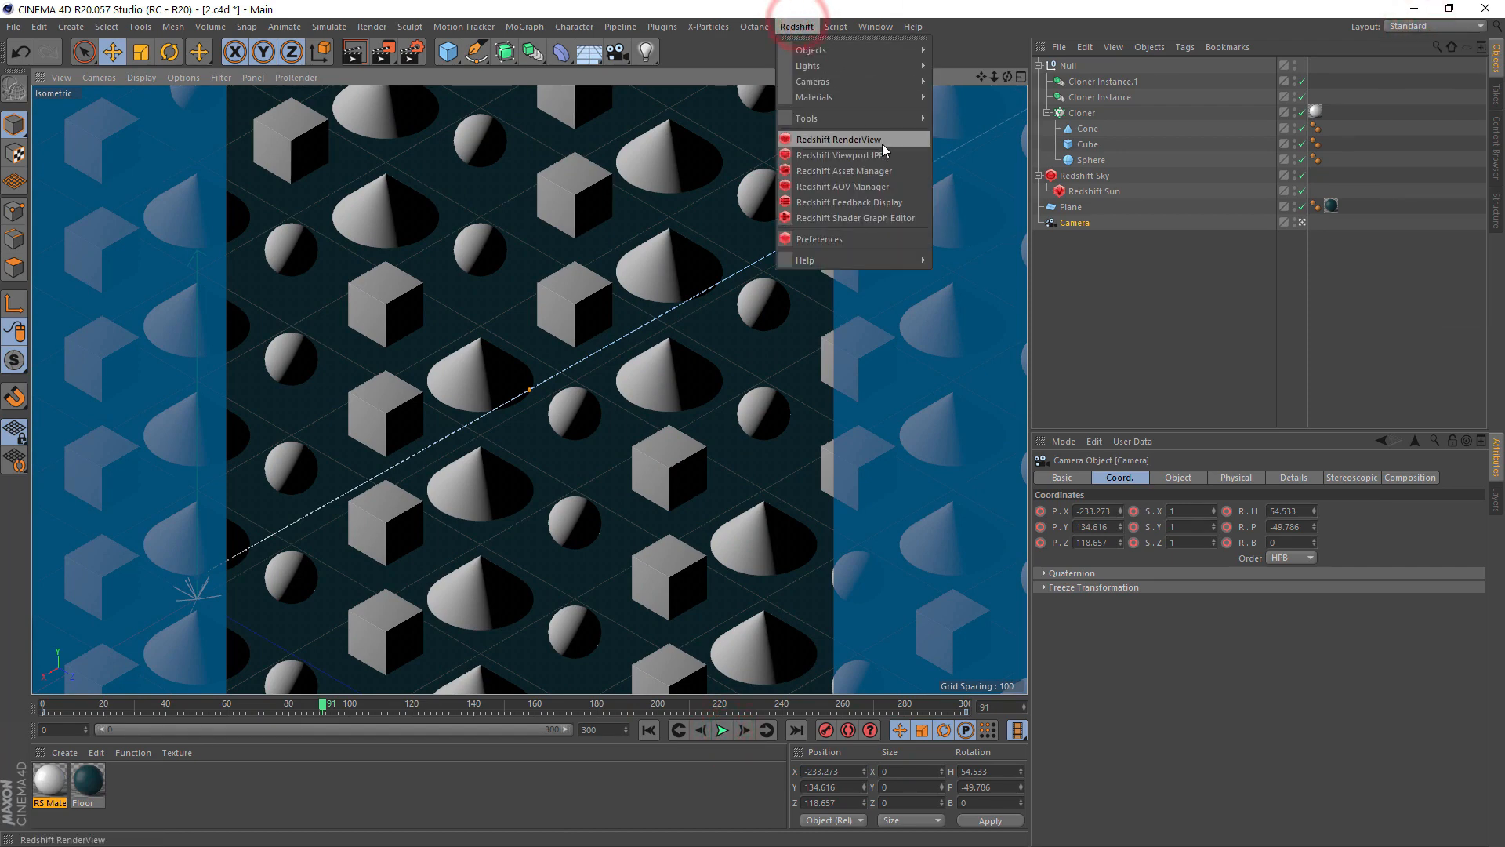
click(882, 144)
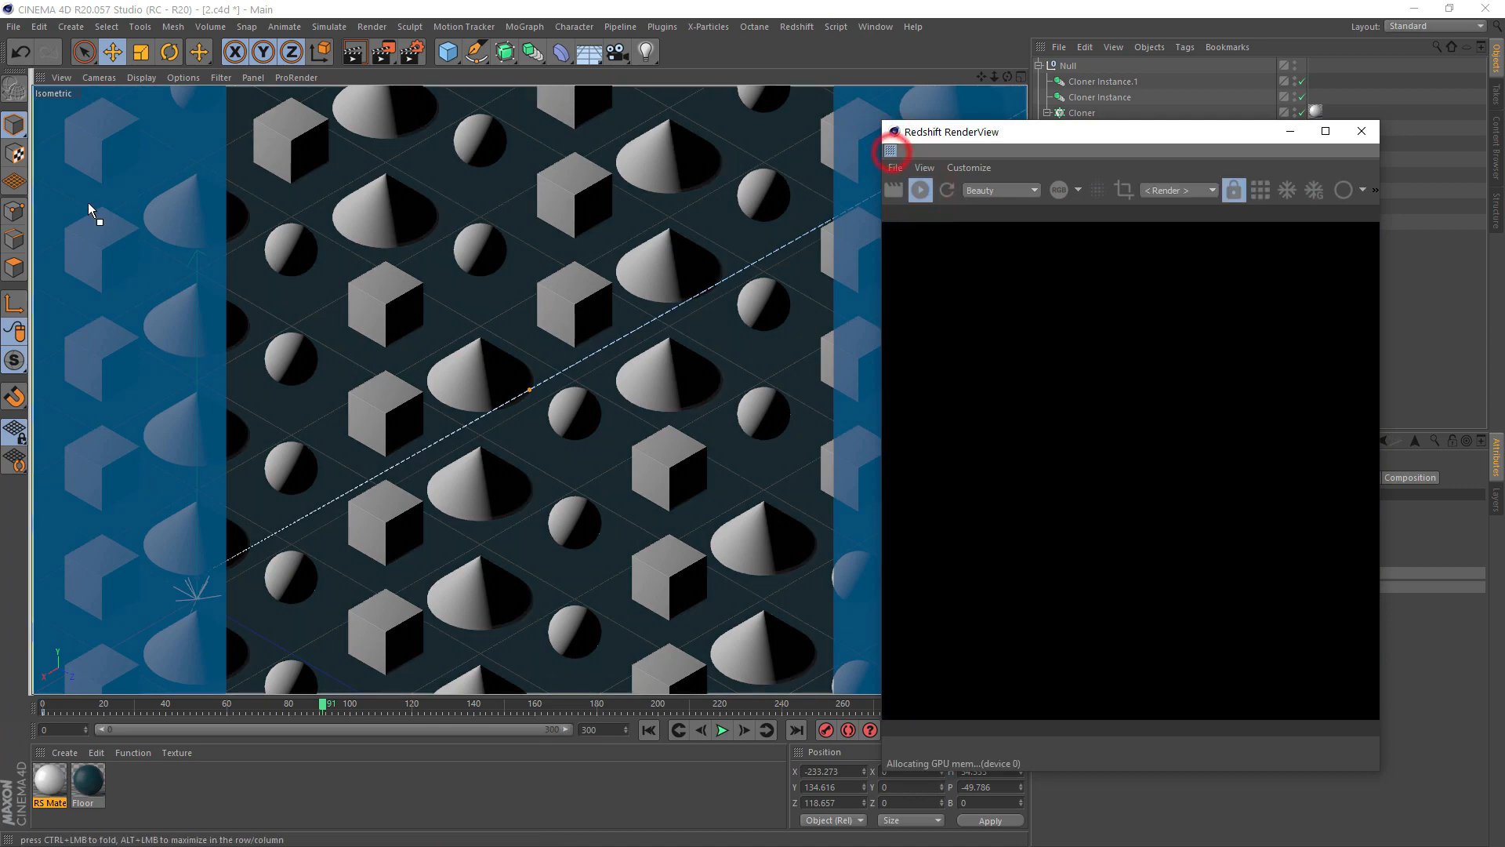
drag(890, 151, 87, 202)
Scrub the timeline back and forth to examine how the camera pan affects the rendered floor and lighting
drag(68, 707, 620, 730)
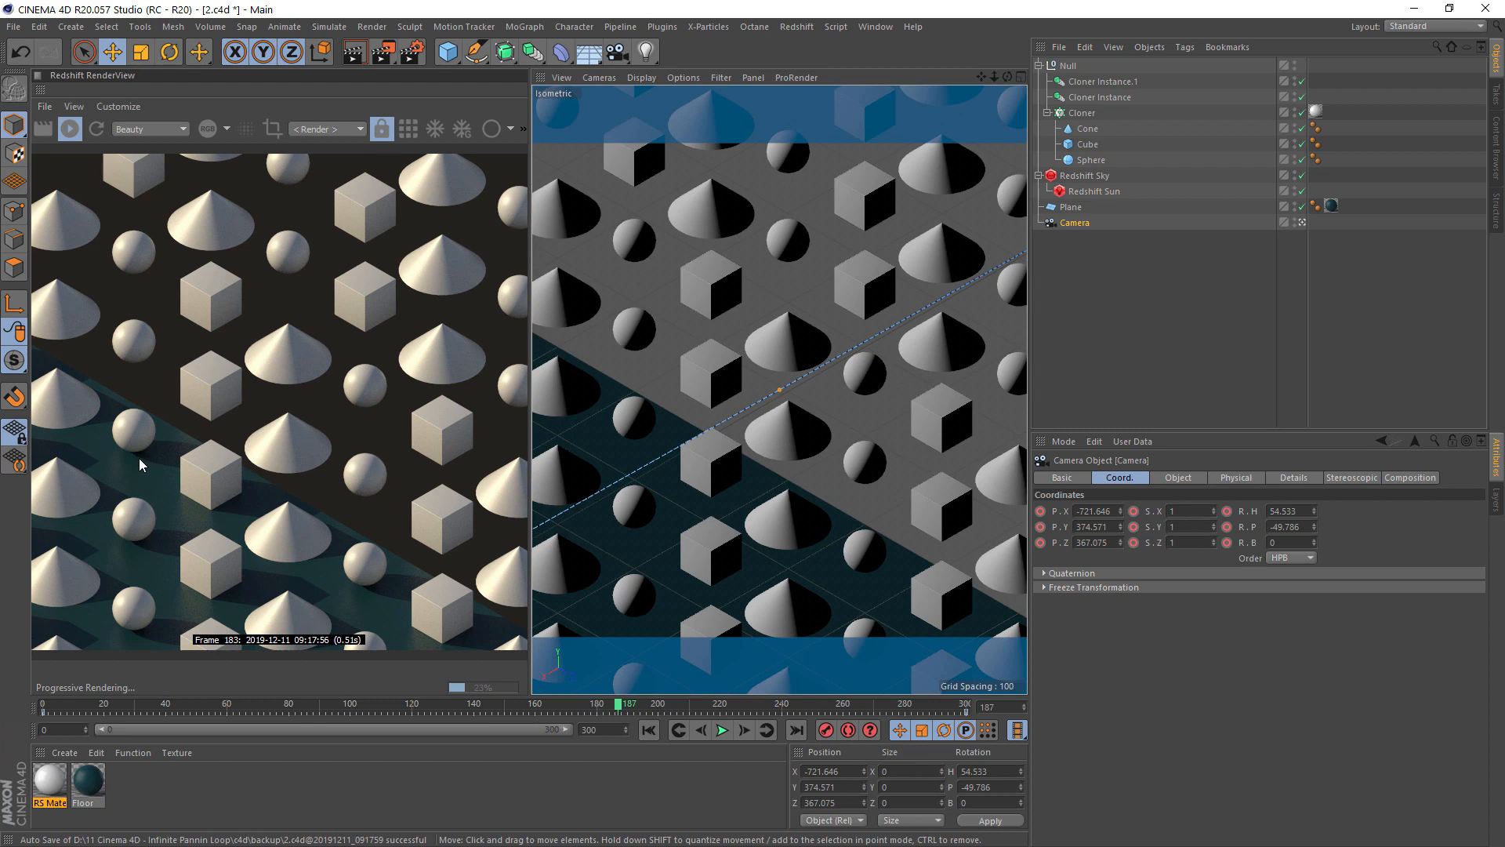
drag(620, 715, 43, 718)
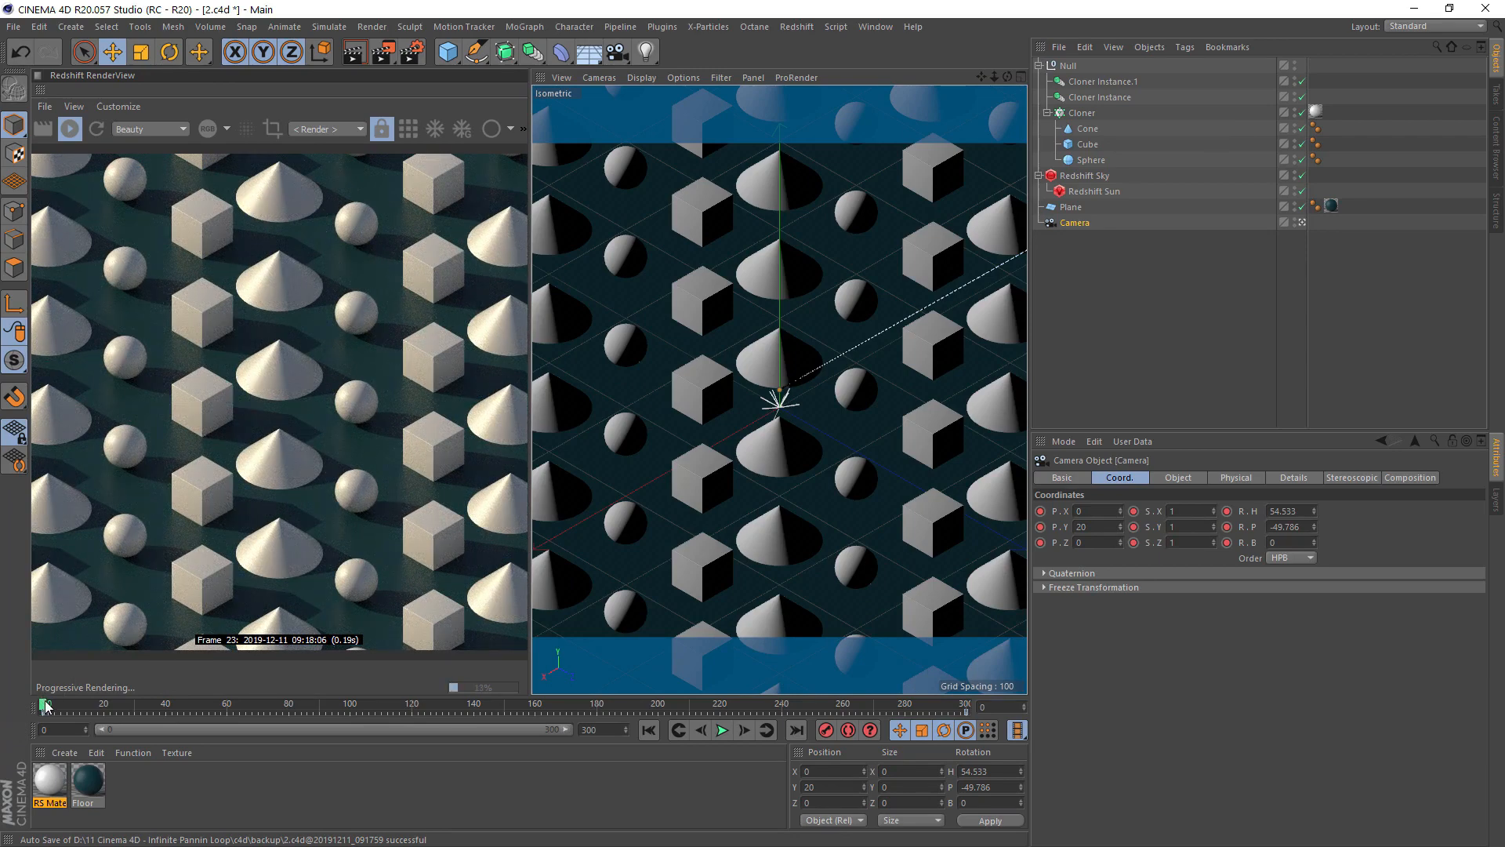
drag(45, 701, 1, 706)
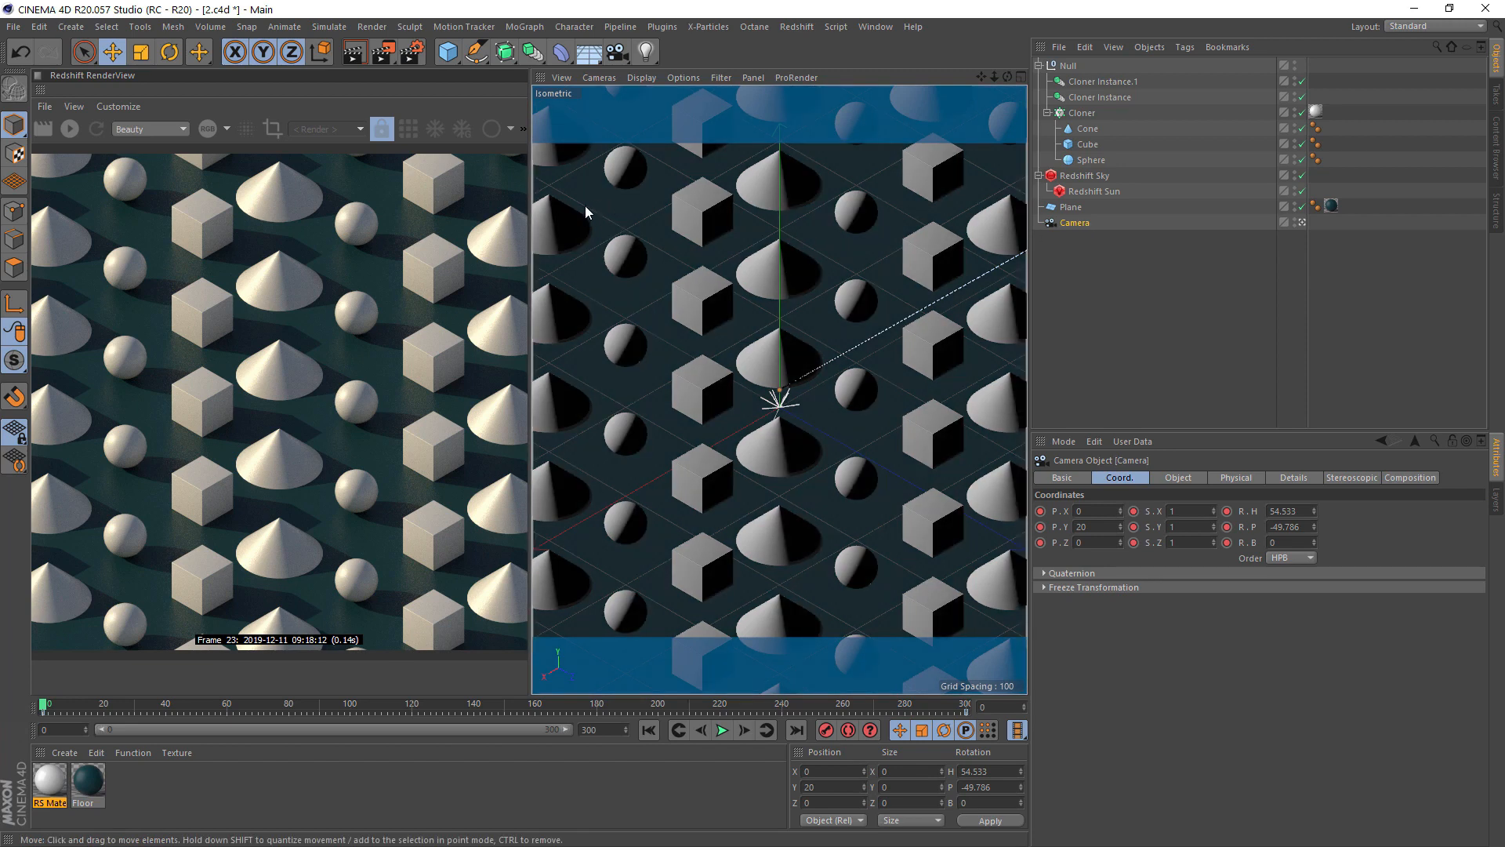
drag(142, 707, 930, 707)
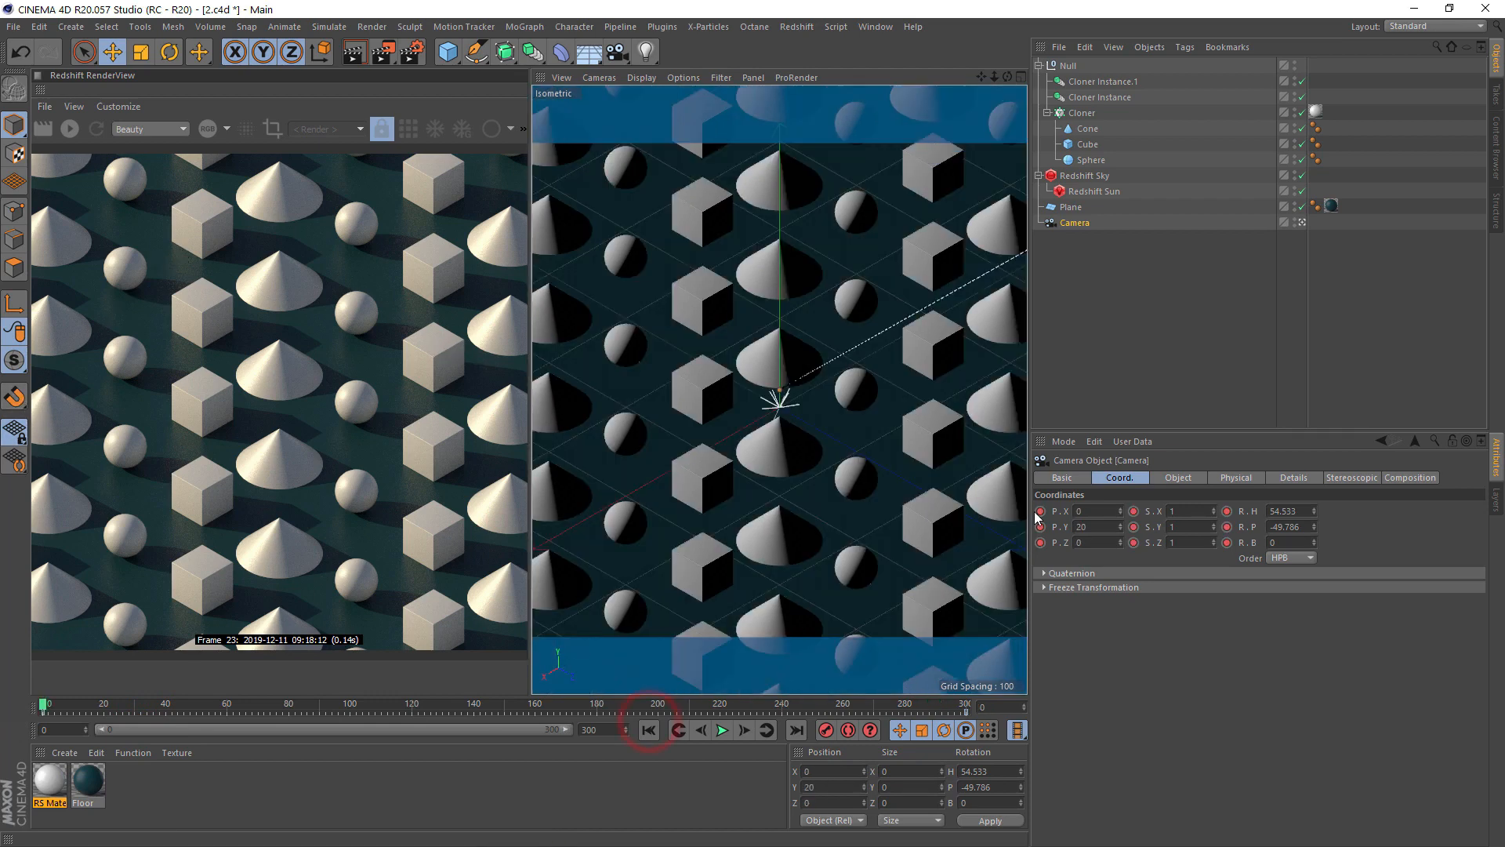
Delete all of the Camera's coordinate keyframes and move the Plane into the Null with the Cloner objects
ctrl+shift+click(1042, 513)
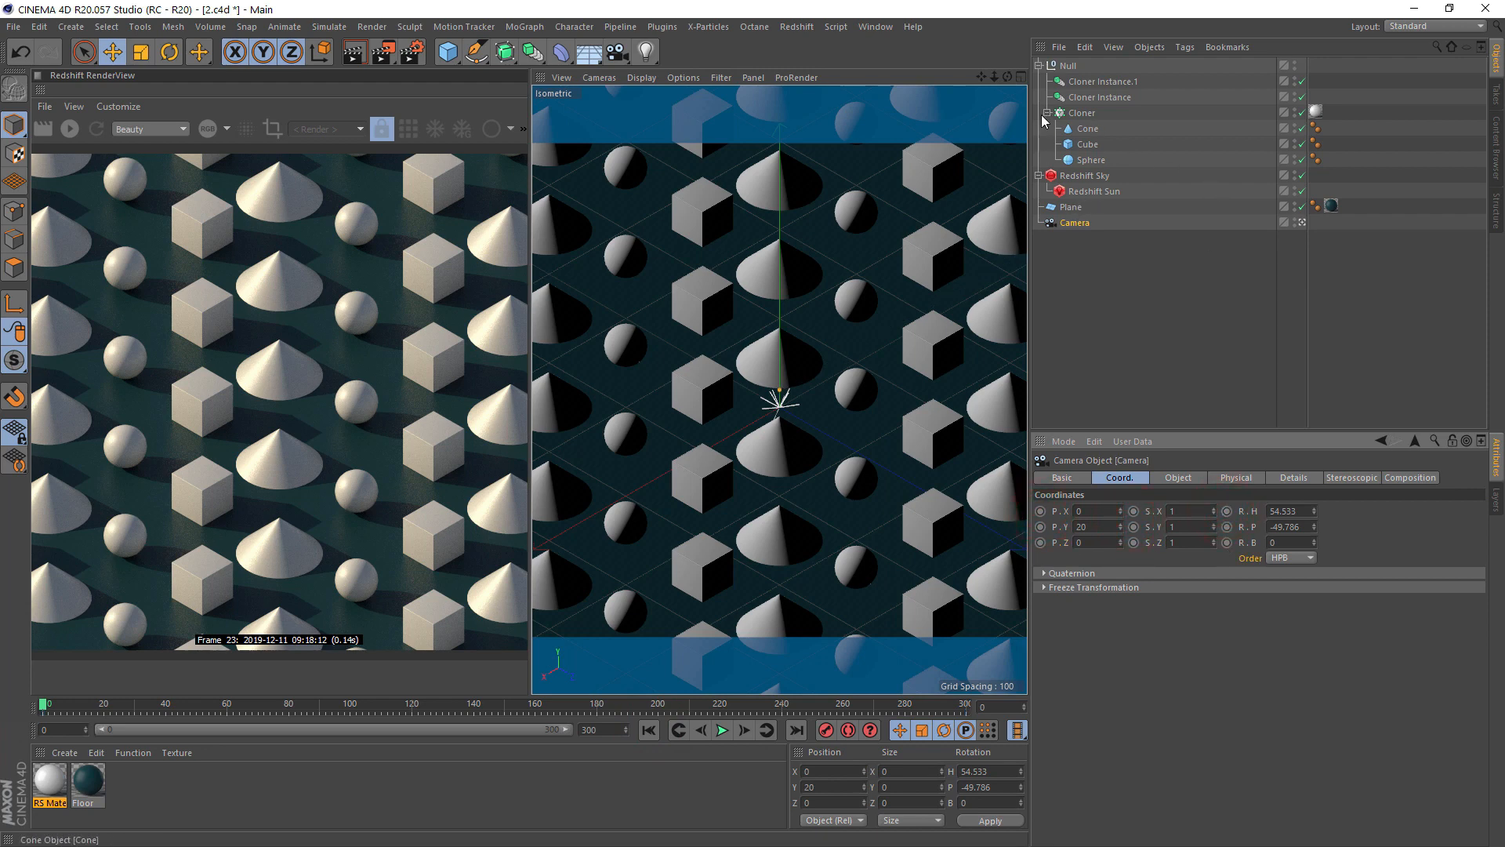
drag(1072, 208, 1089, 75)
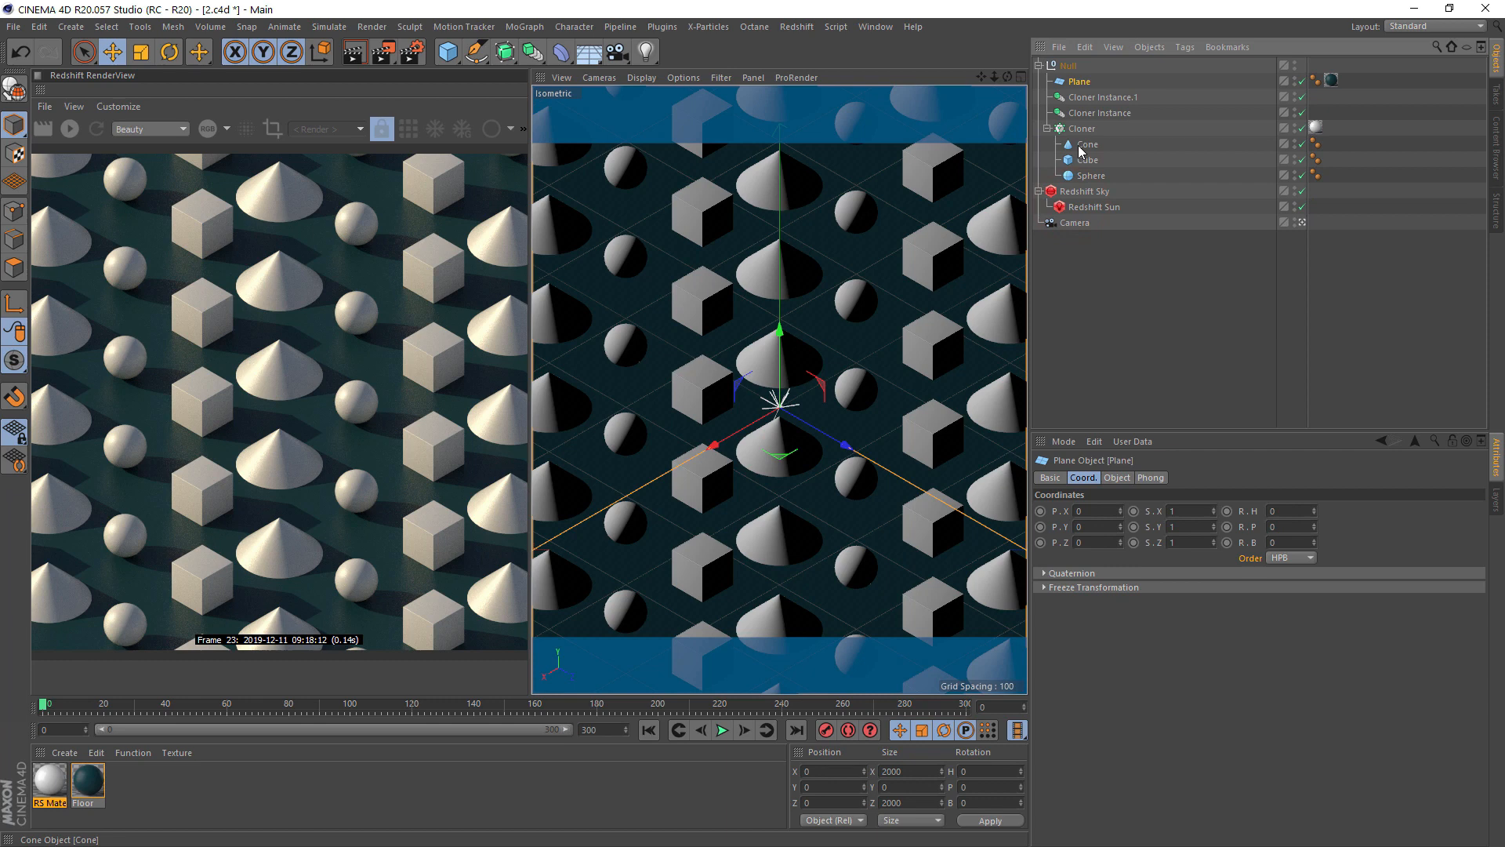
click(1047, 127)
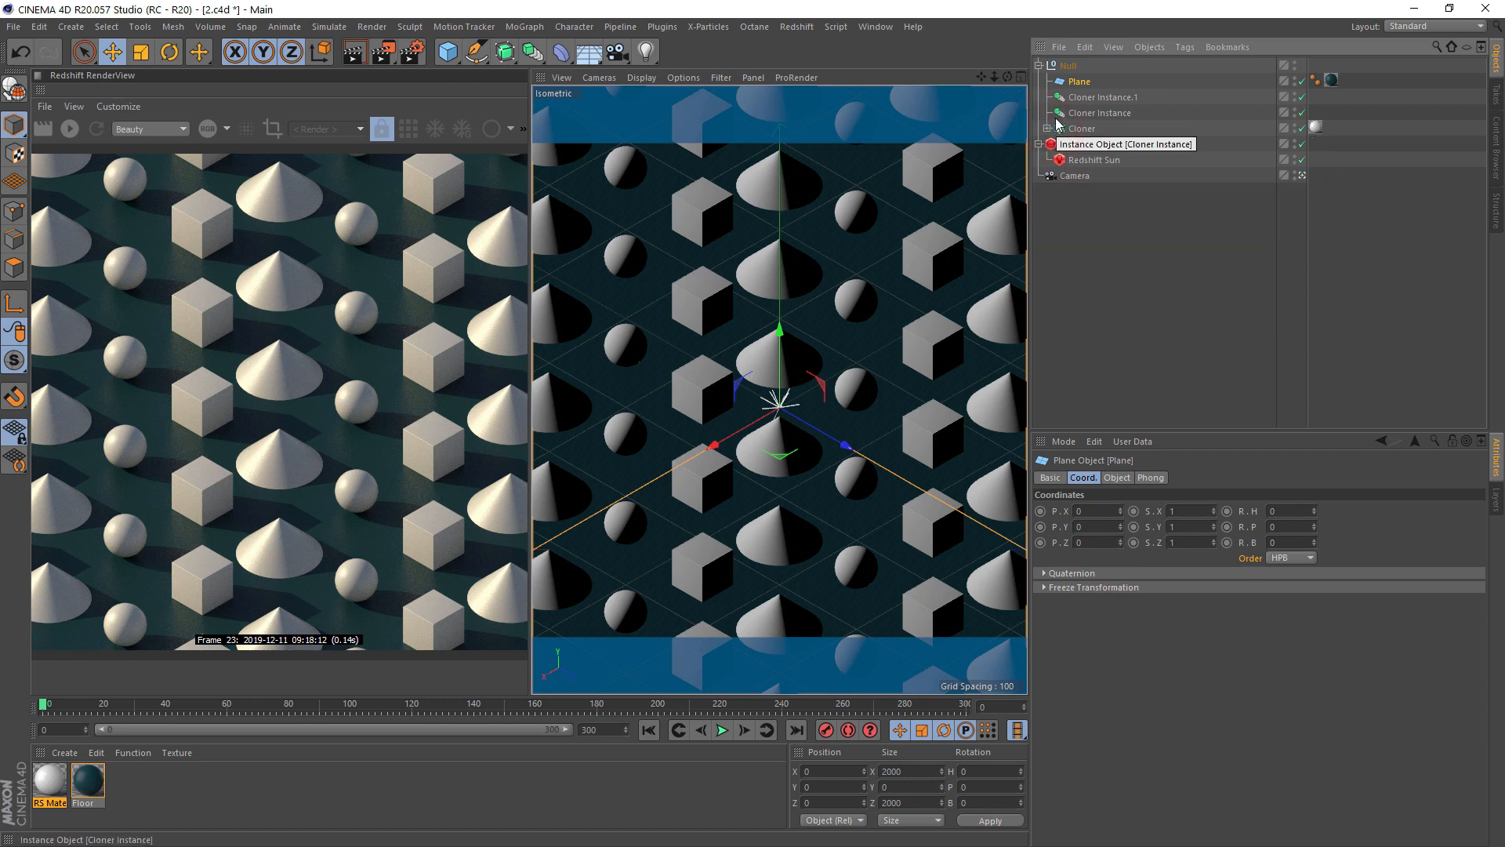
click(1089, 97)
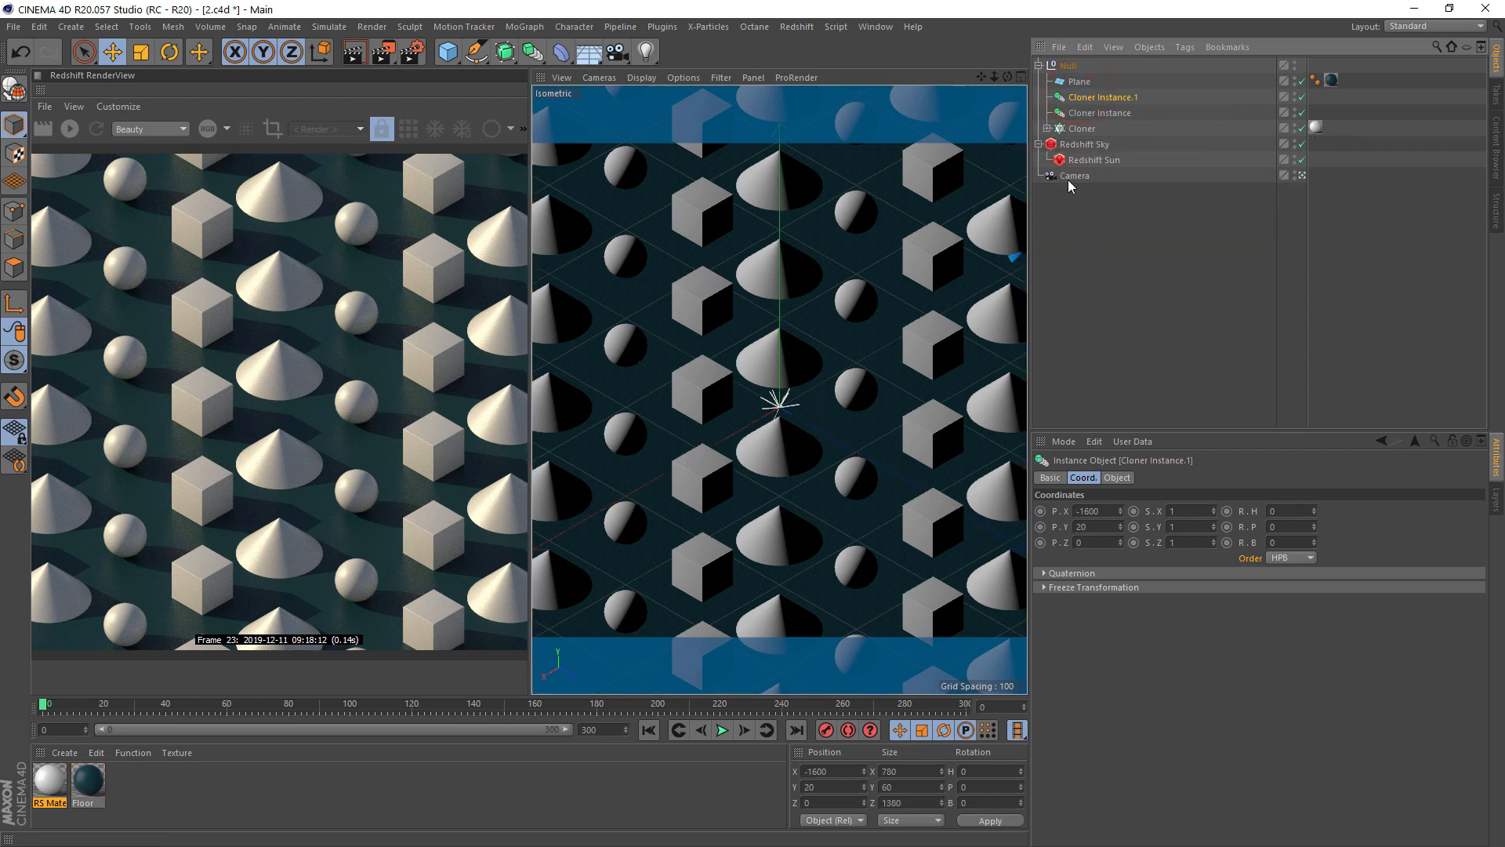
Set the project's default key interpolation to Linear
click(1099, 112)
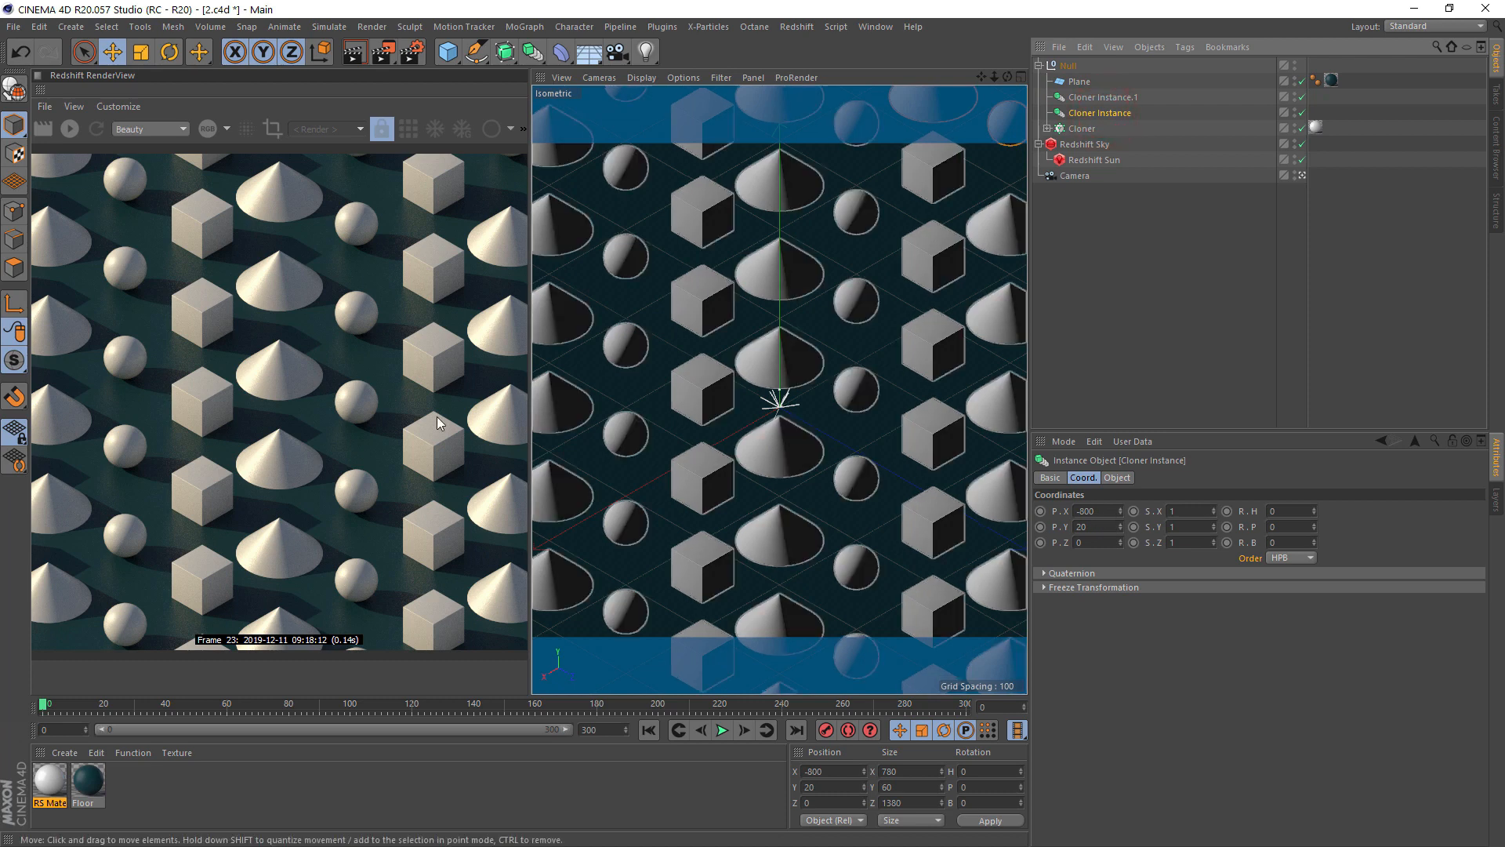
click(1068, 65)
click(1064, 441)
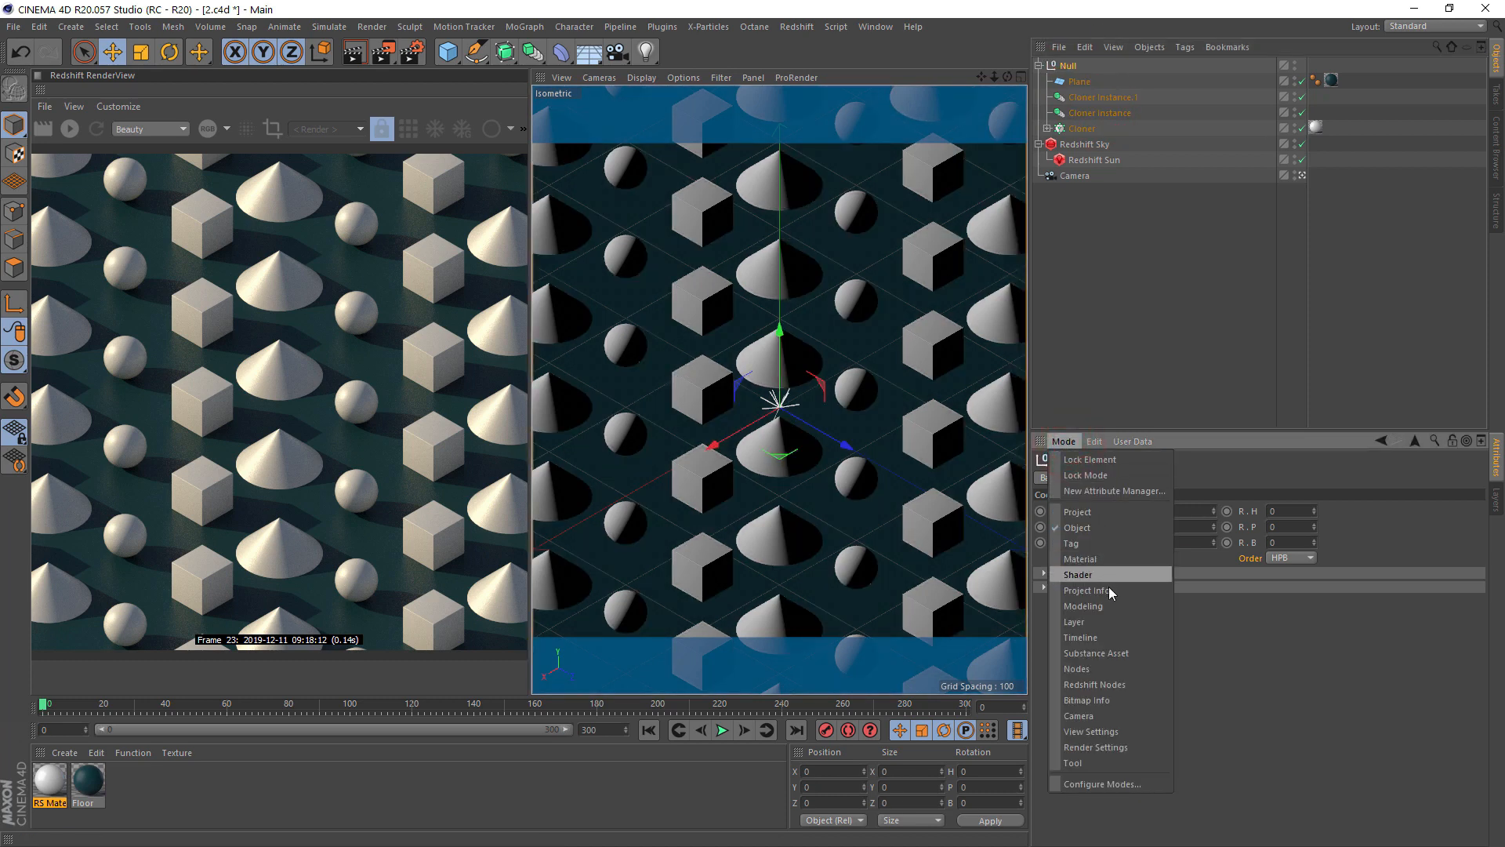
click(1109, 589)
click(1060, 443)
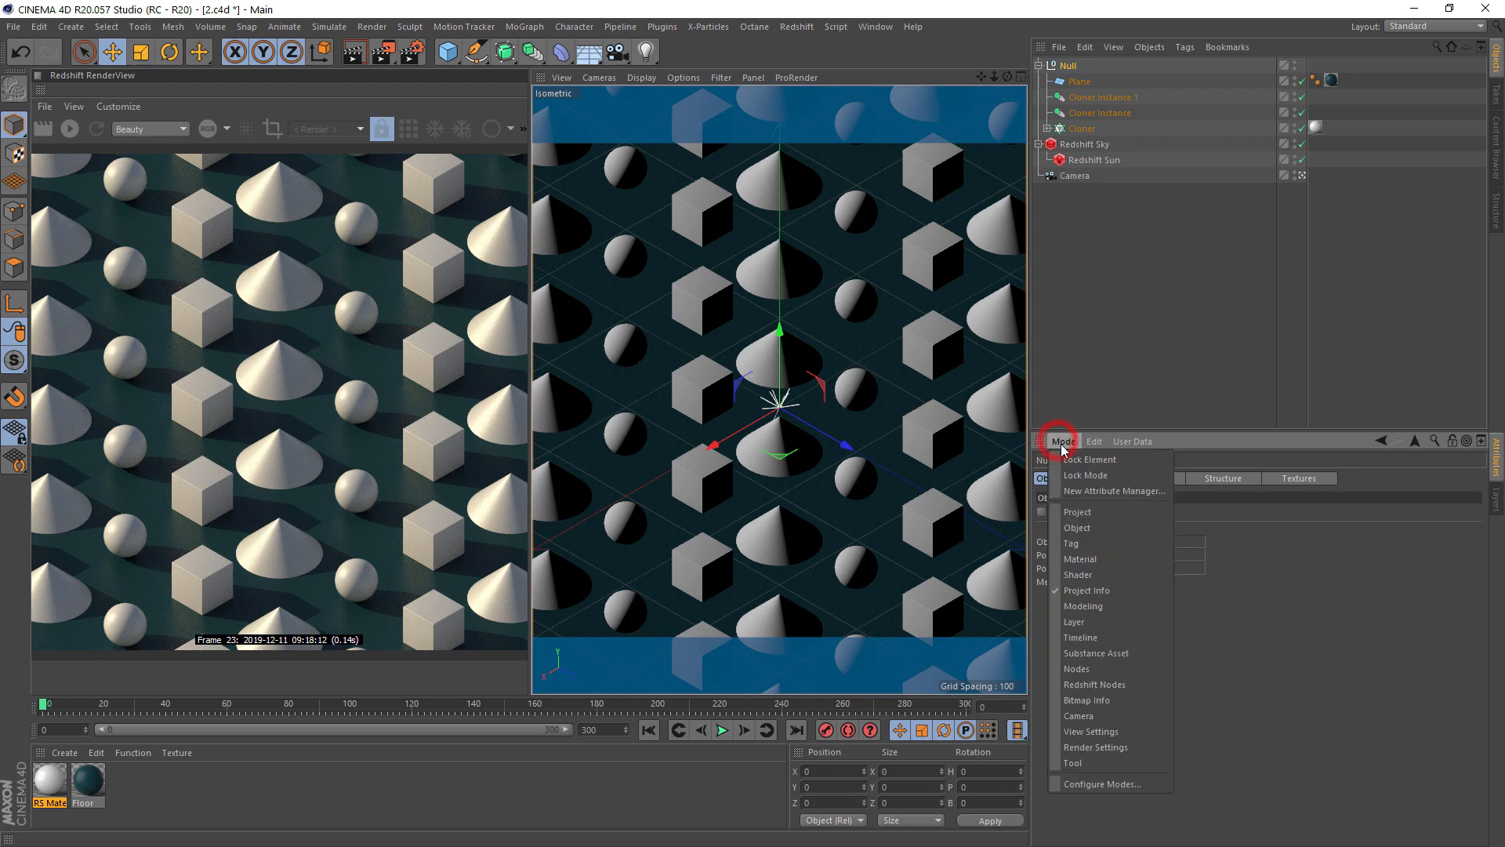
click(1082, 518)
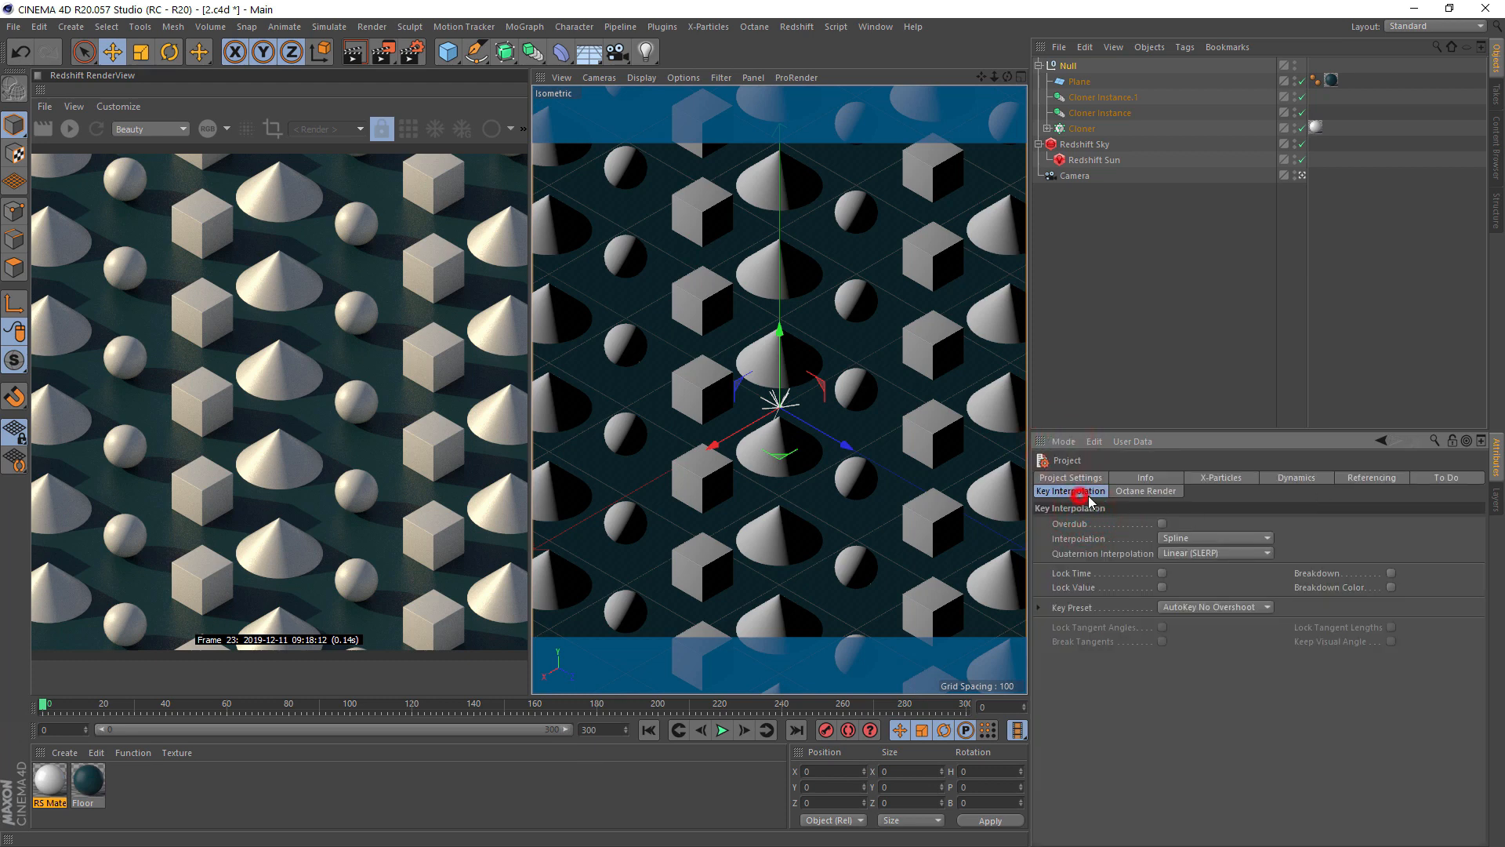
click(1214, 538)
click(1213, 567)
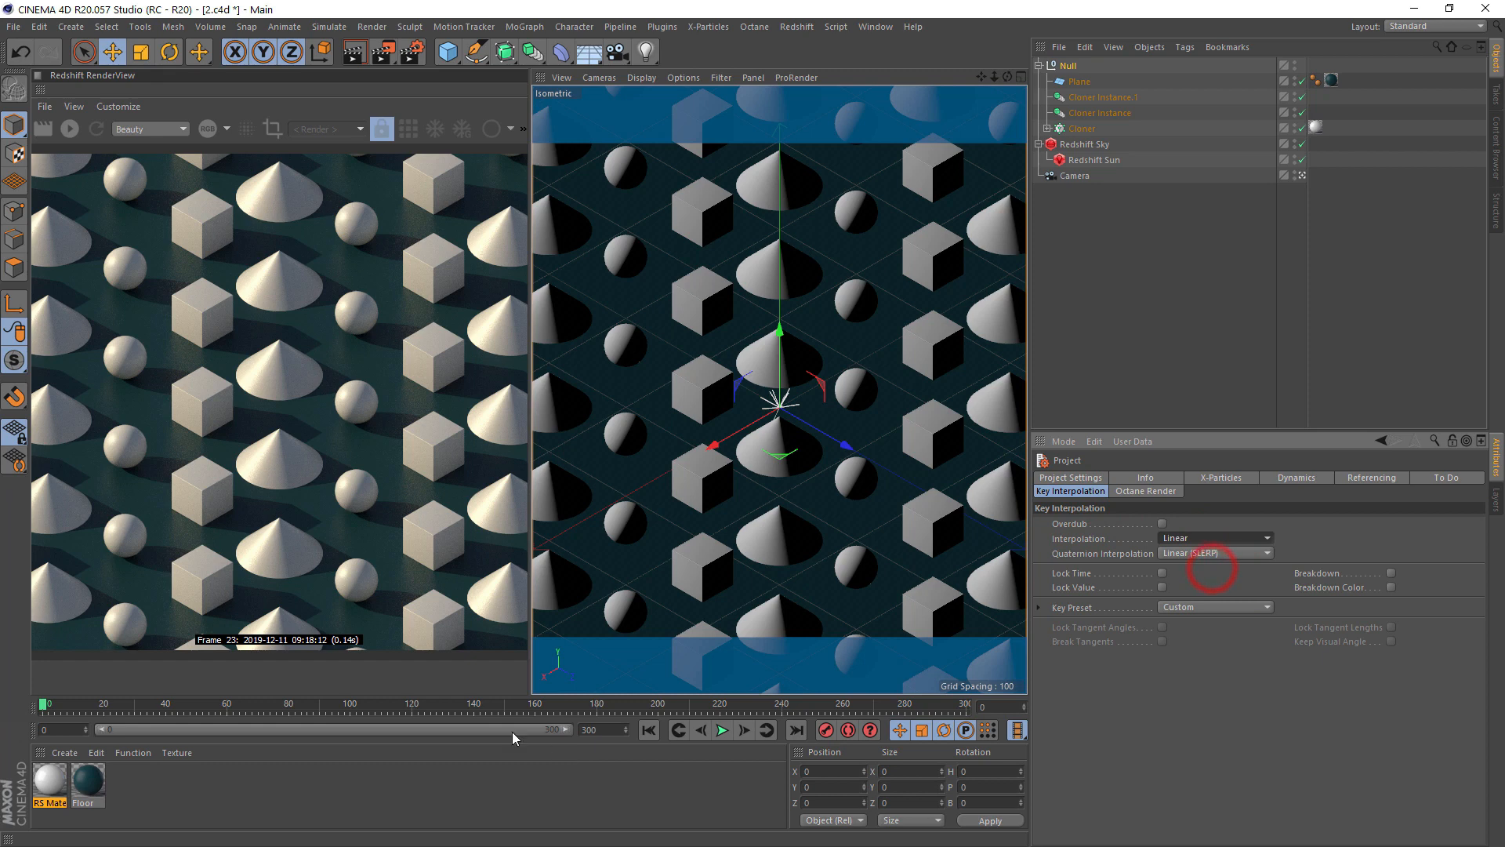
Set the project's end frame to 180, with the playhead at frame 0
click(43, 704)
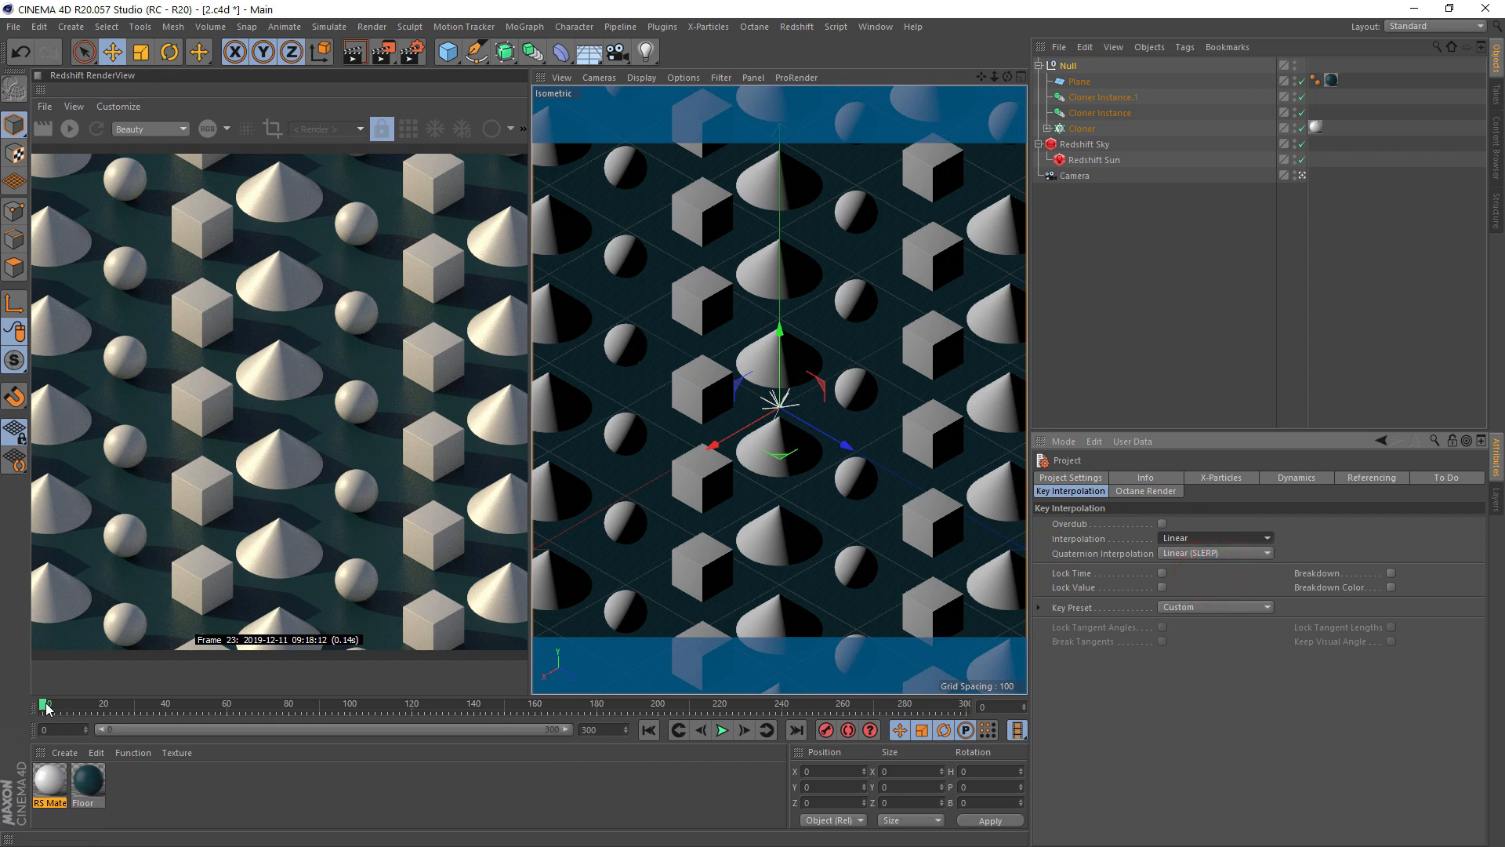
double_click(600, 729)
text(180)
key(Return)
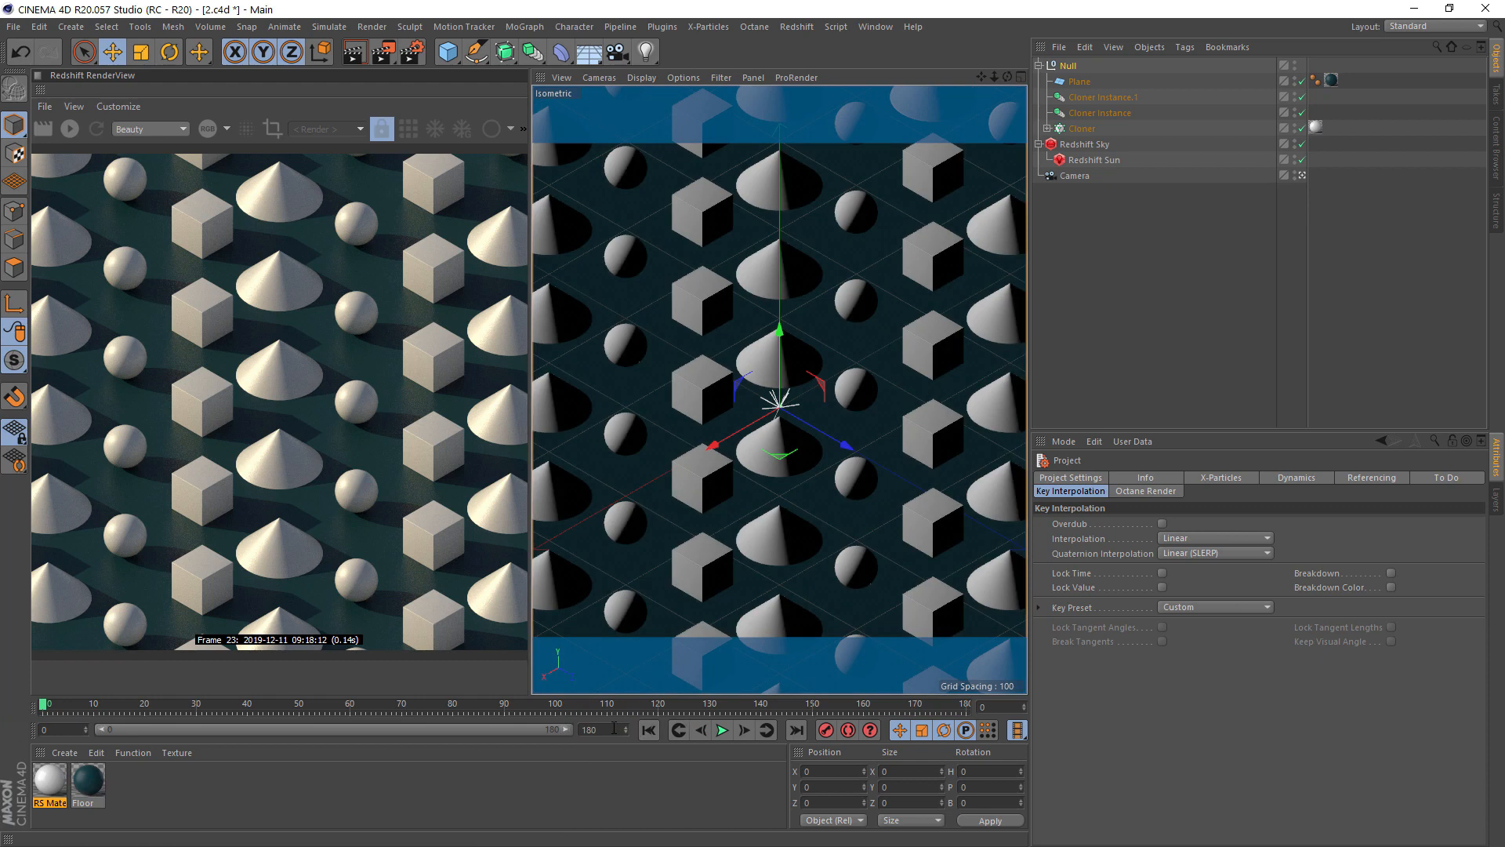
Test moving the Null along its X axis, undo the move, and keyframe its X position at 0 on frame 0
click(1067, 68)
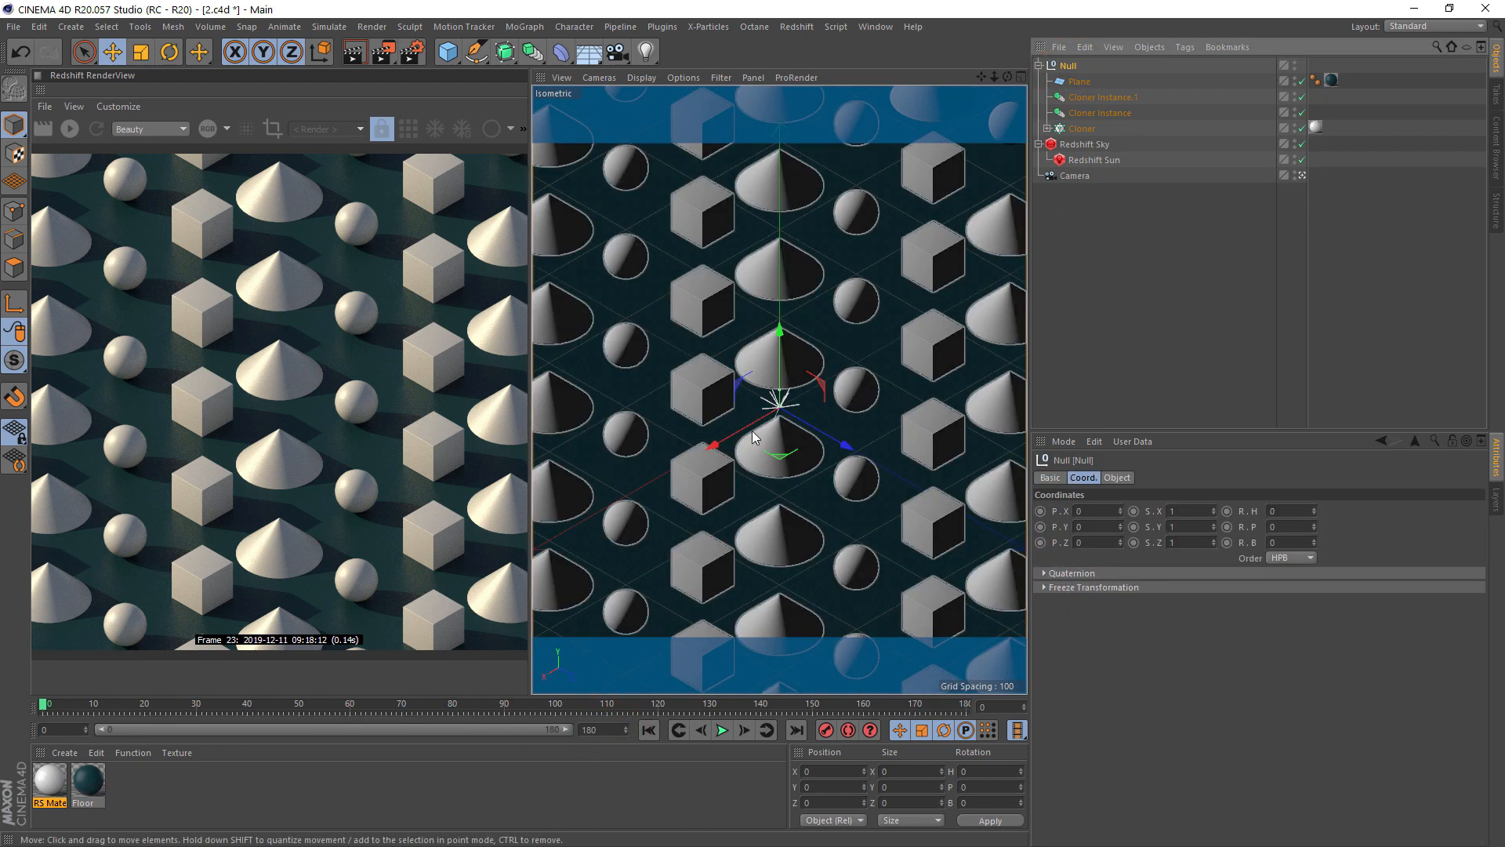
drag(753, 436, 739, 444)
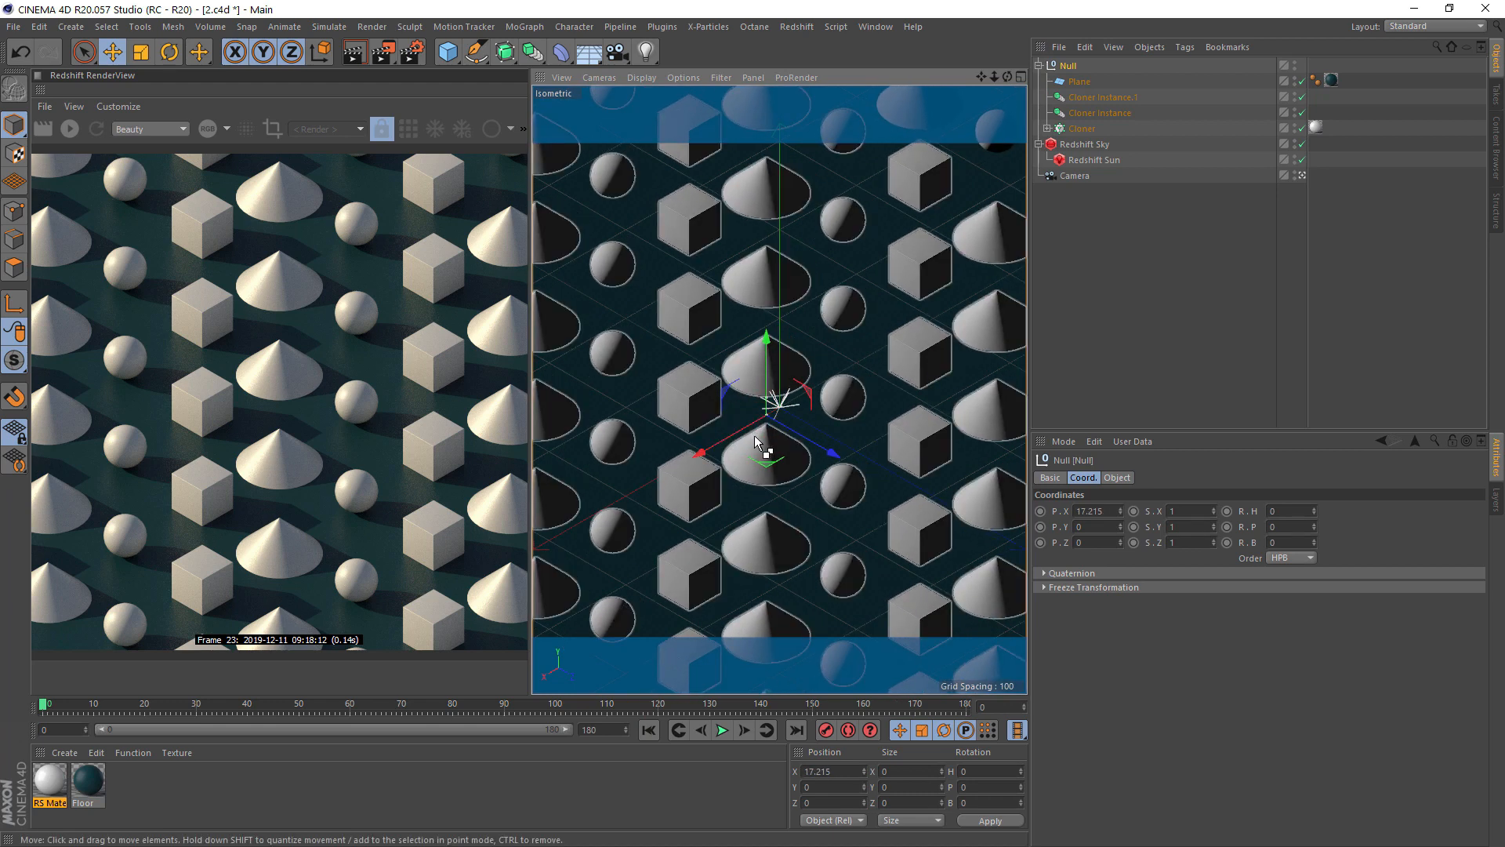
key(ctrl+z)
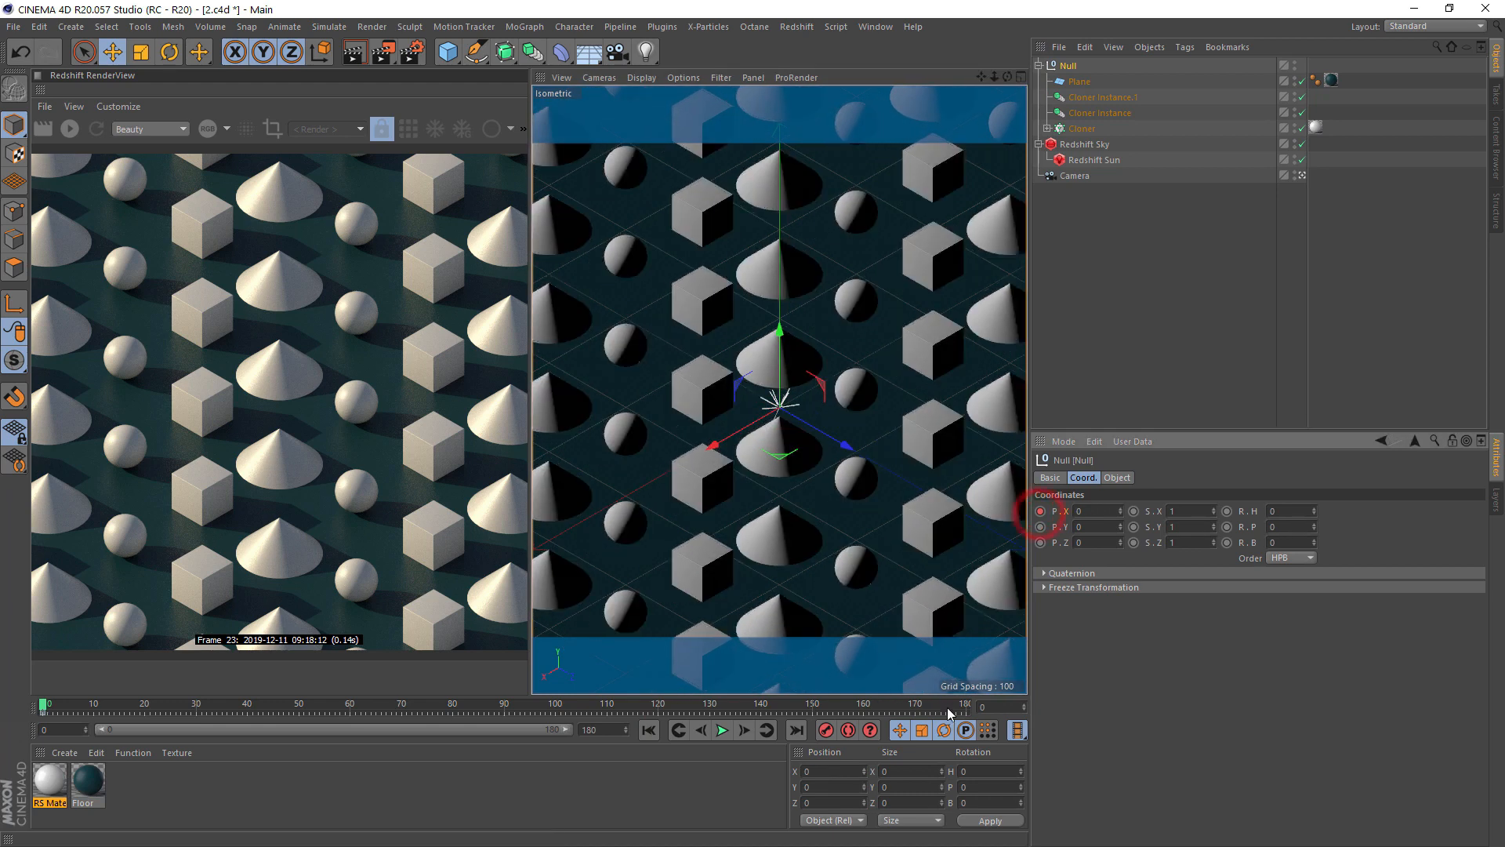
Keyframe the Null's X position at 1600 on frame 180, after trying -800 and 800
click(960, 705)
click(1090, 511)
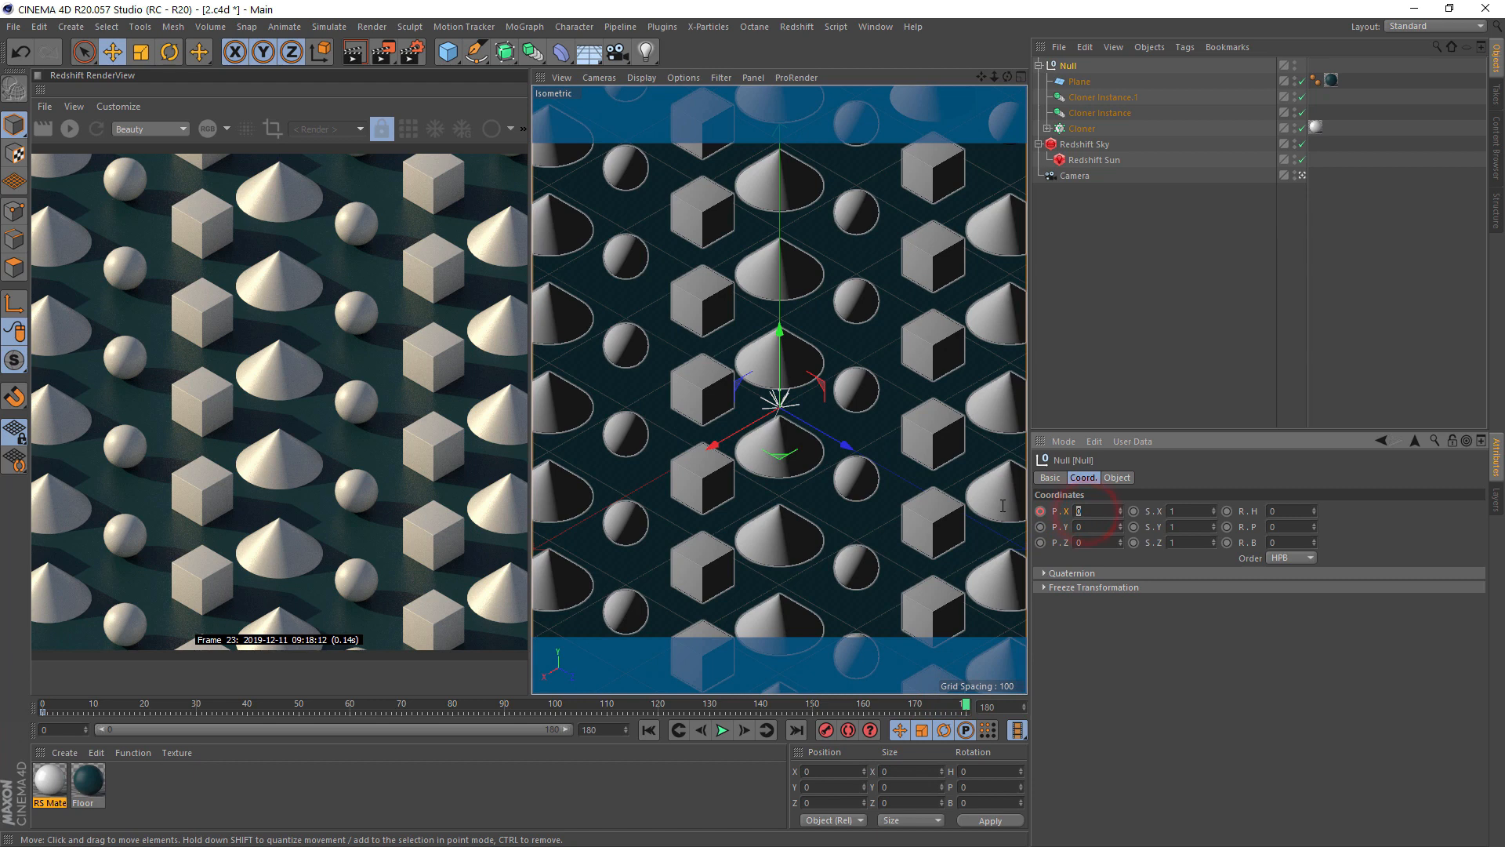
text(-800)
key(Return)
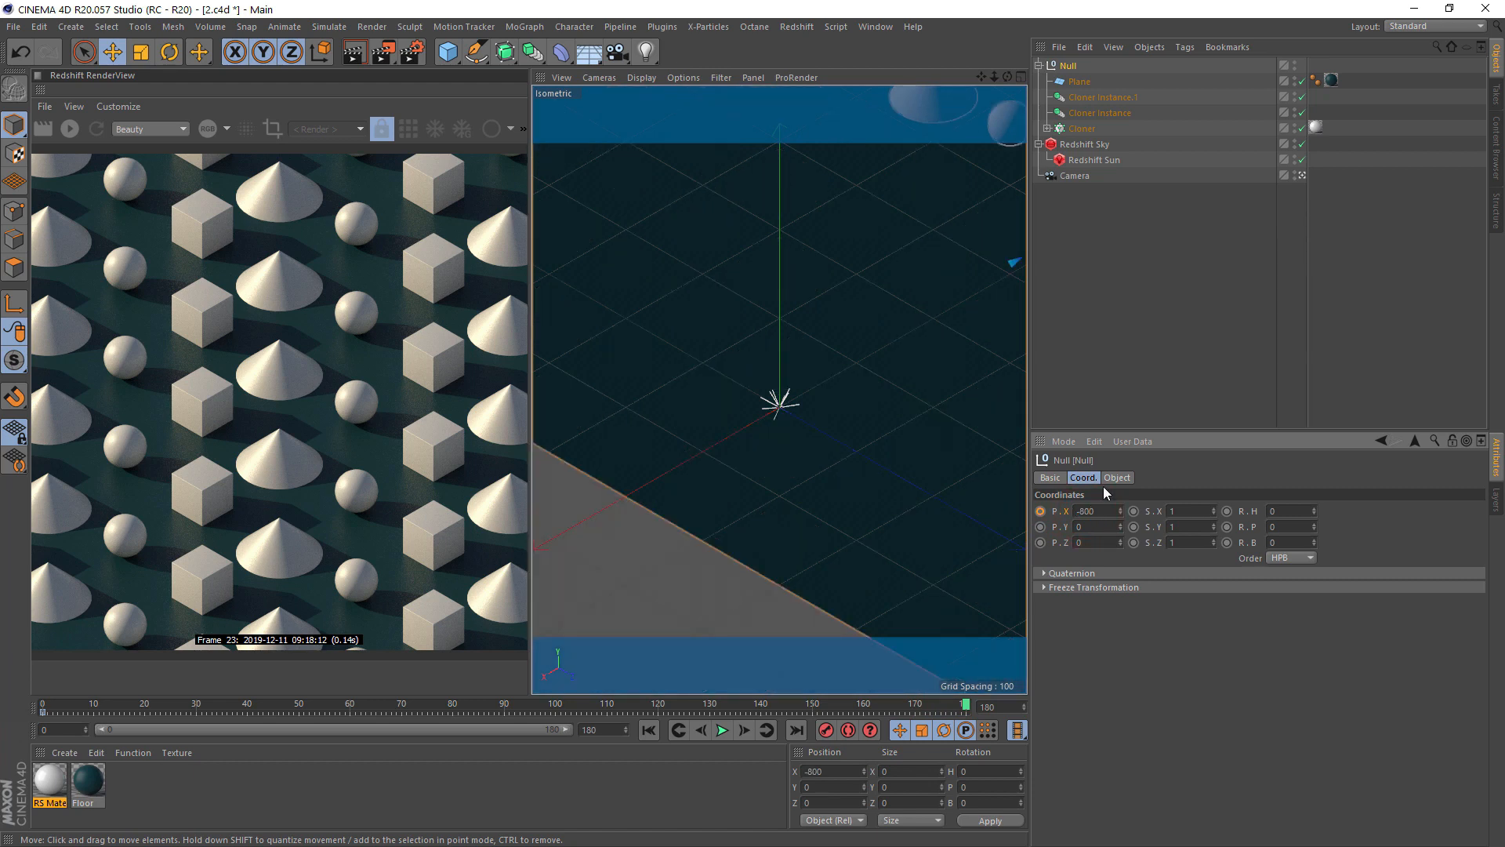
click(1105, 511)
text(800)
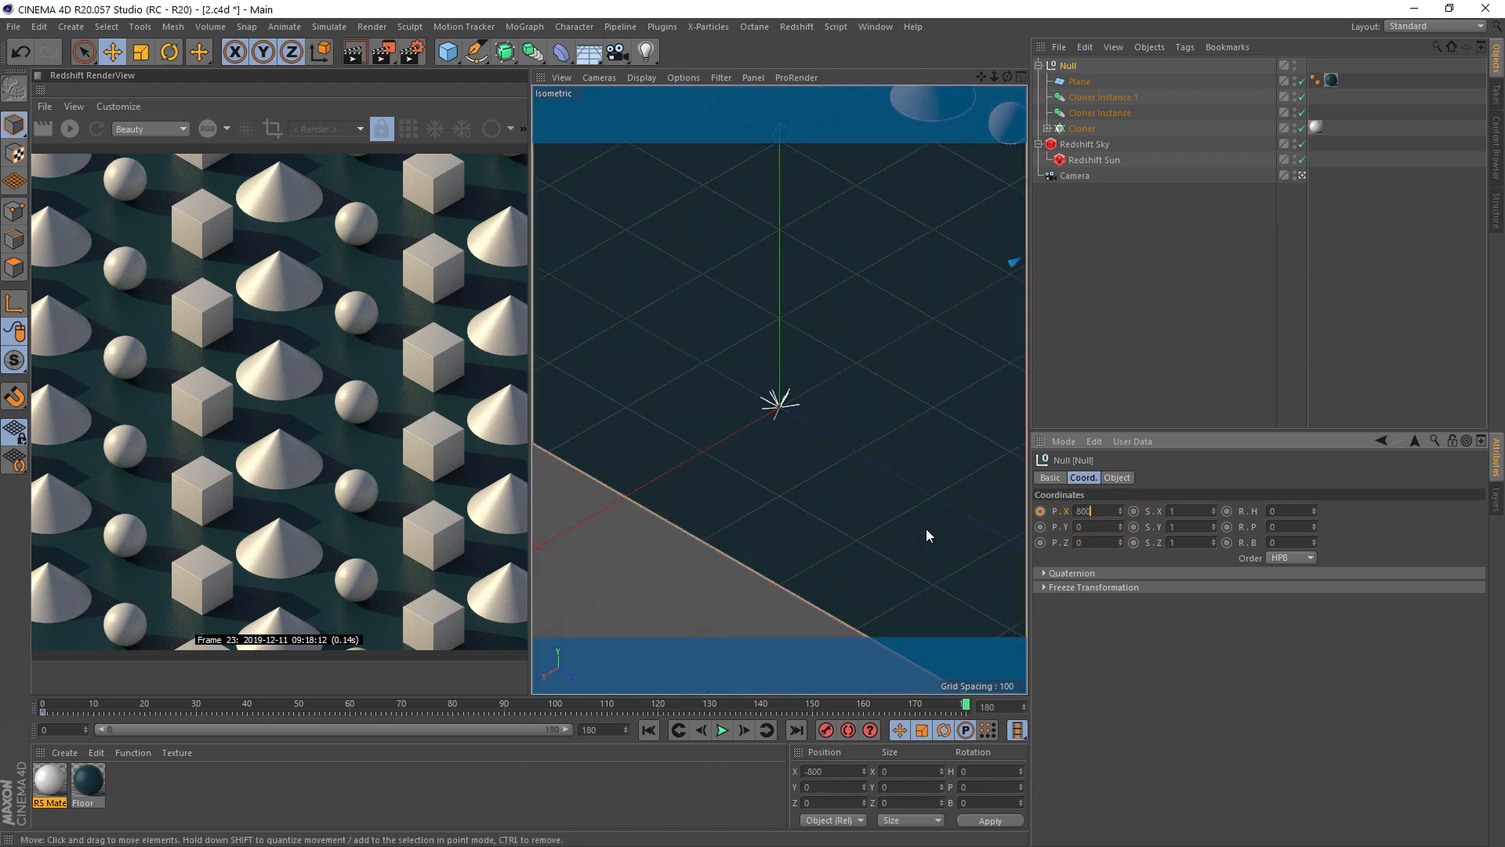
key(Return)
click(1106, 515)
text(*)
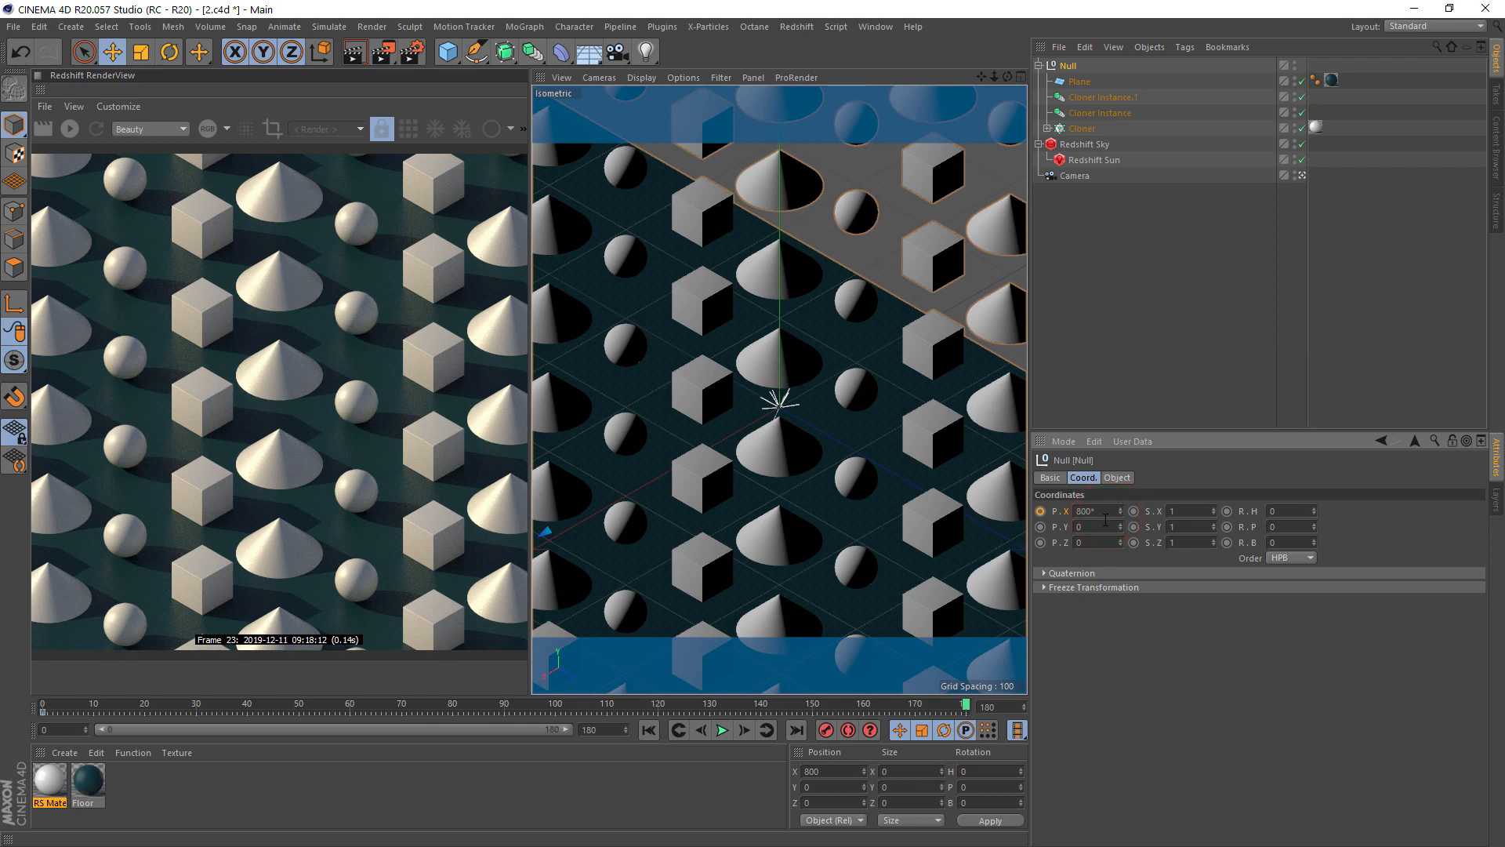
text(2)
key(Return)
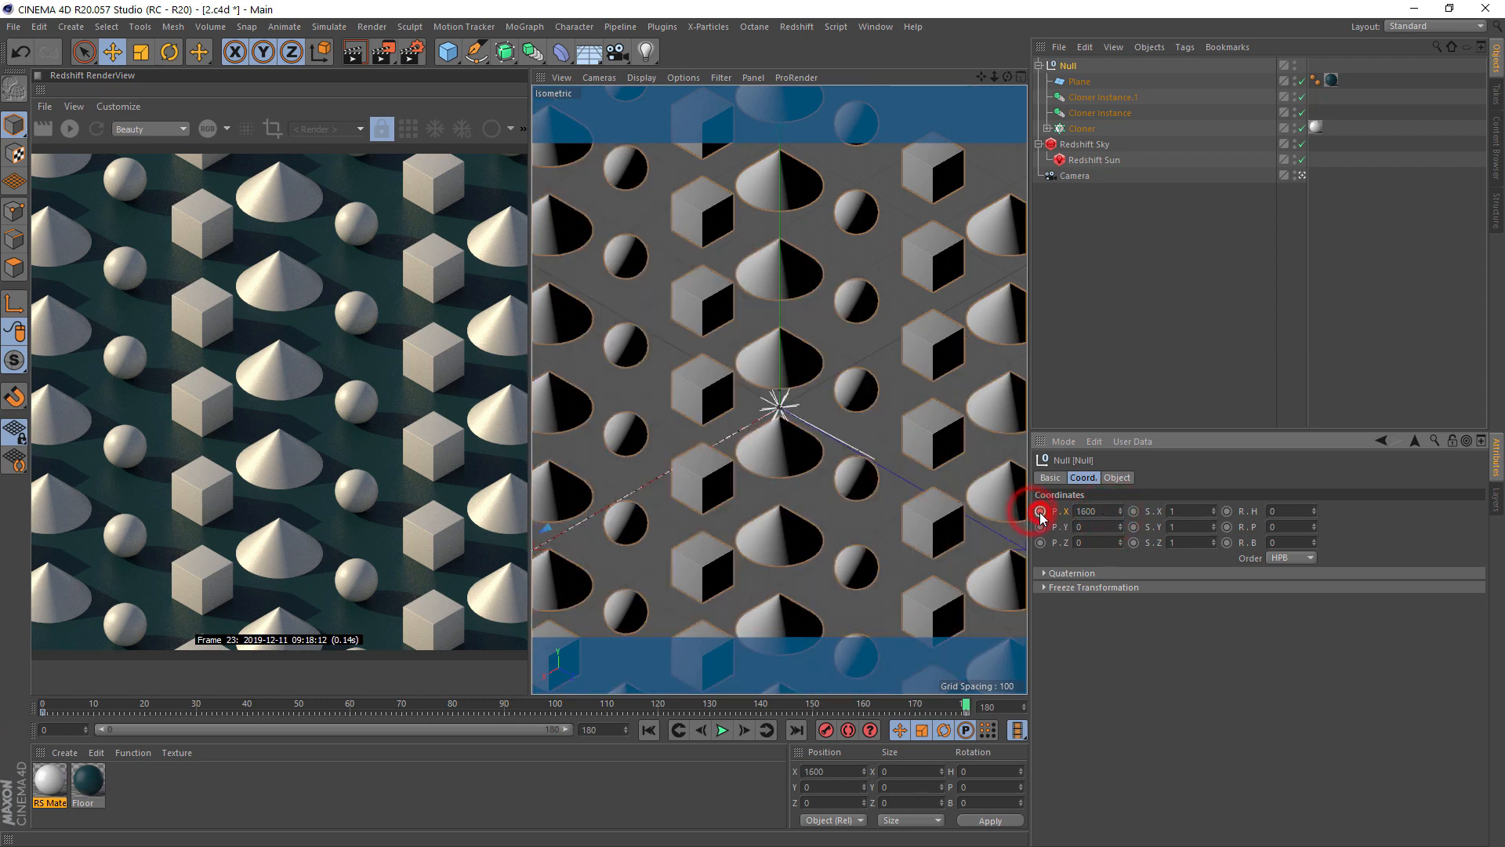
Hide the Redshift Sky in the viewport and compare the animation's first and last frames
click(1121, 304)
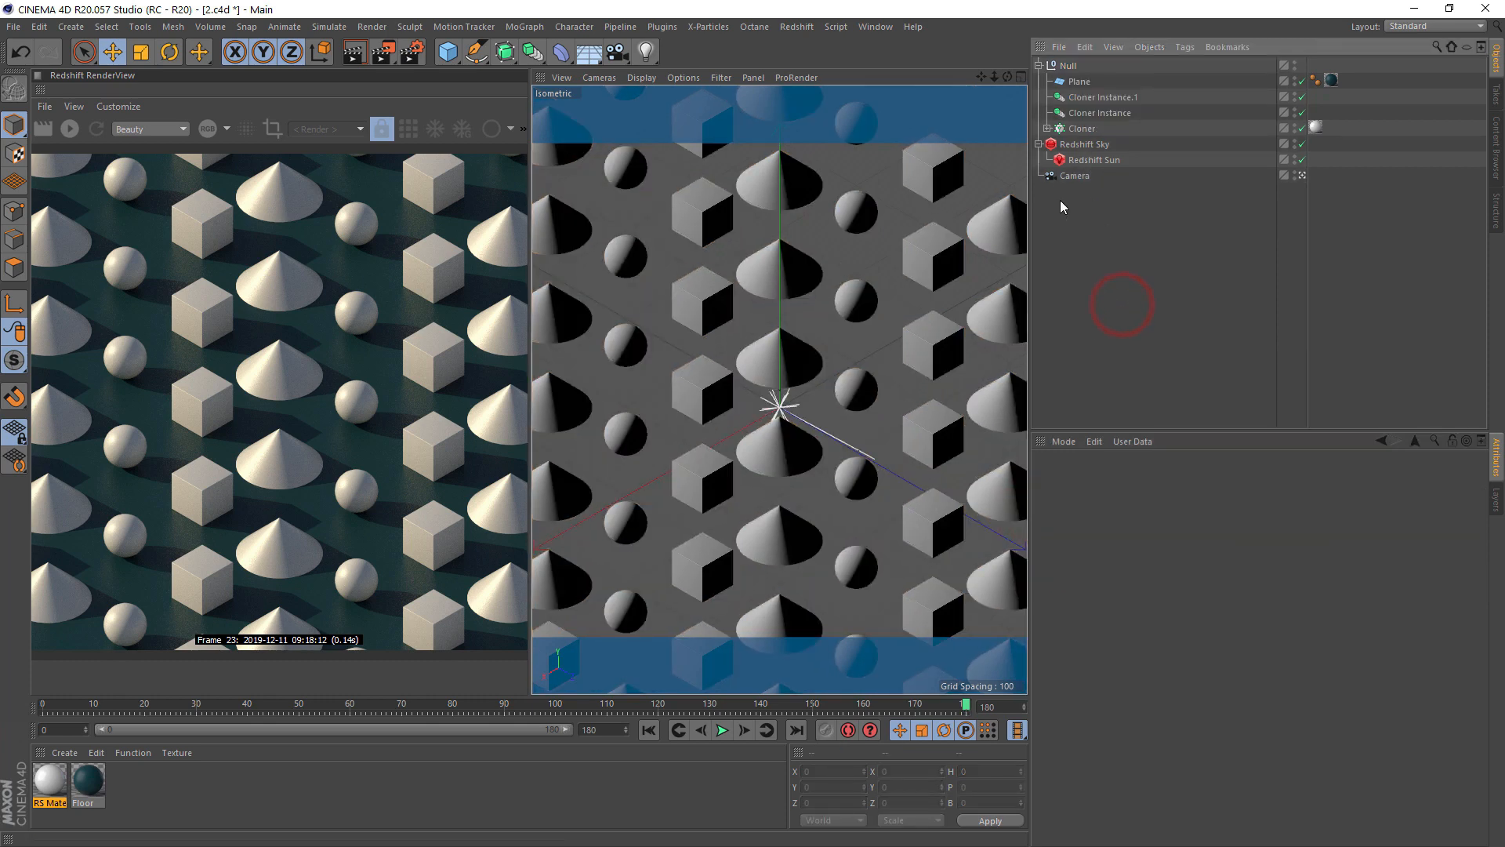
click(1295, 142)
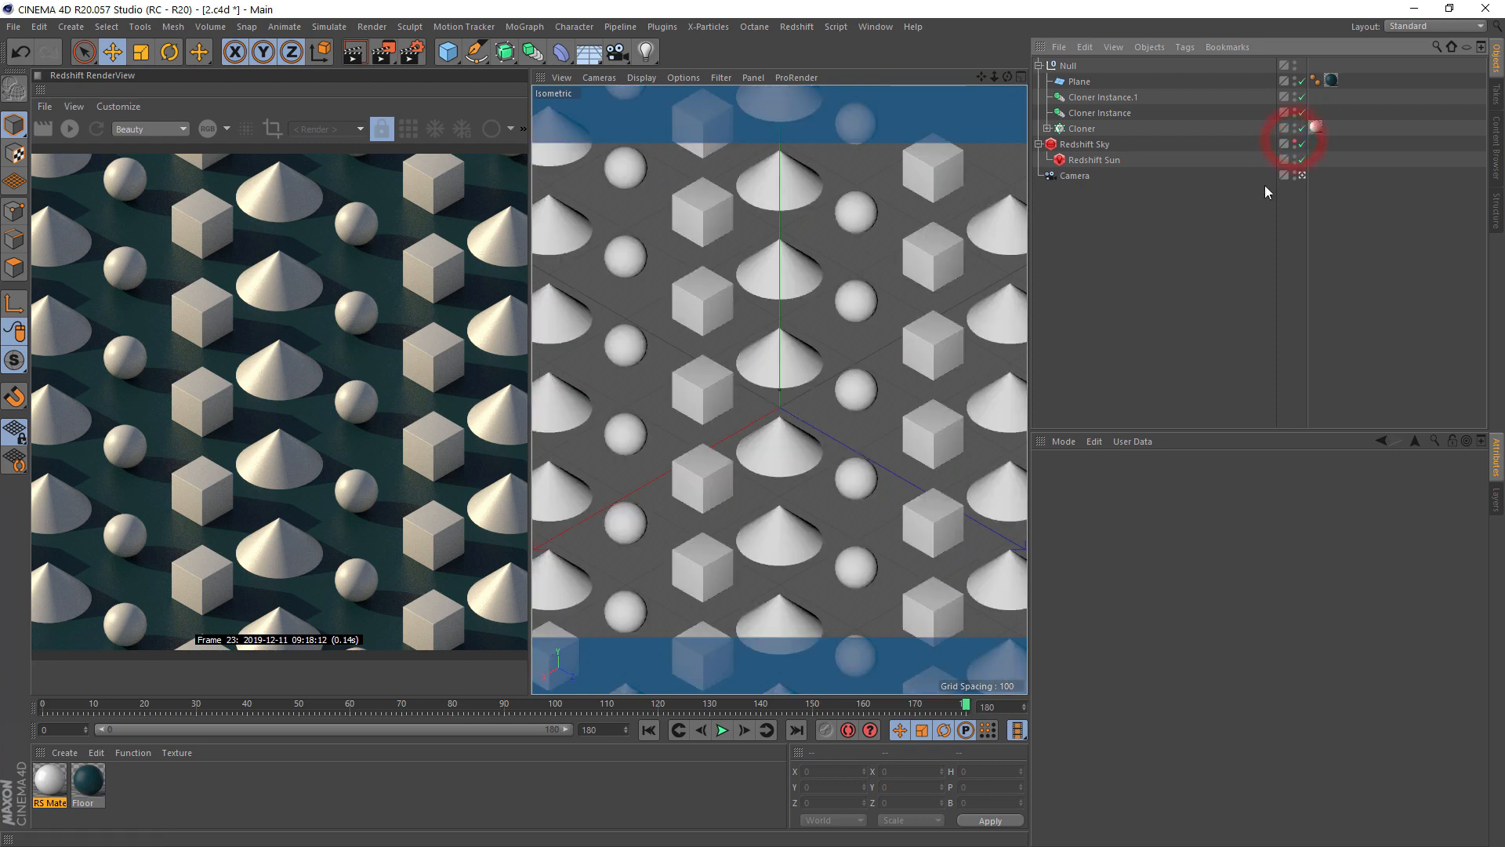
click(648, 730)
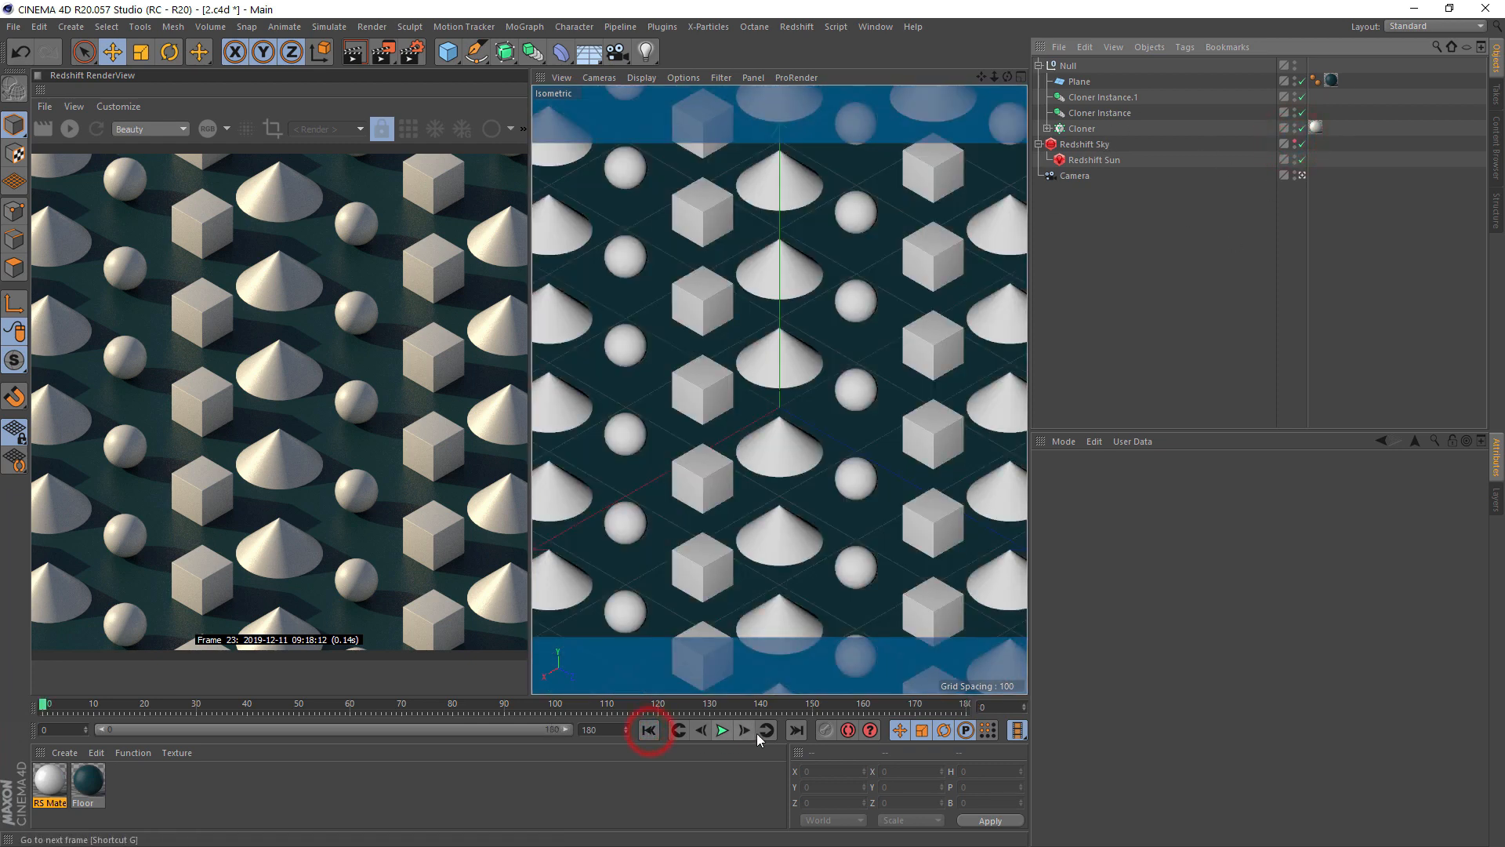
click(795, 729)
click(648, 730)
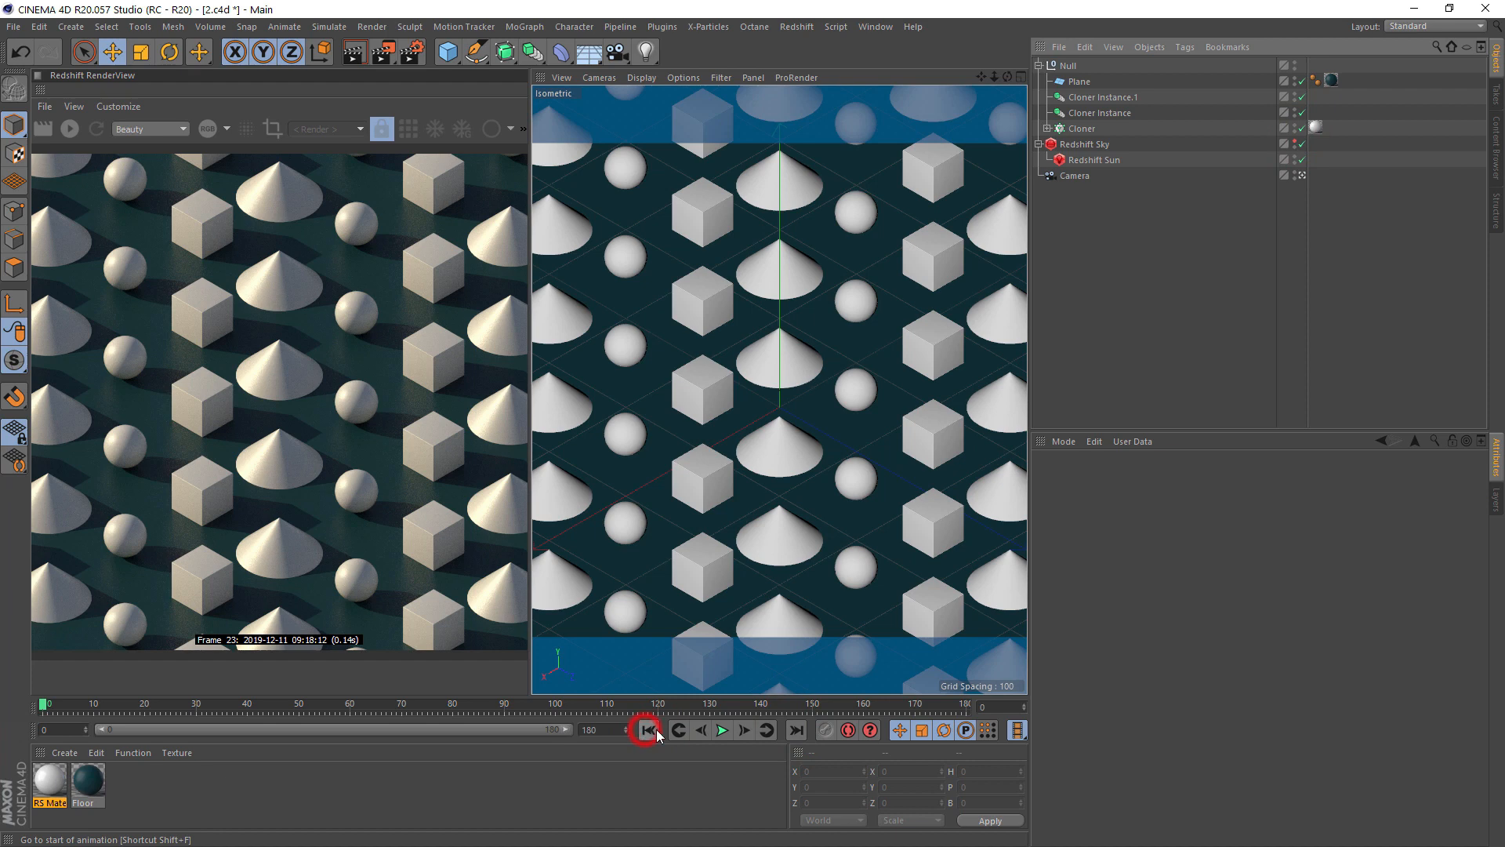
click(795, 730)
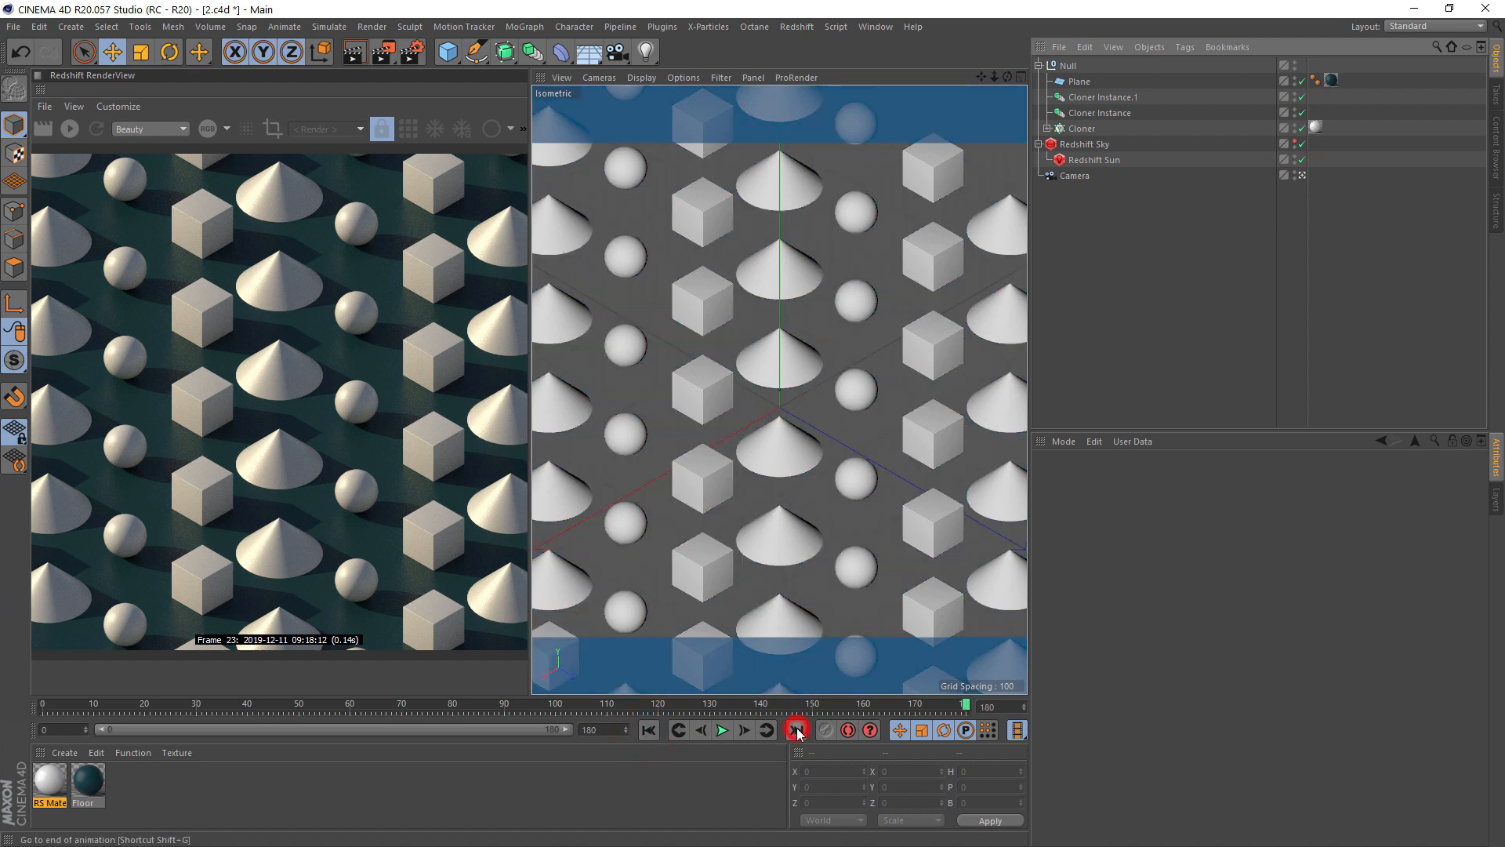
click(650, 731)
Set the Plane's width and height to 4000, and widen it slightly further while checking the floor coverage at frame 180
click(1074, 81)
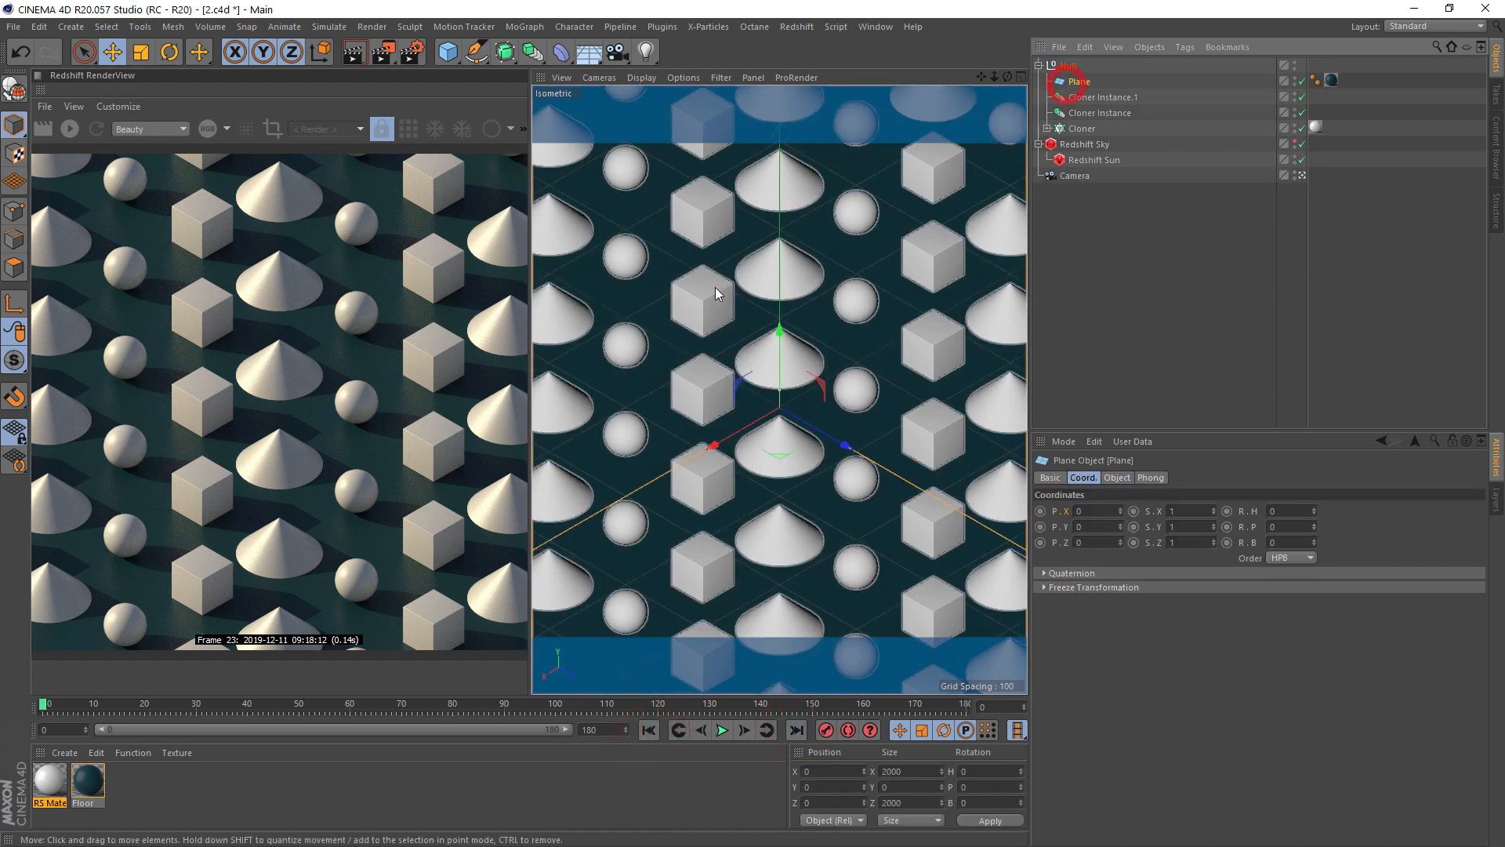
click(1127, 480)
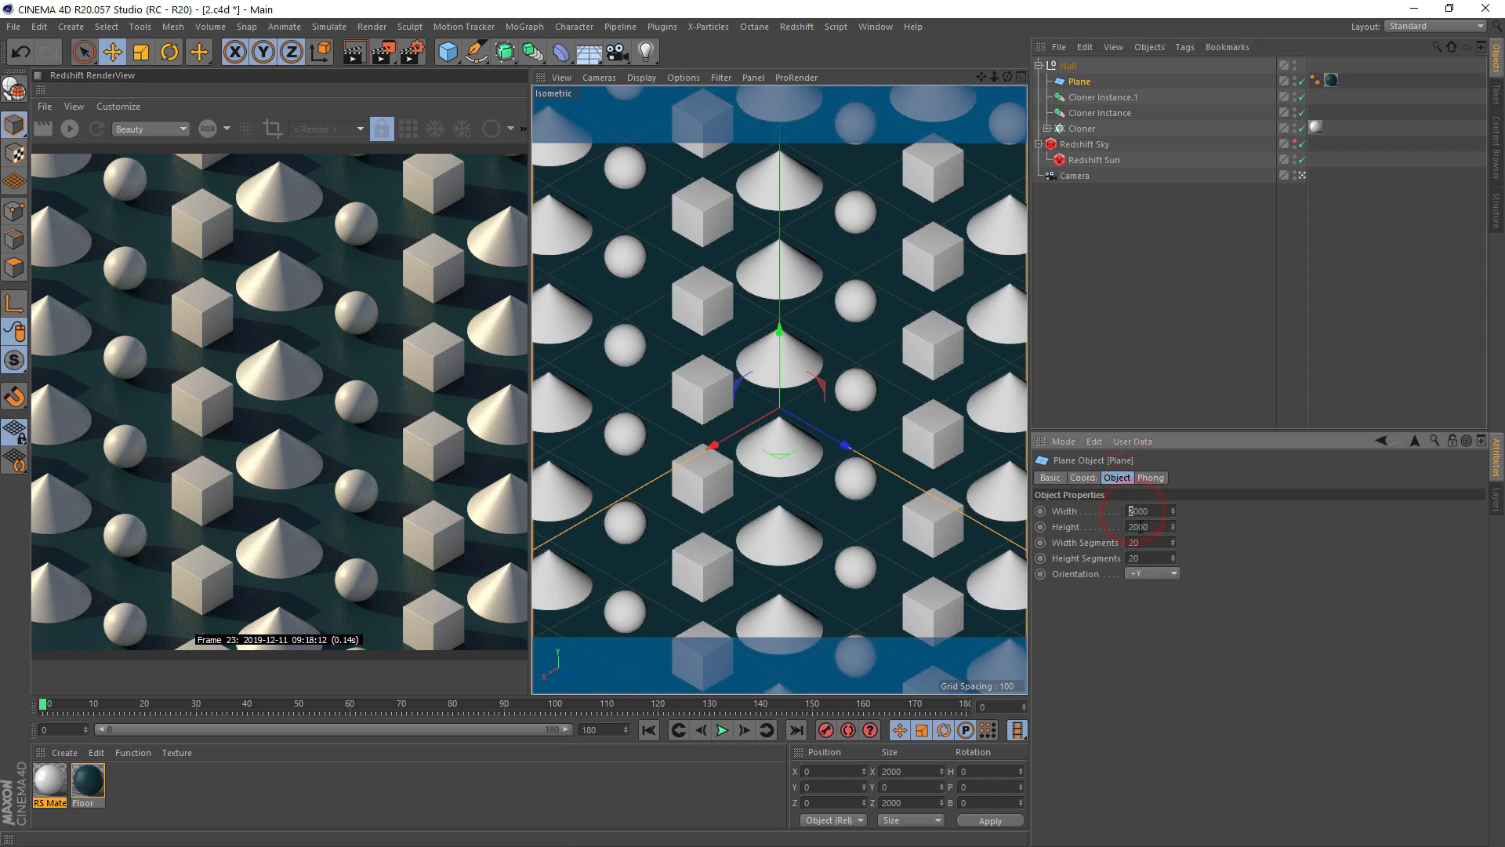
key(Return)
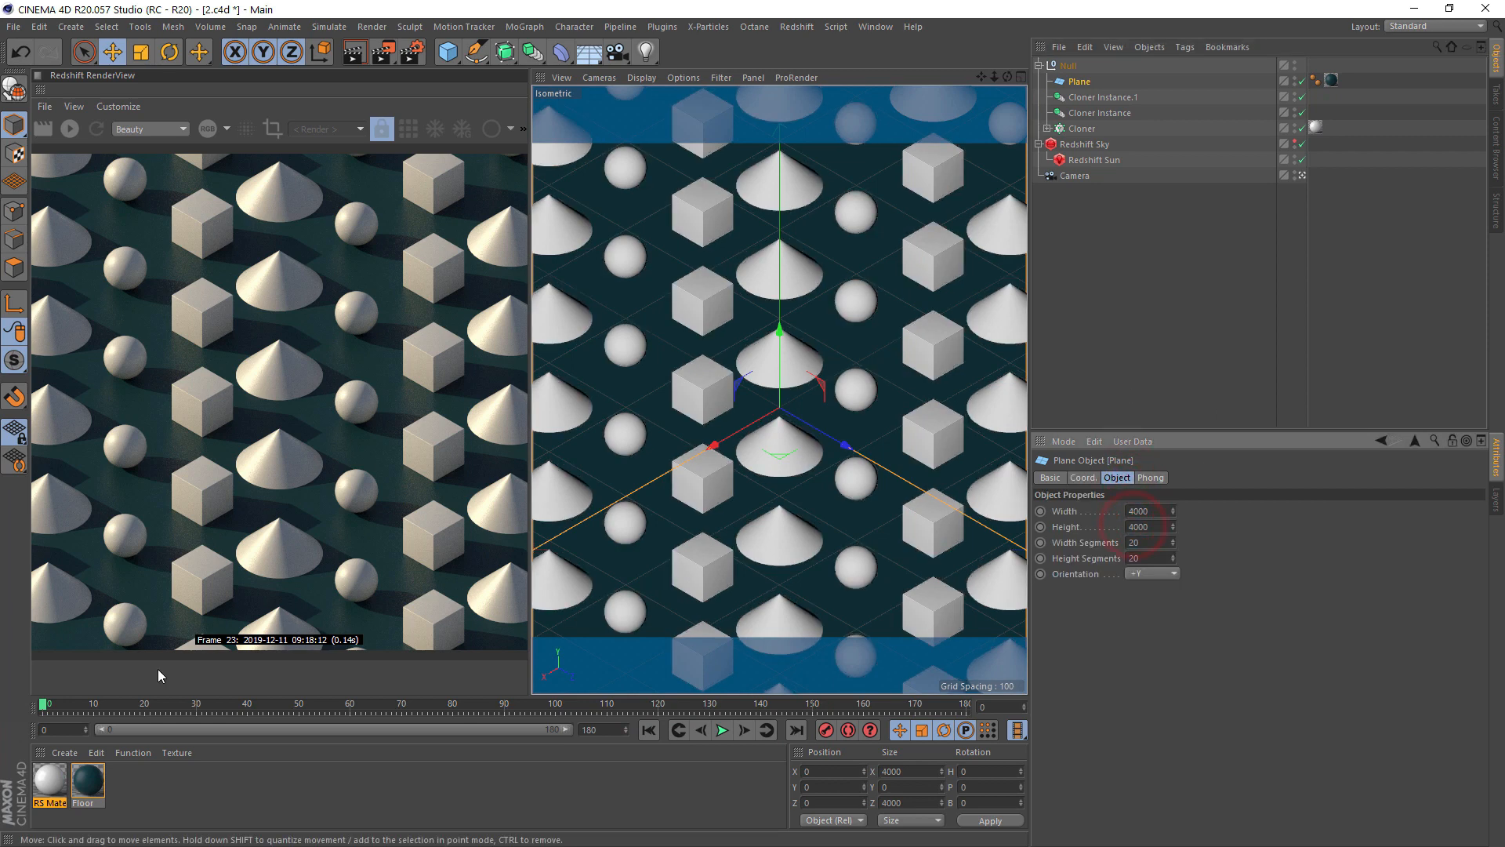
drag(121, 703, 1057, 710)
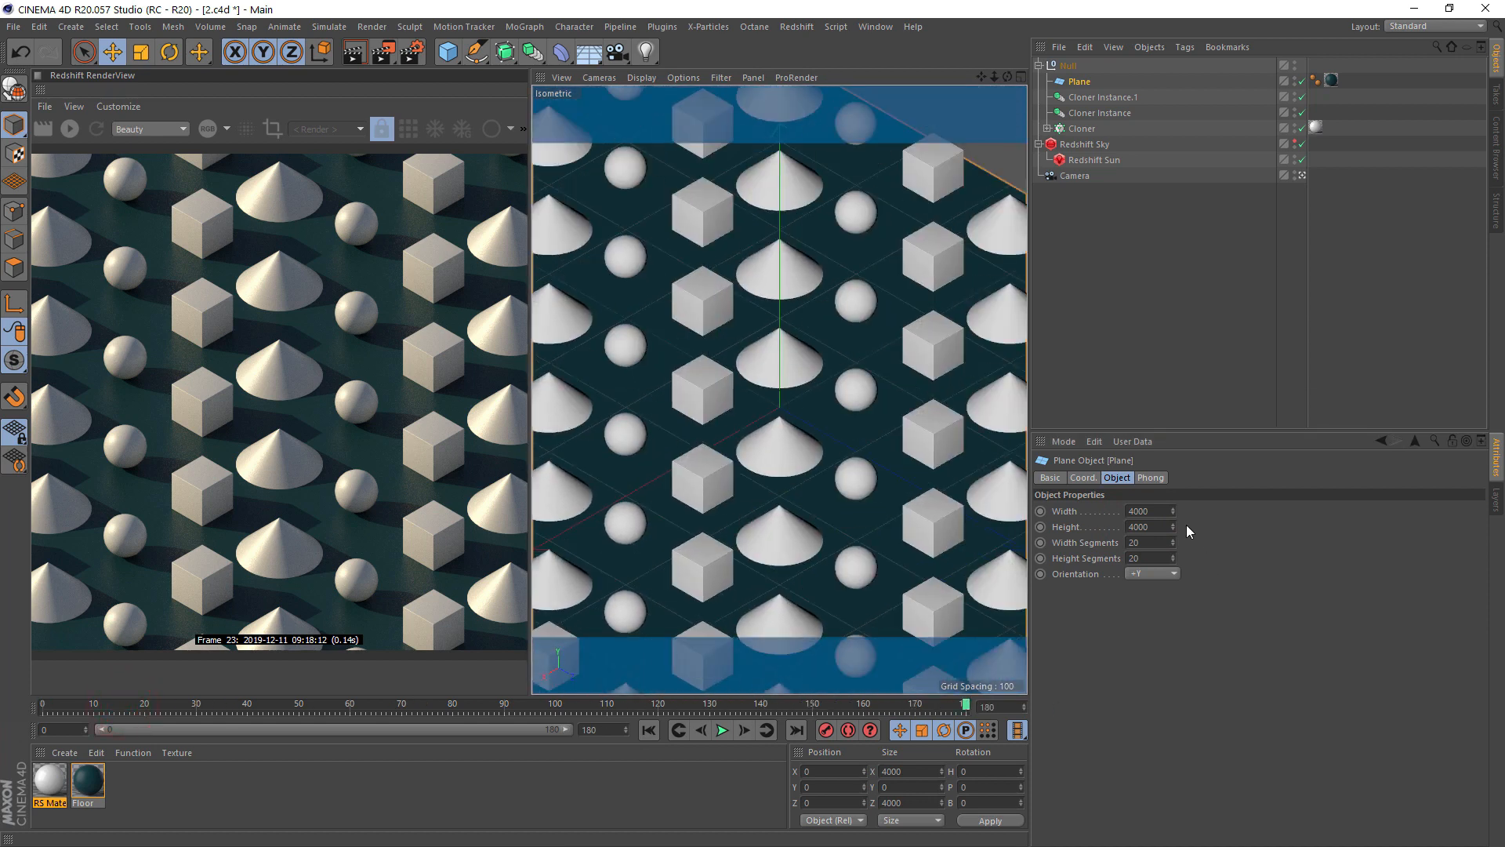
drag(1172, 511, 1160, 515)
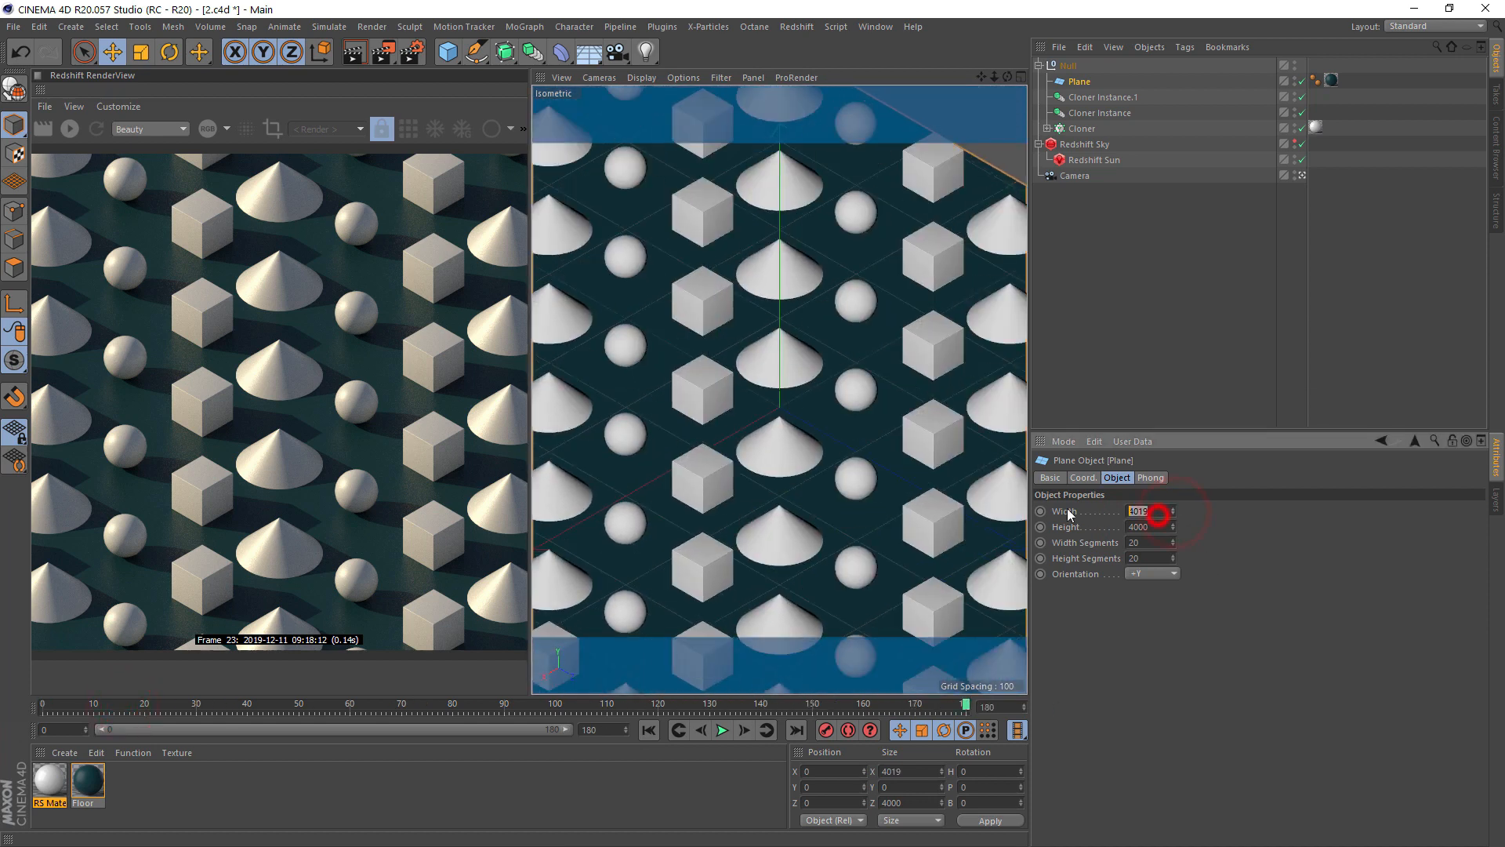
key(Return)
Play the Null's panning animation with nothing selected and stop it partway through
click(721, 730)
click(857, 430)
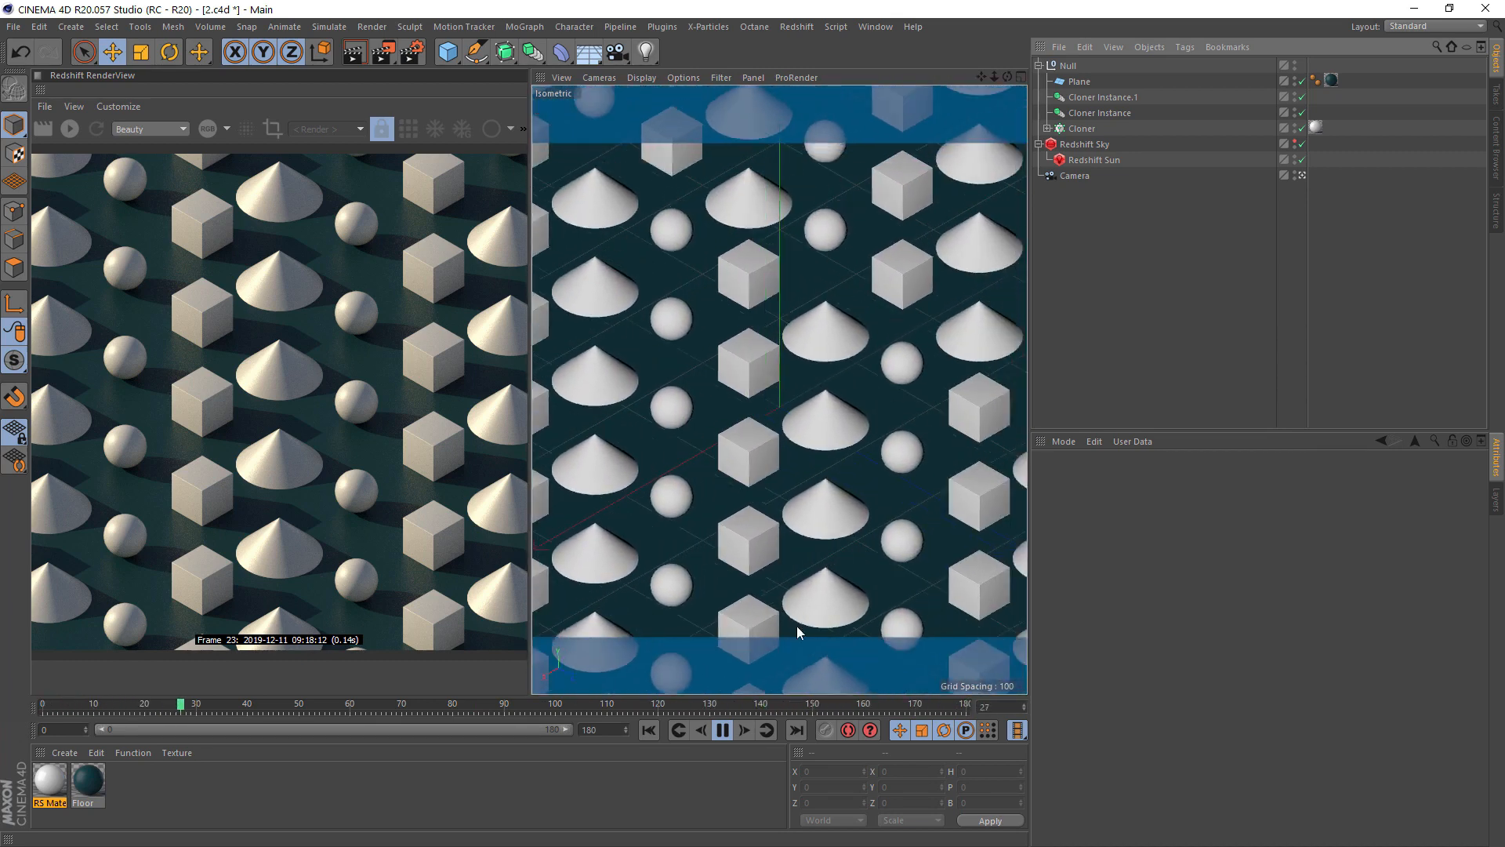
click(722, 730)
Extend the timeline and its preview range to 300 frames and move the Null's end keyframe to frame 300
click(1067, 65)
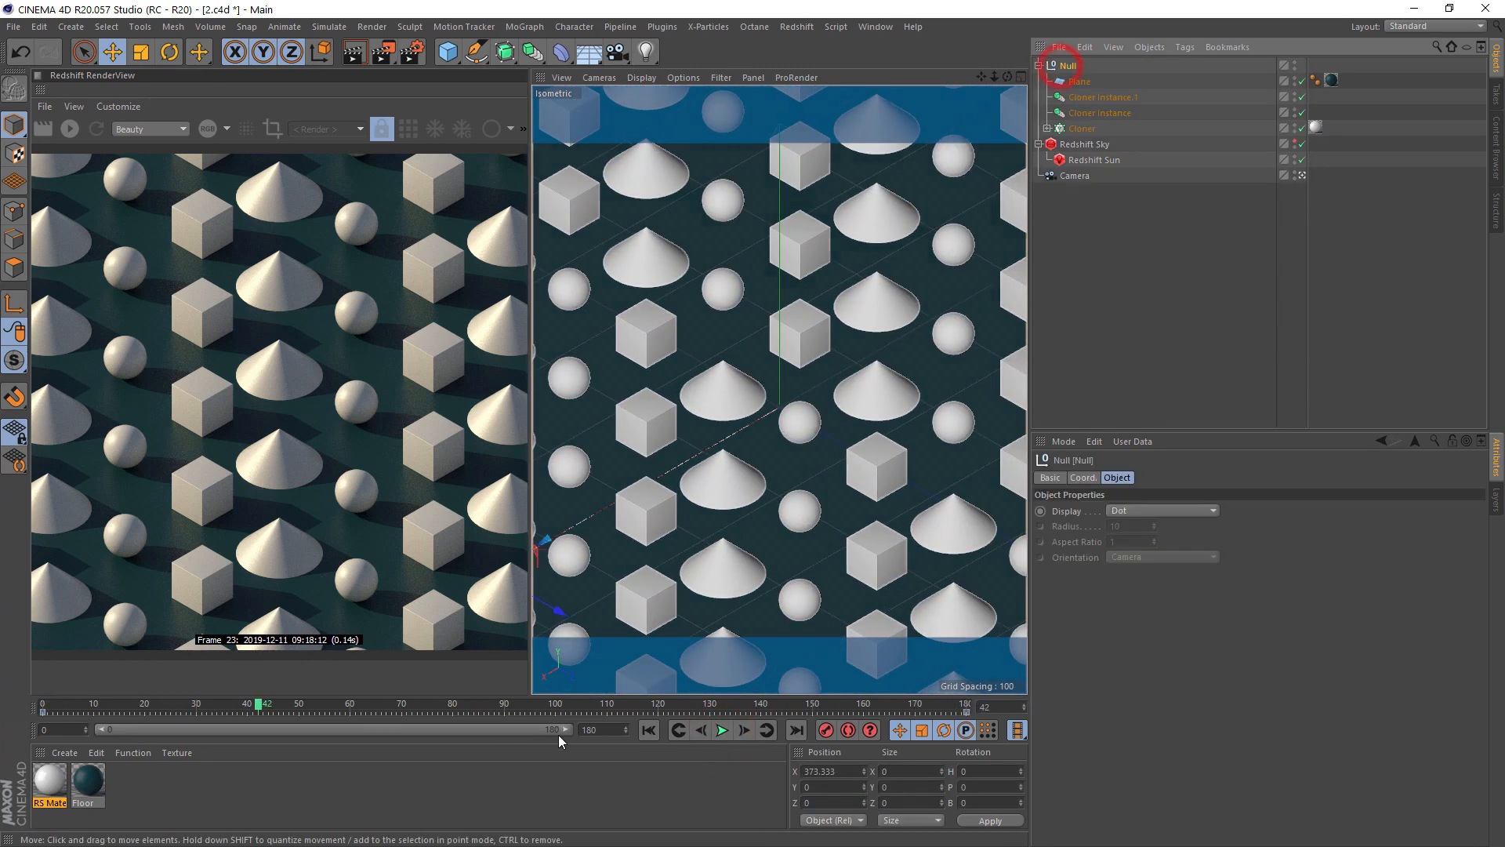
click(597, 729)
text(300)
key(Return)
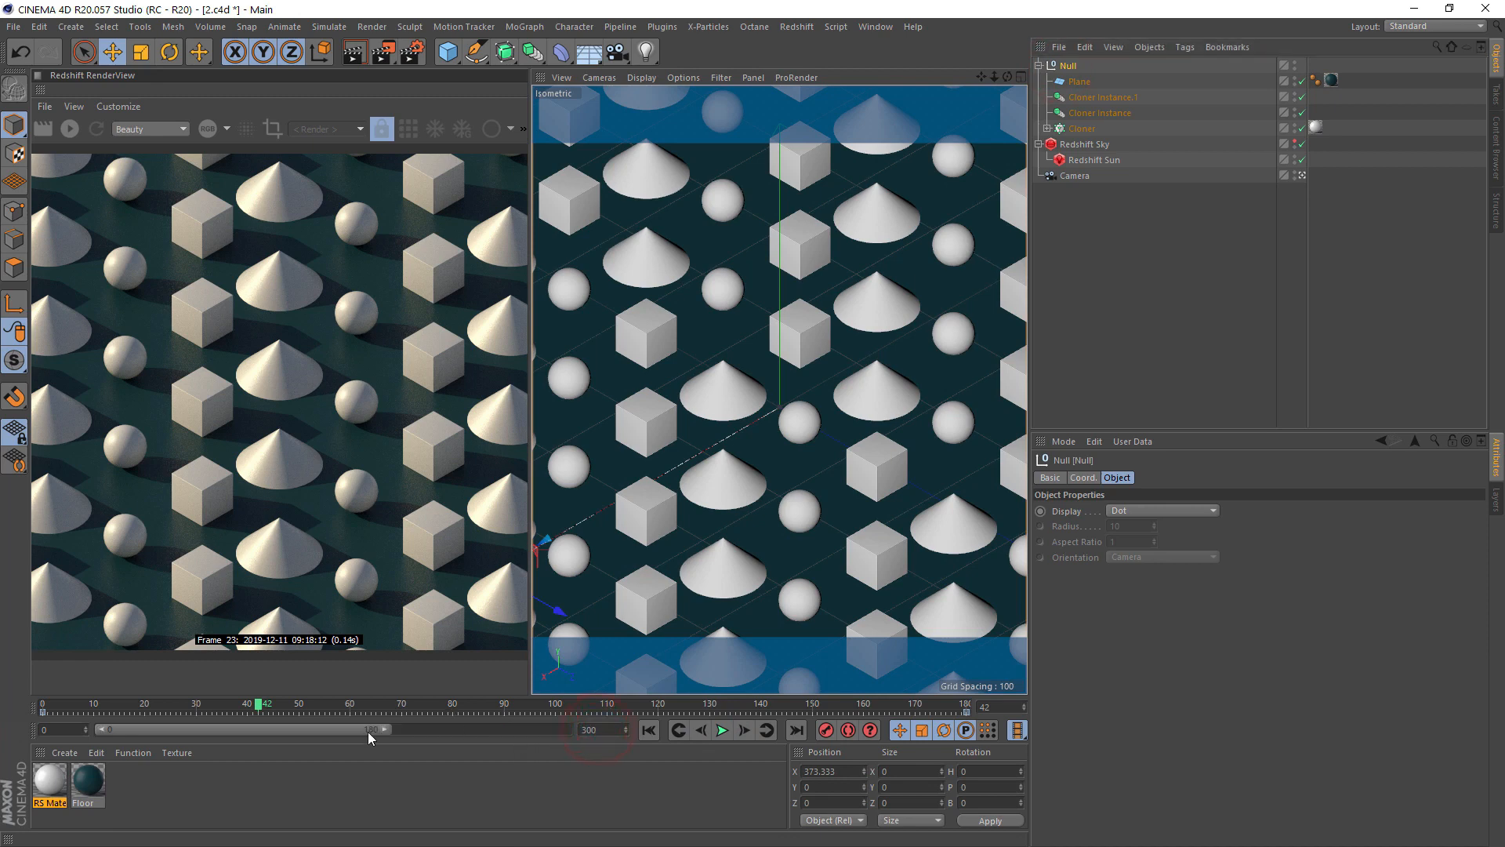
drag(394, 734, 966, 736)
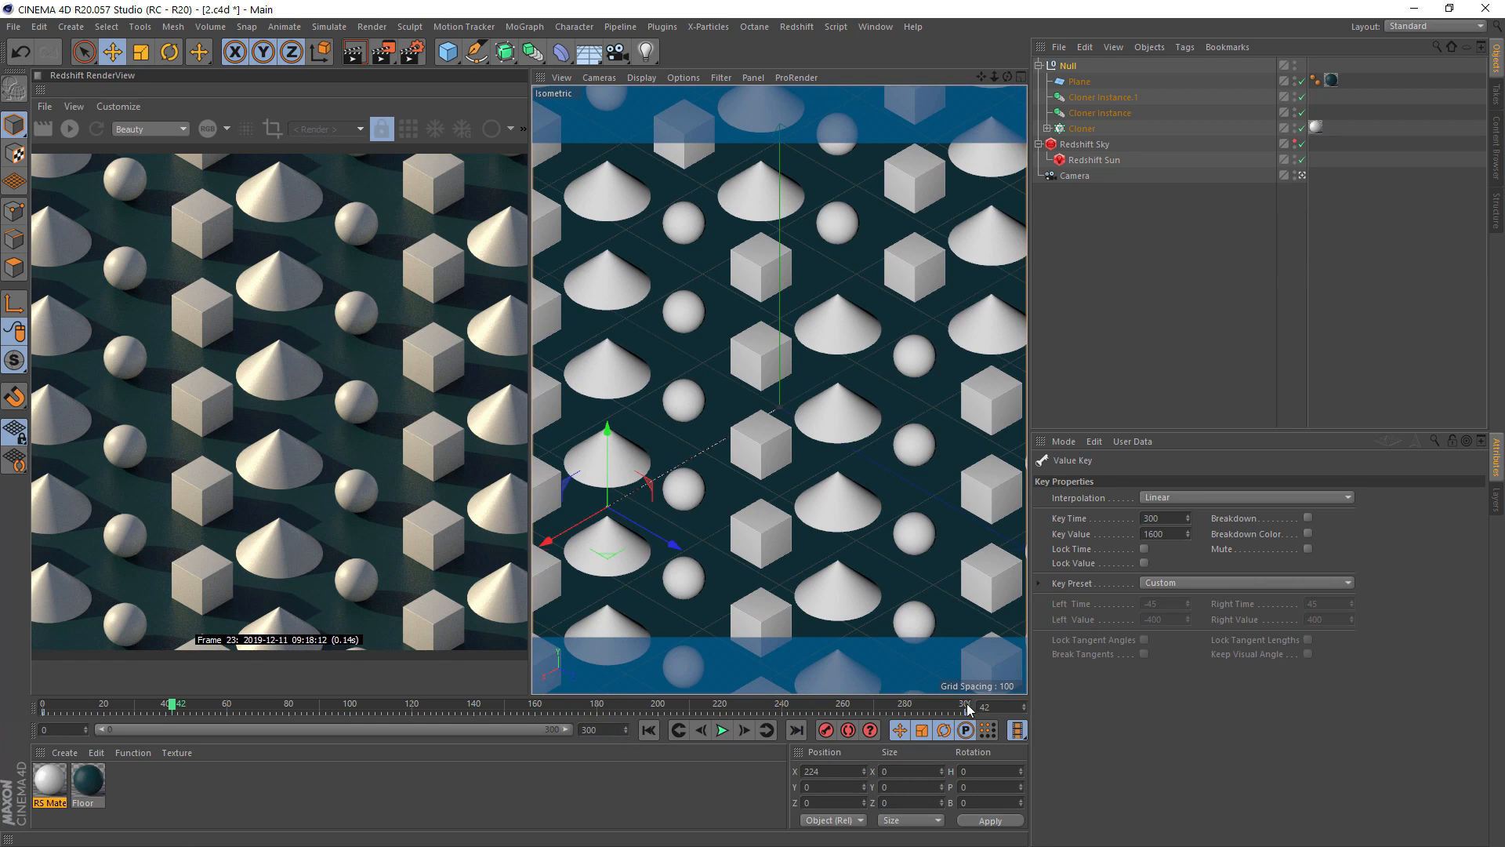
Switch repeatedly between frames 0 and 300 to examine whether the shapes and floor match for a seamless loop
click(793, 730)
click(648, 730)
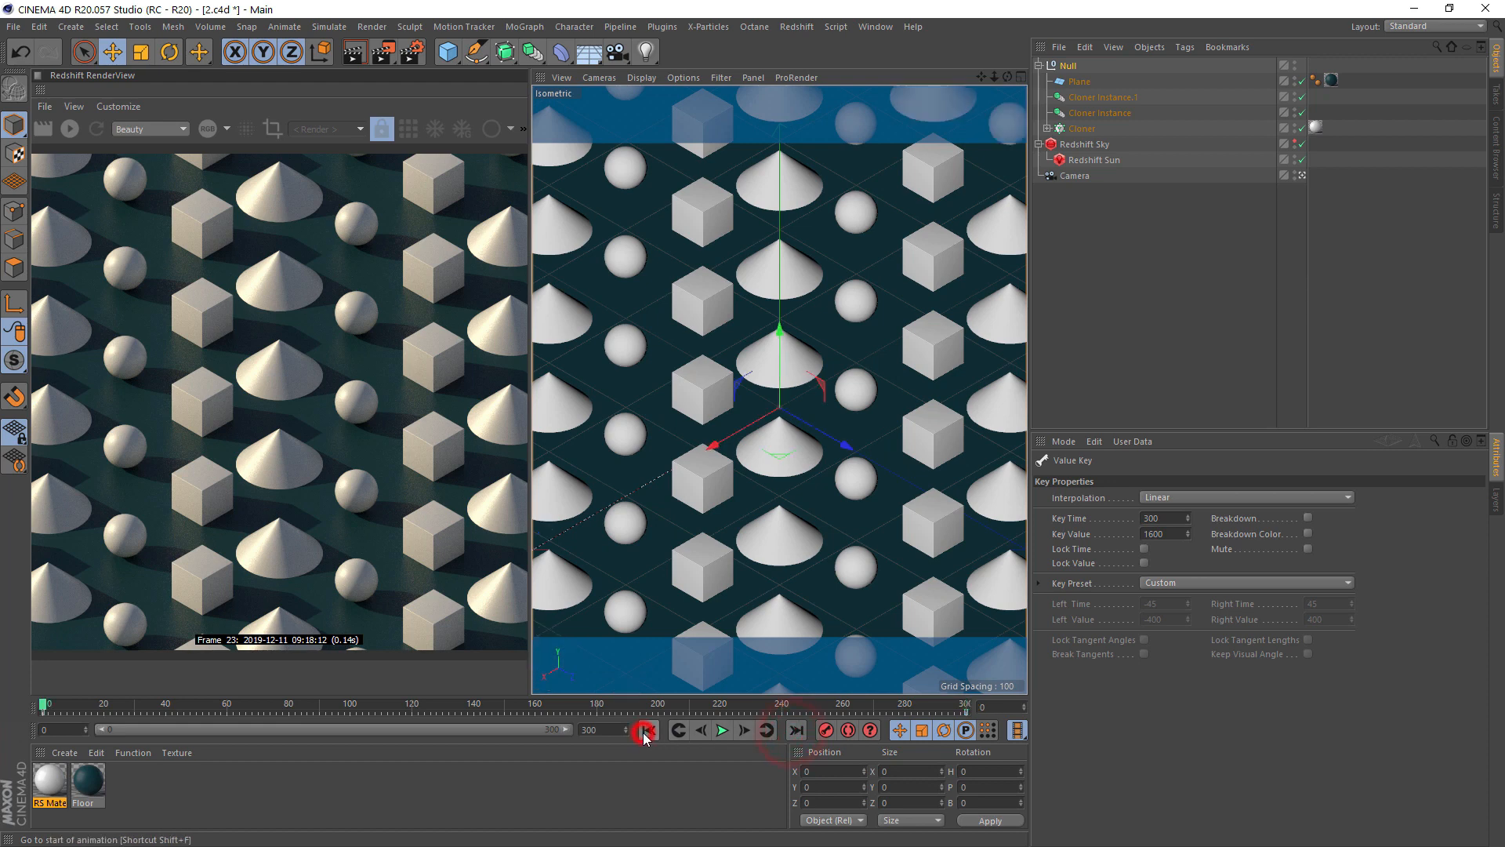
click(796, 730)
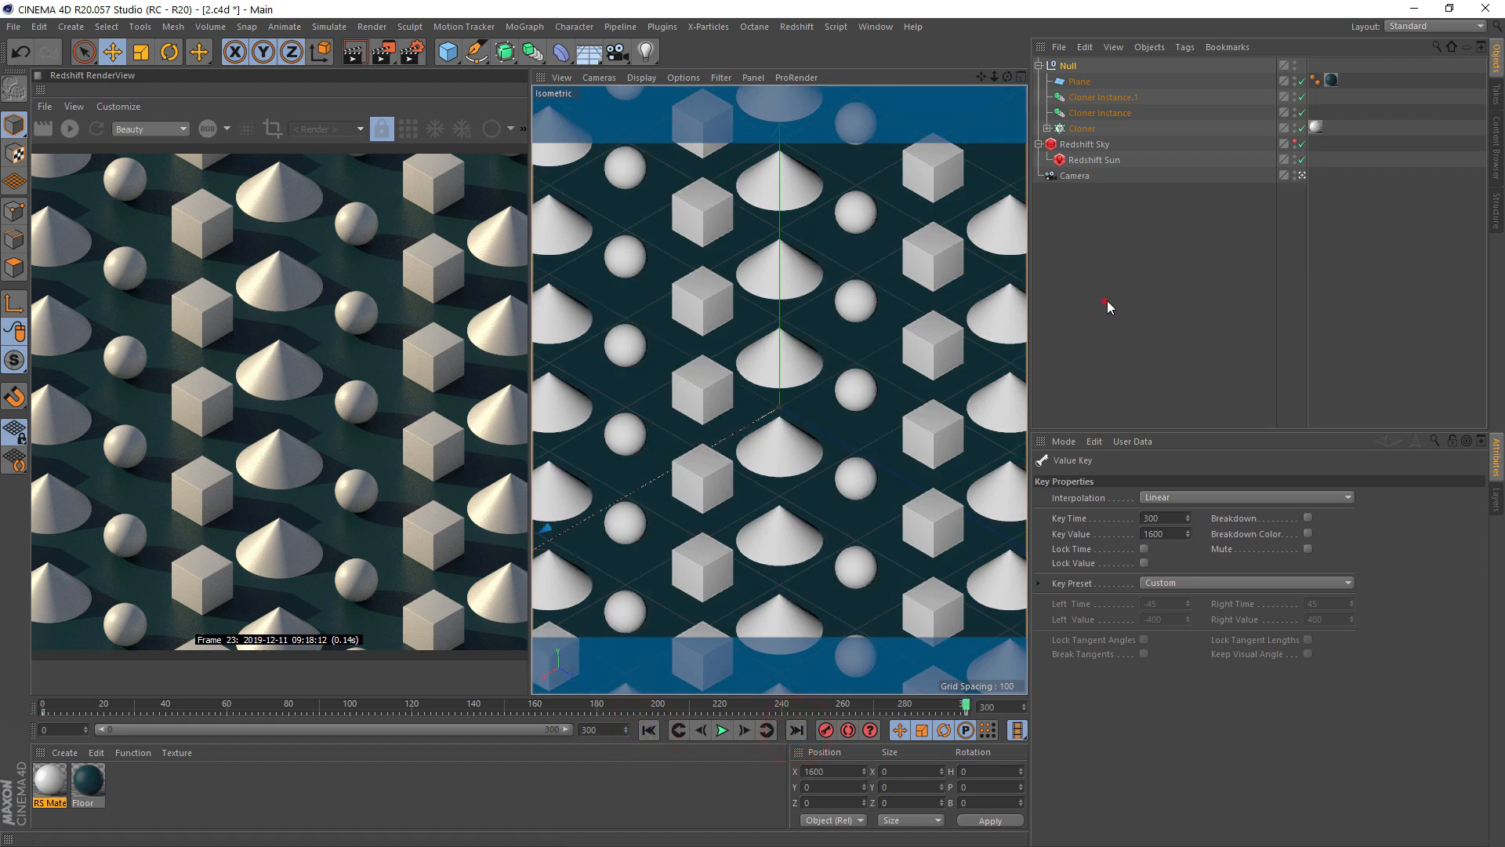
click(1105, 302)
click(648, 730)
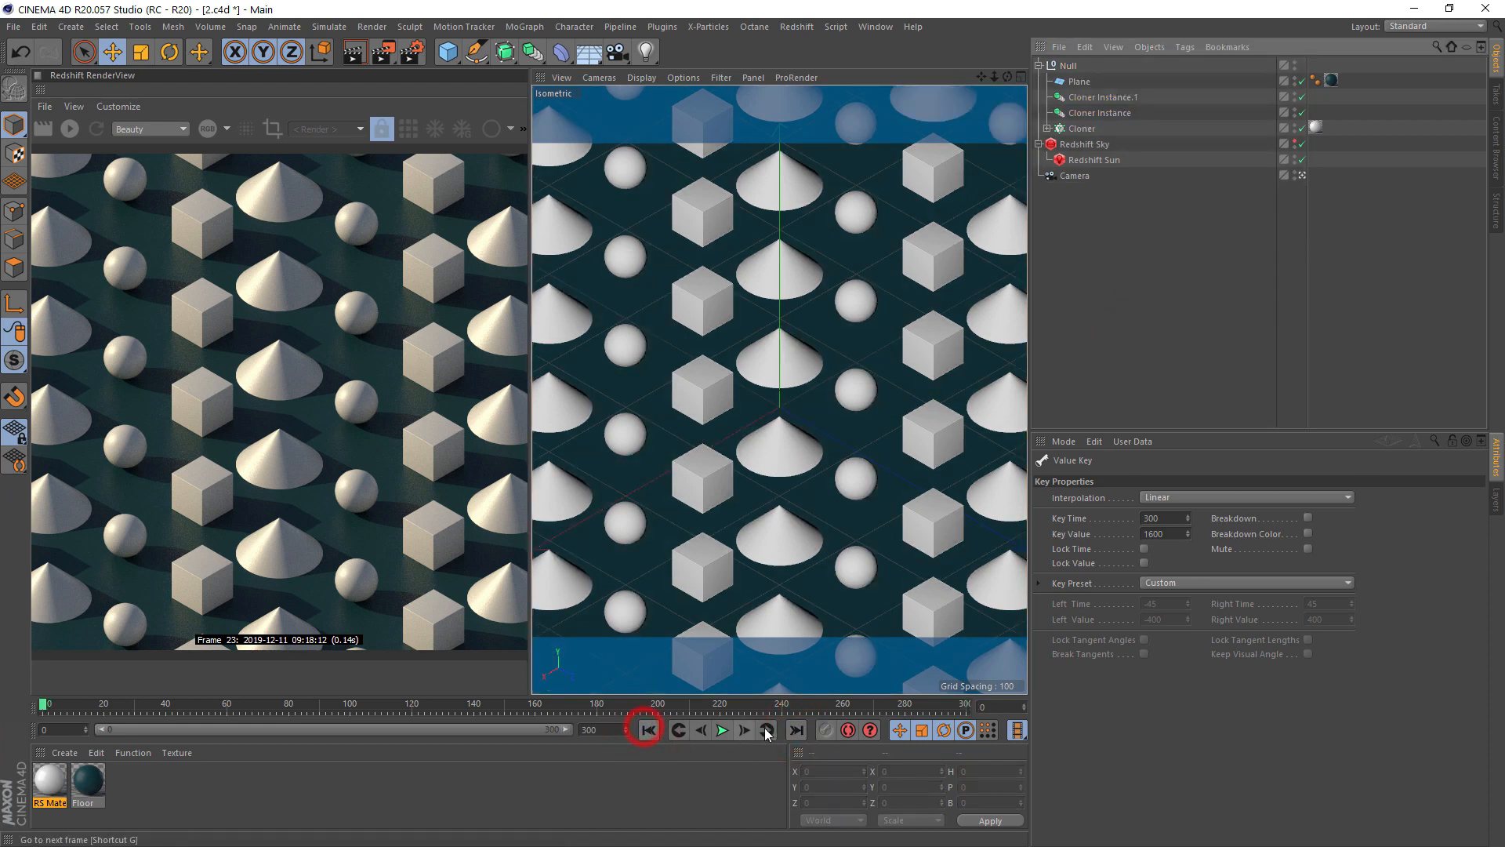
click(796, 729)
click(649, 730)
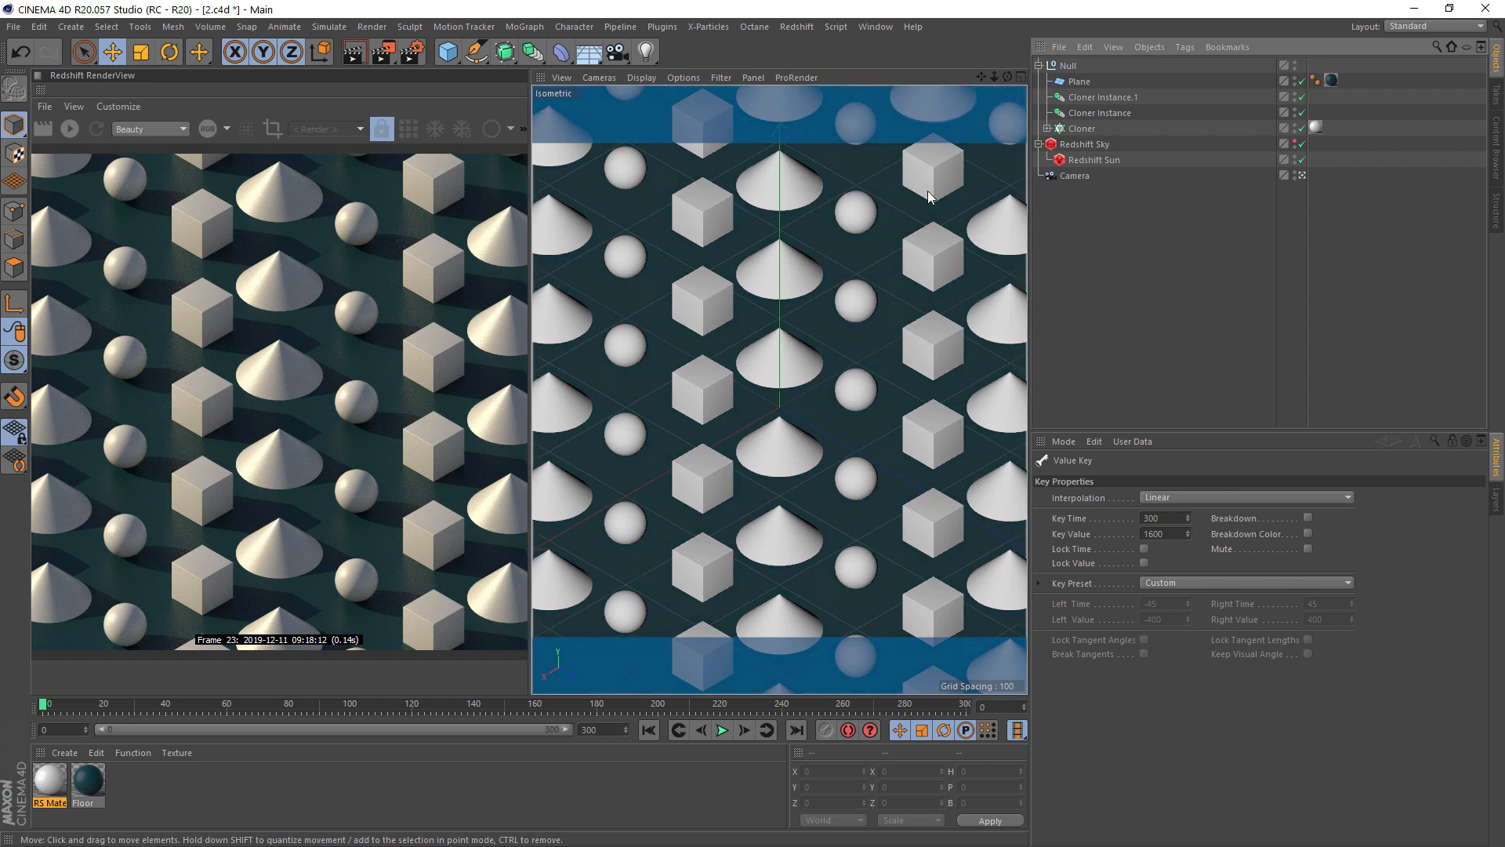
click(795, 730)
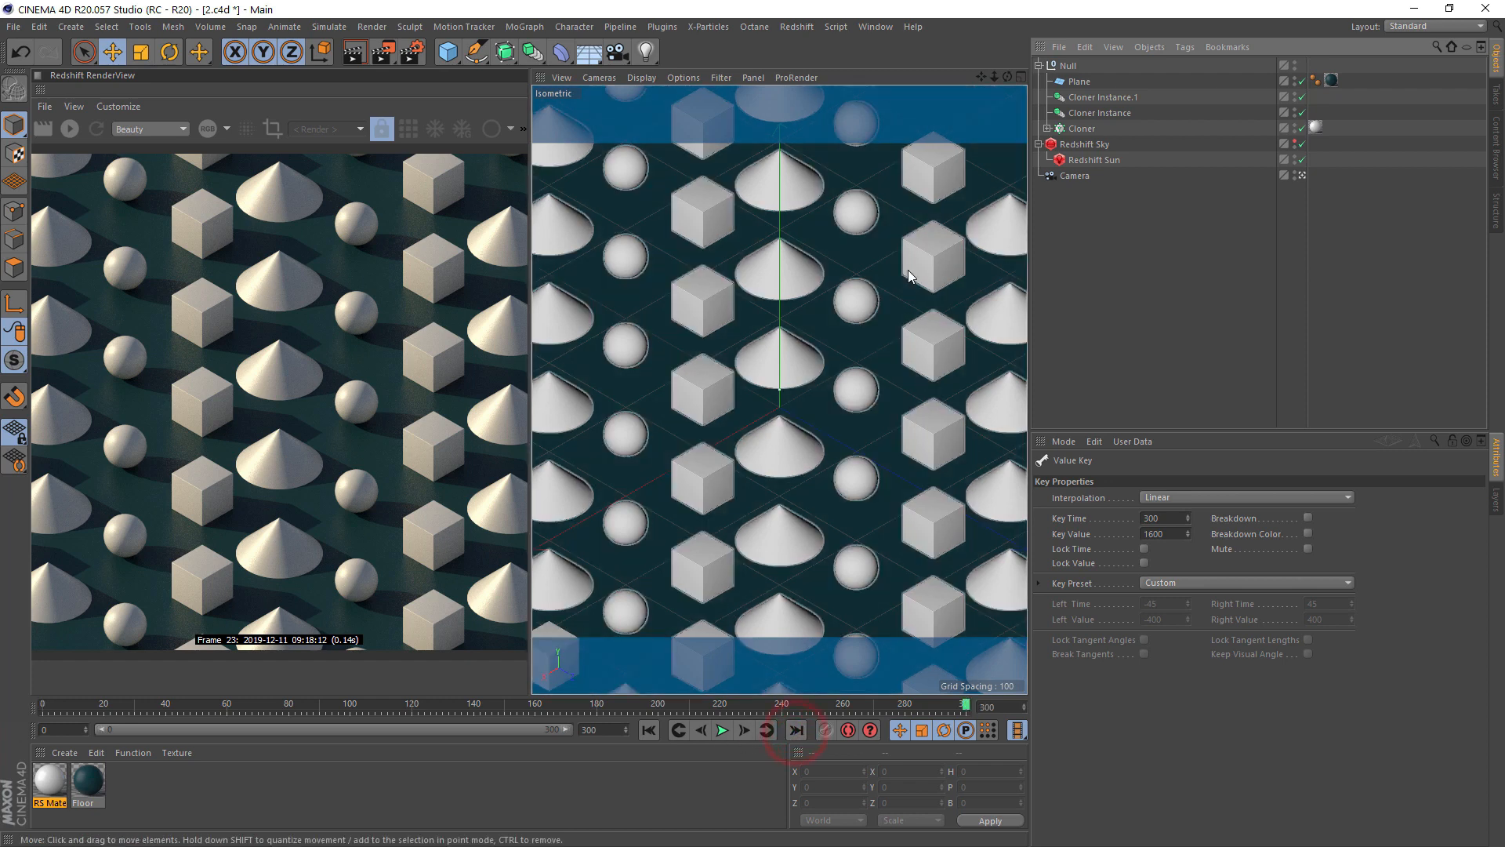
Duplicate Cloner Instance.1 inside the Null and offset the copy another -800 along X, to -2400
click(1098, 97)
click(1083, 113)
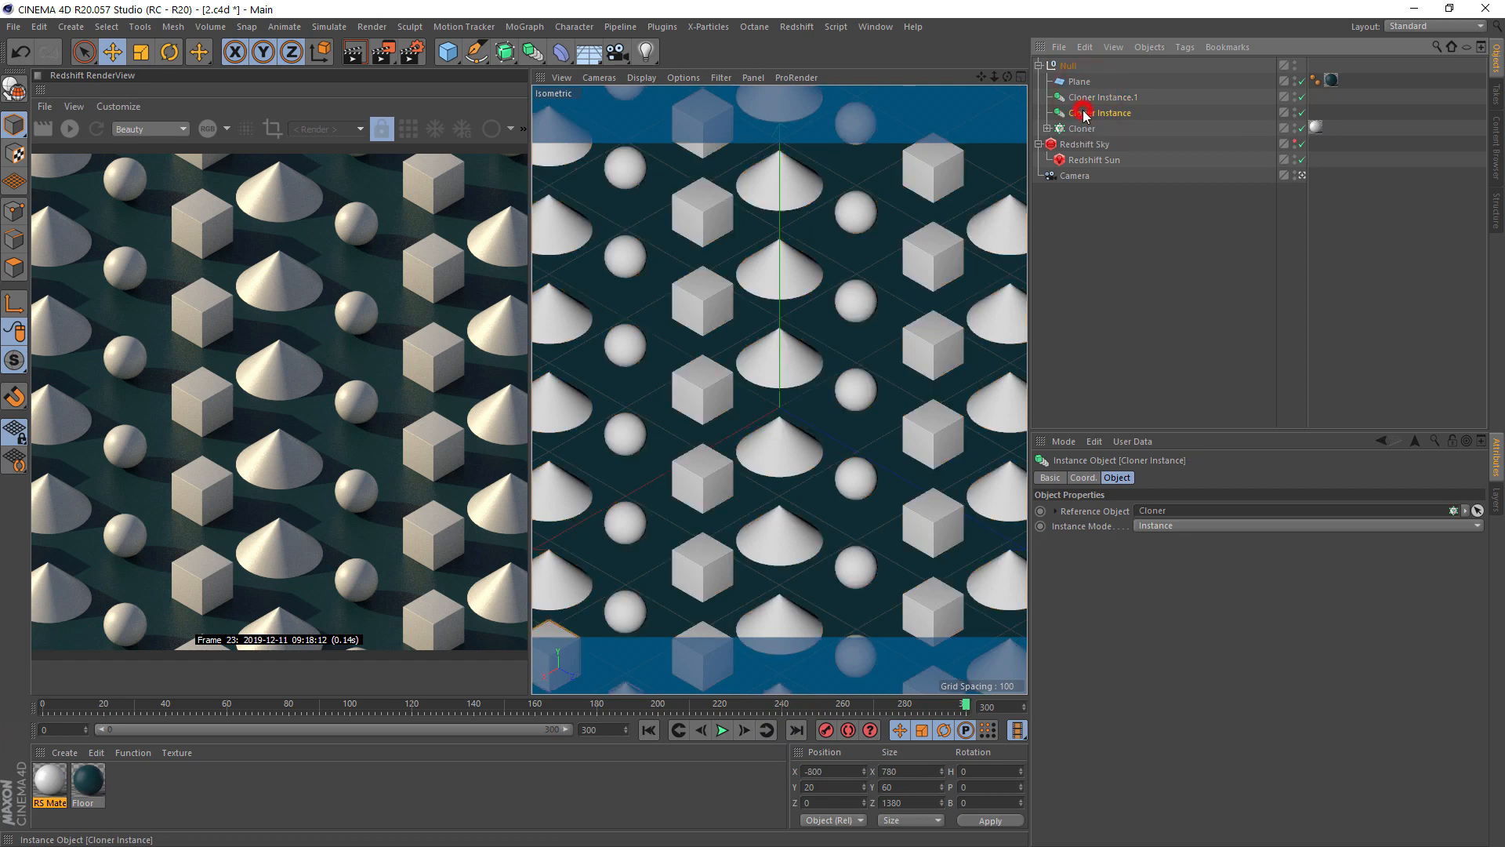
drag(1097, 97, 1105, 95)
click(1083, 478)
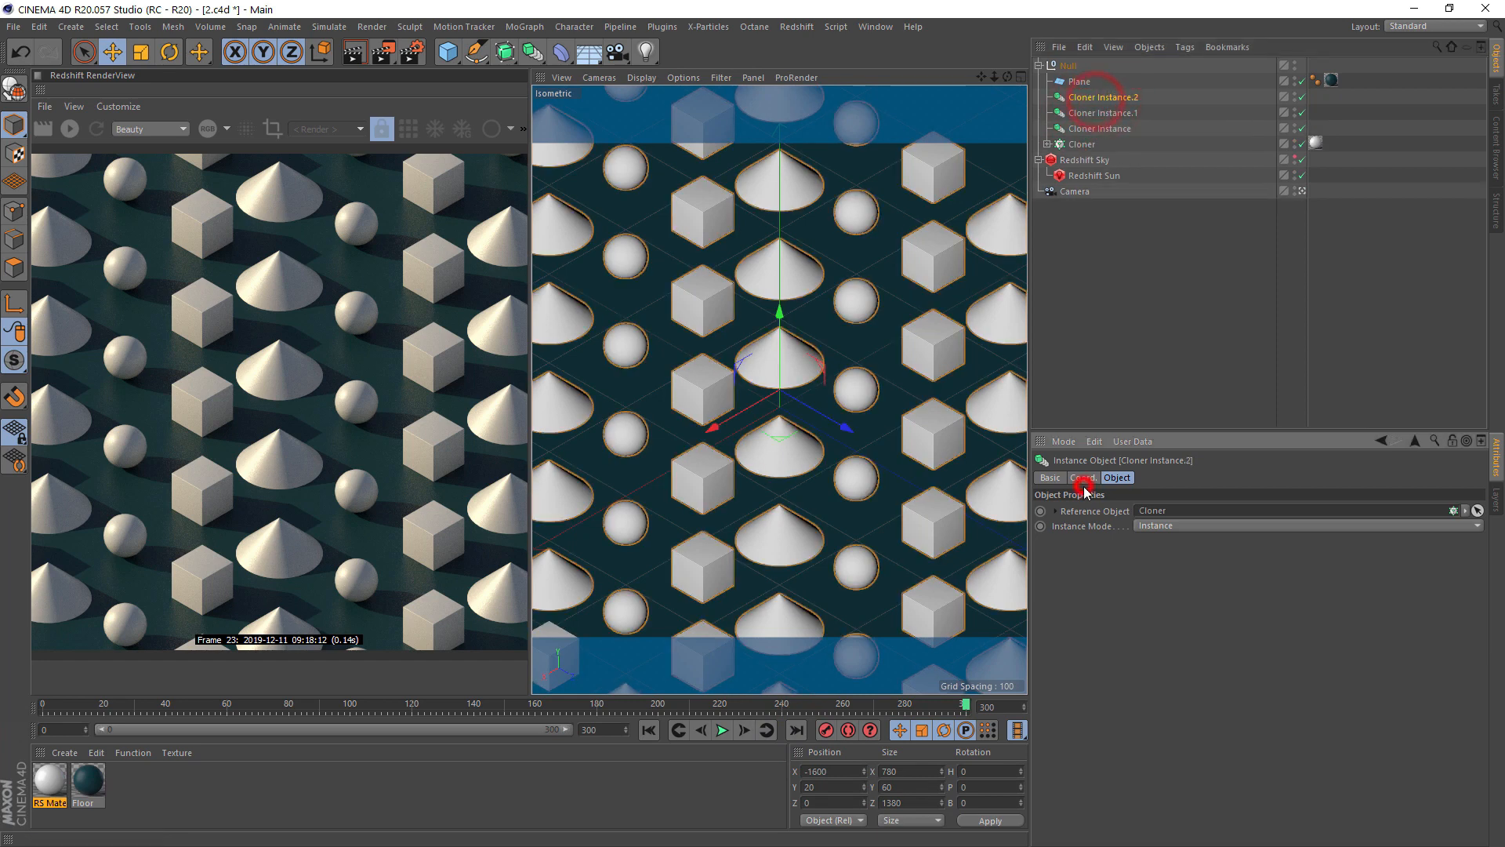
click(1104, 511)
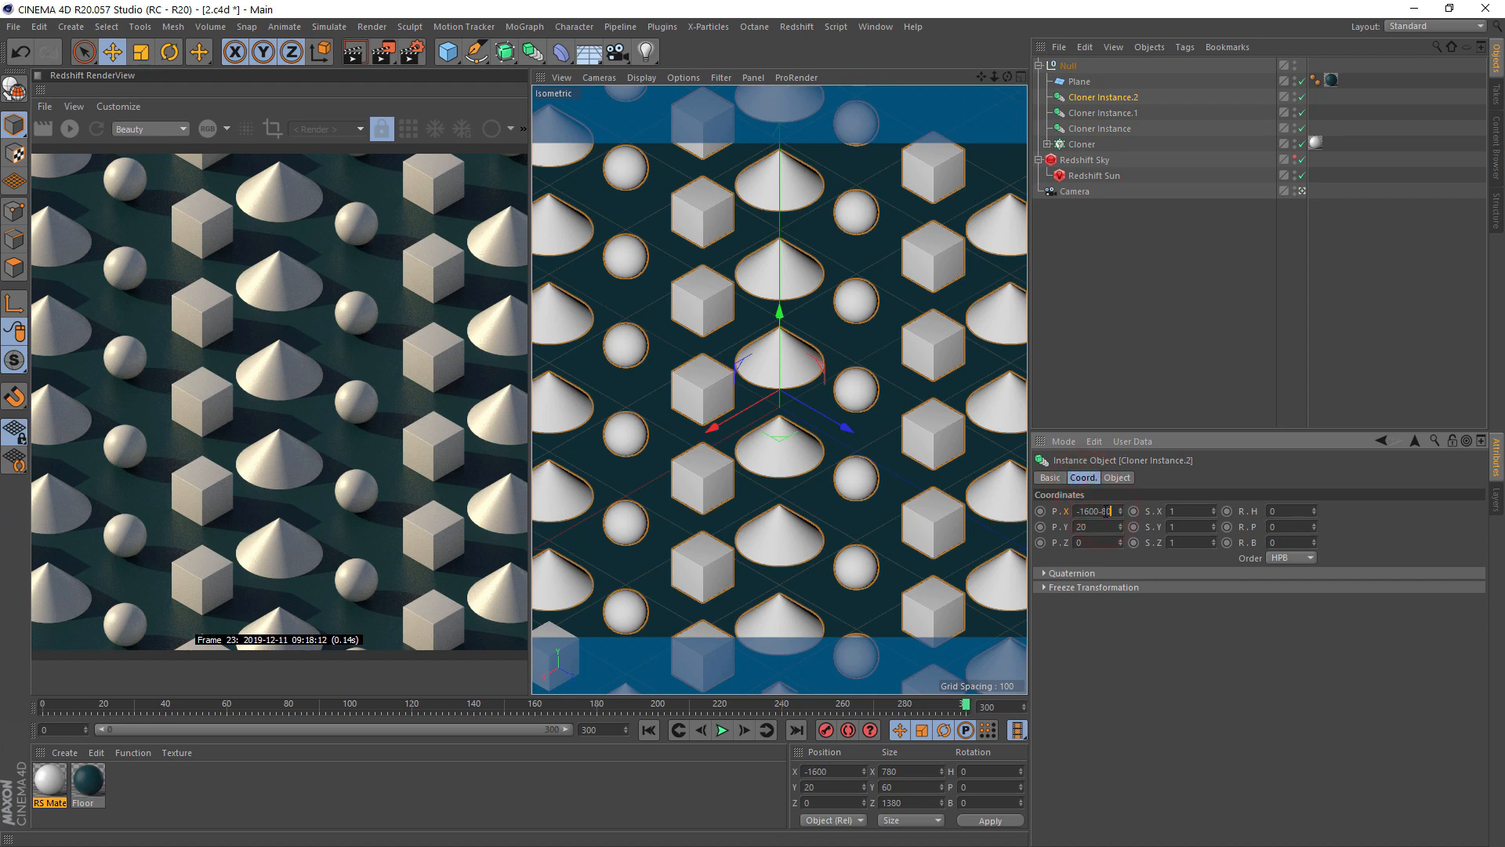
text(-800)
key(Return)
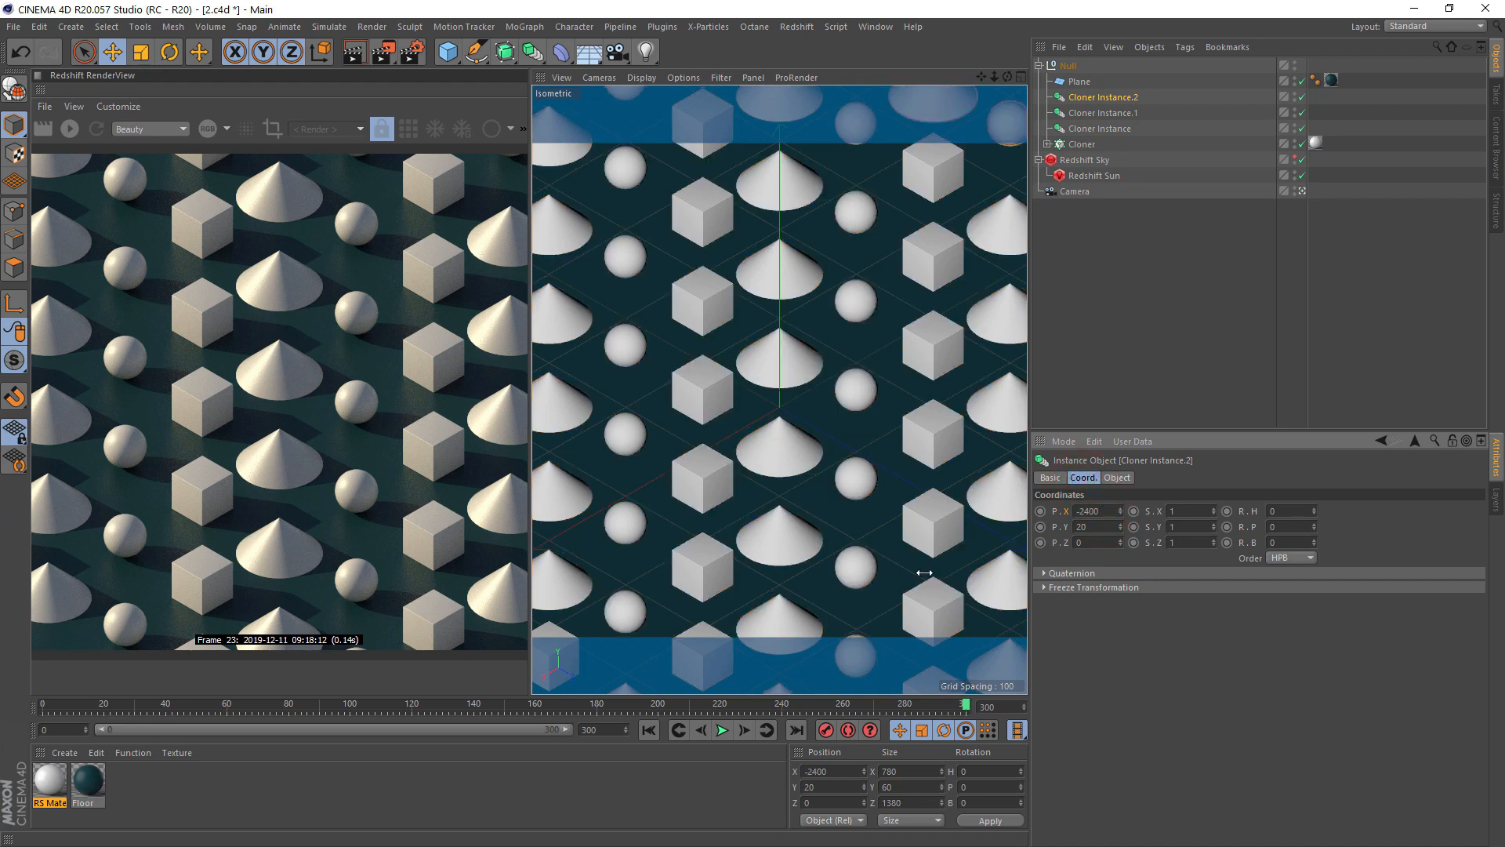
Return to frame 0 with nothing selected and shorten the preview range to end at frame 299
click(648, 729)
click(649, 730)
click(1056, 271)
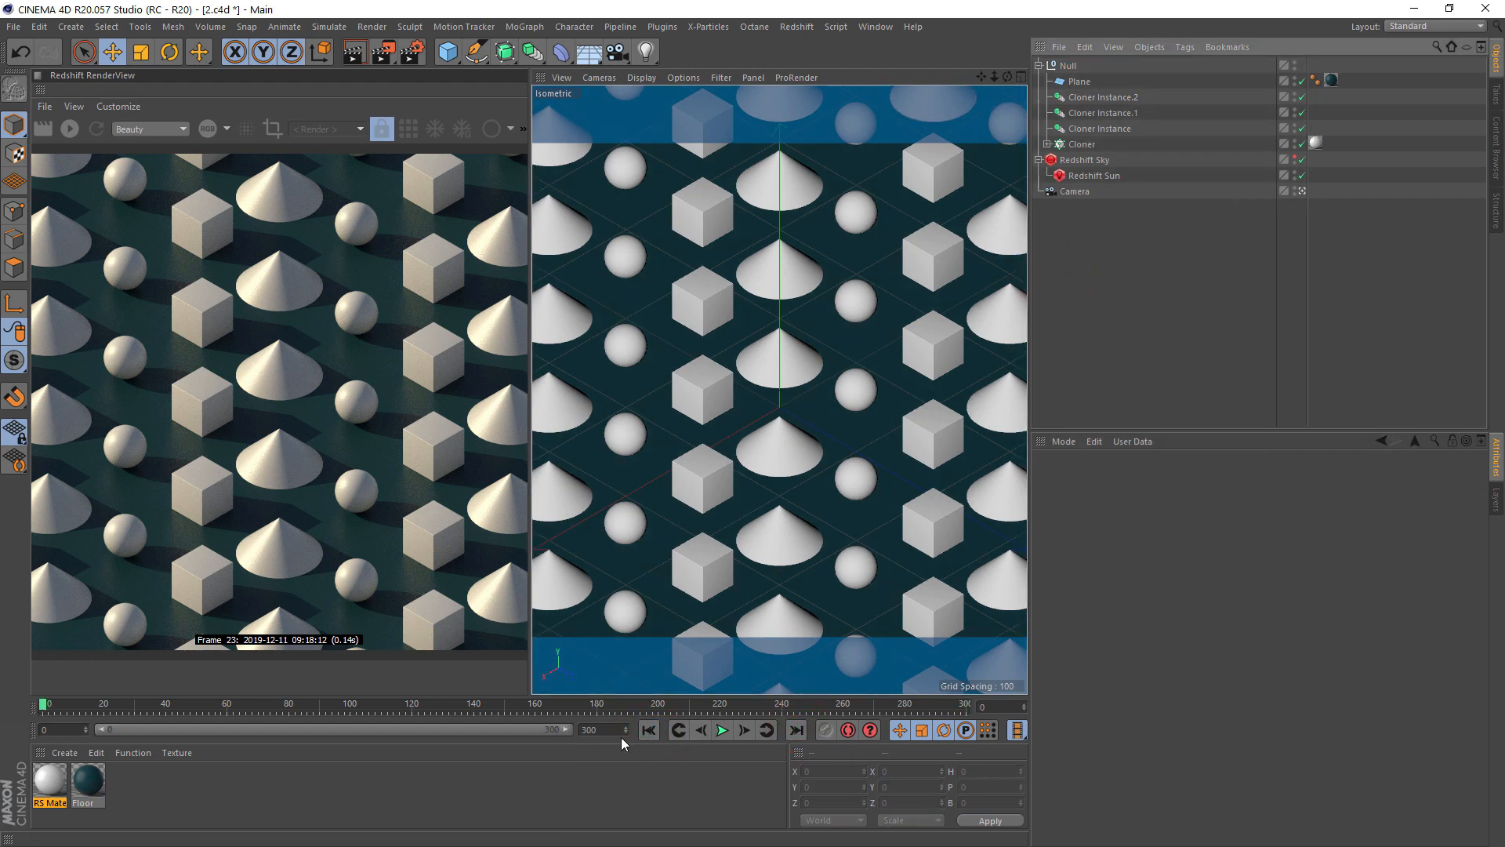
click(625, 733)
Play the panning animation, stop it, and compare the last frame with frame 0 for a seamless loop
click(722, 730)
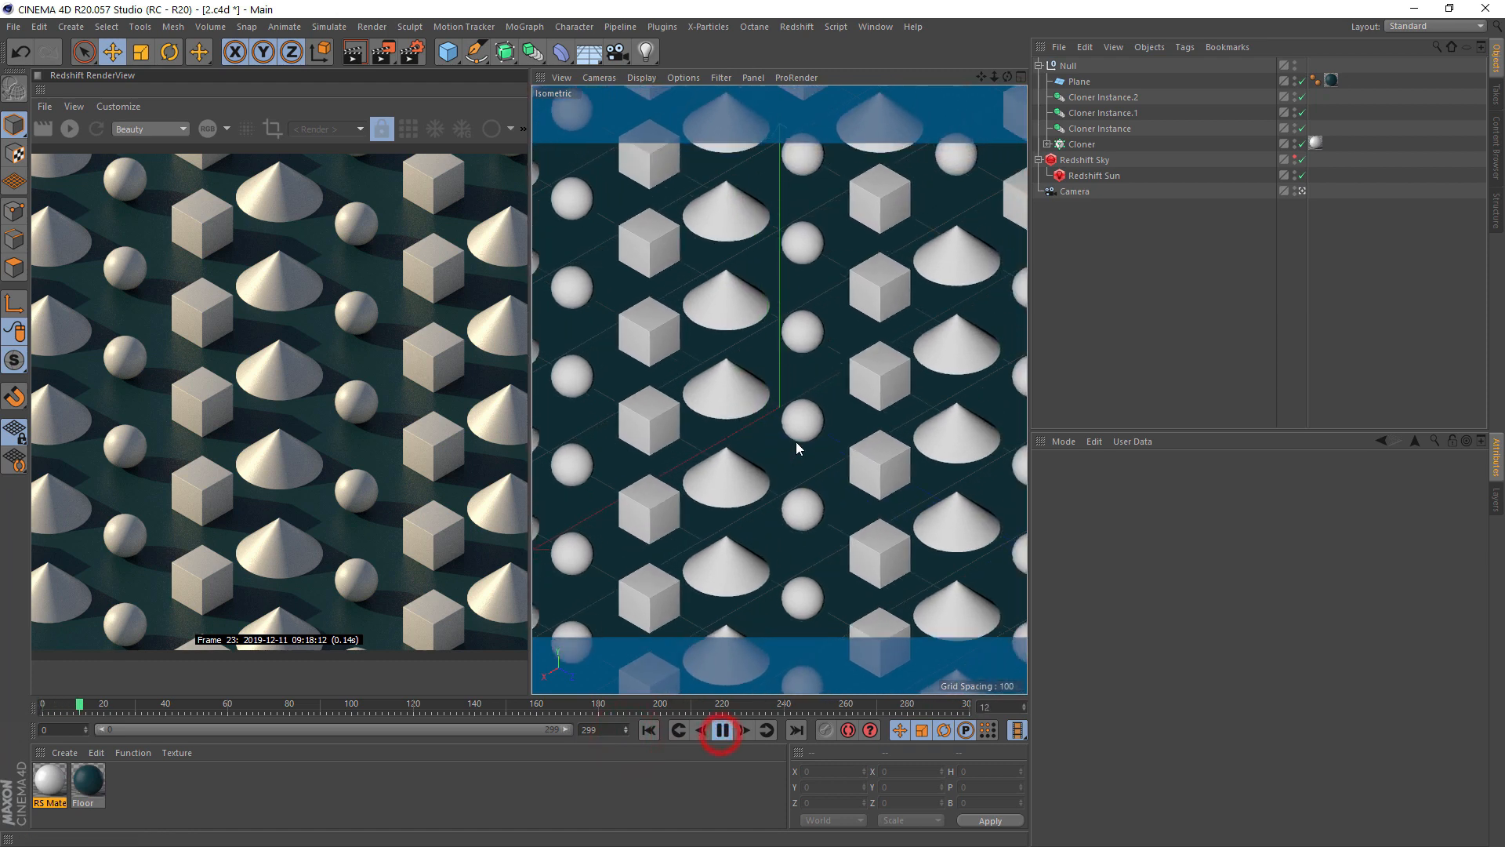
click(1109, 301)
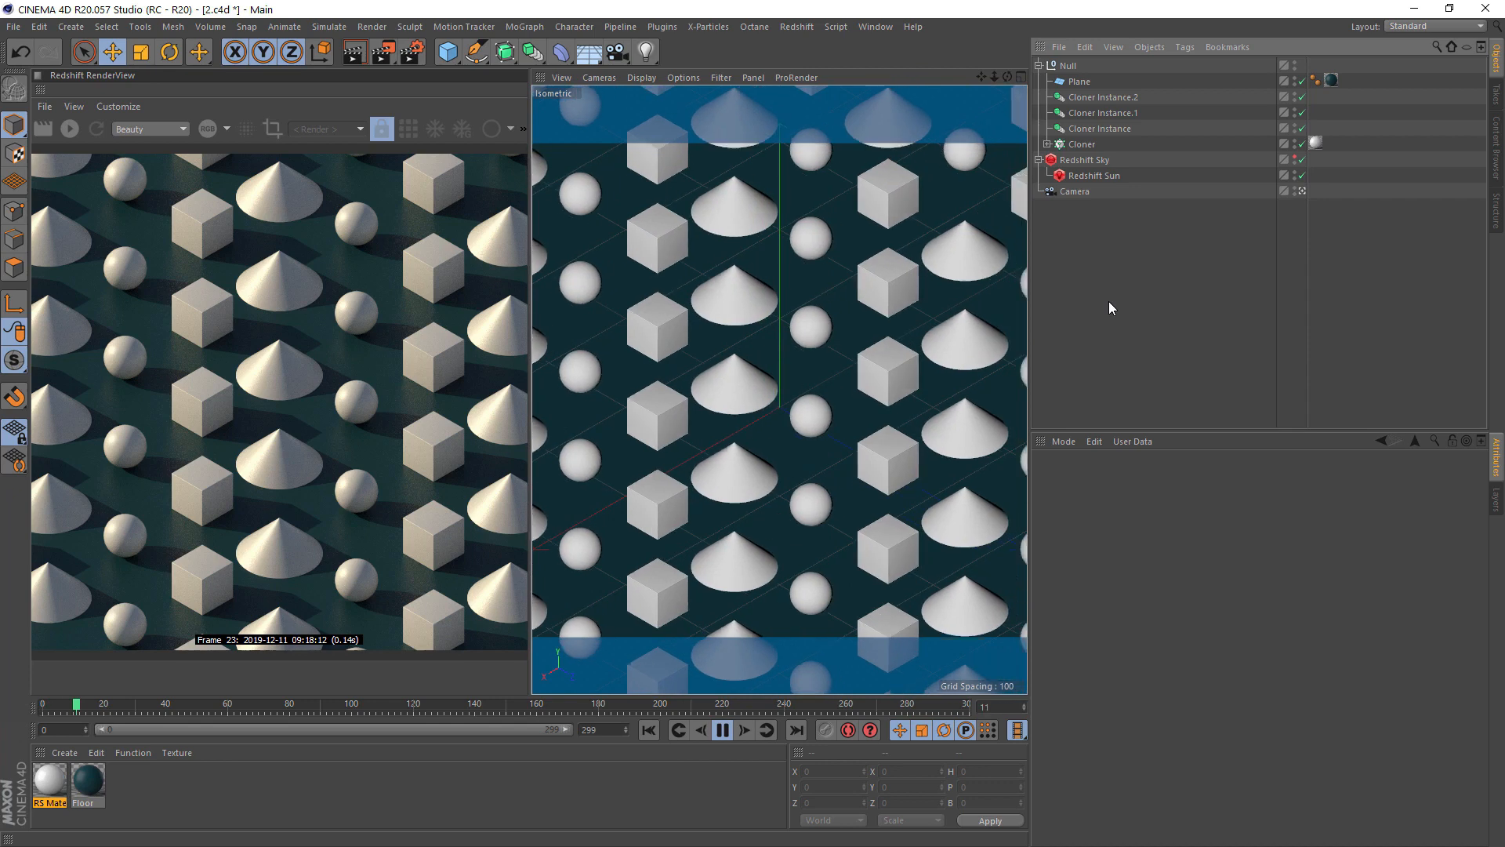
click(722, 730)
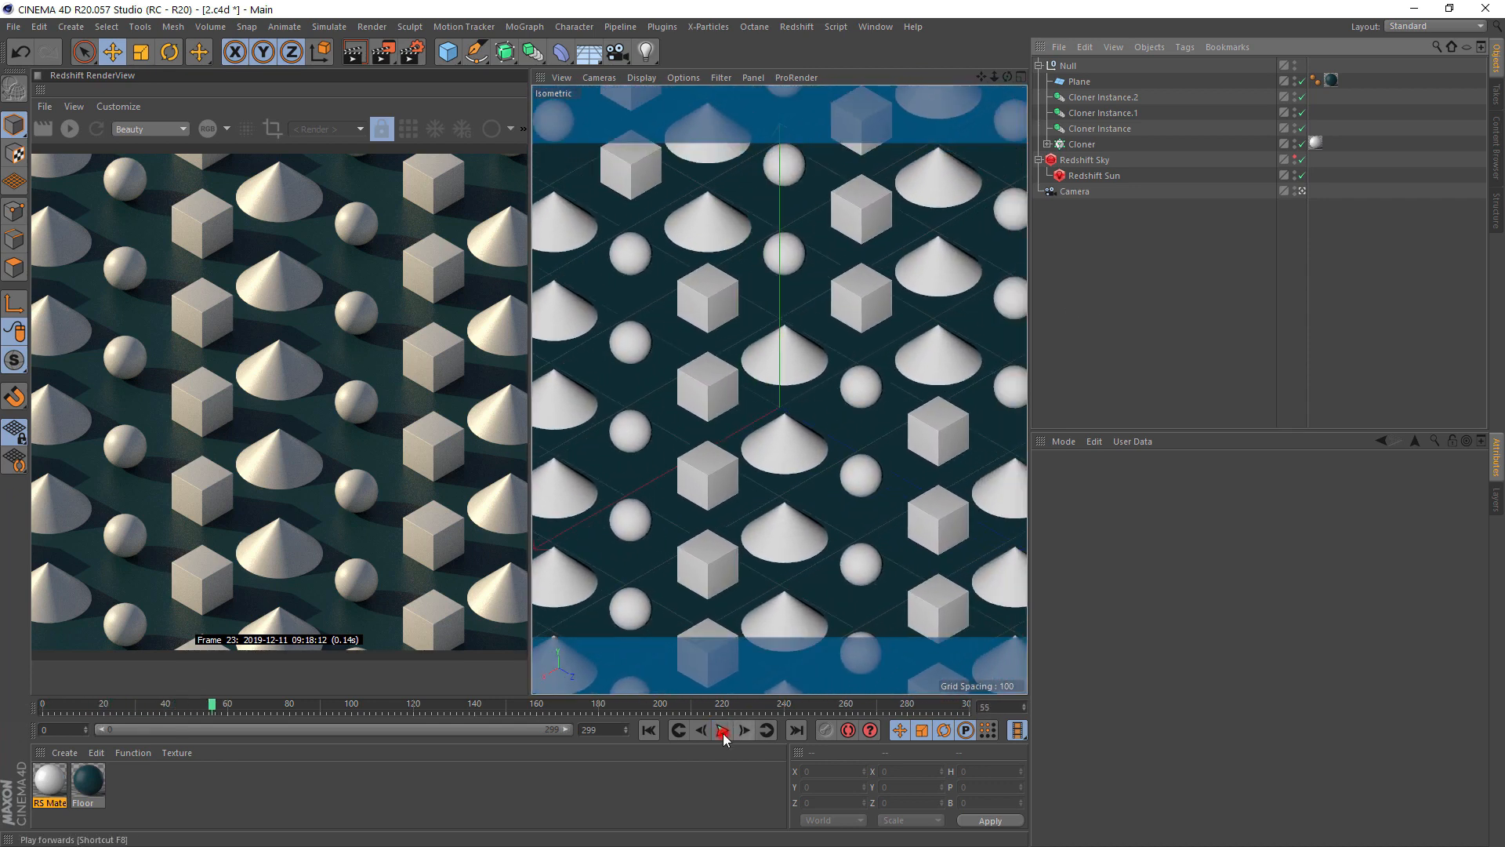
click(803, 731)
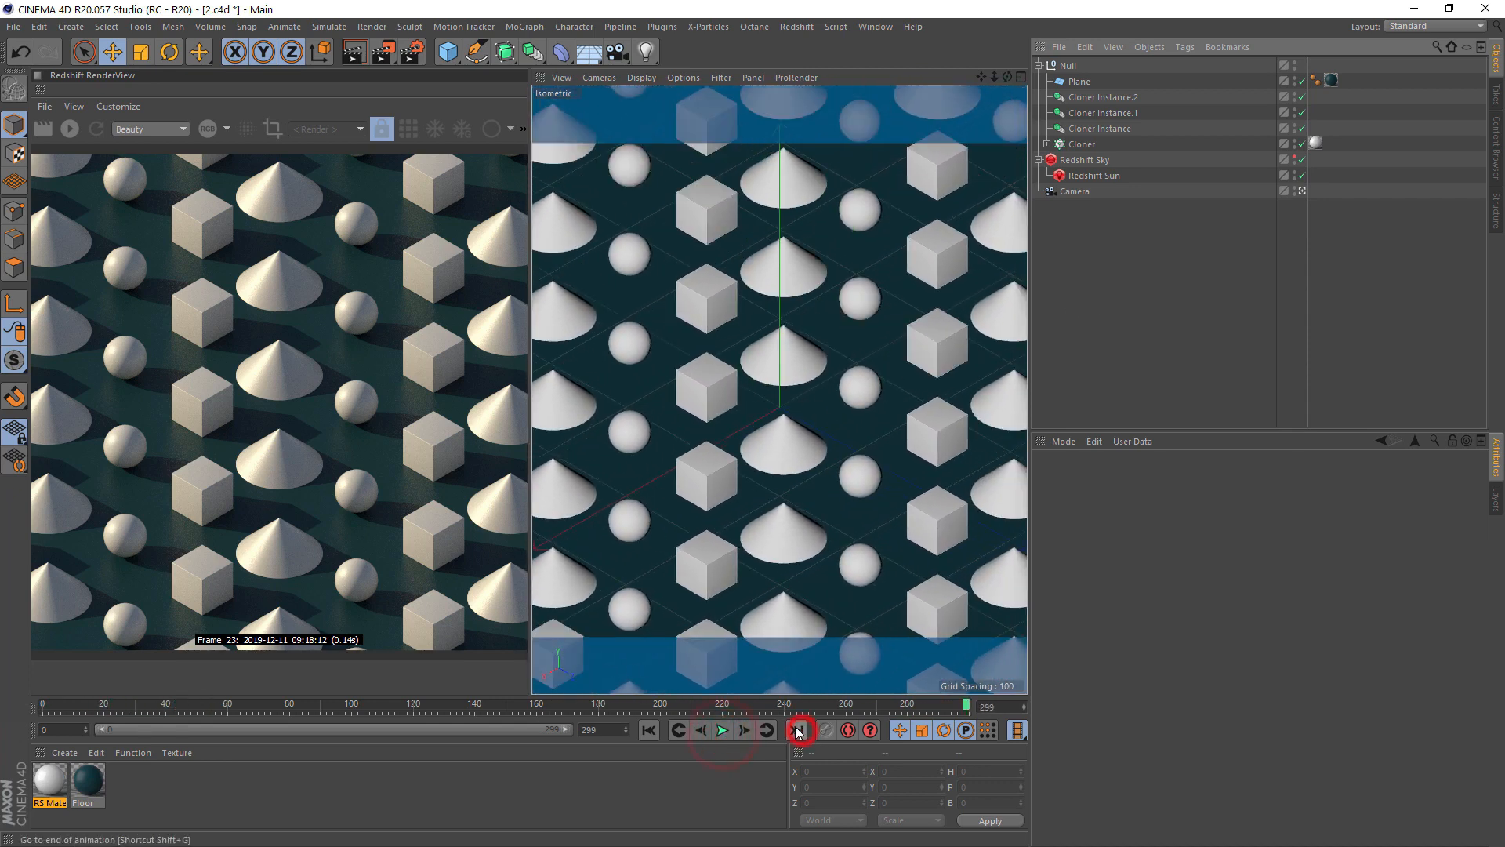
click(746, 731)
click(649, 730)
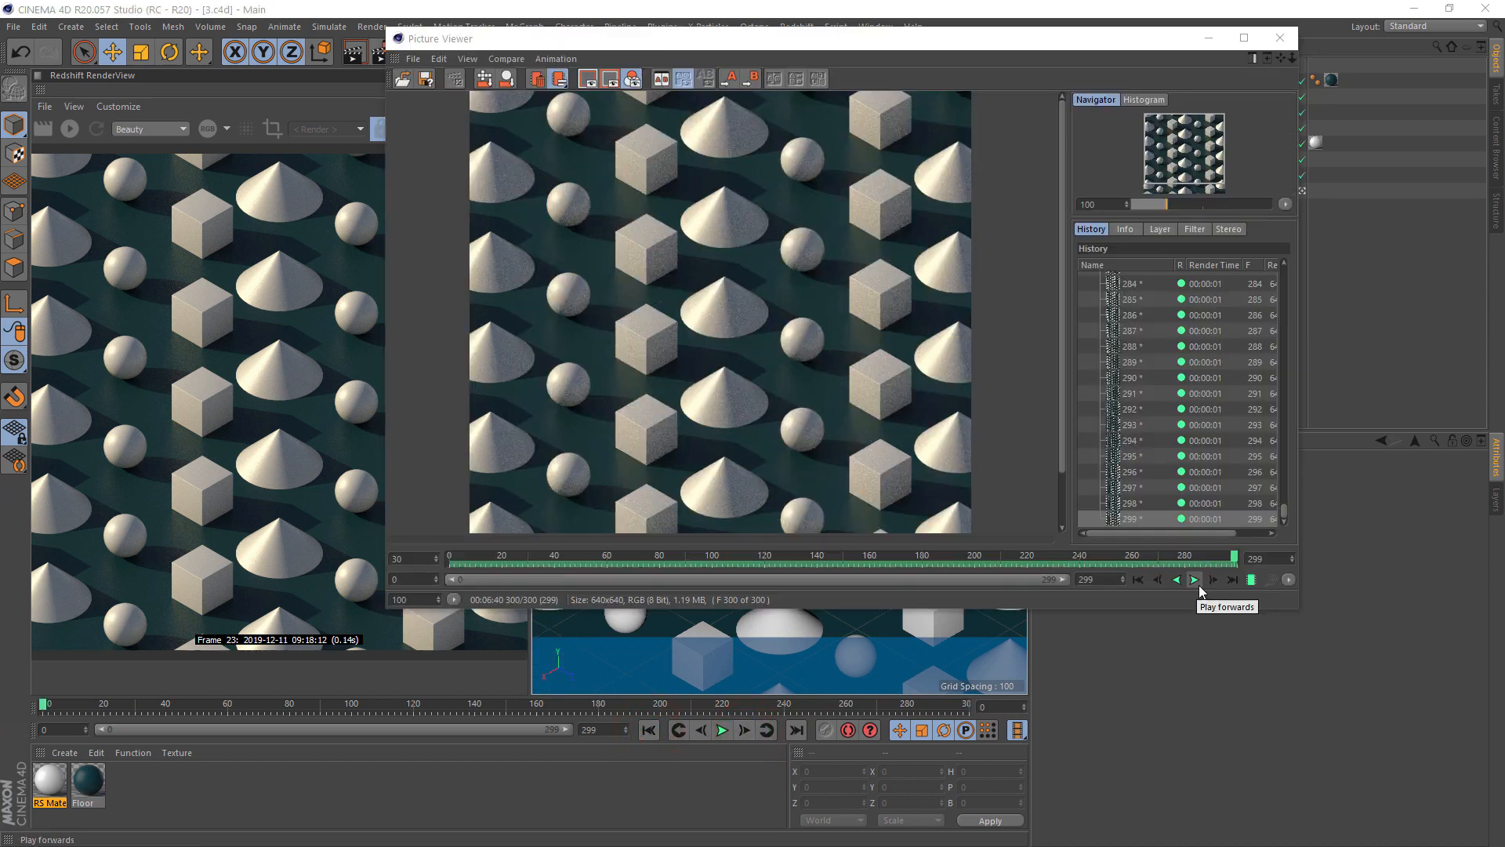
Play the rendered sequence in the Picture Viewer, replay it from about frame 280 to inspect the loop point, and close the viewer
click(1195, 580)
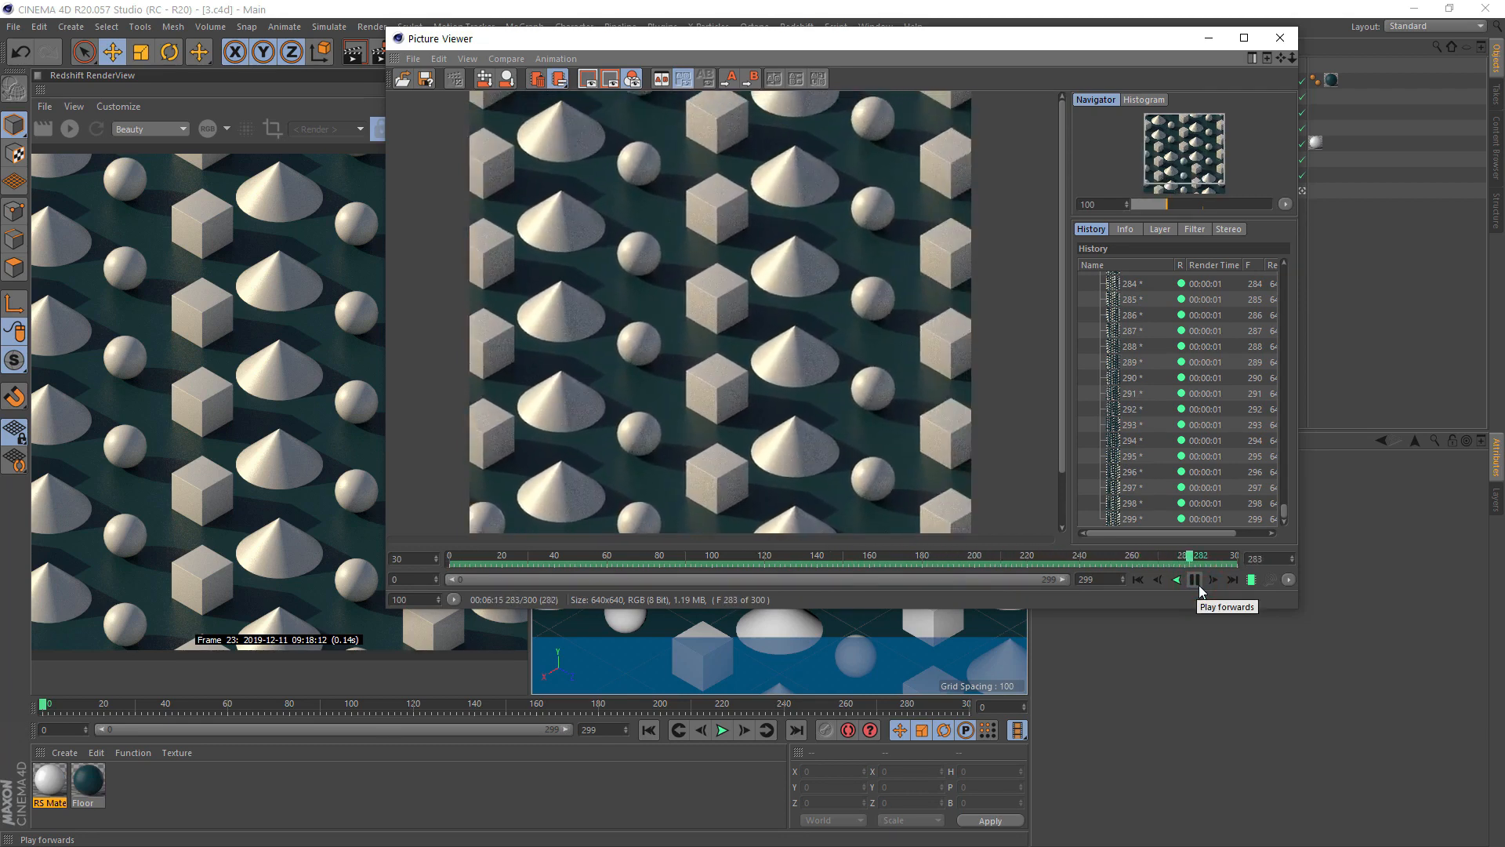
click(1198, 584)
drag(1222, 561, 1184, 555)
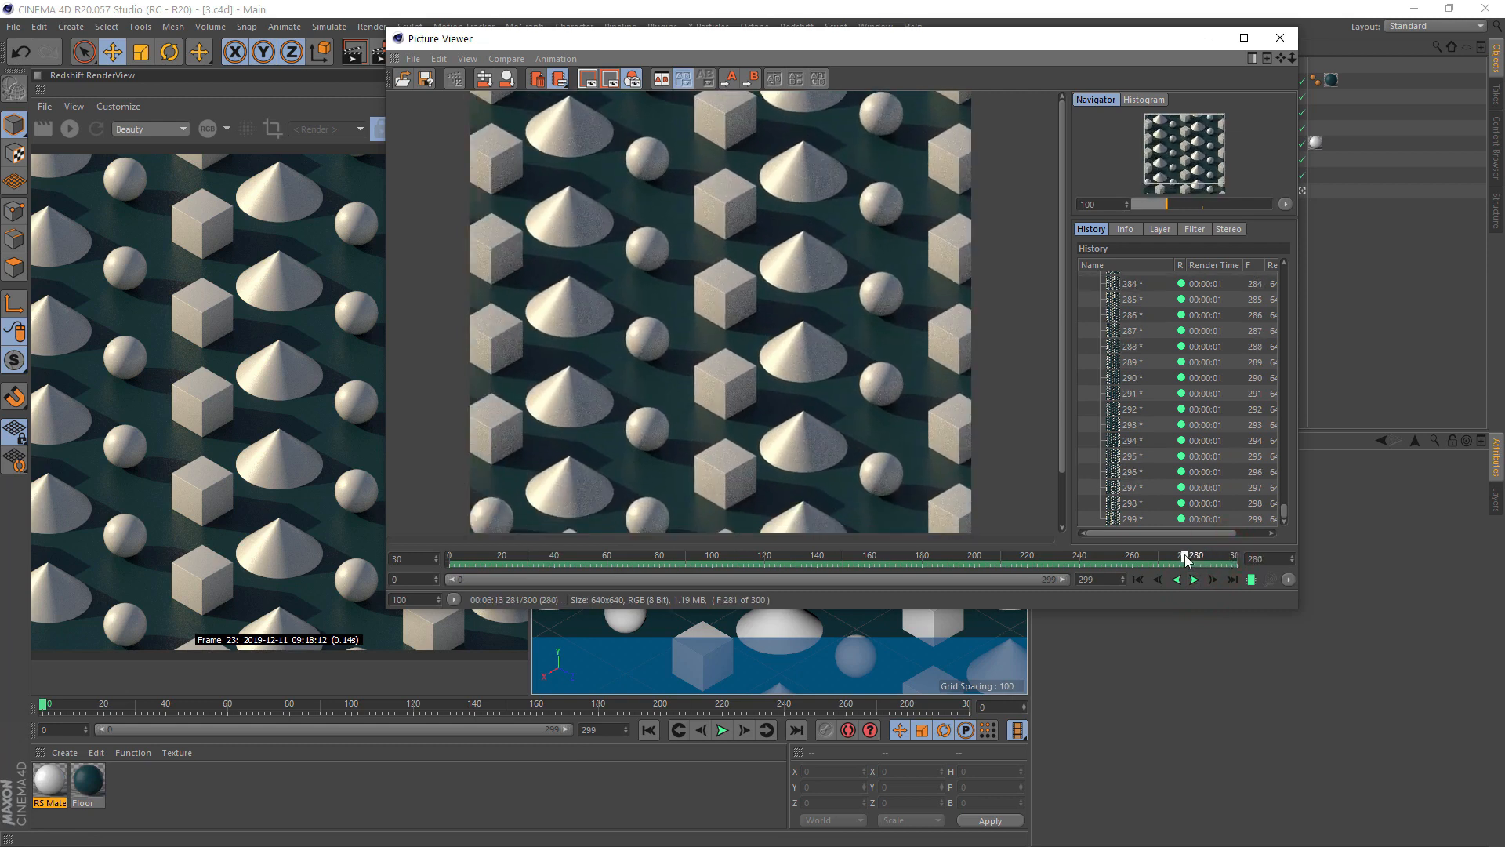
click(1193, 584)
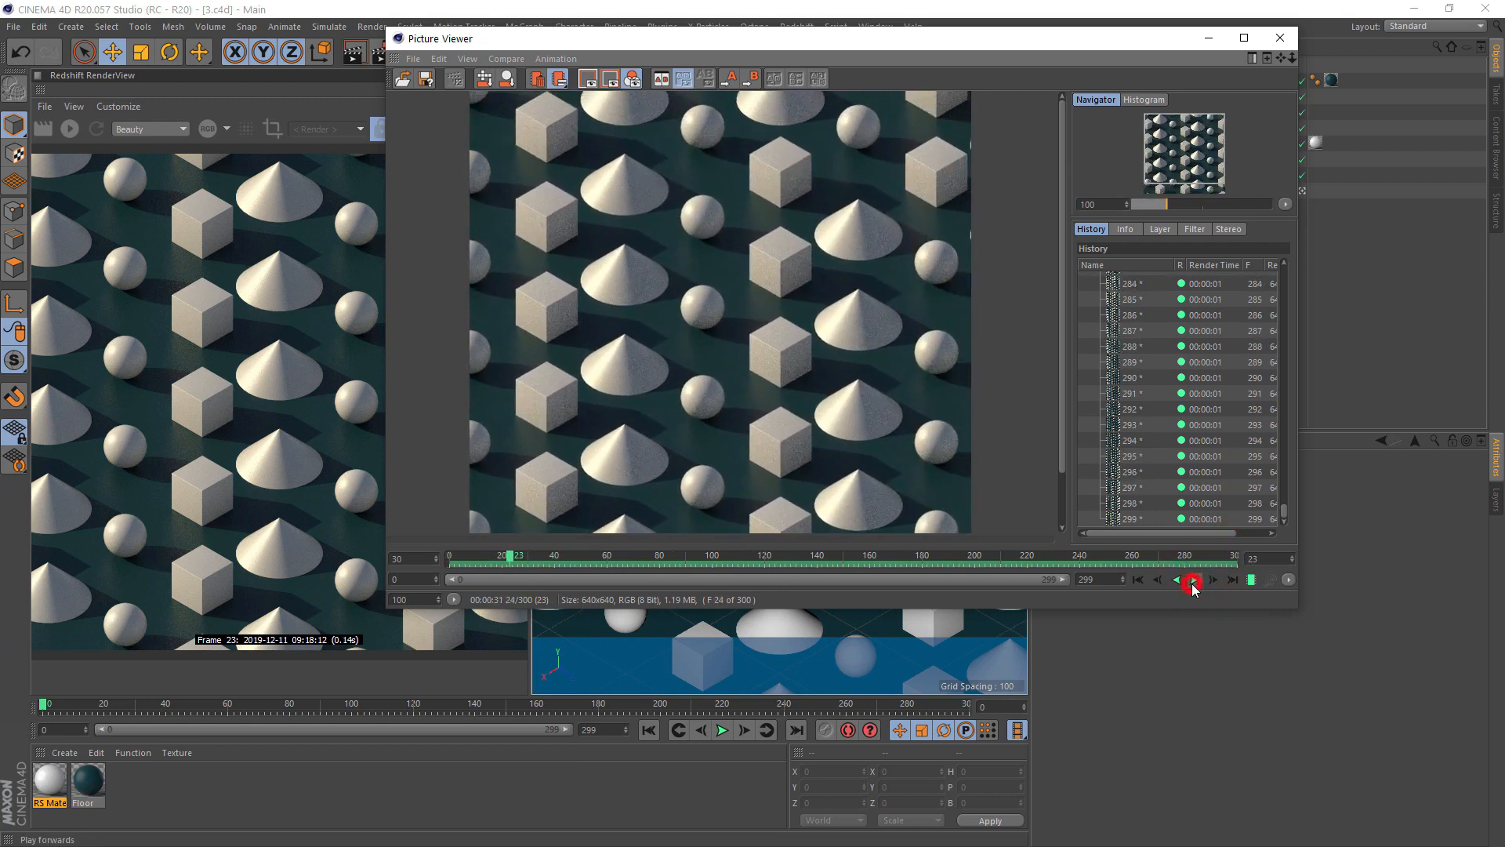
click(1280, 37)
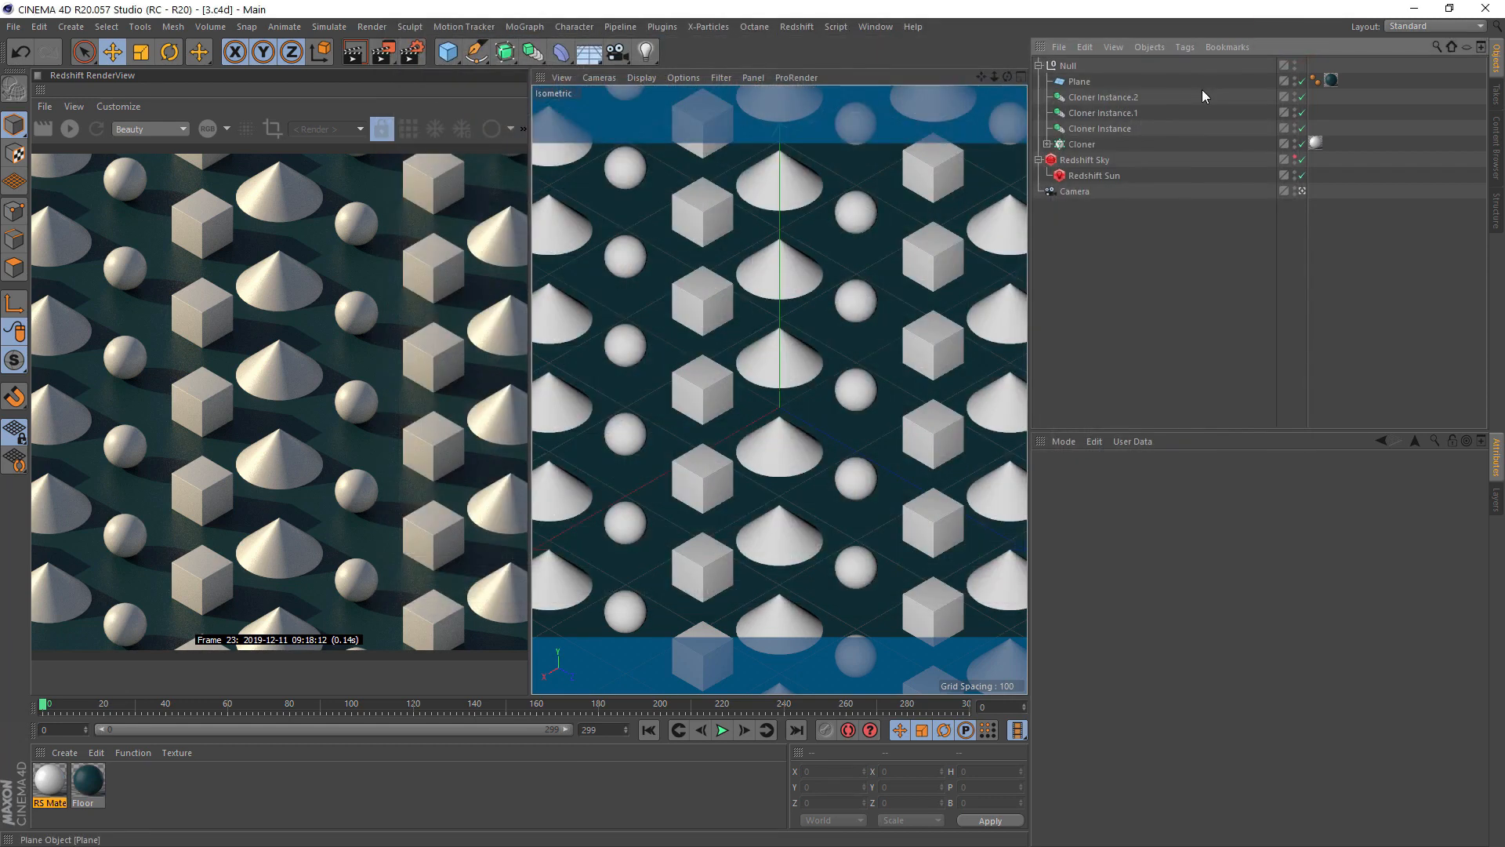
Set the Cloner's Clones mode to Random and check the shape distribution at around frame 85
drag(44, 704, 352, 704)
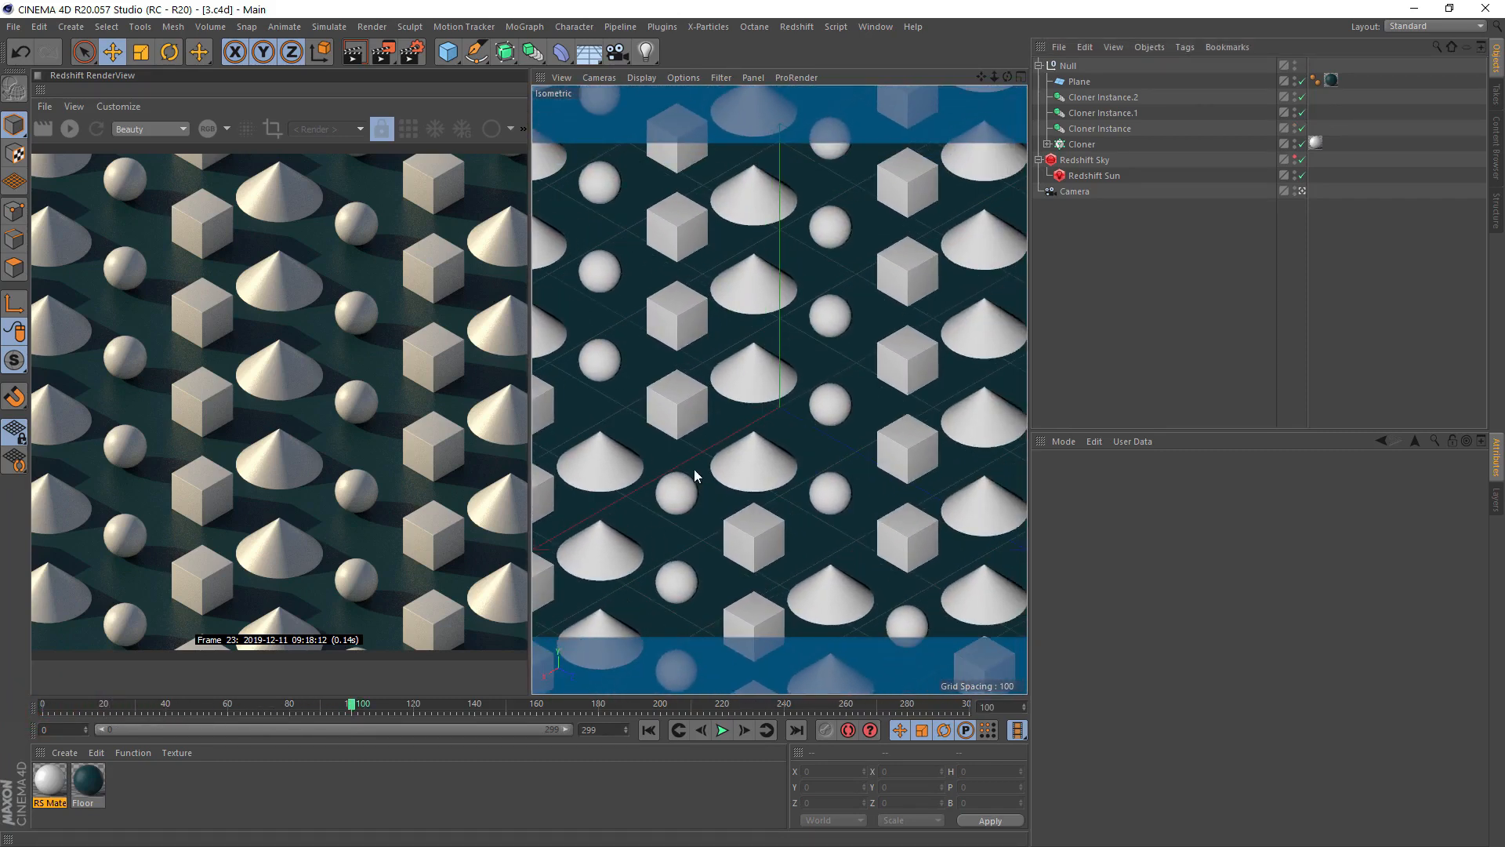
click(1046, 145)
click(1080, 147)
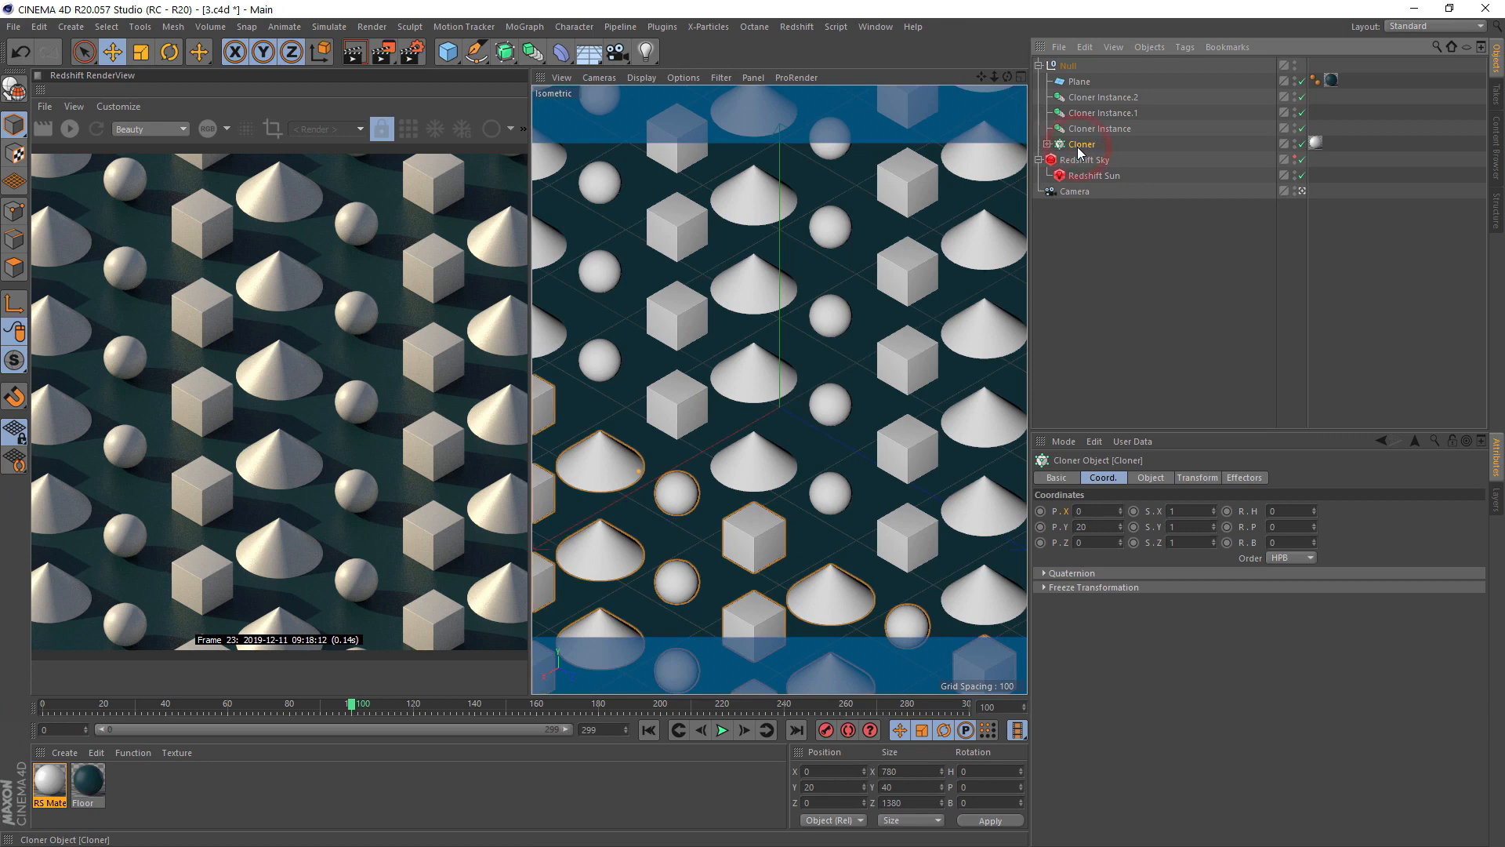
click(1150, 478)
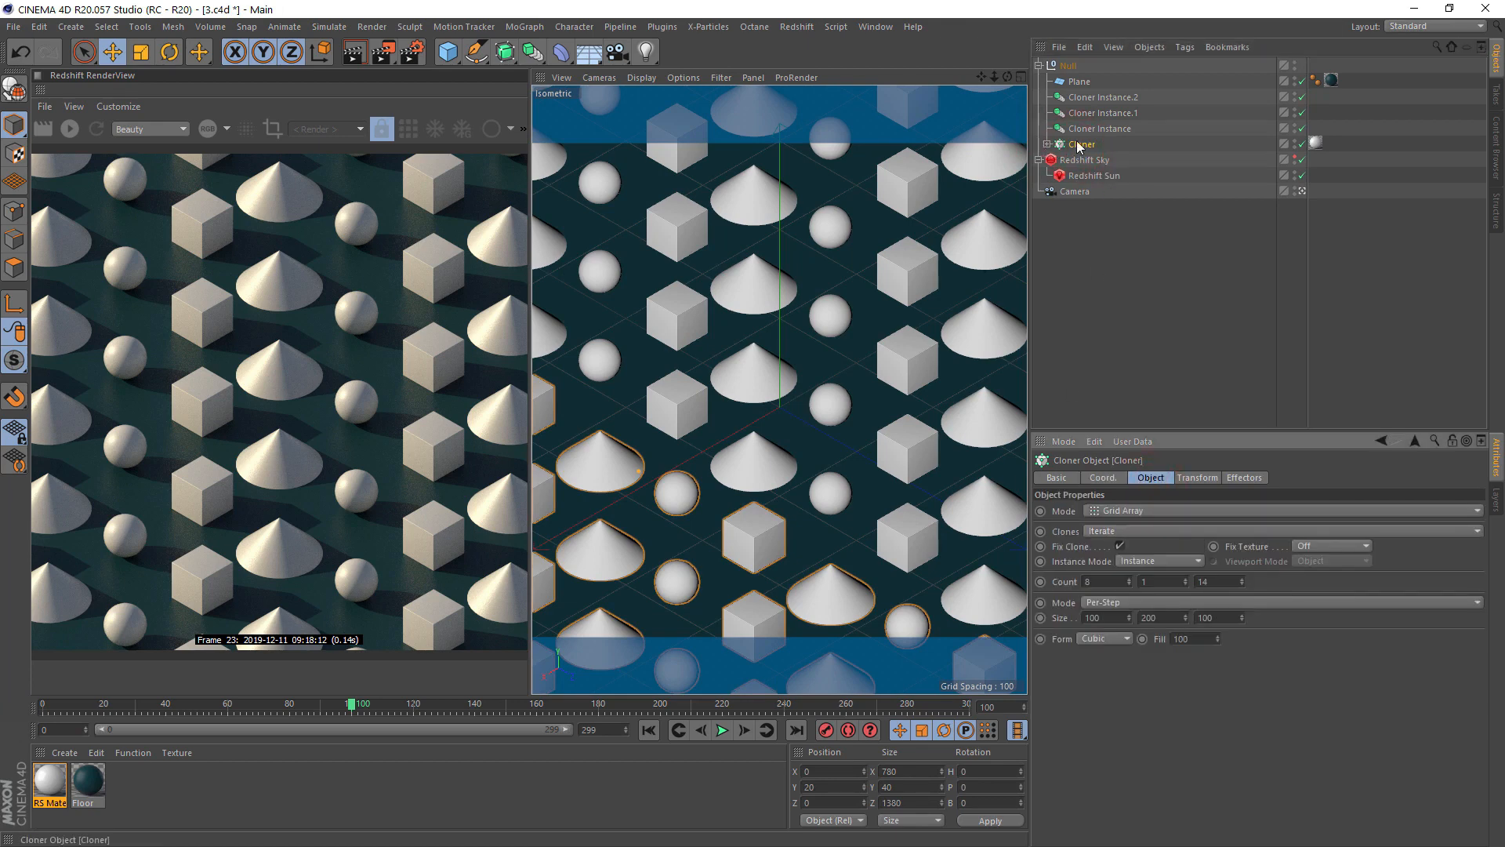
click(1140, 532)
click(1144, 558)
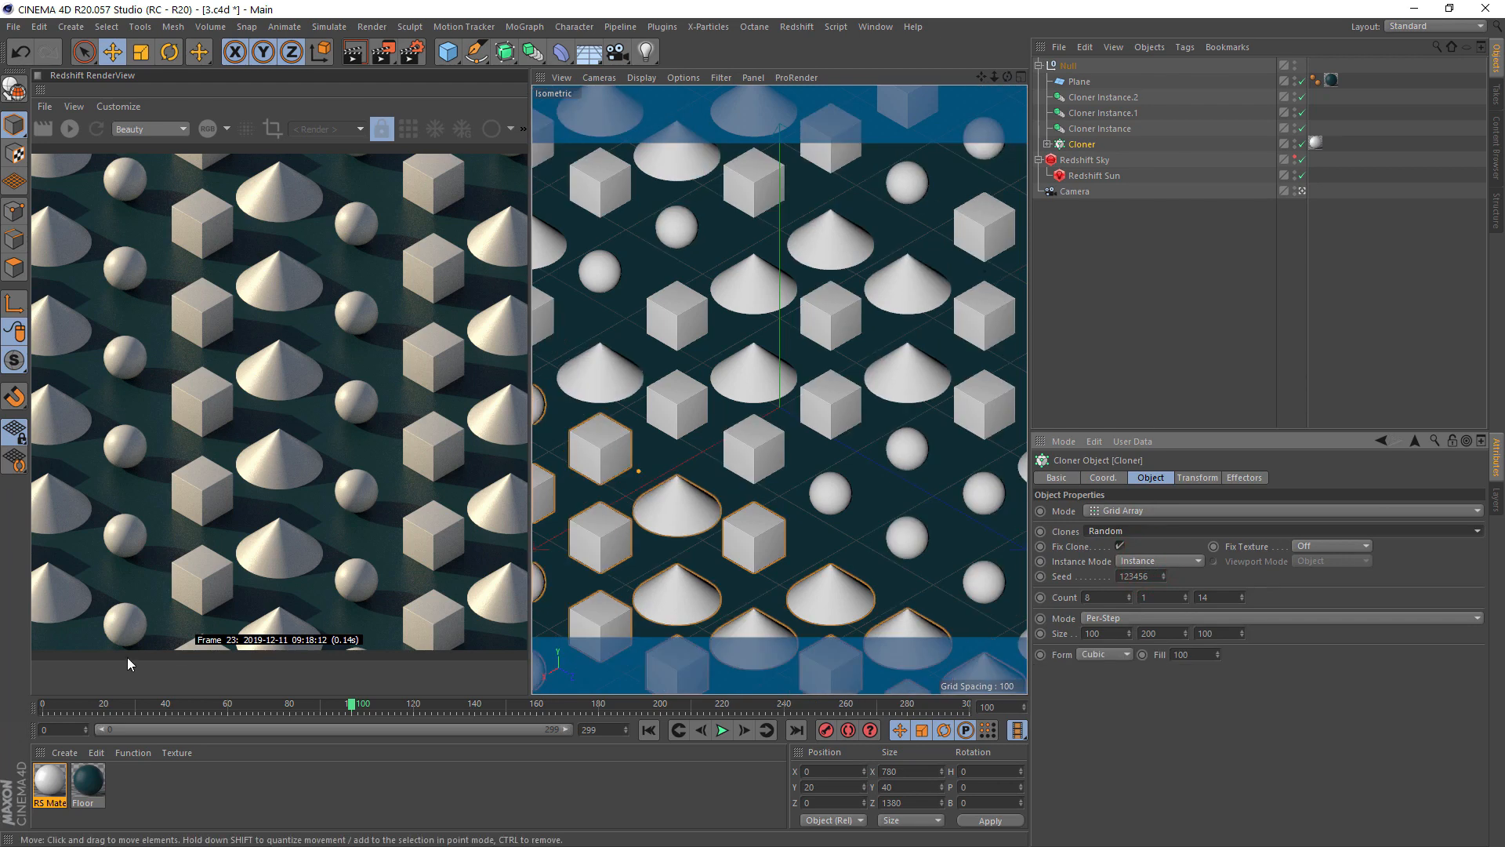
drag(54, 704, 306, 712)
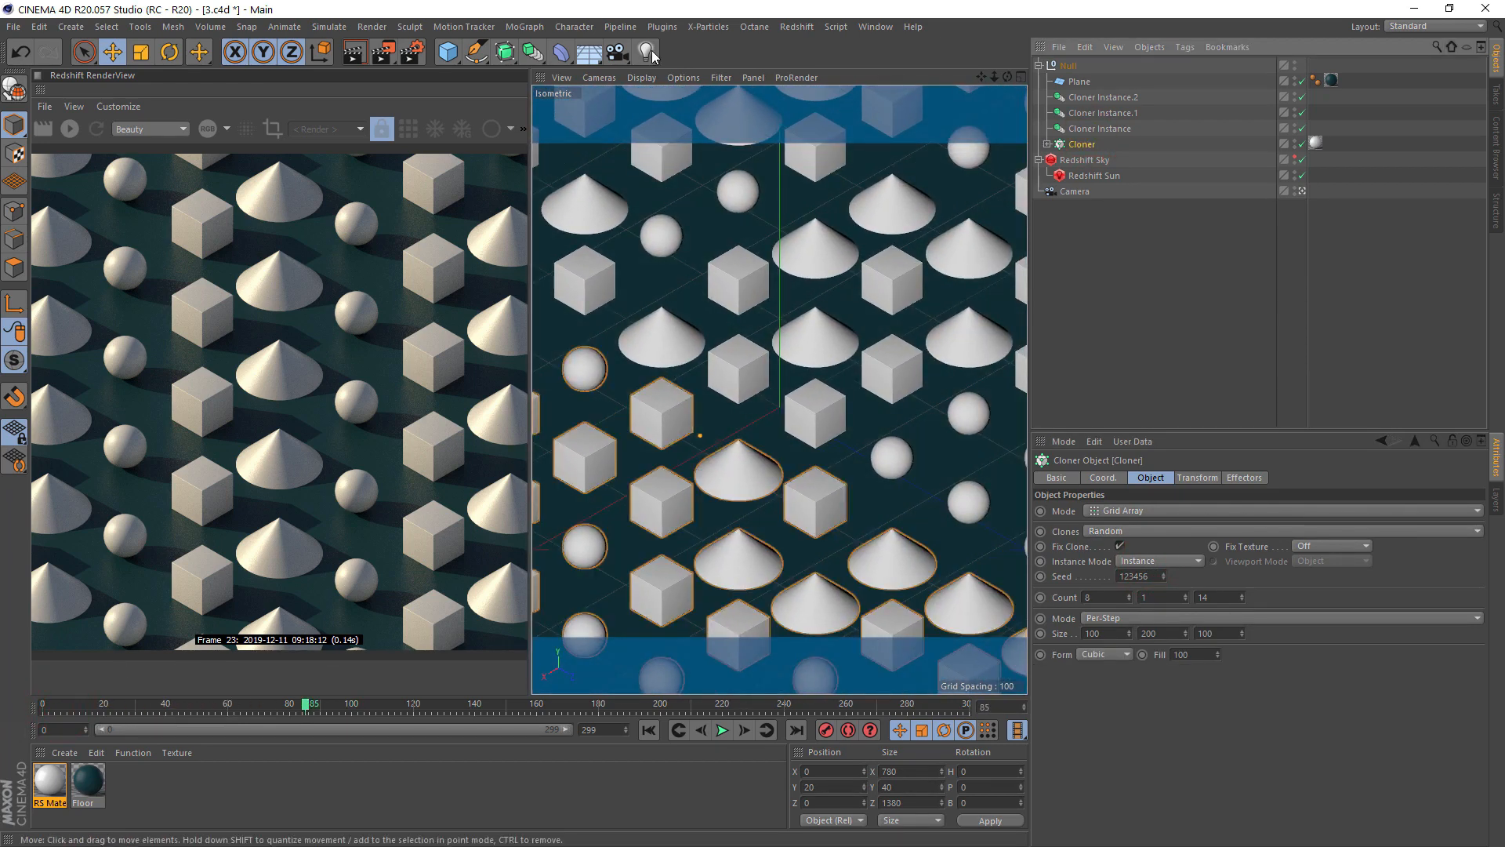
Add a Shader effector to the Cloner and place it inside the Null directly above the Cloner
click(533, 26)
mouse_move(542, 49)
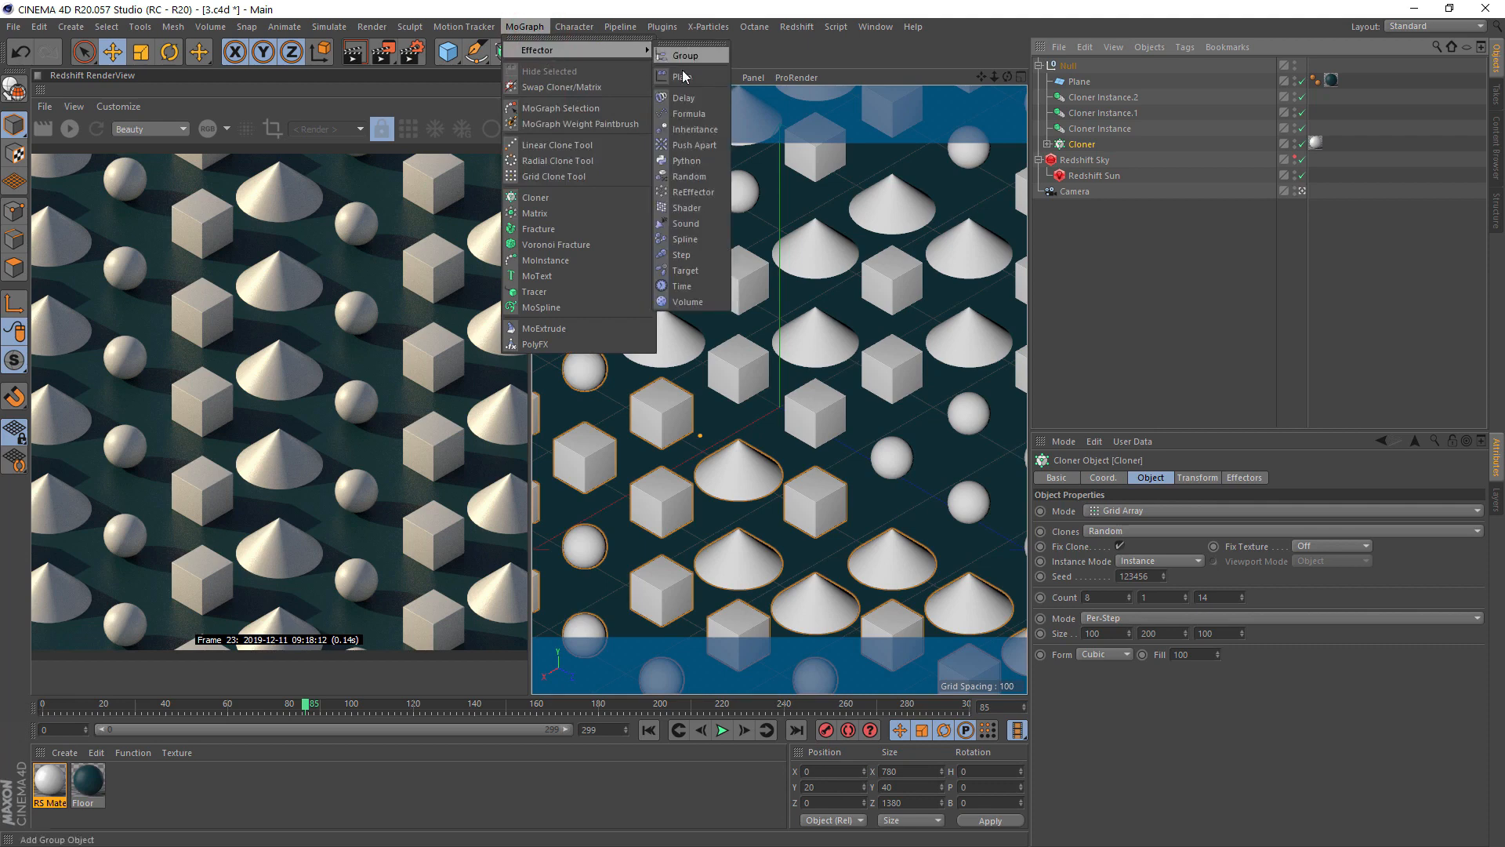
click(688, 207)
drag(1084, 66, 1084, 159)
Configure the Shader effector to offset Position Y by 100, with Scale disabled and Color Mode set to Off
click(1194, 477)
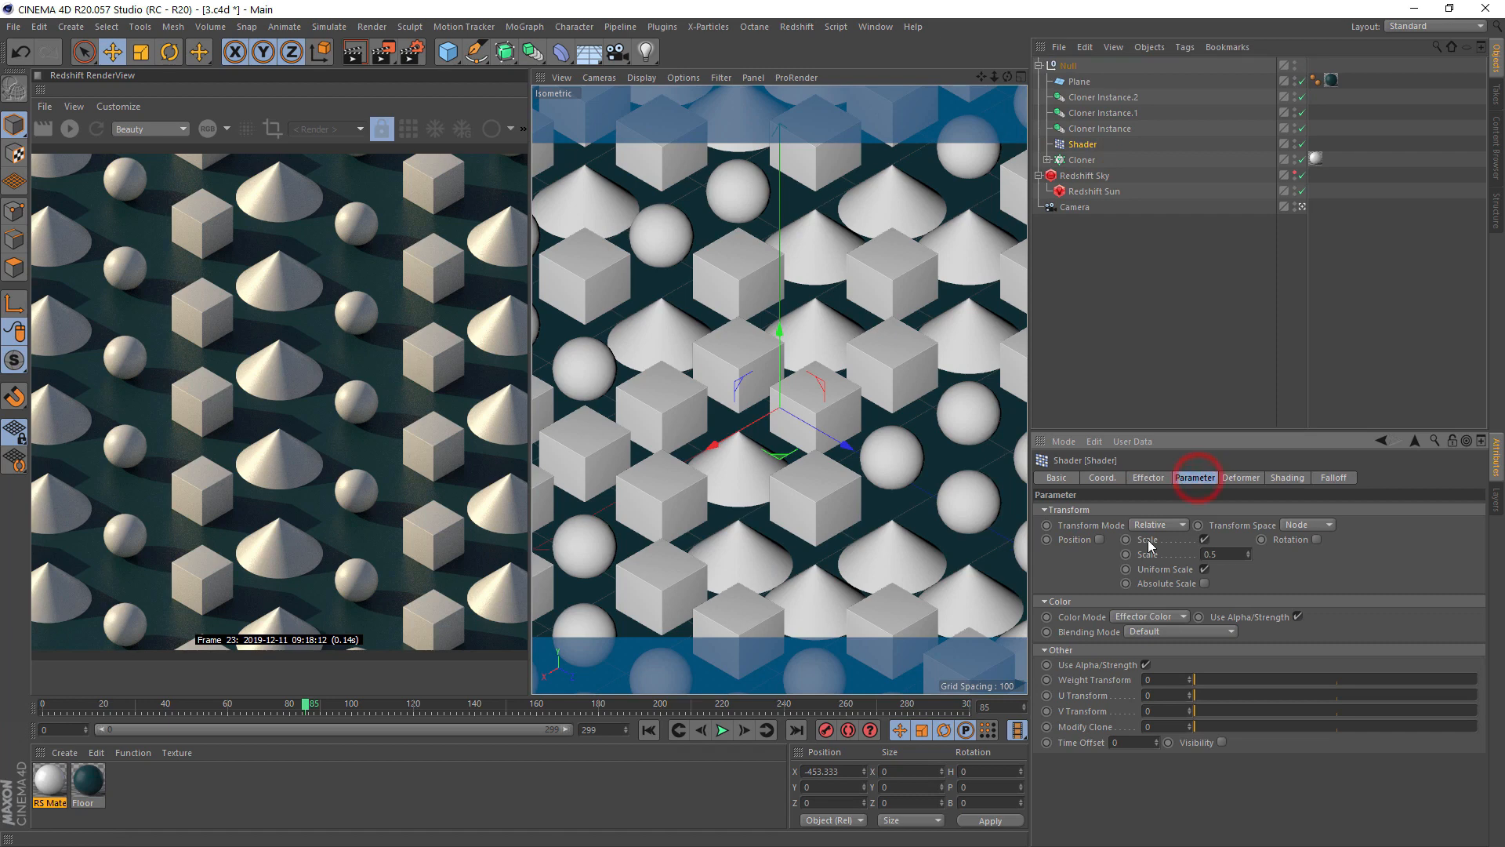
click(1099, 539)
click(1114, 569)
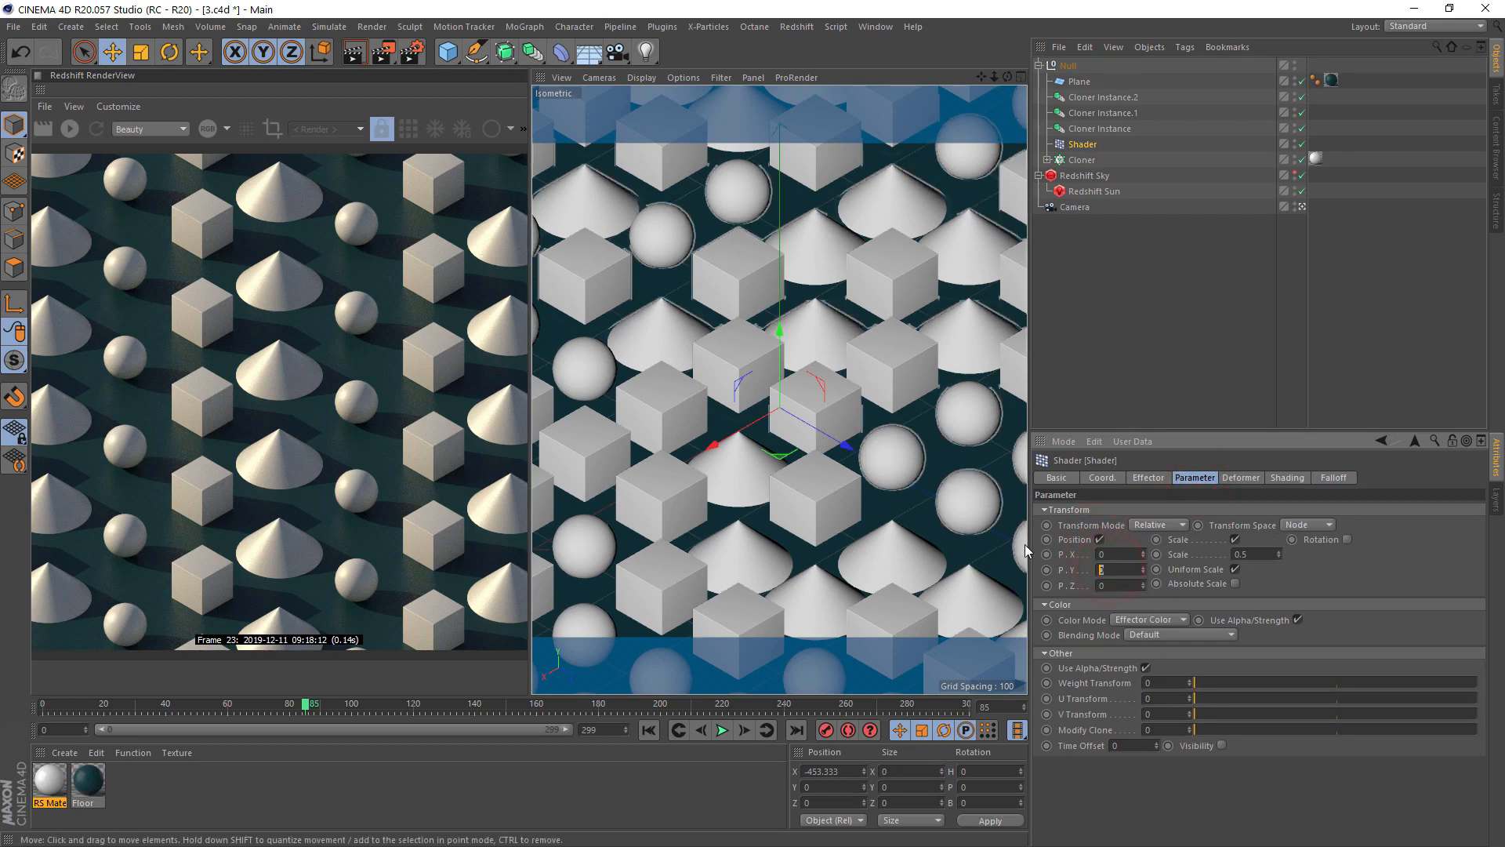
text(100)
key(Return)
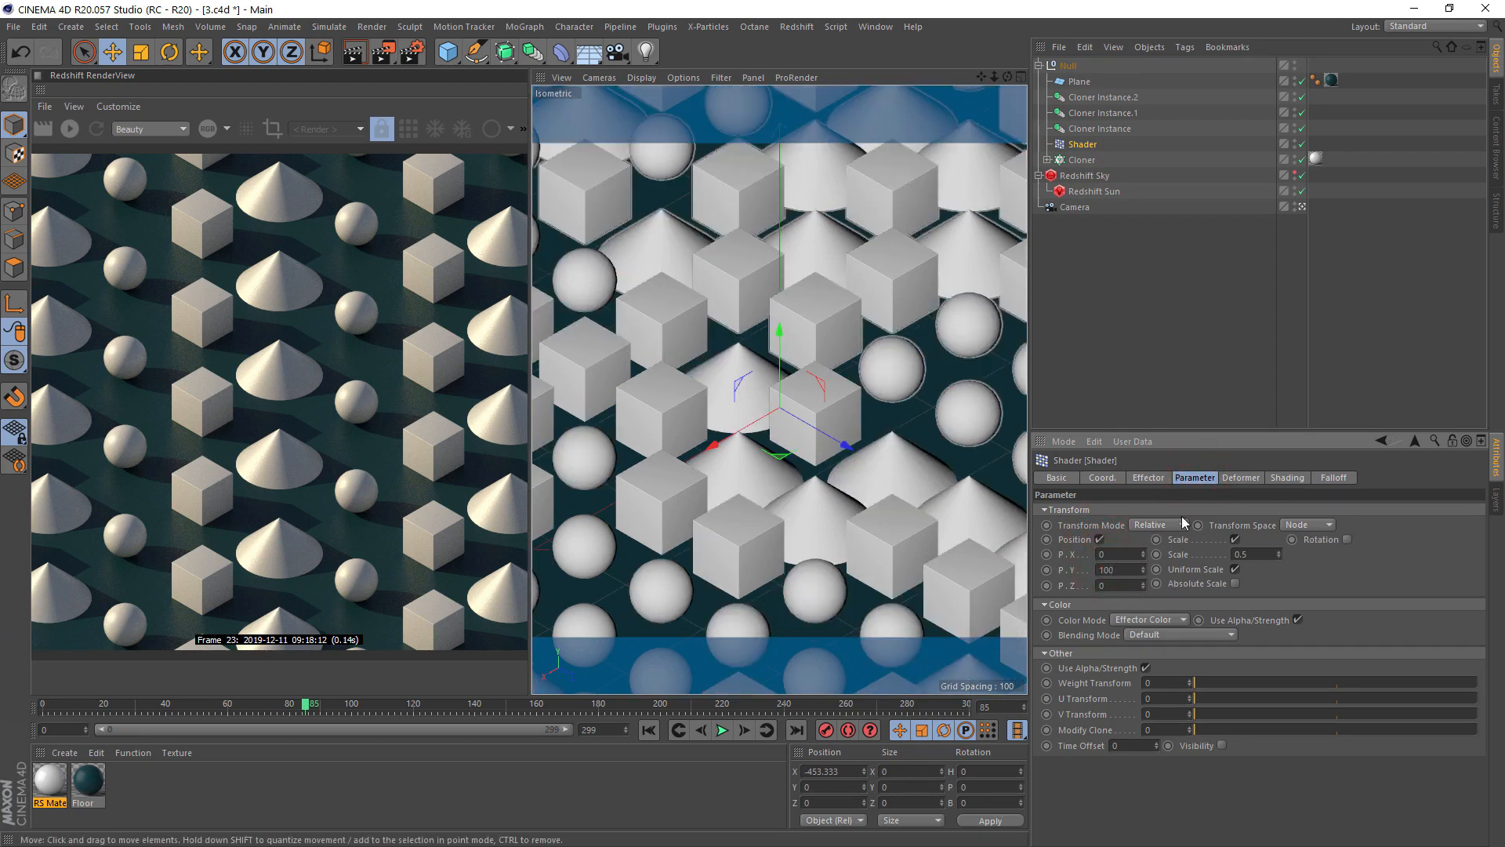
click(1235, 539)
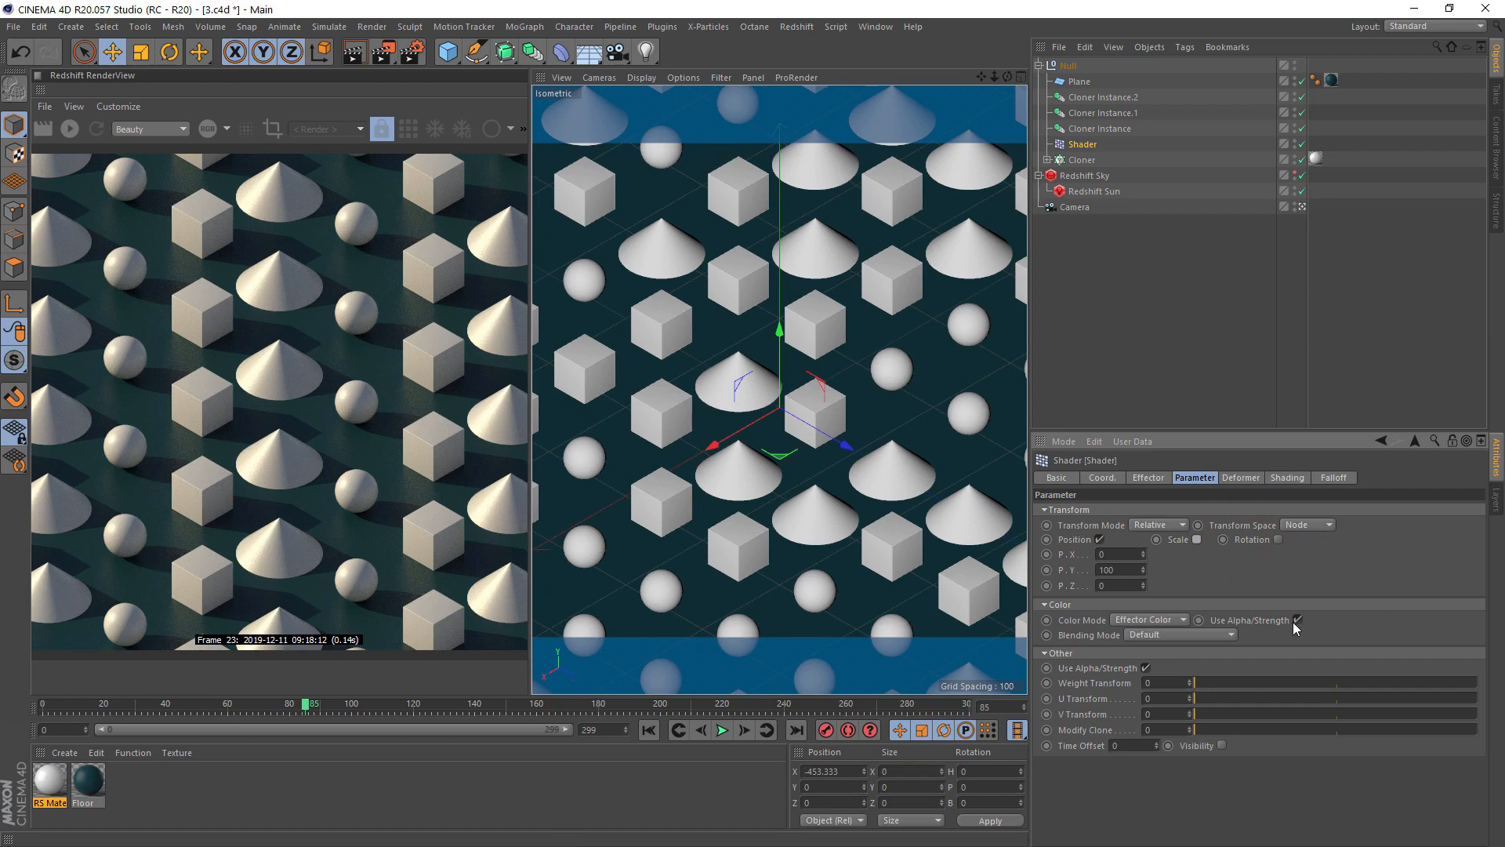
click(1129, 621)
click(1135, 629)
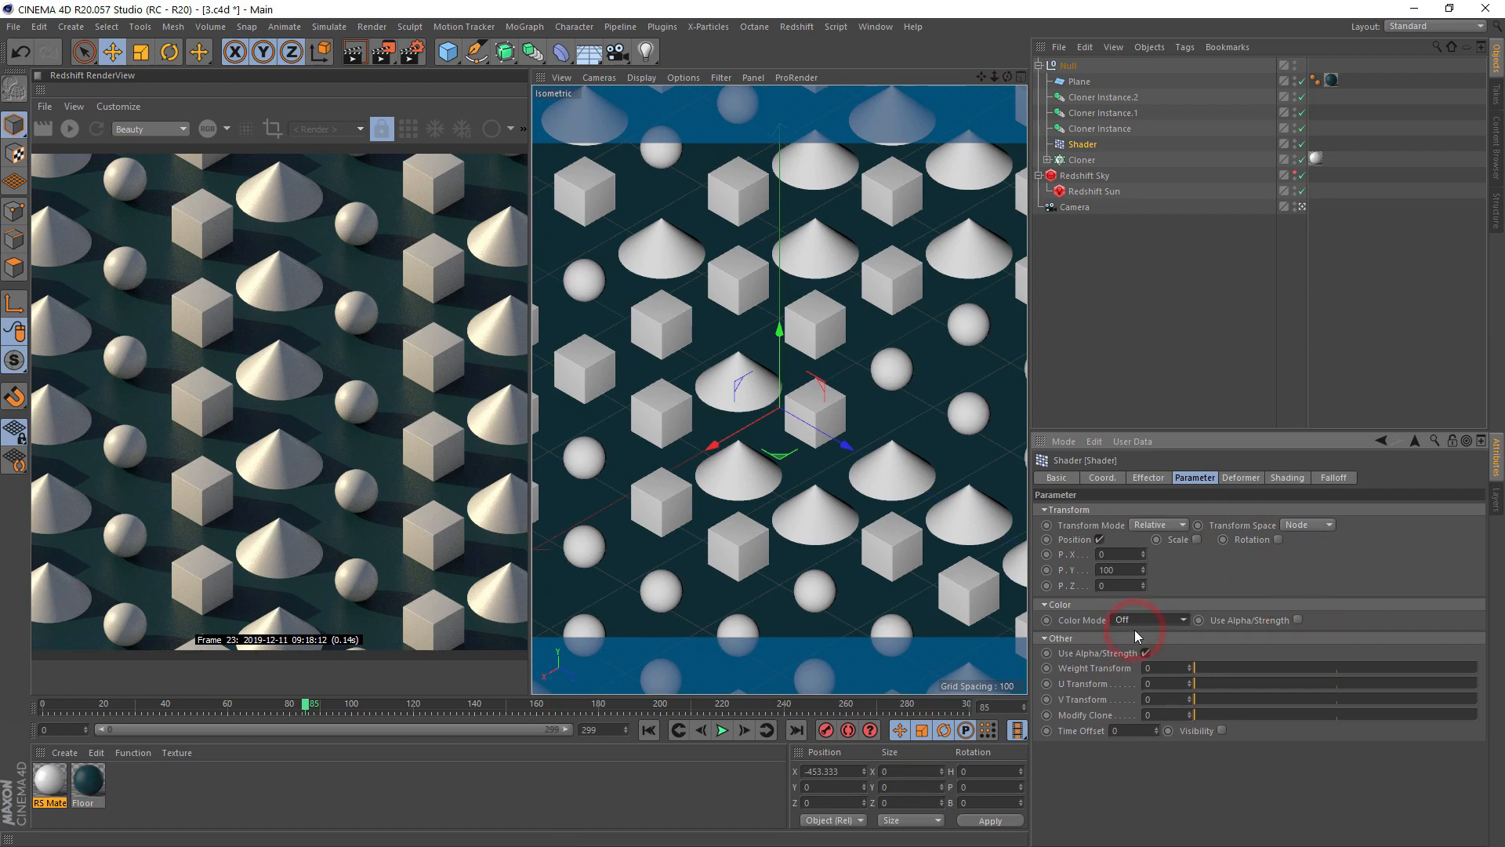
Load a Noise shader into the Shader effector, set its Animation Speed to 1, and preview the clones' motion
click(1286, 478)
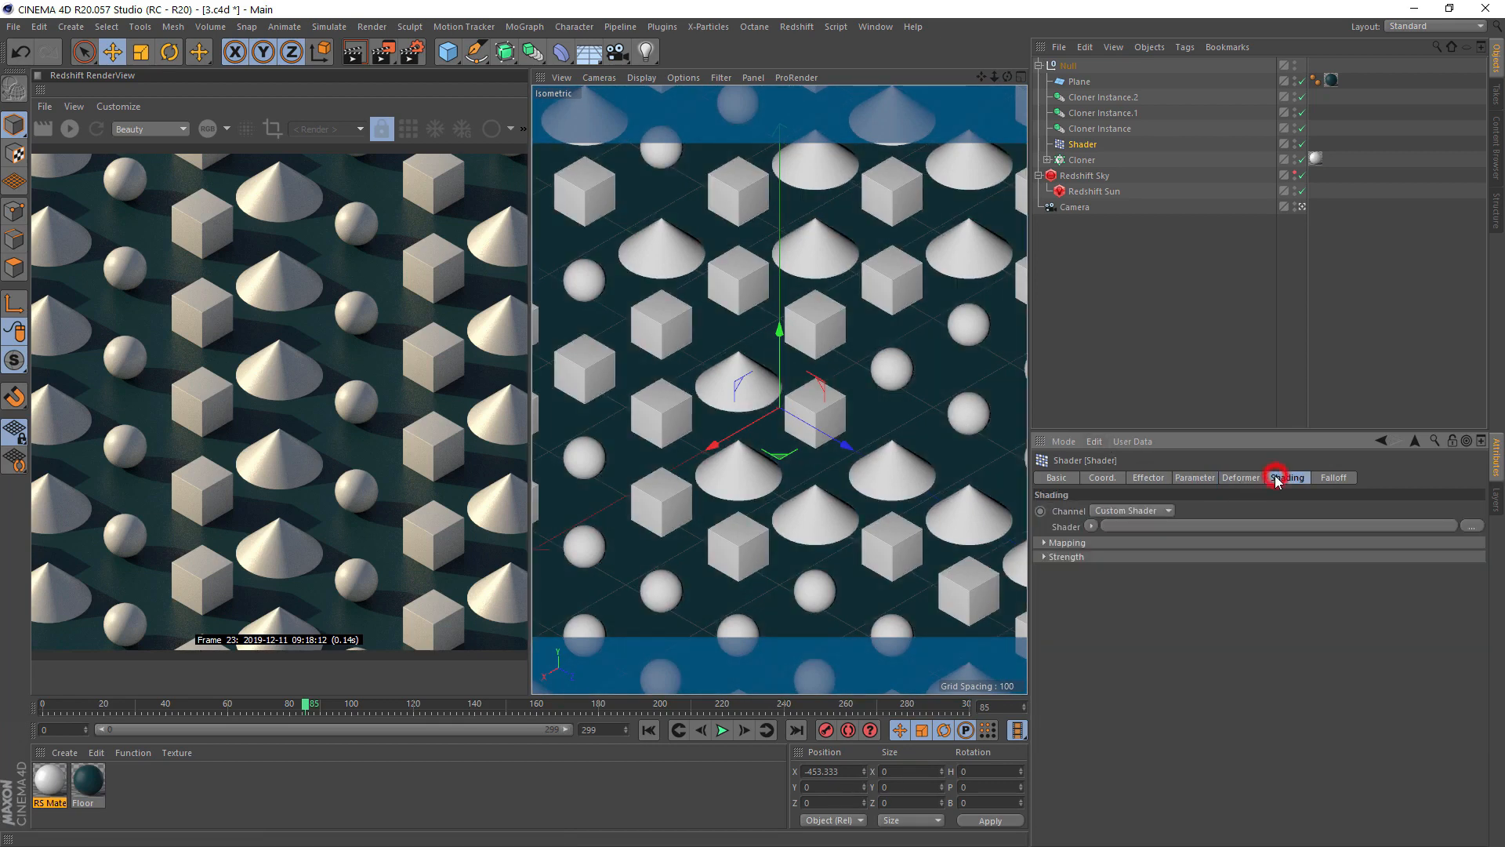
click(1096, 526)
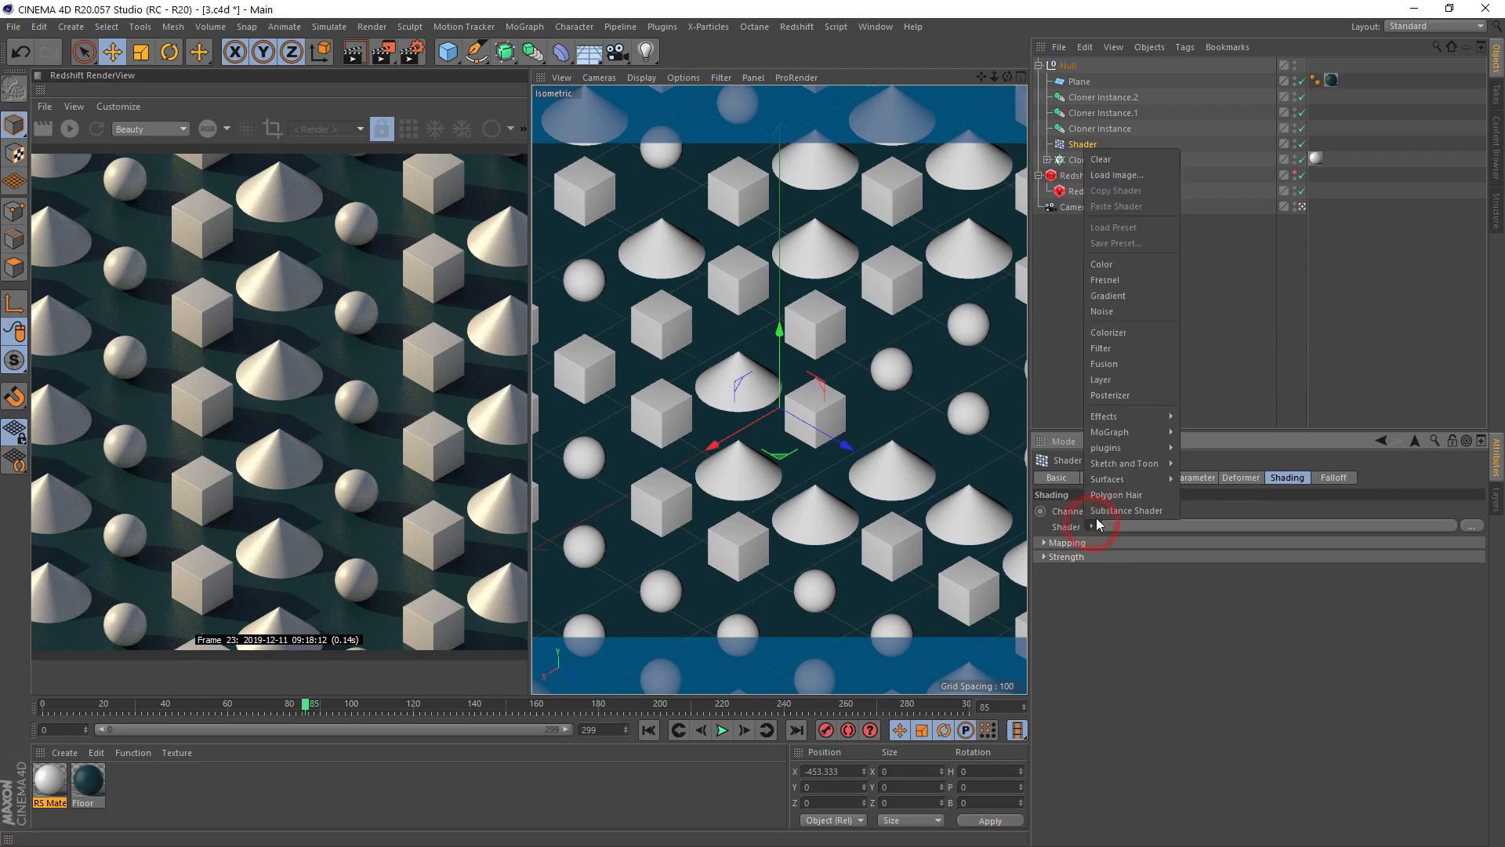
click(1115, 312)
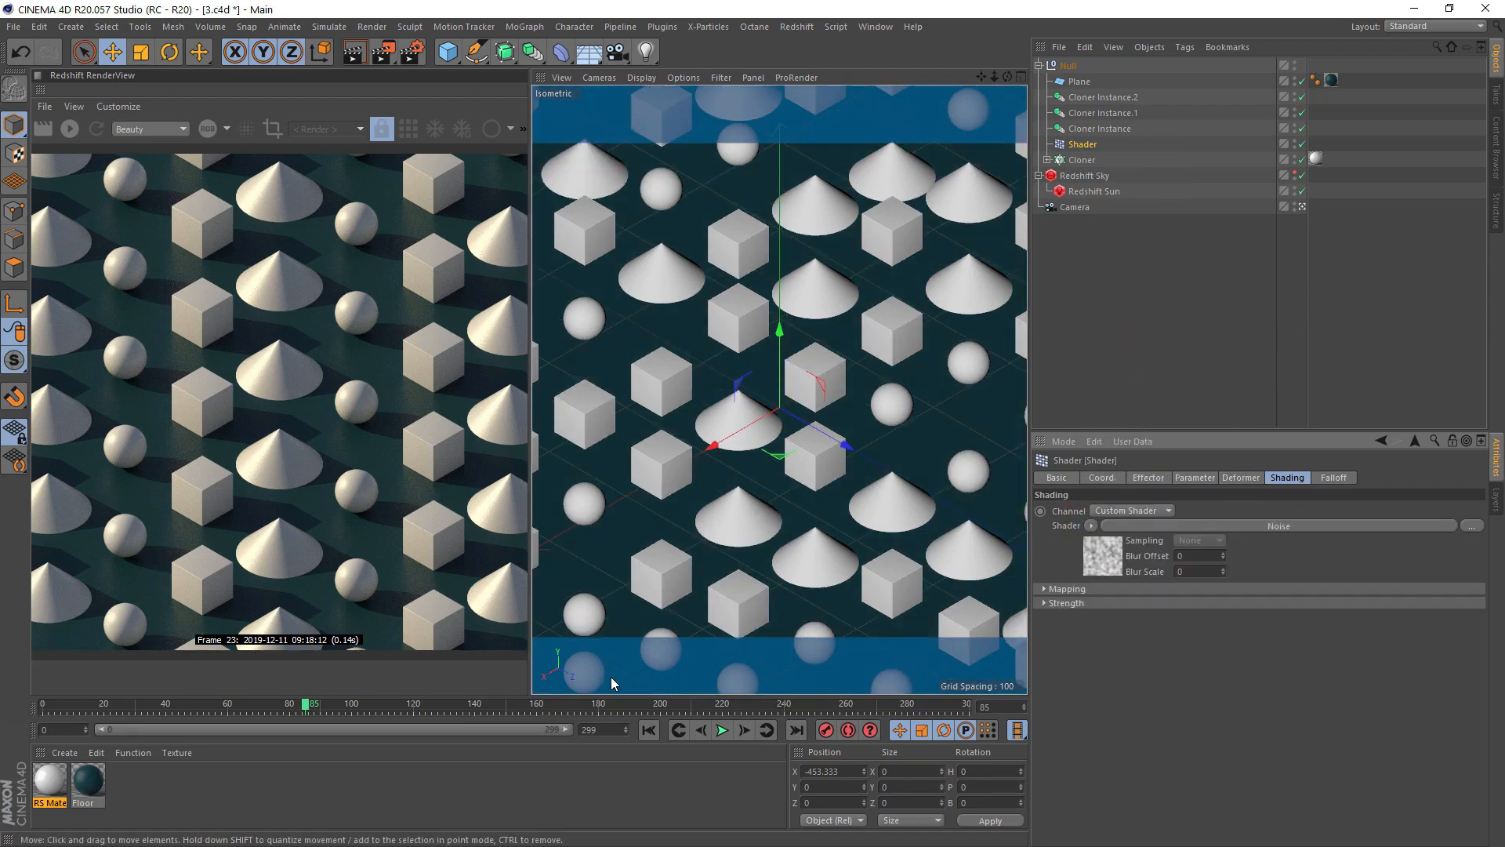
click(1107, 558)
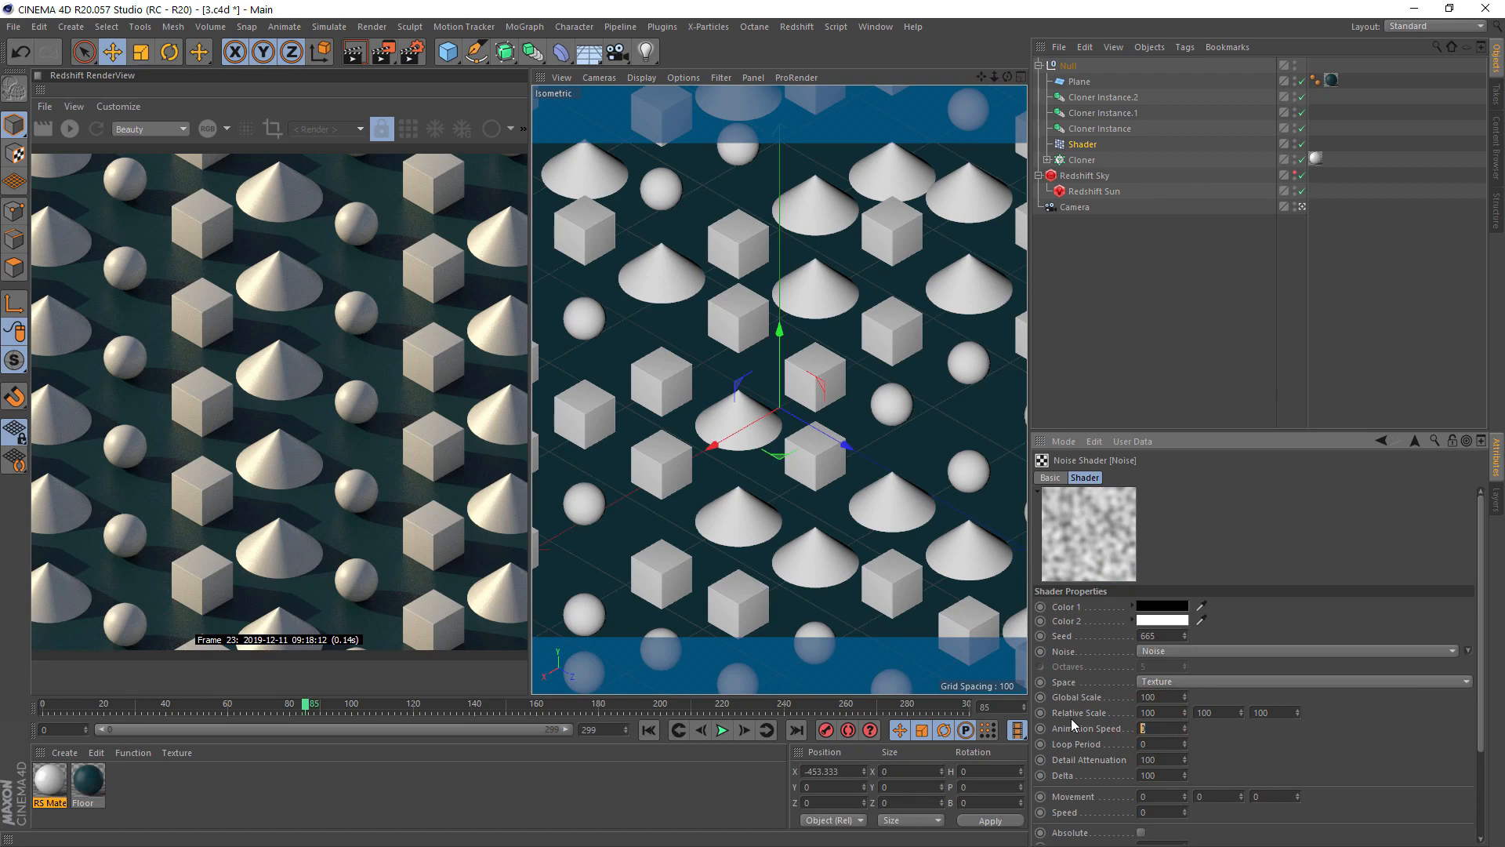
key(Return)
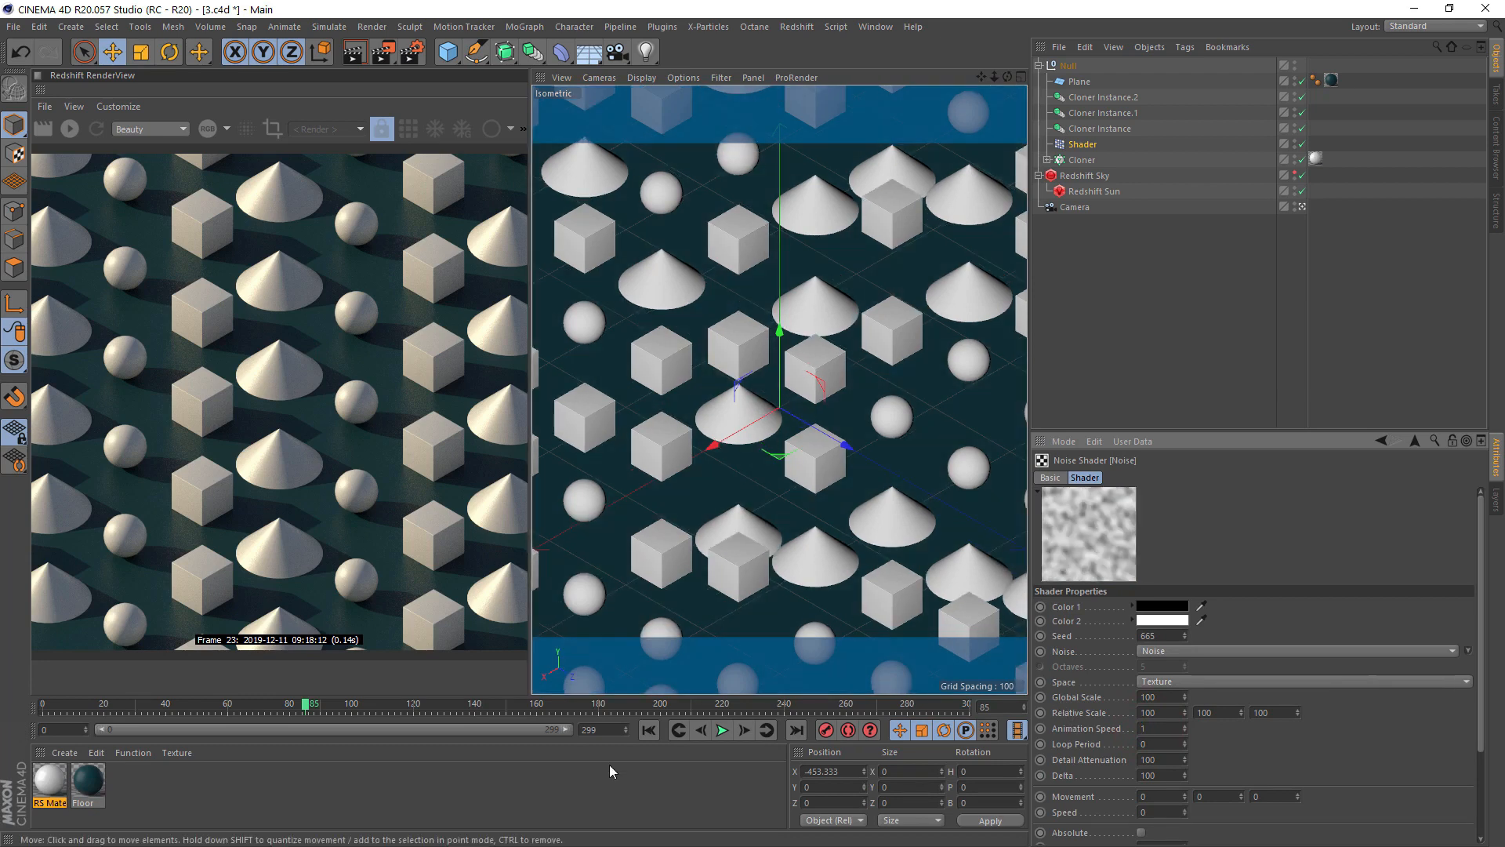
click(720, 731)
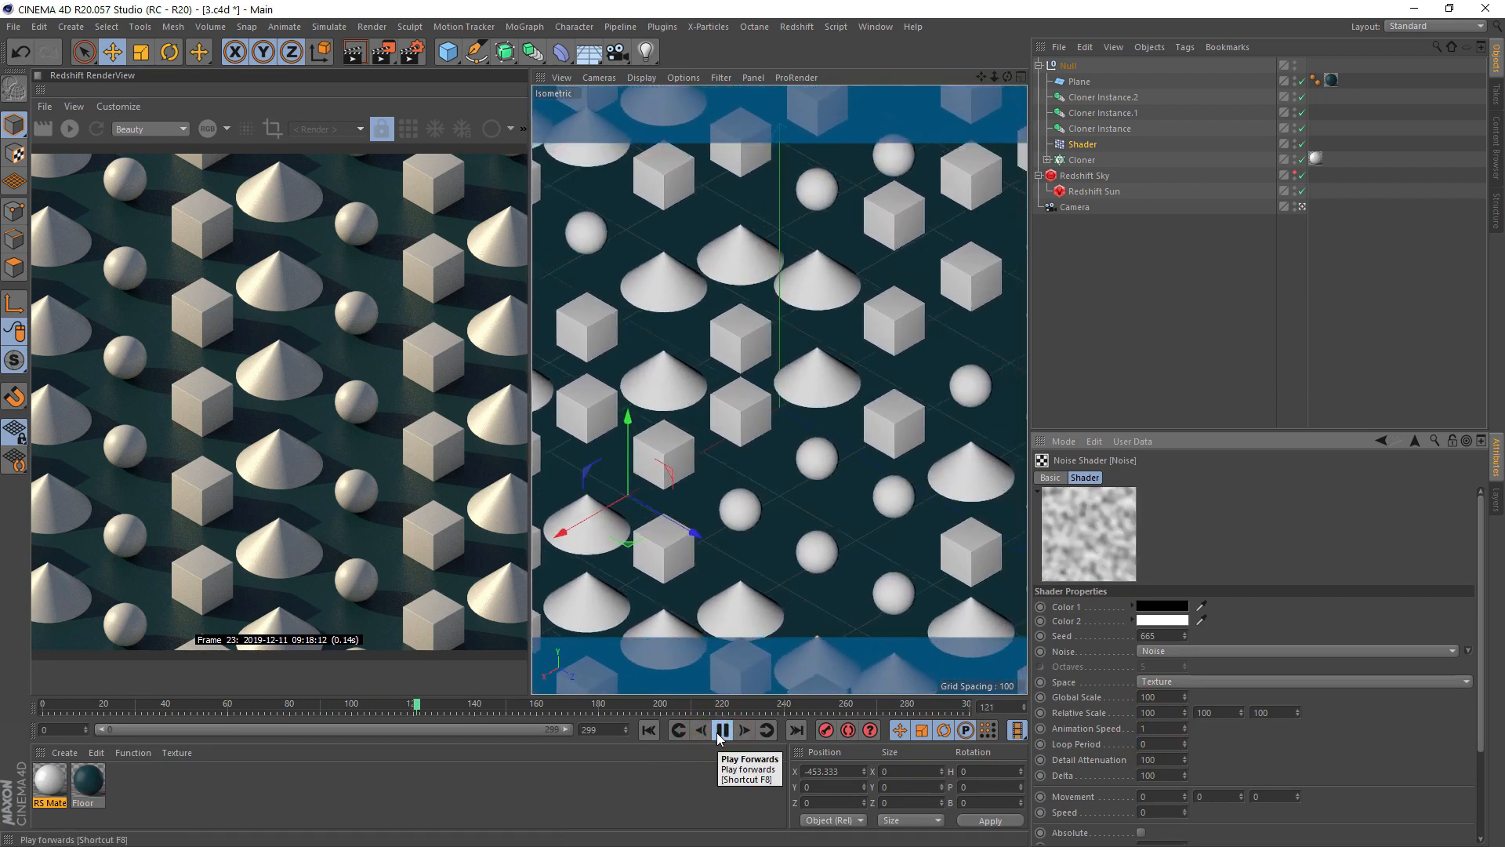
click(719, 730)
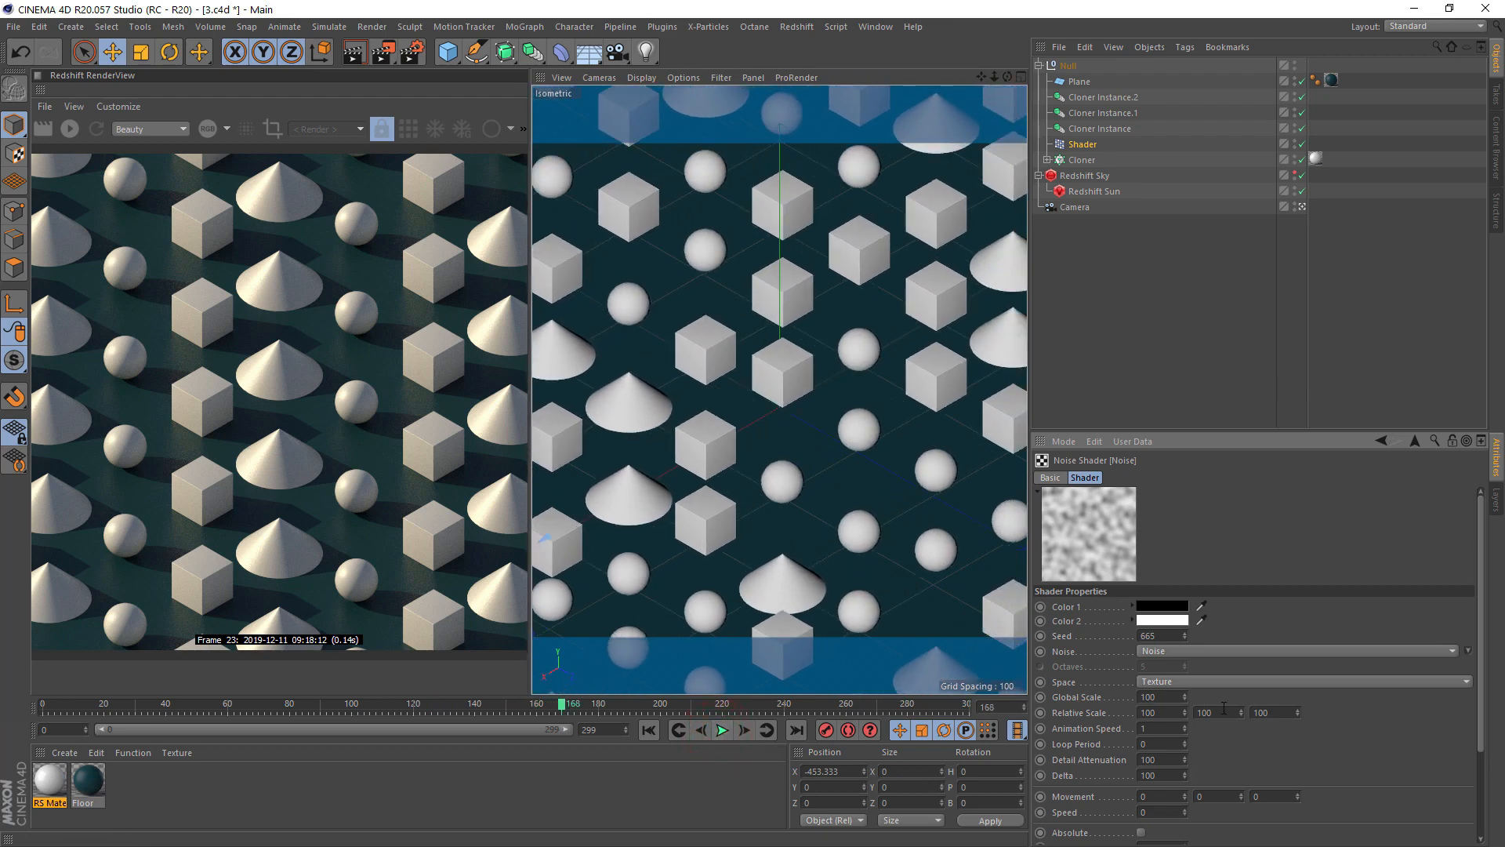
Set the Noise shader's Contrast to 78 and Brightness to -23
drag(1481, 654, 1482, 744)
drag(1342, 797, 1427, 792)
drag(1330, 782, 1298, 779)
Play the noise-driven animation across the loop point, stop it, and return to frame 0
click(722, 729)
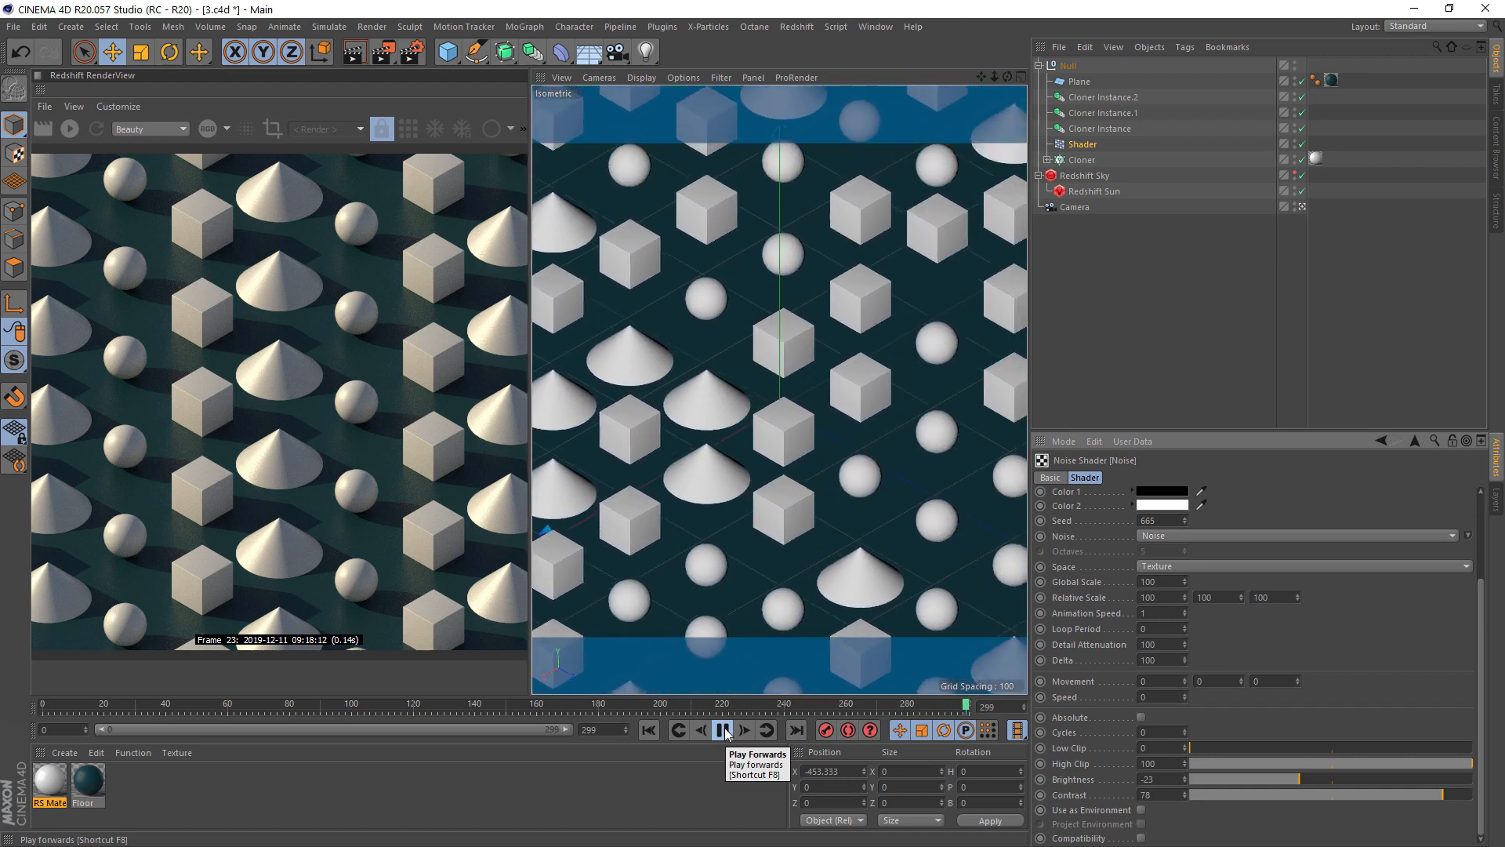
click(723, 730)
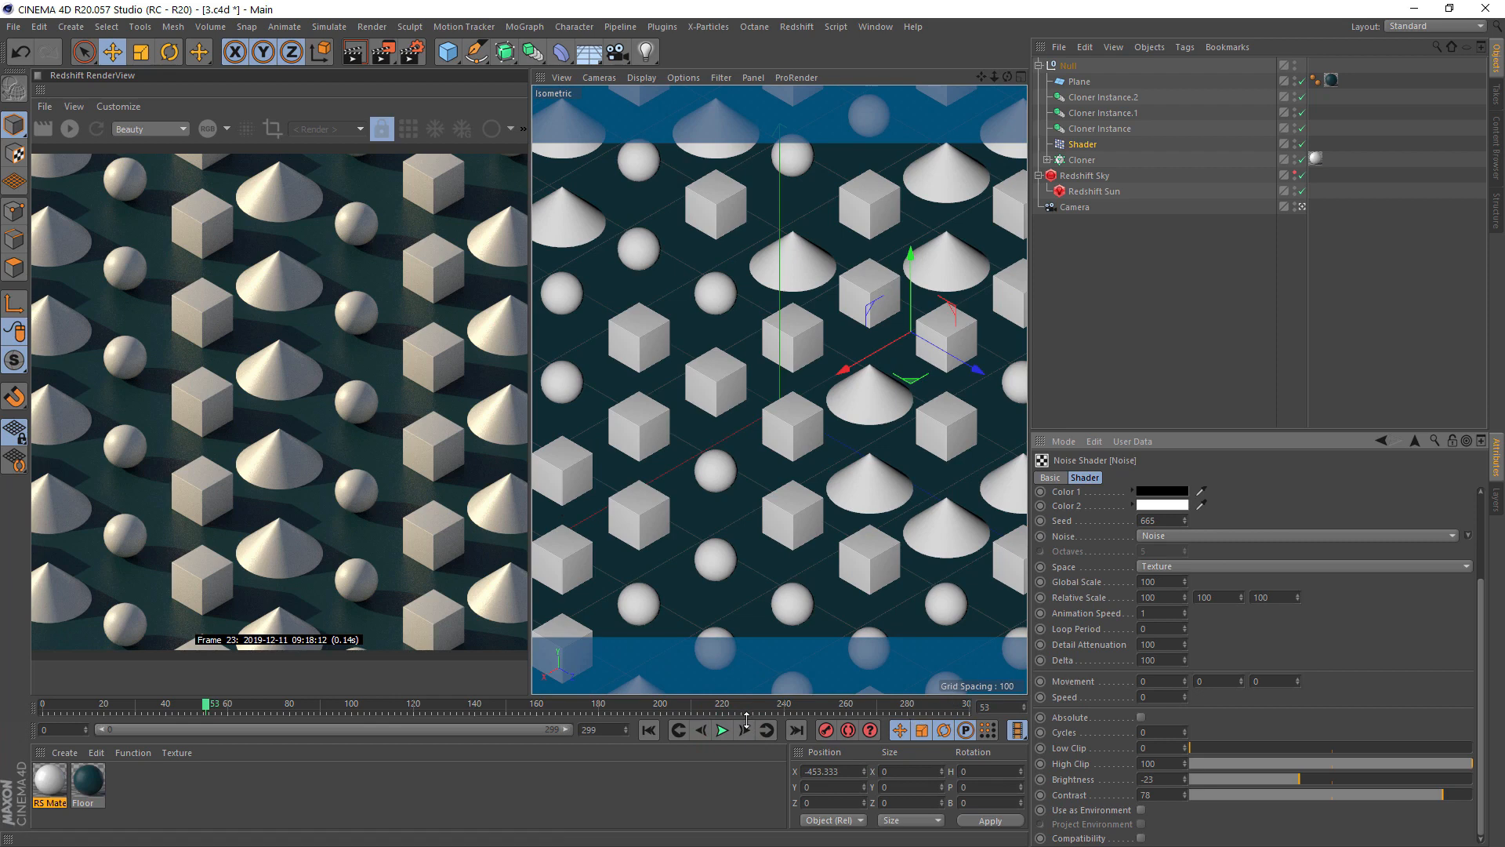
click(745, 730)
click(656, 728)
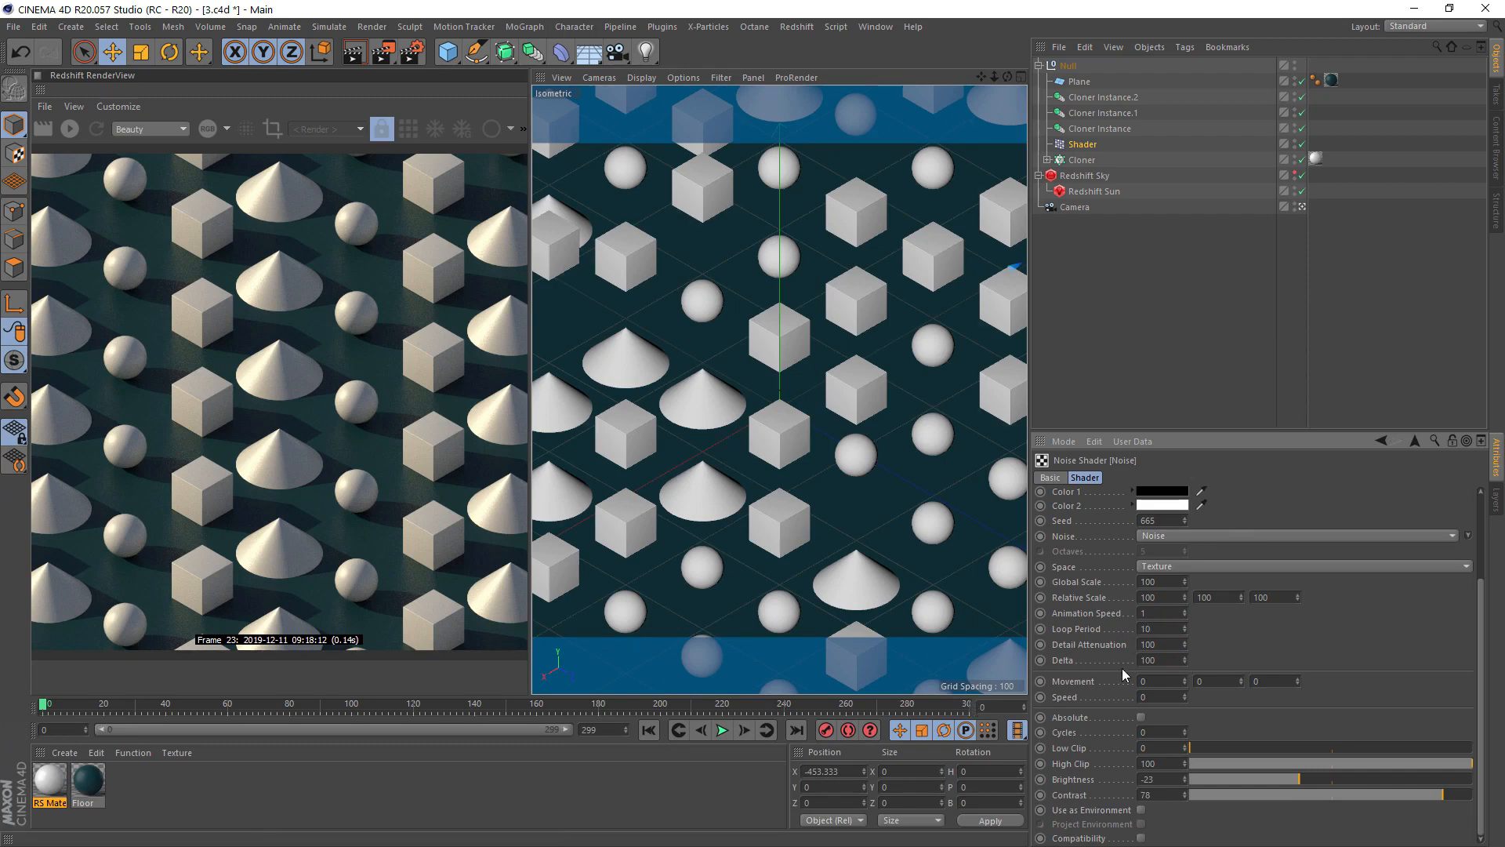
Preview the clone animation while switching the isometric viewport's display to Hidden Line, and stop playback
click(719, 731)
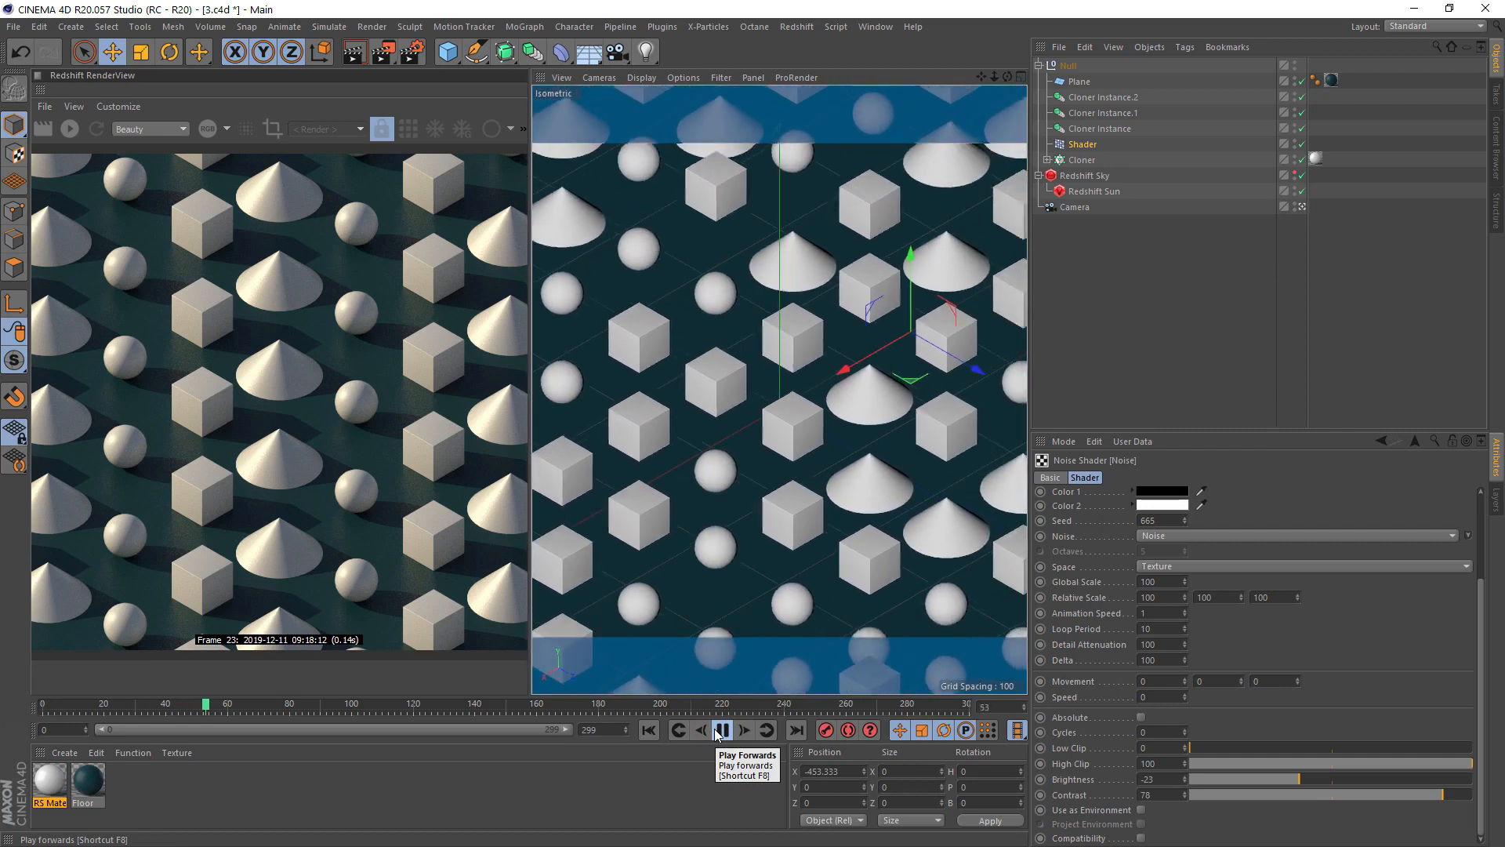
click(1076, 296)
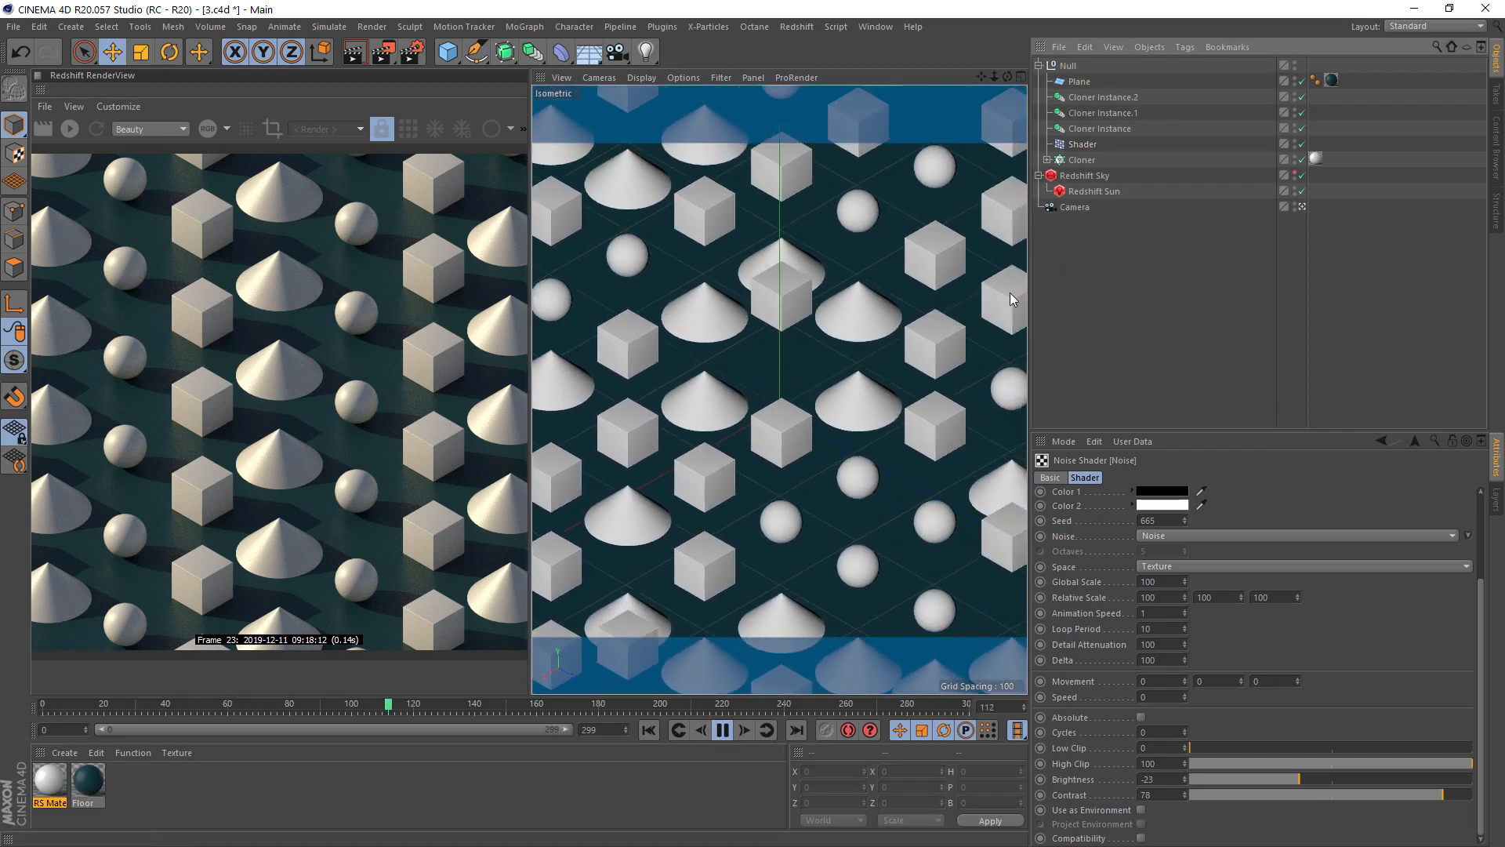
click(641, 78)
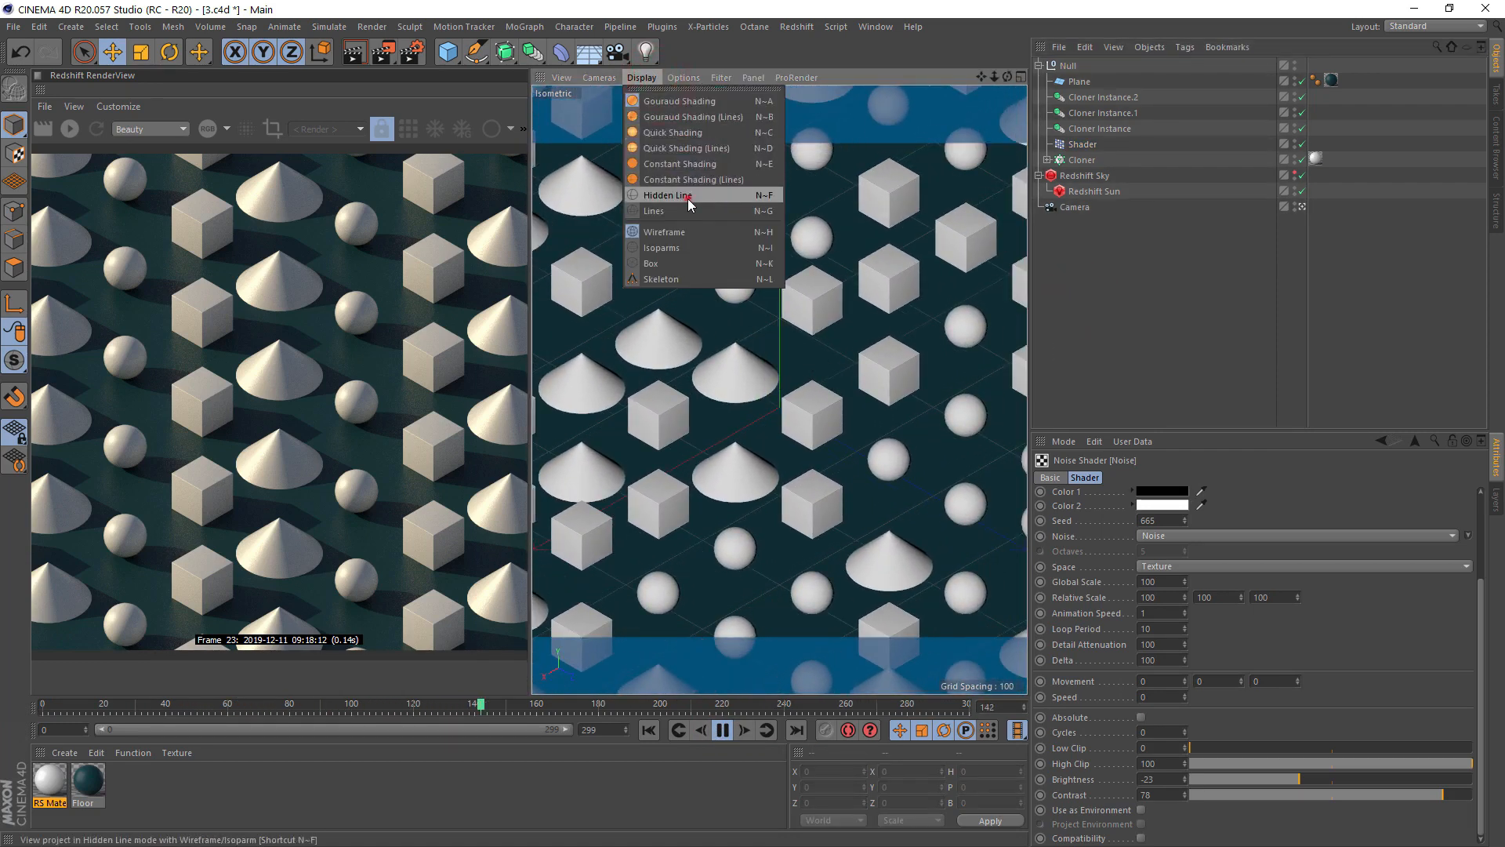
click(688, 197)
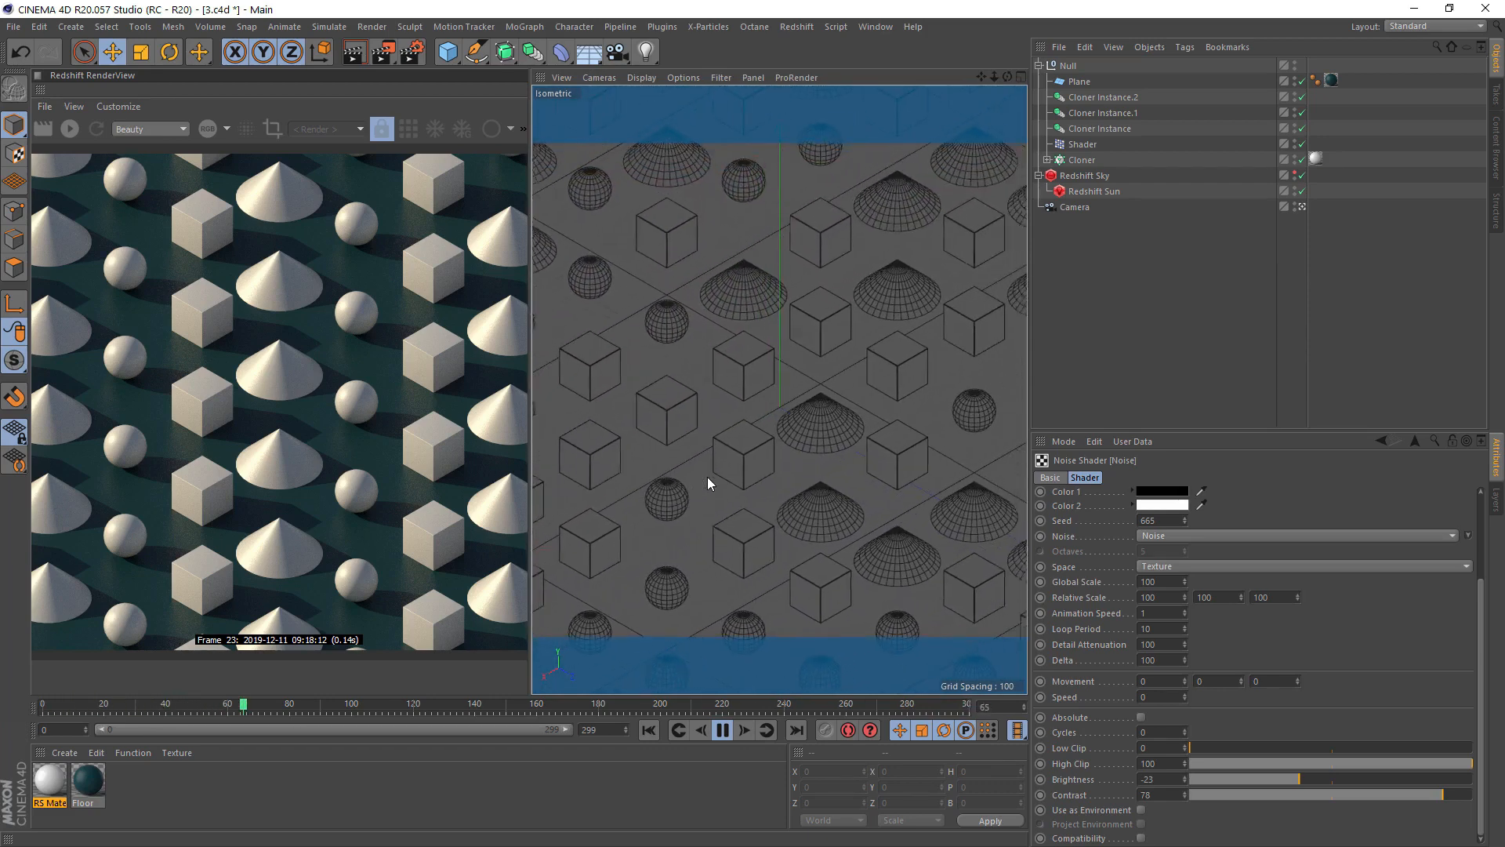
click(723, 729)
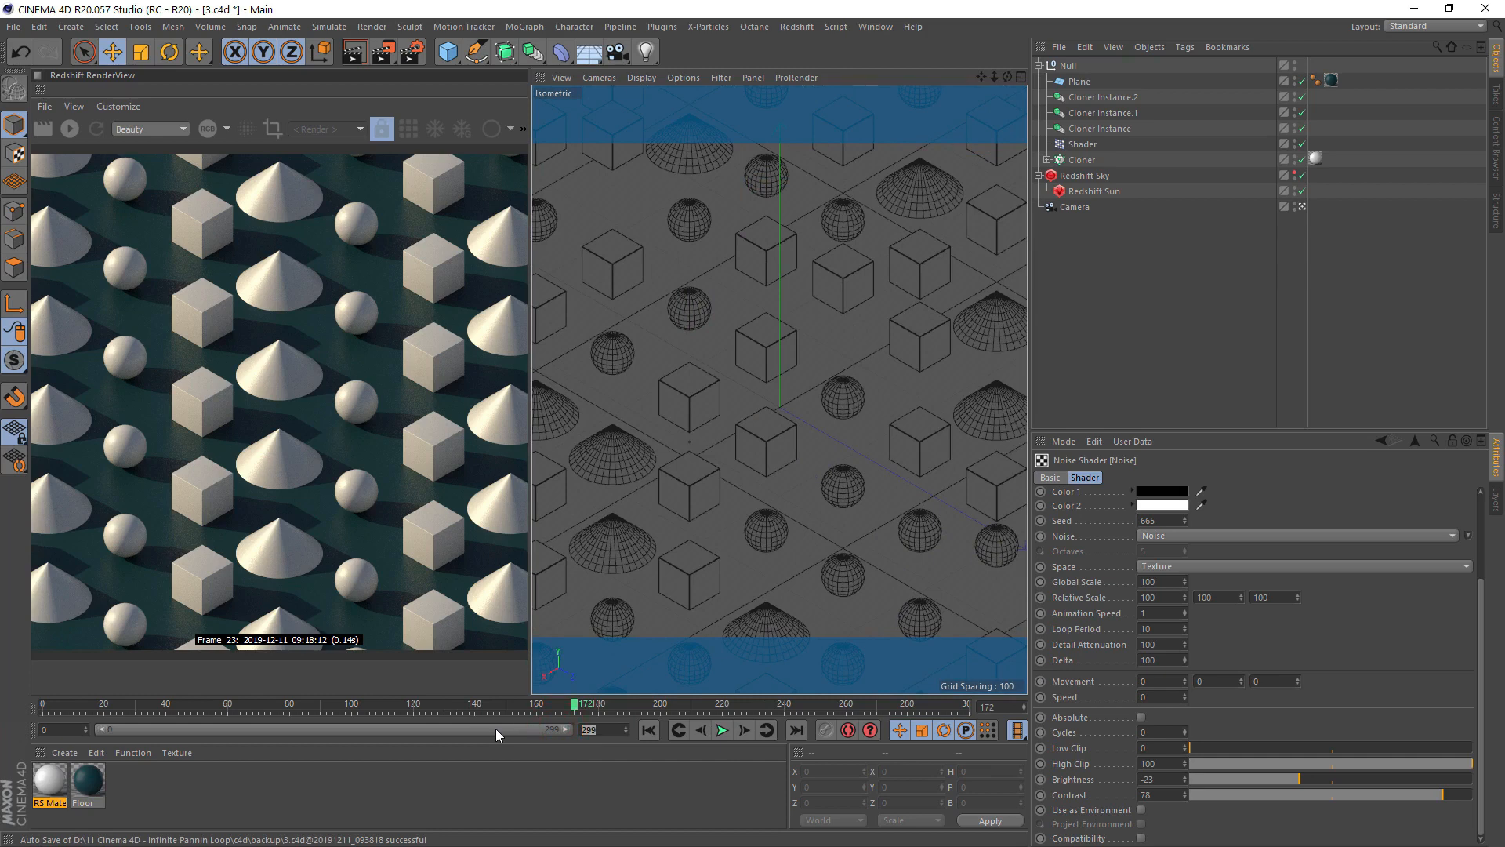
Extend the project's end to frame 600 and stretch the timeline preview range over the full length
text(600)
key(Return)
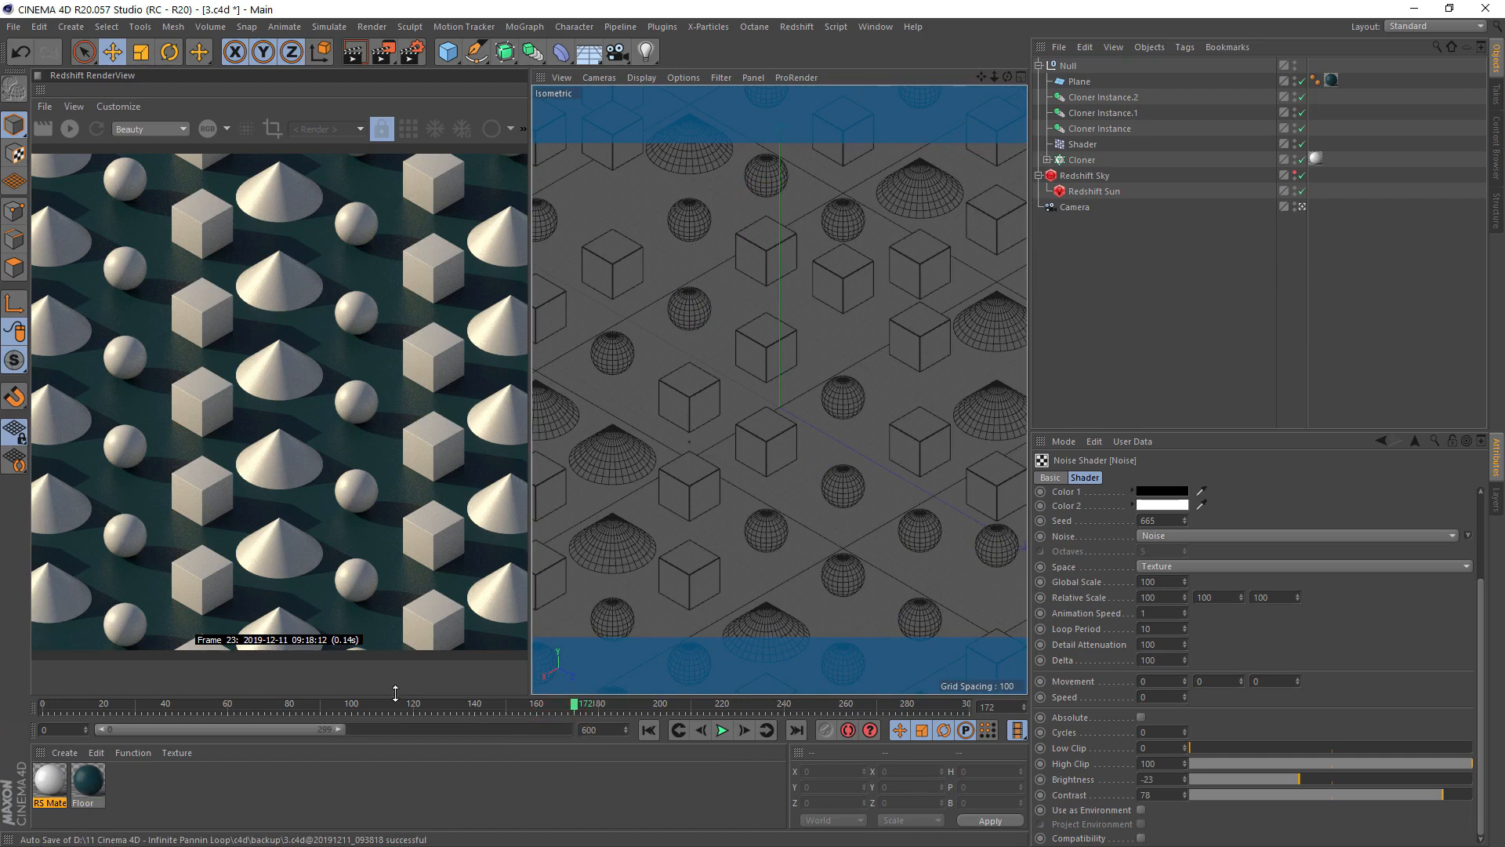
drag(339, 729, 566, 729)
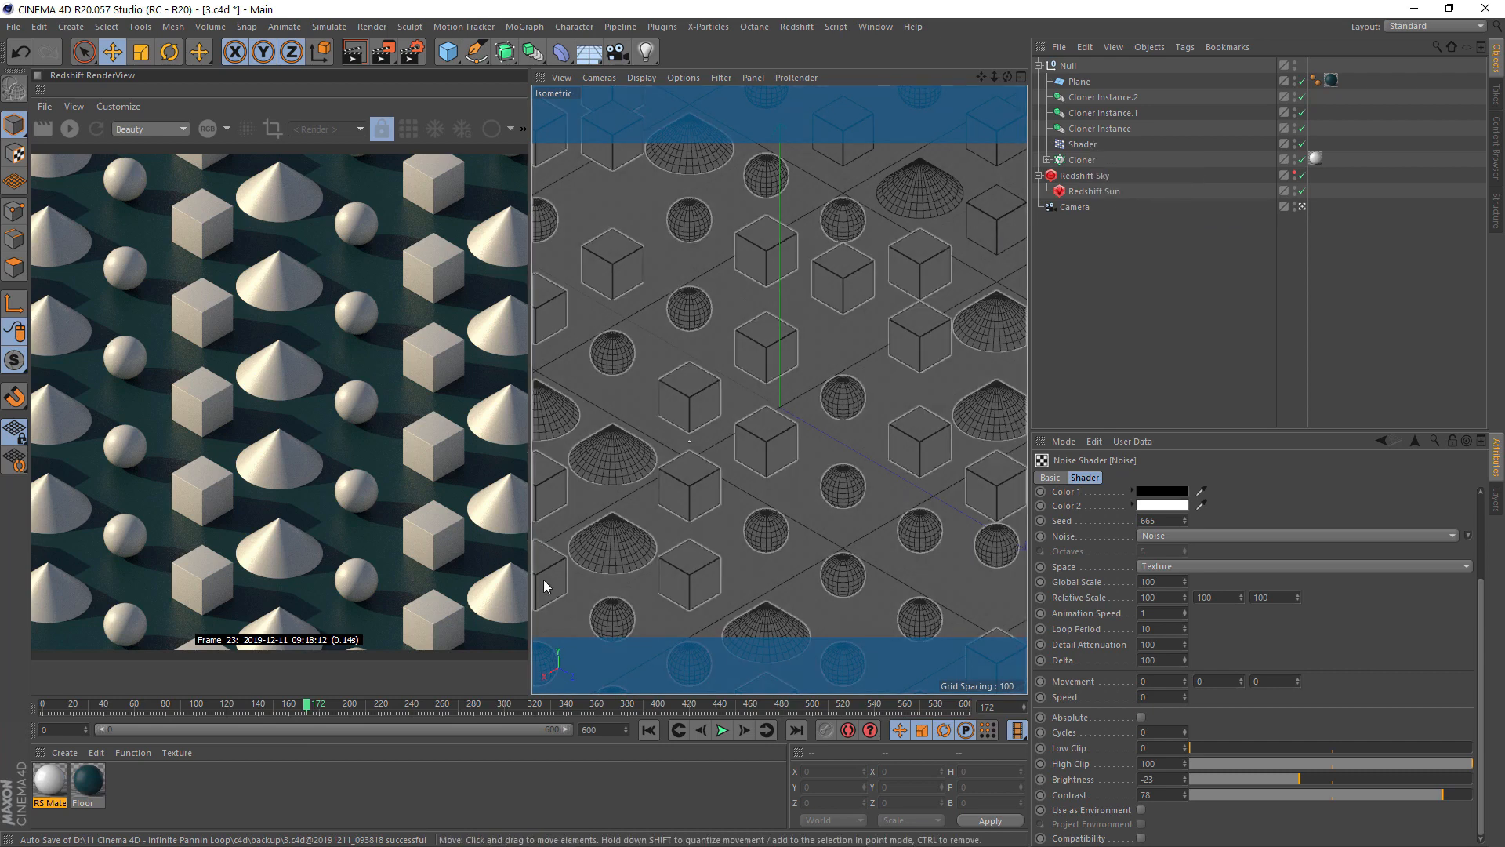
Move the panning Null's end keyframe to a Key Time of 600
click(1067, 69)
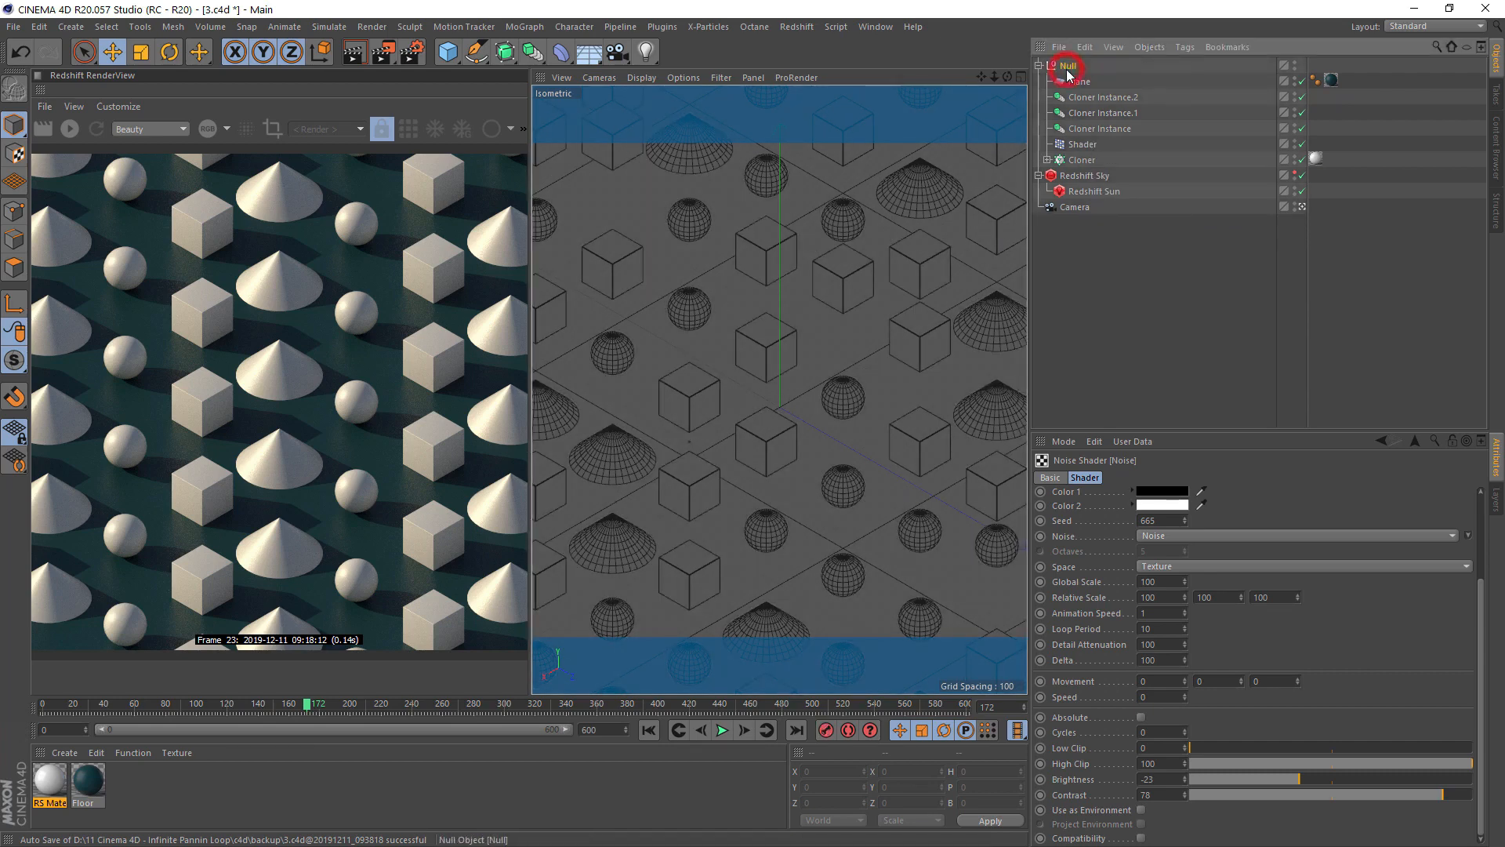
click(504, 712)
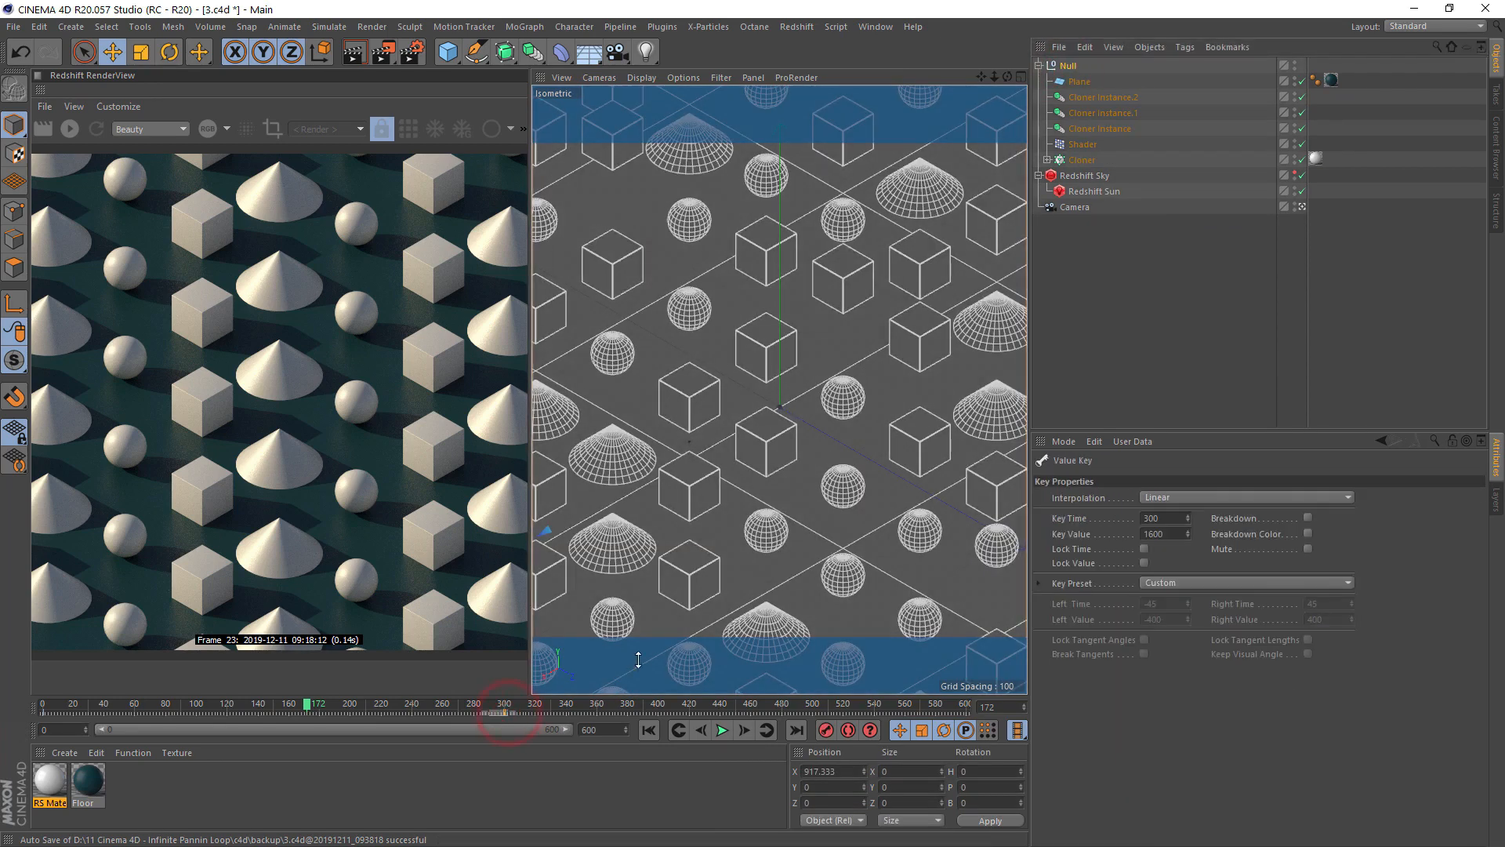
click(1167, 517)
text(600)
key(Return)
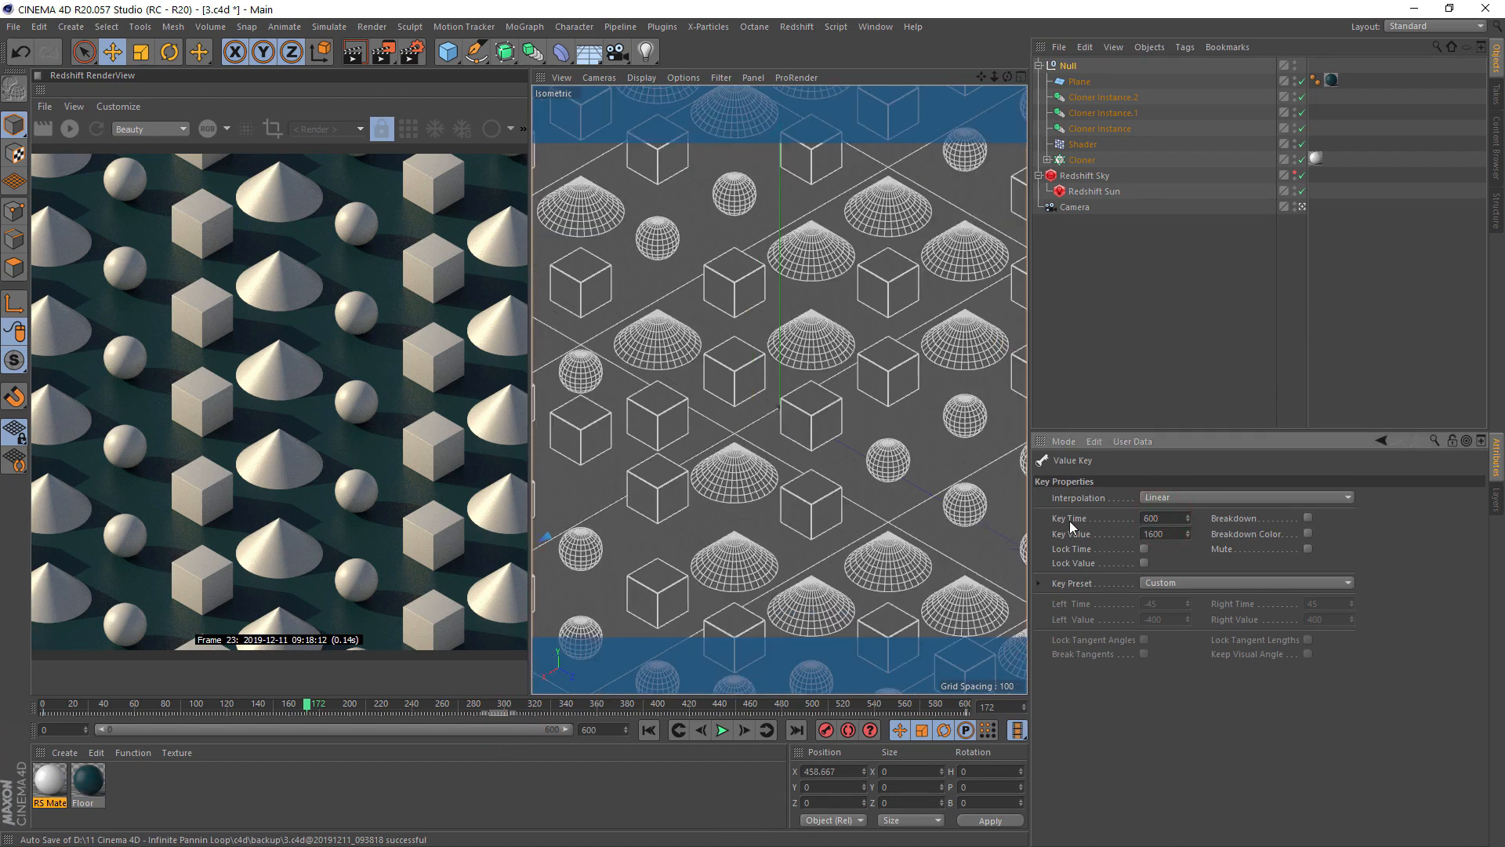
Open the Loop Period of the Shader effector's Noise for editing, and set the project's last frame to 599
click(1083, 145)
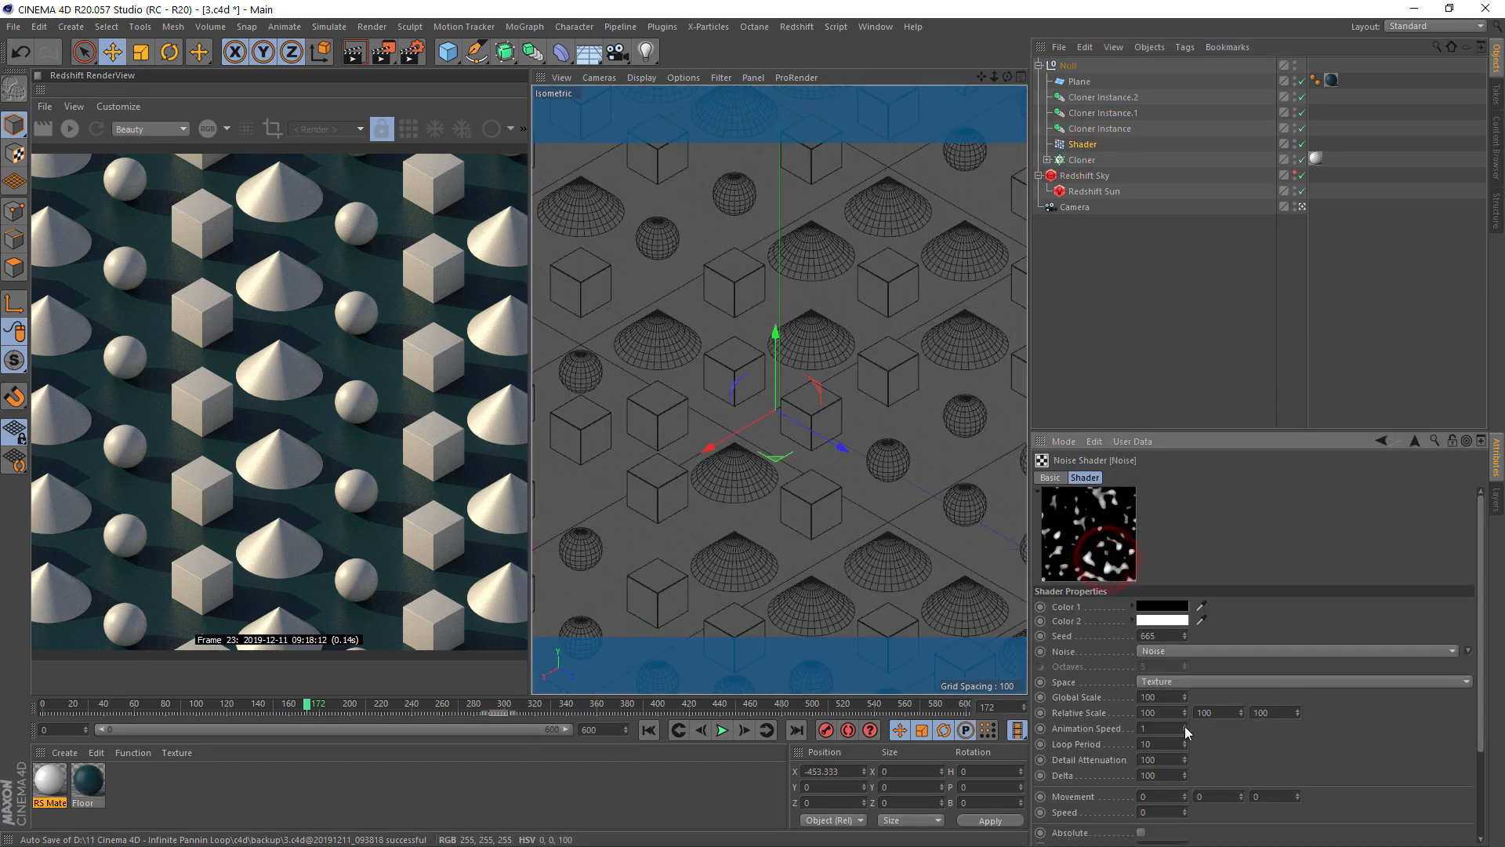
click(1159, 744)
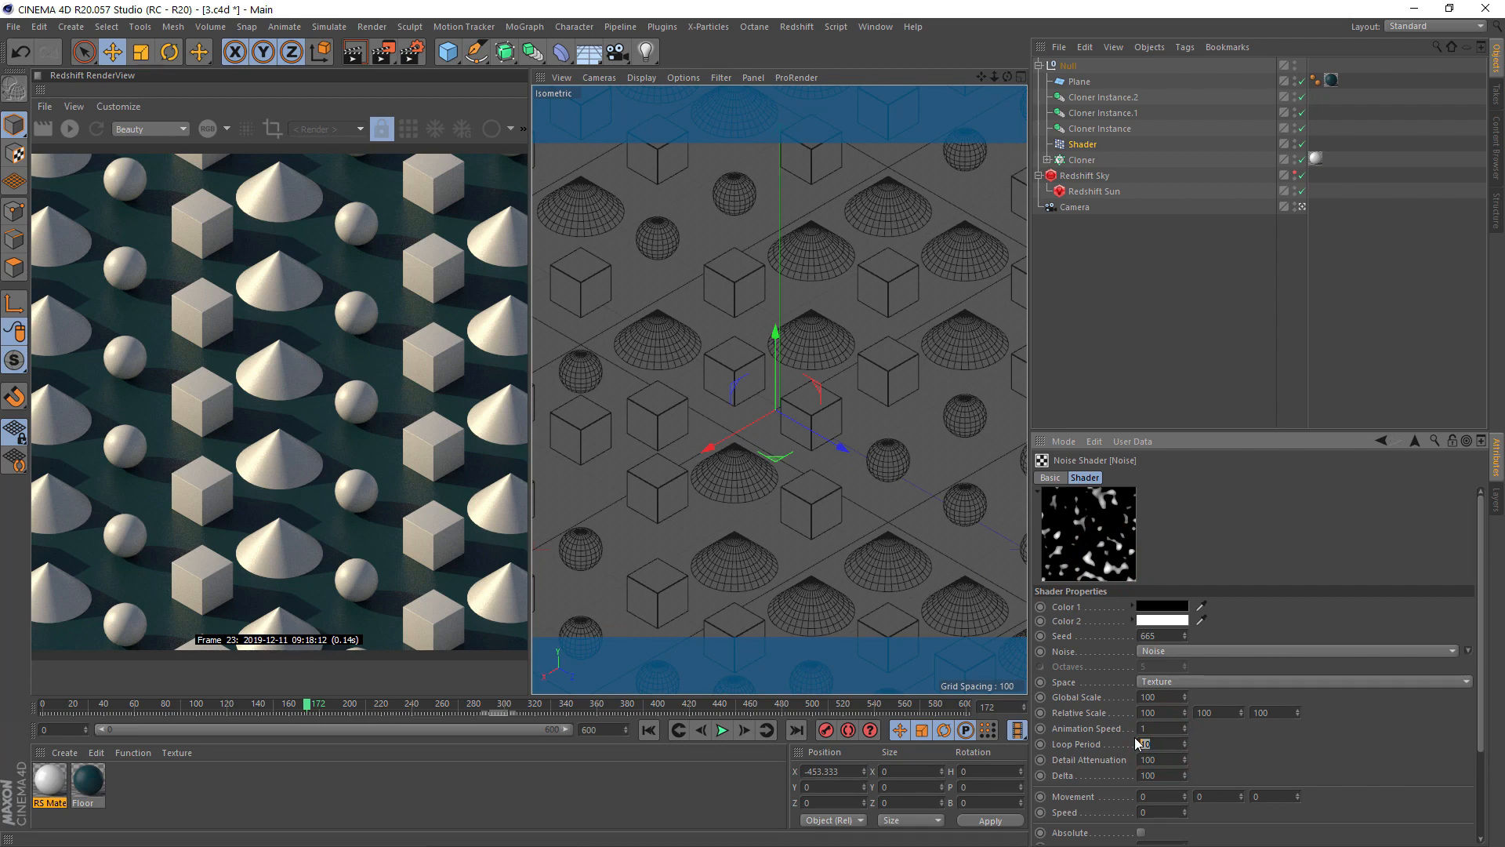
click(627, 732)
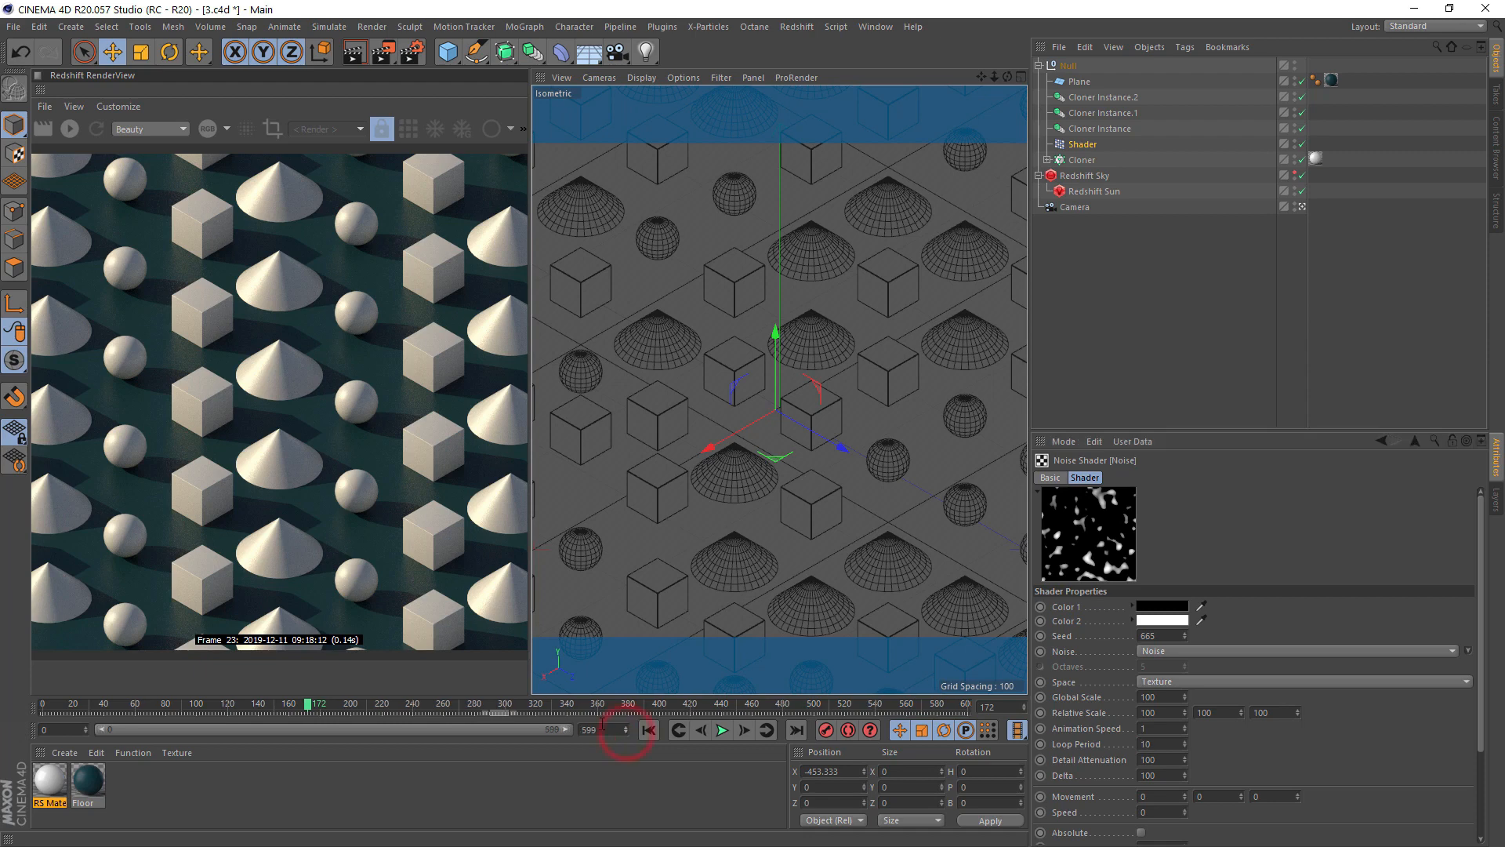
Play the slowed animation from near the end of the timeline across the loop point, and stop playback
click(891, 709)
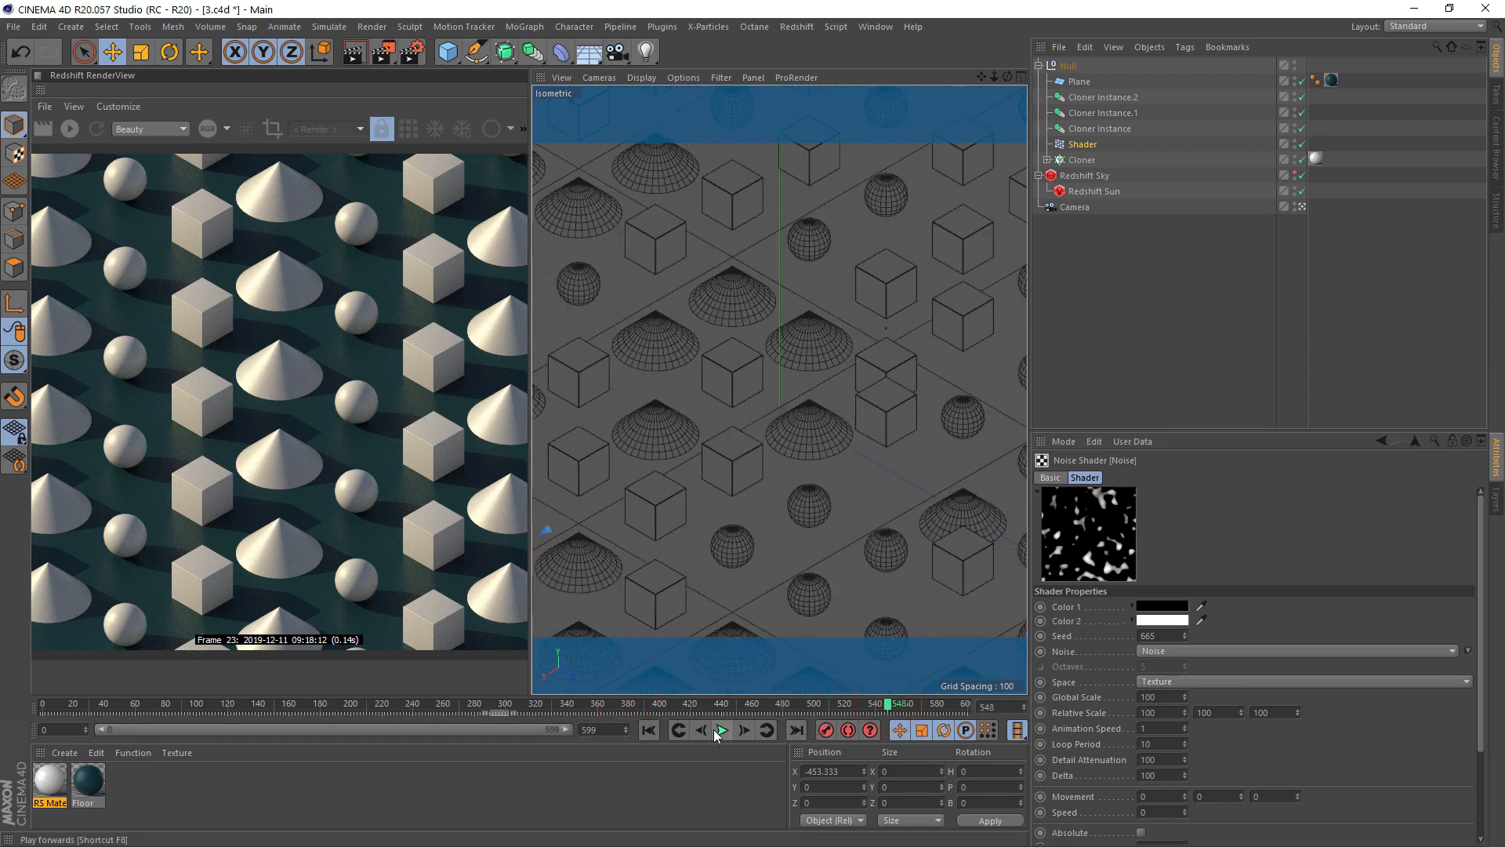
click(721, 730)
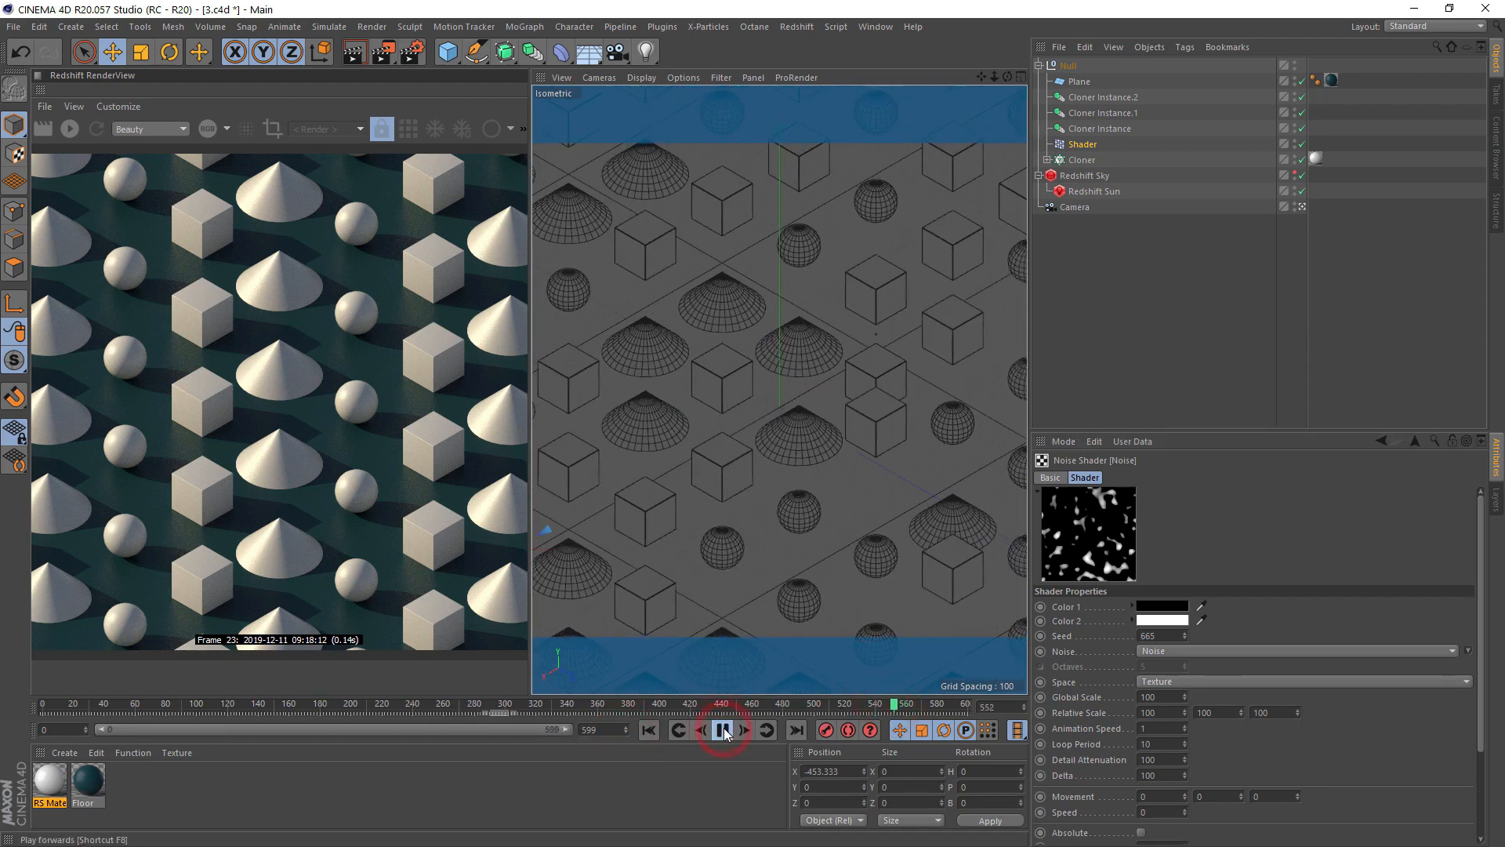
click(1110, 346)
click(864, 706)
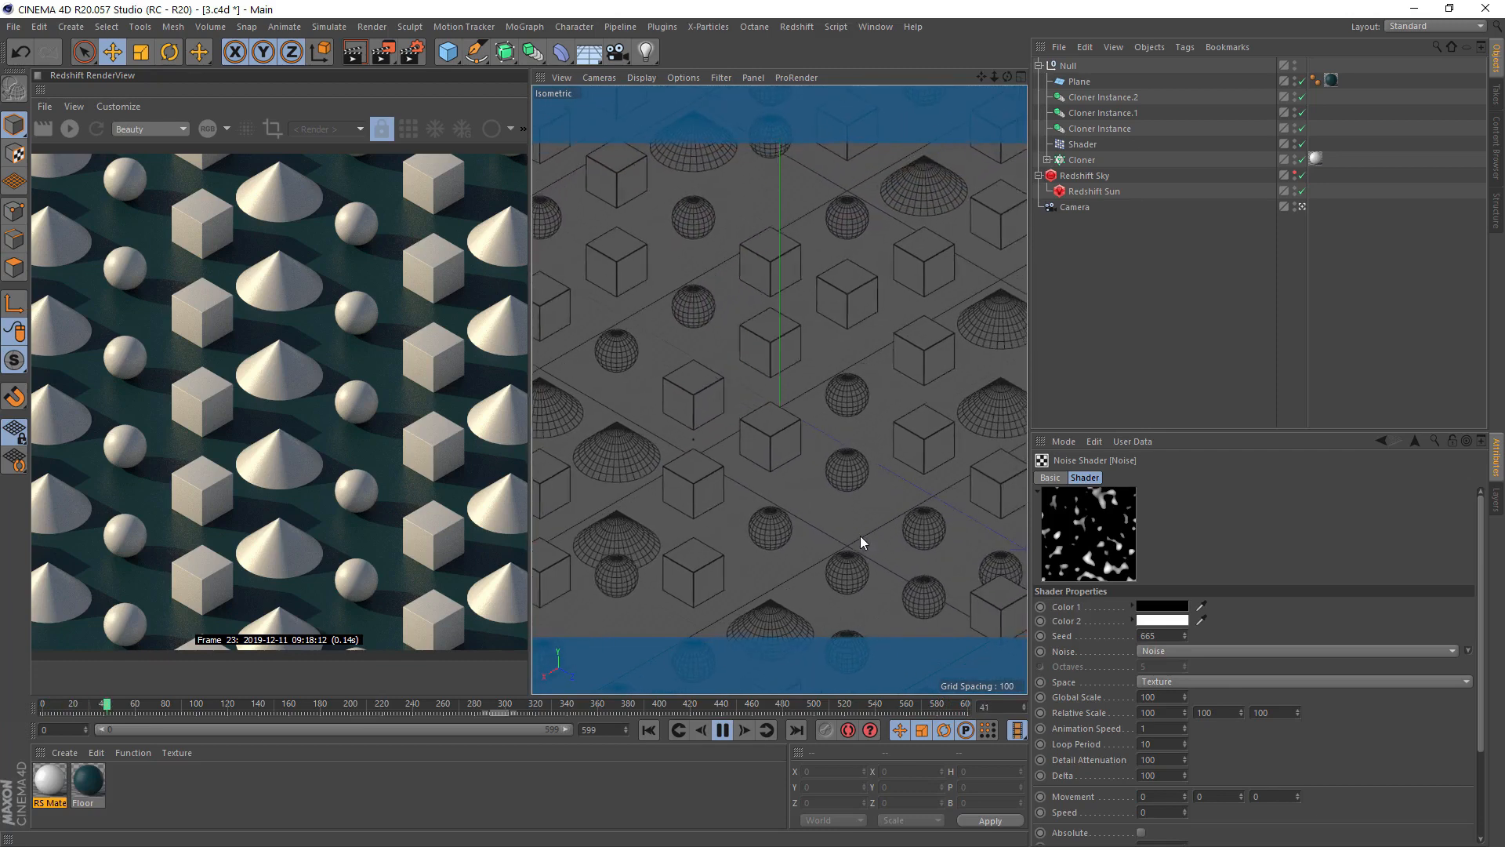
click(722, 729)
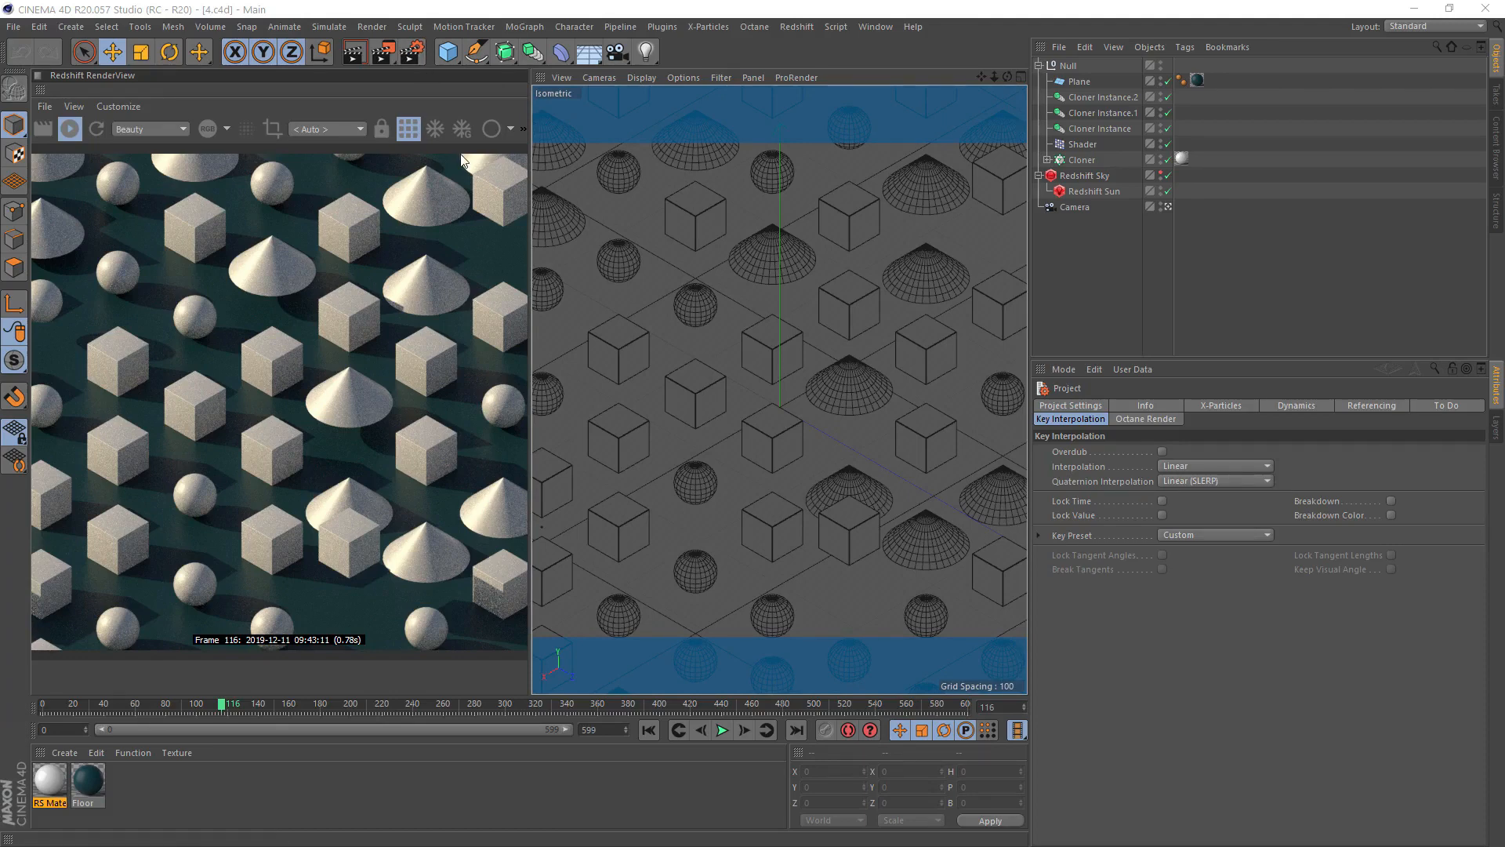
Switch the Redshift preview to its sampling visualization and set Unified Sampling's Samples Max to 128
click(511, 127)
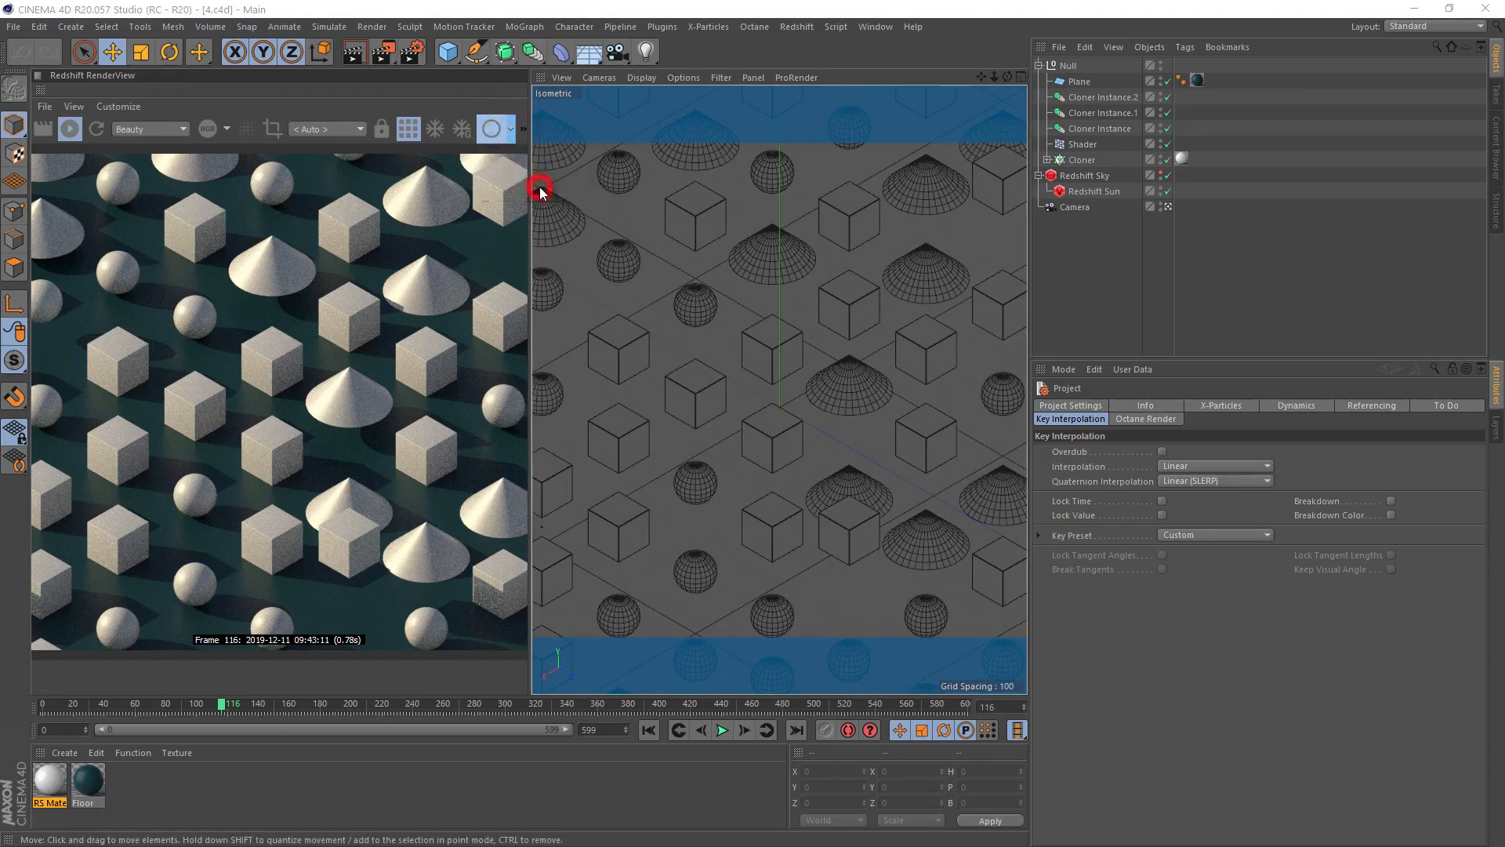
click(541, 180)
click(403, 60)
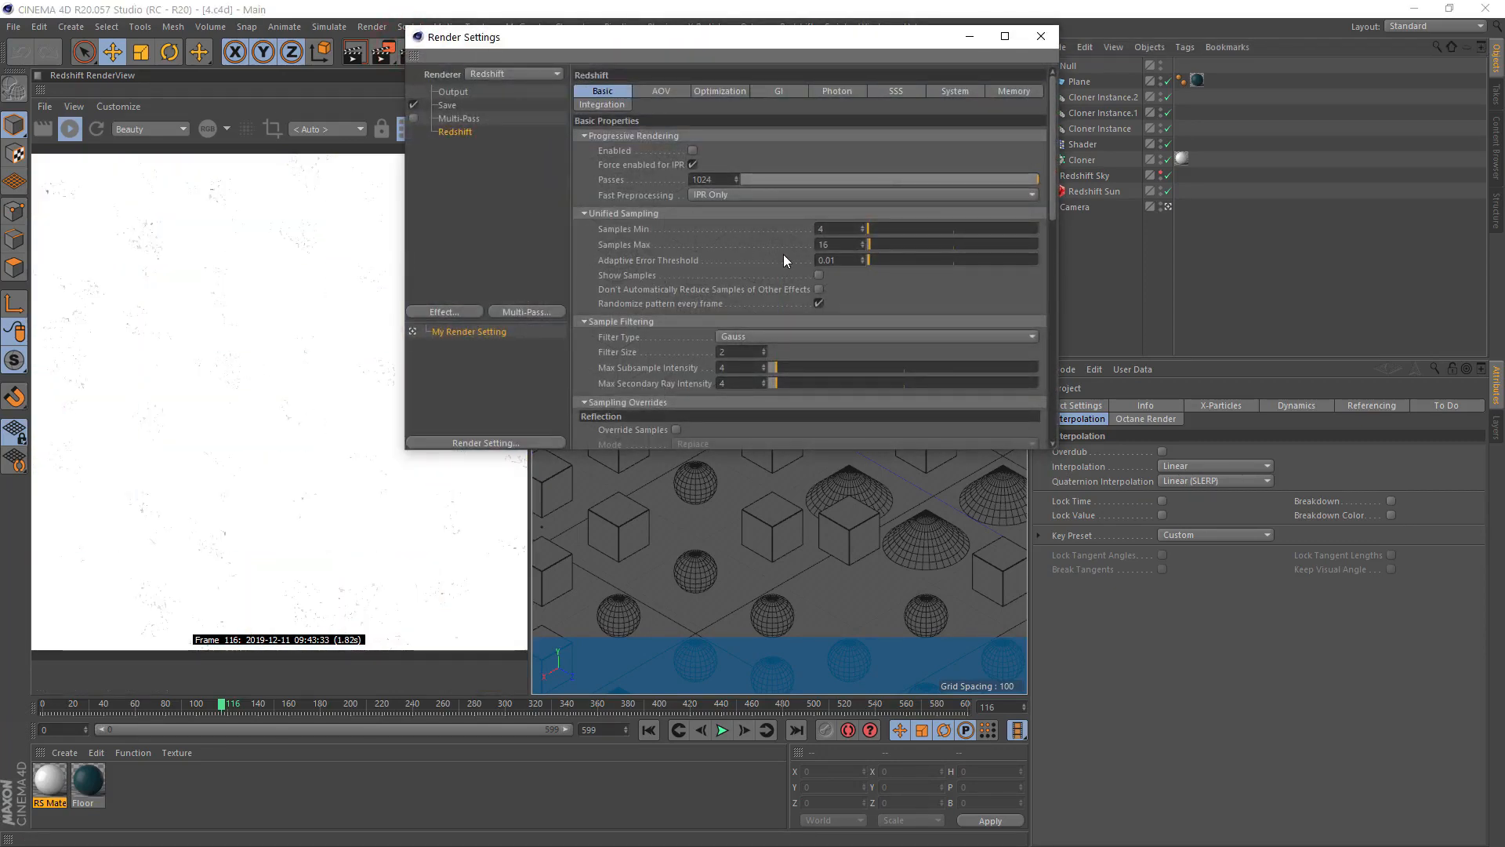
text(128)
key(Return)
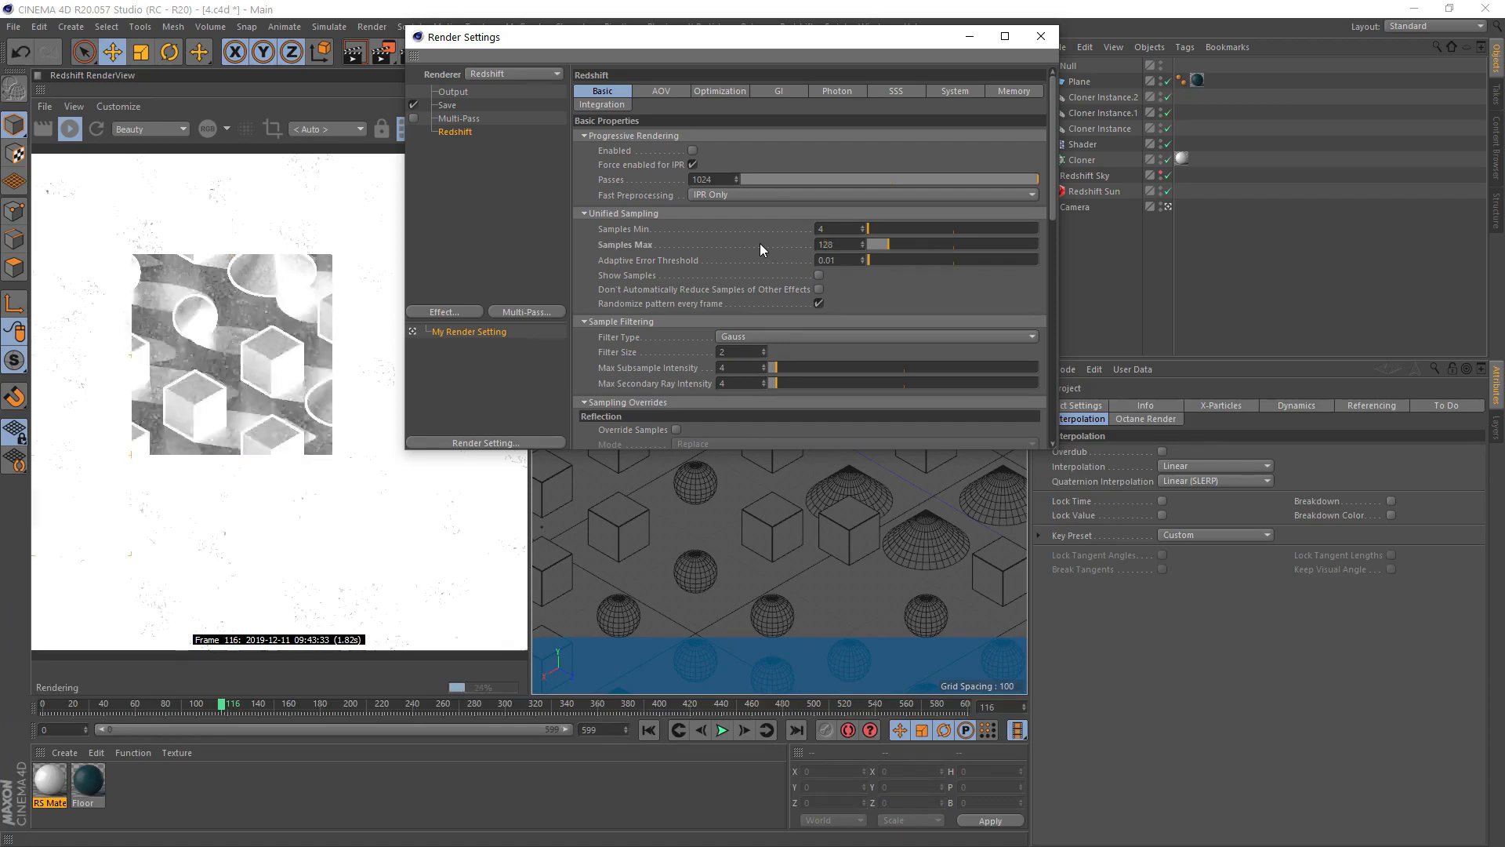
Set the Primary GI Engine to None and try a Light sample override of 512, switching that override off again
click(776, 91)
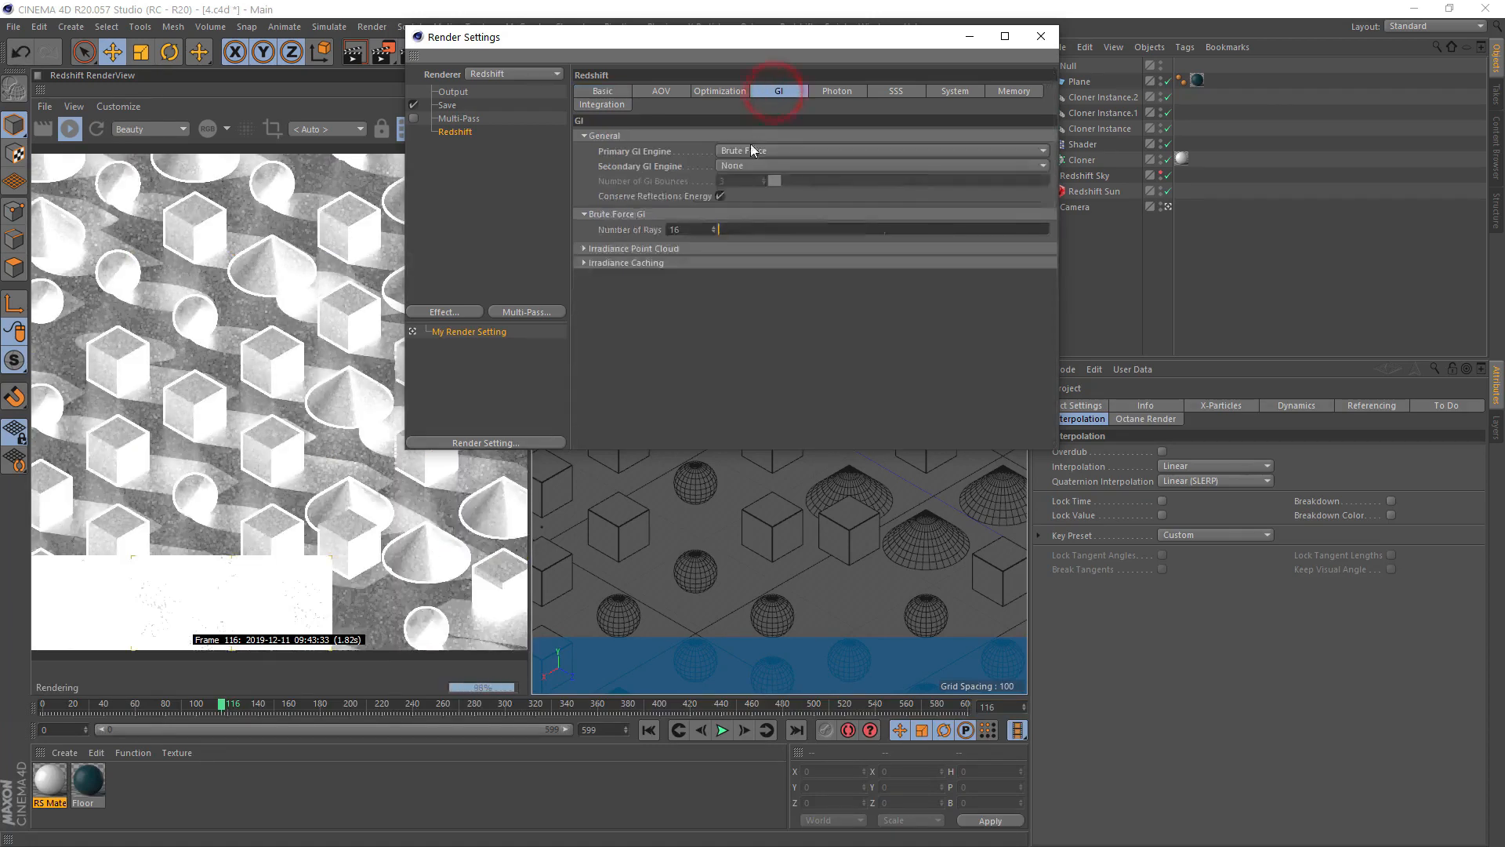
click(619, 91)
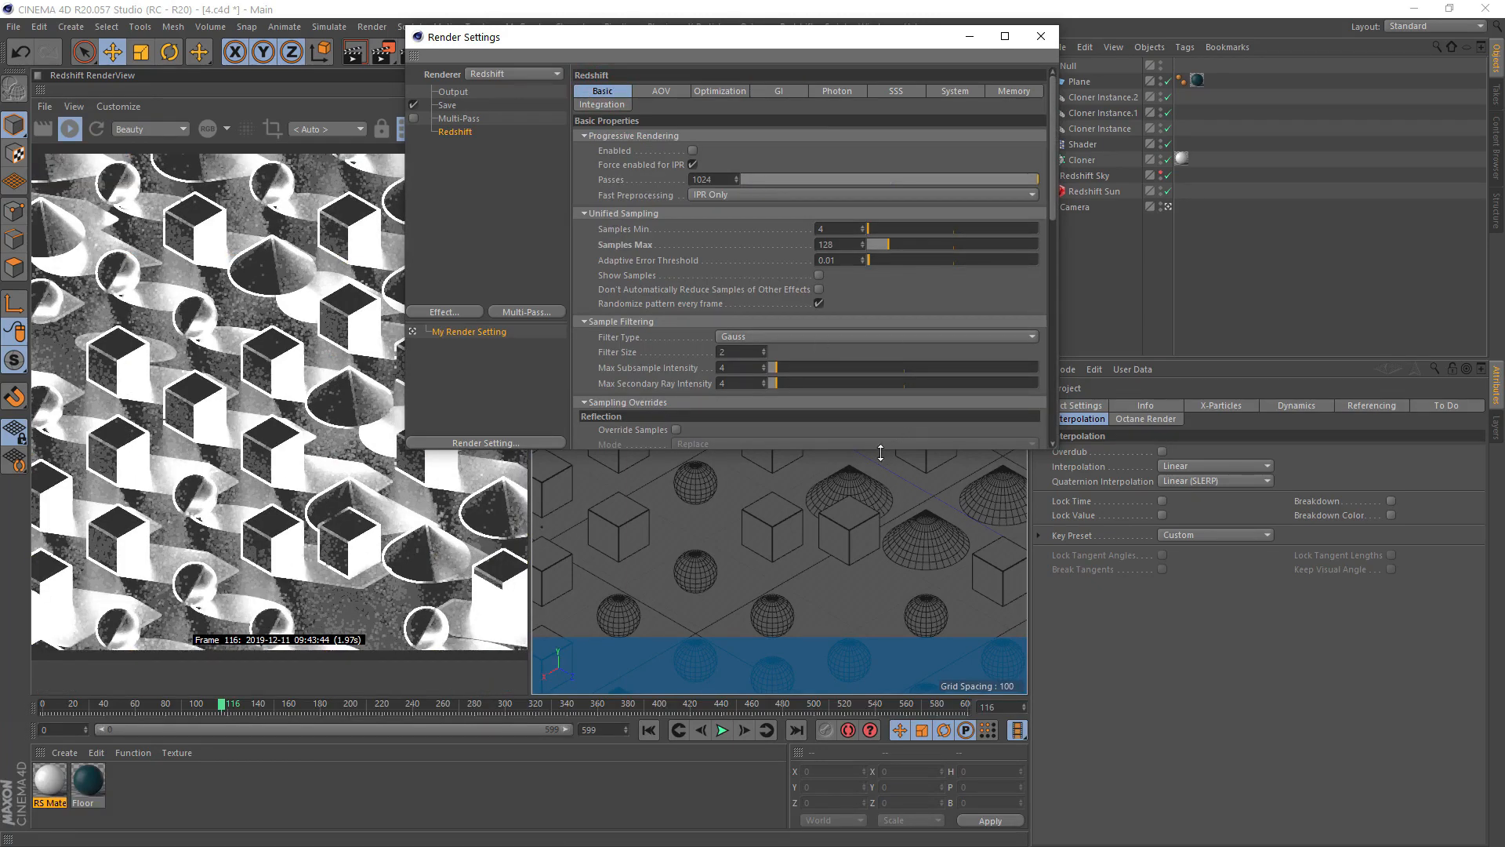
drag(881, 452, 870, 658)
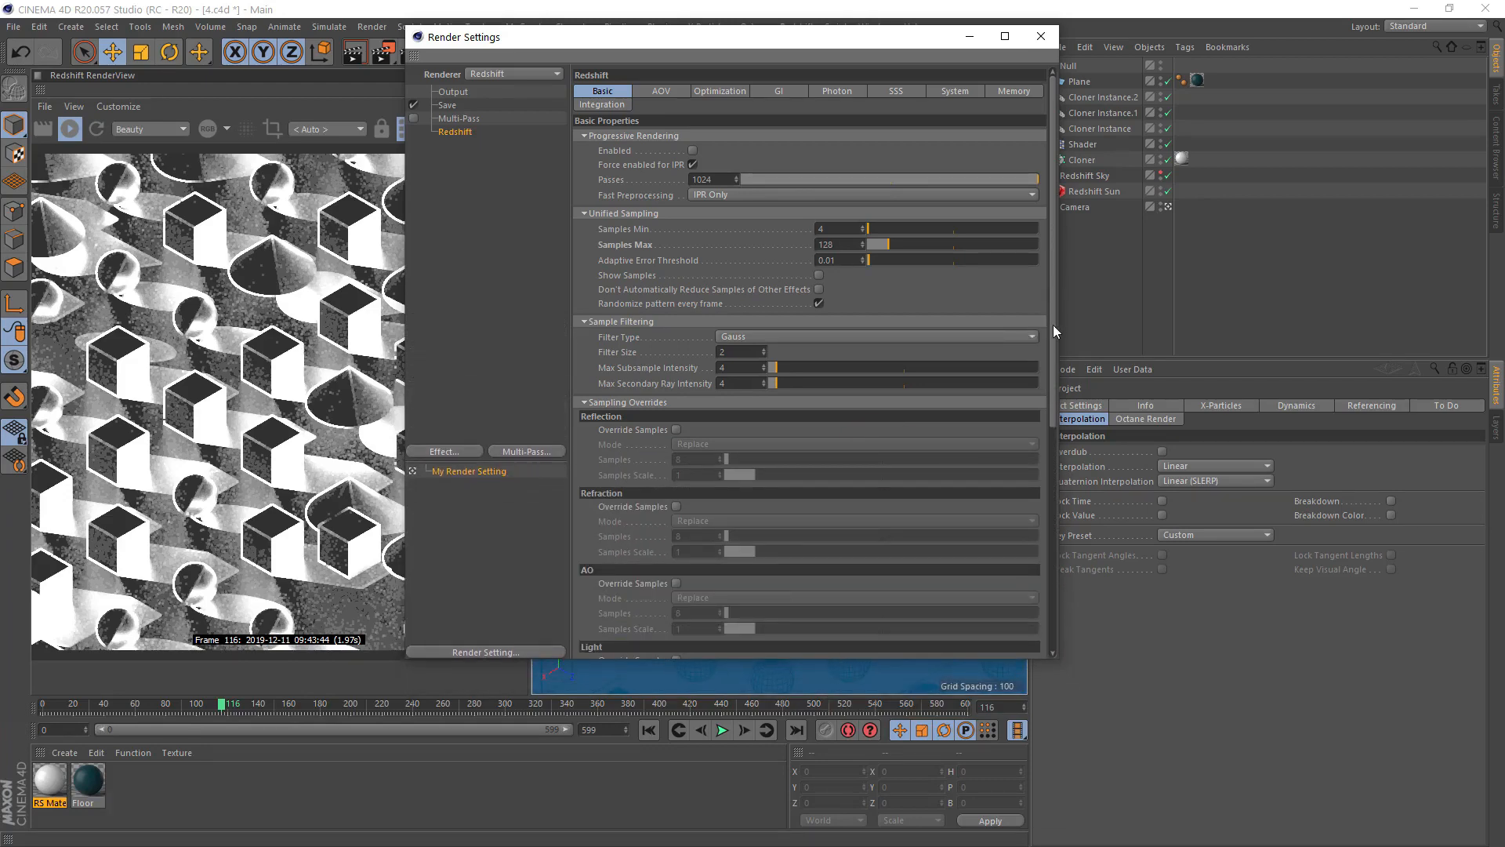
drag(1052, 324, 1038, 490)
click(675, 384)
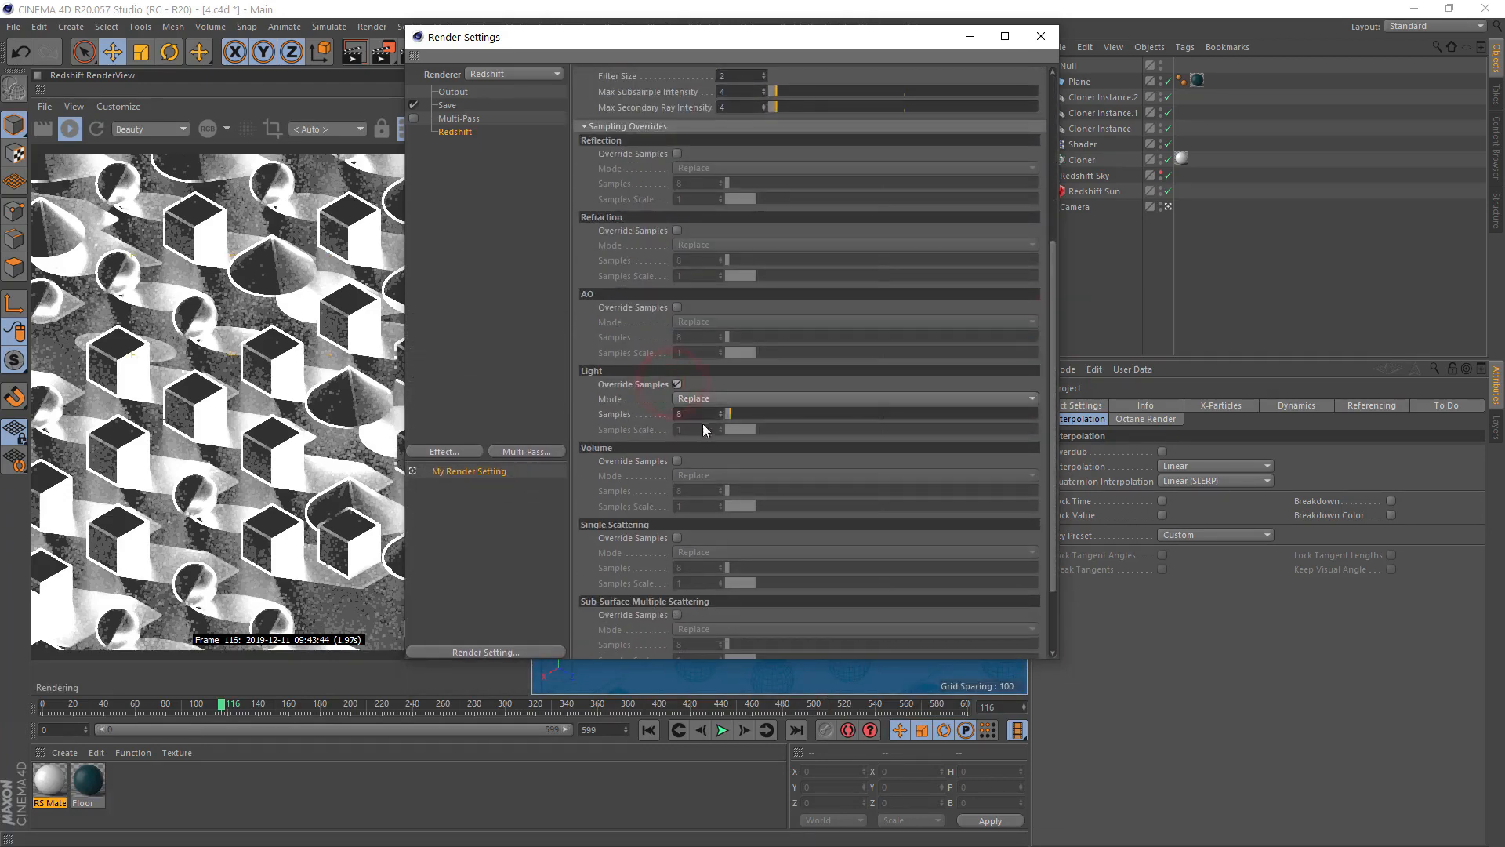
text(512)
key(Return)
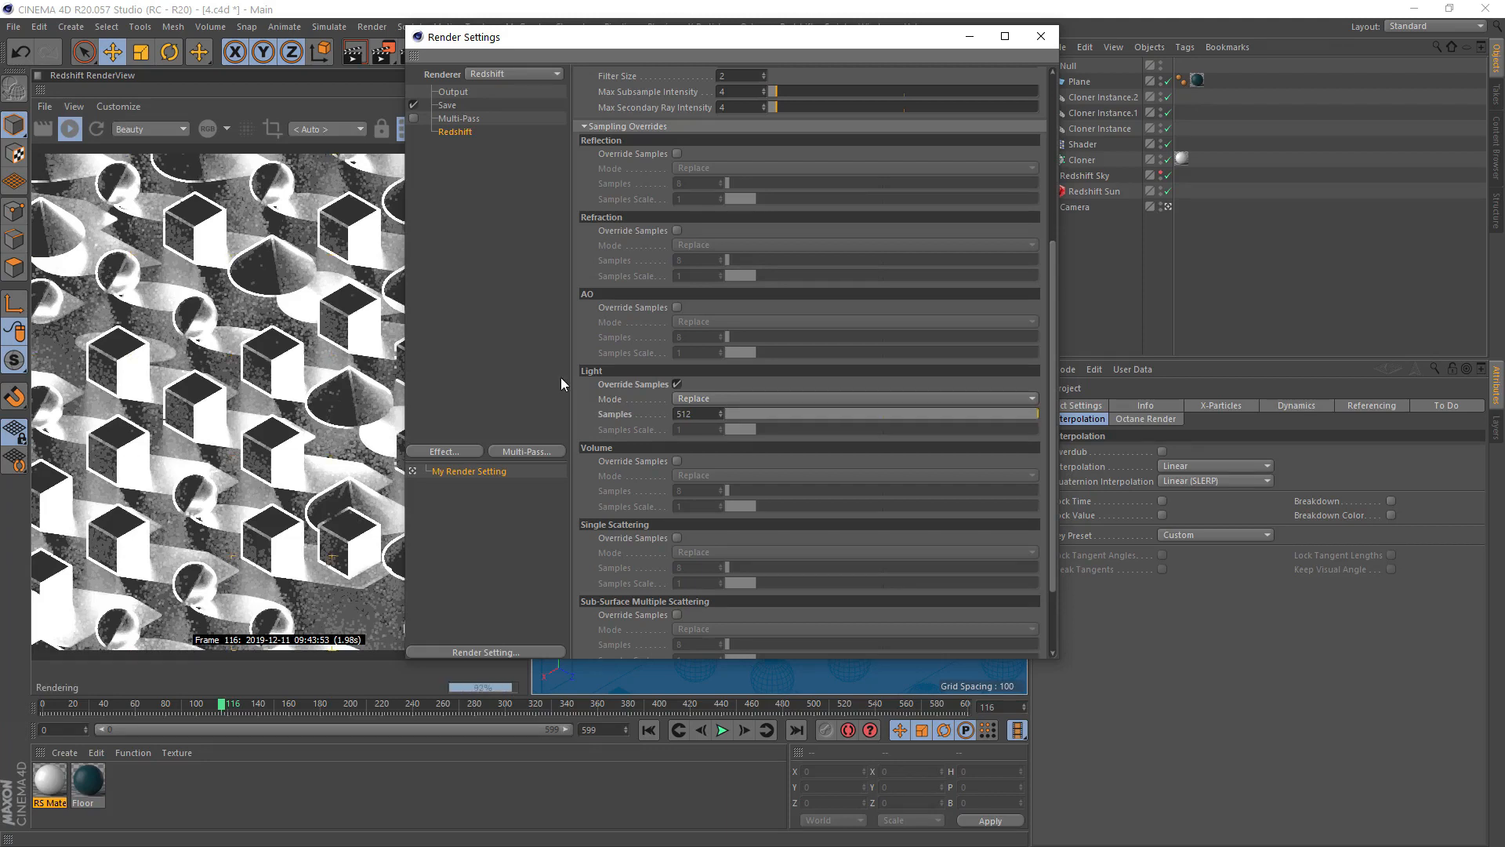
click(678, 384)
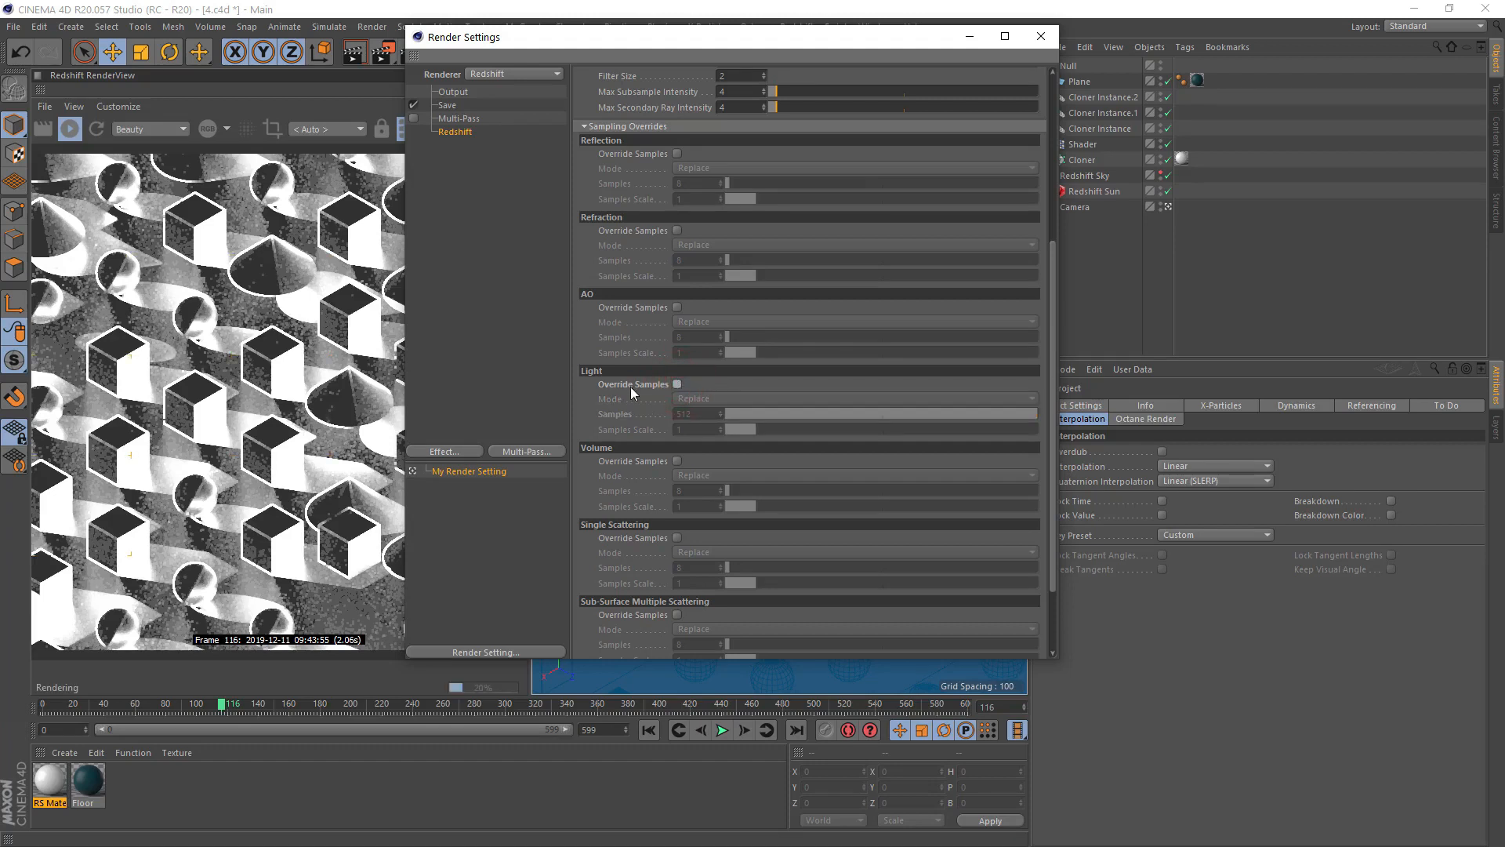
Enable the Reflection sample override in Replace mode with 1024 samples
click(677, 154)
click(681, 182)
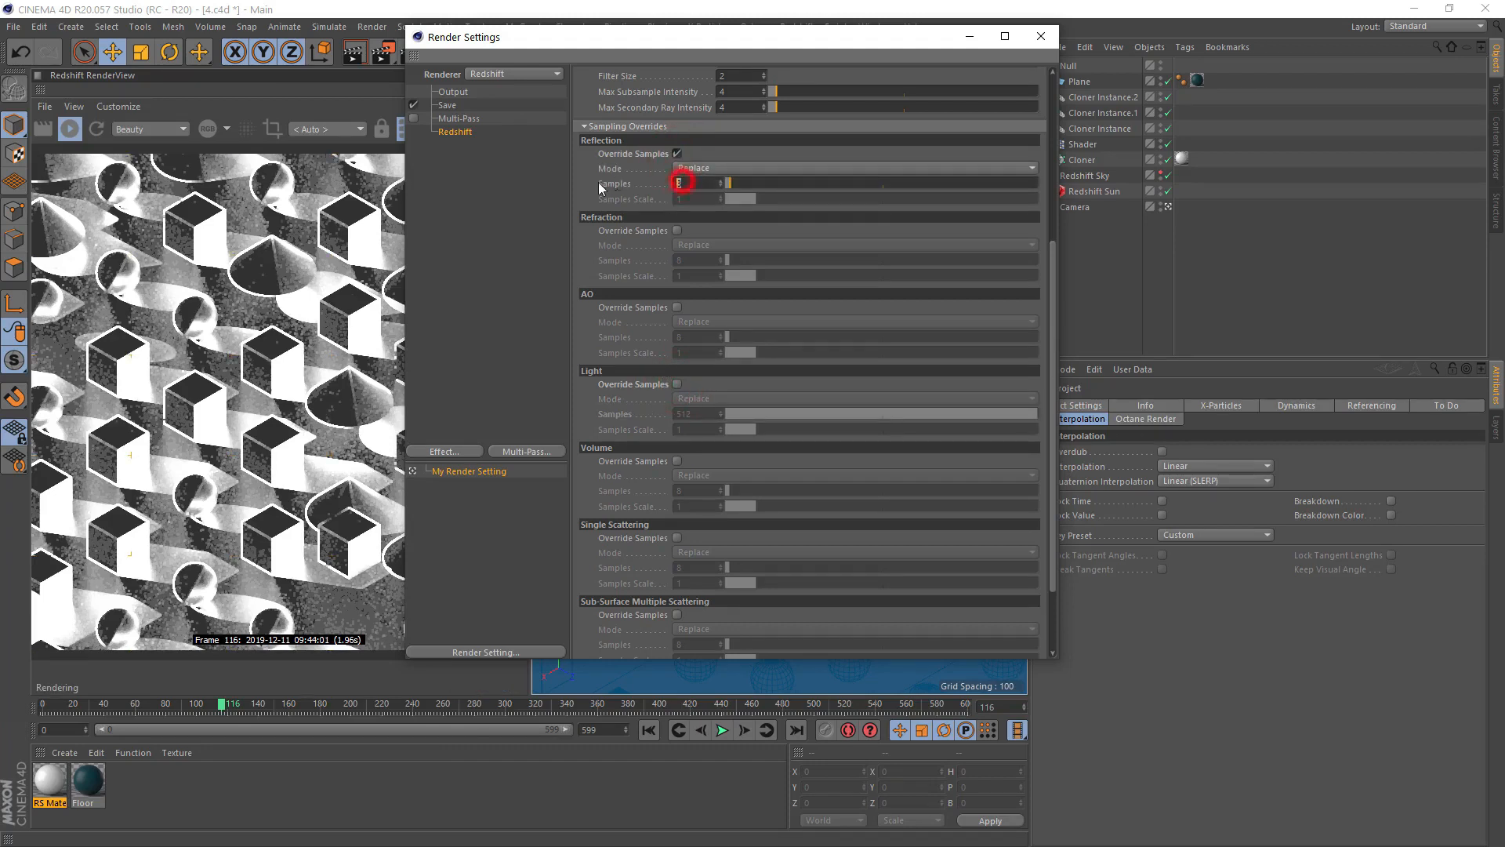
text(512)
key(Return)
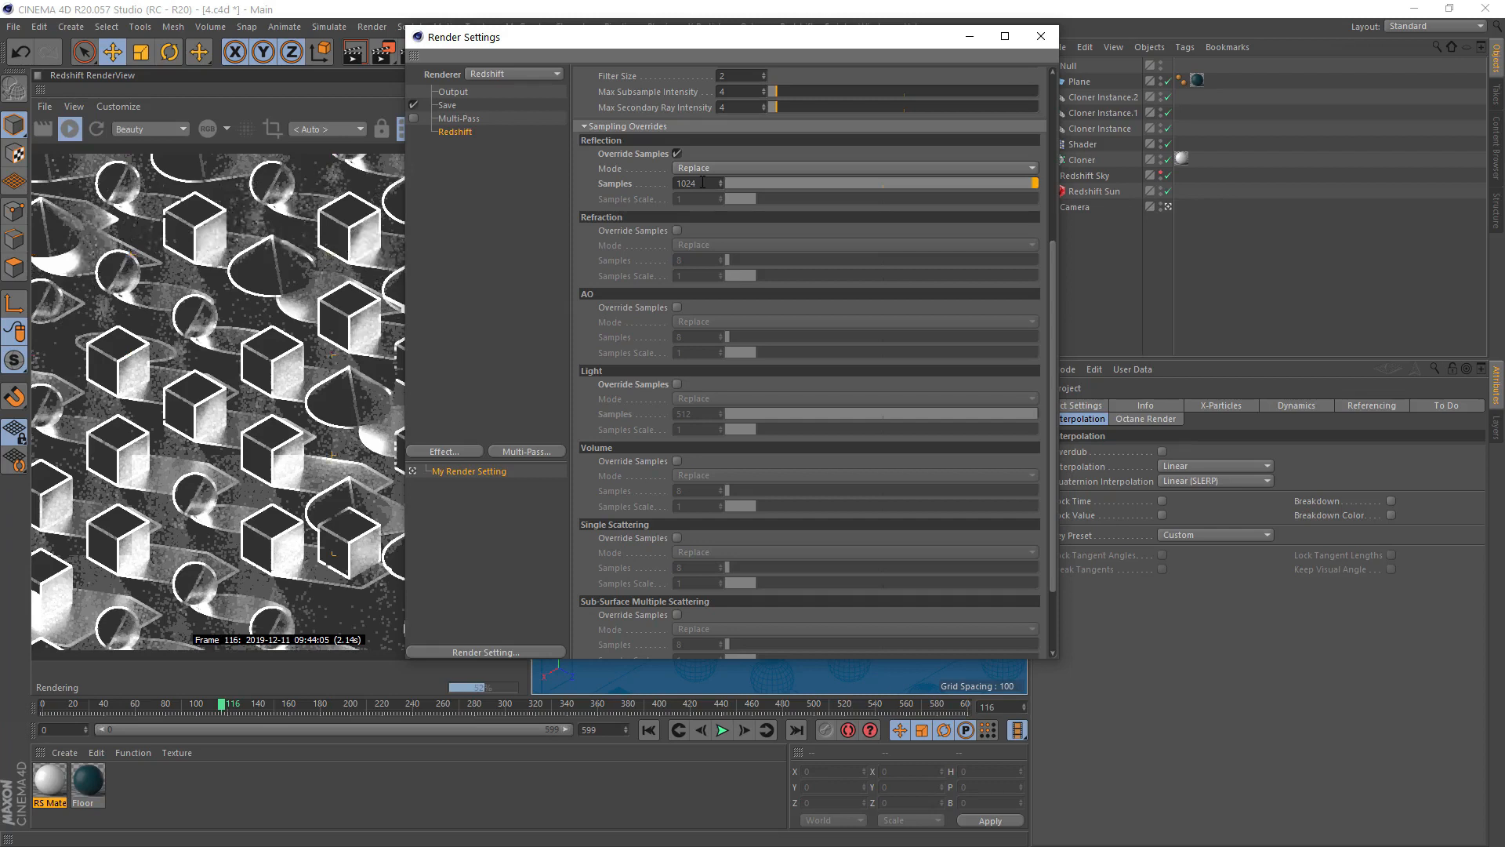
click(701, 182)
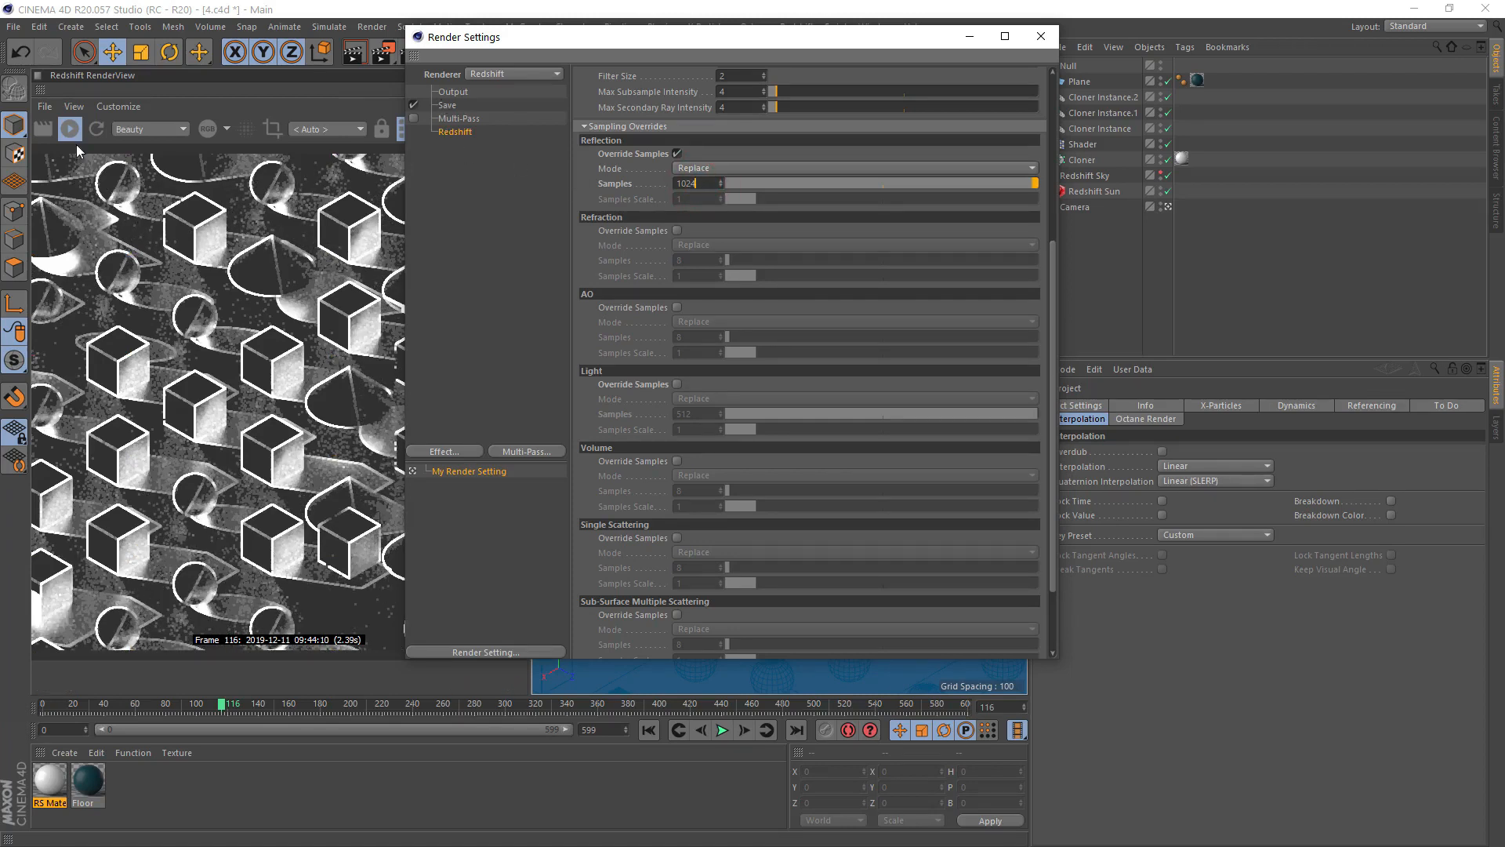
Move the render settings aside and compare the normal beauty render with the sampling visualization in the preview
drag(479, 51, 766, 71)
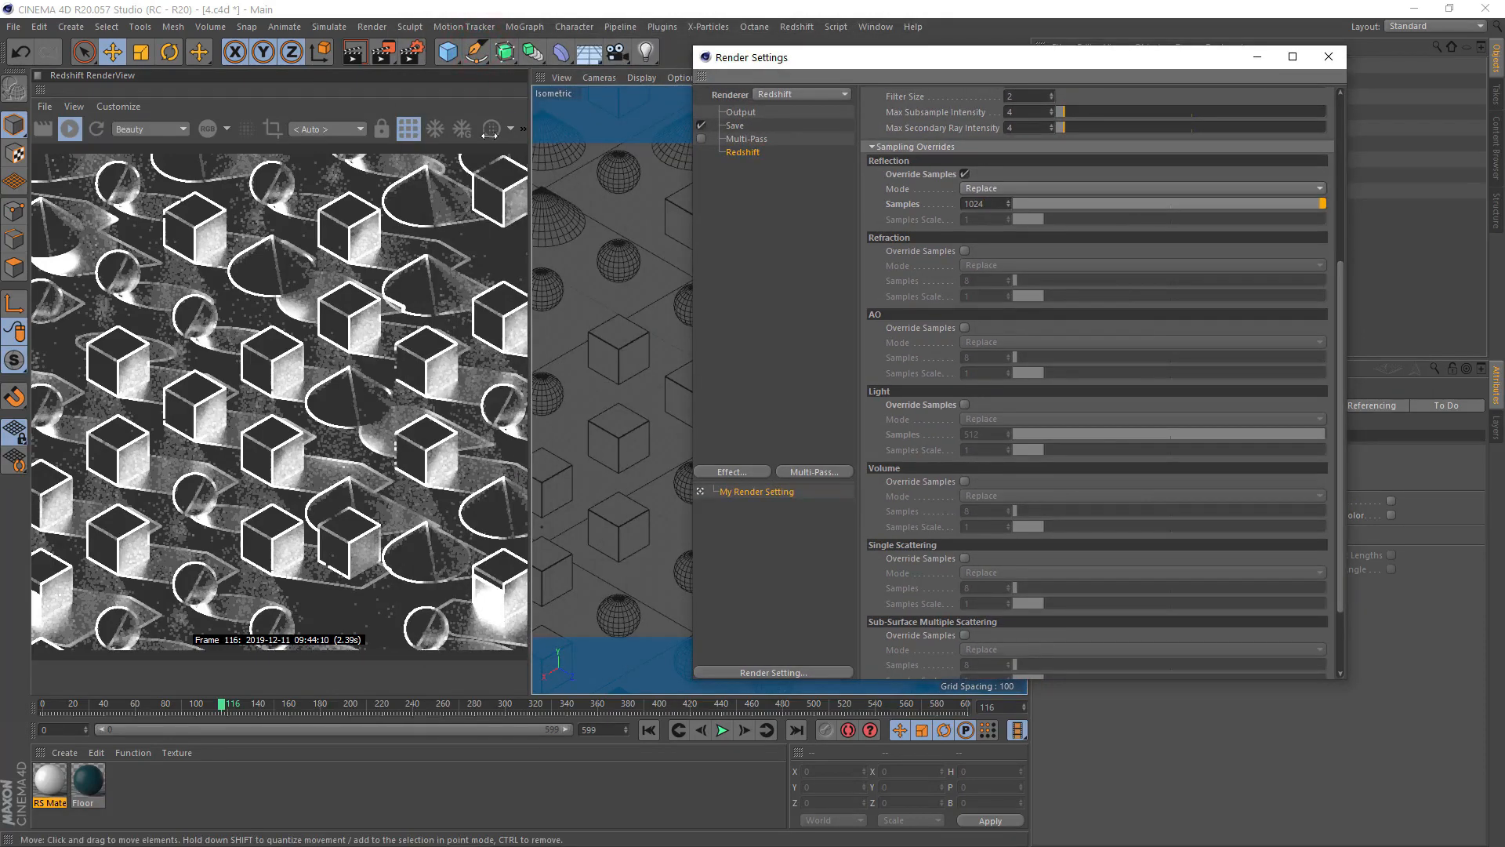
click(517, 156)
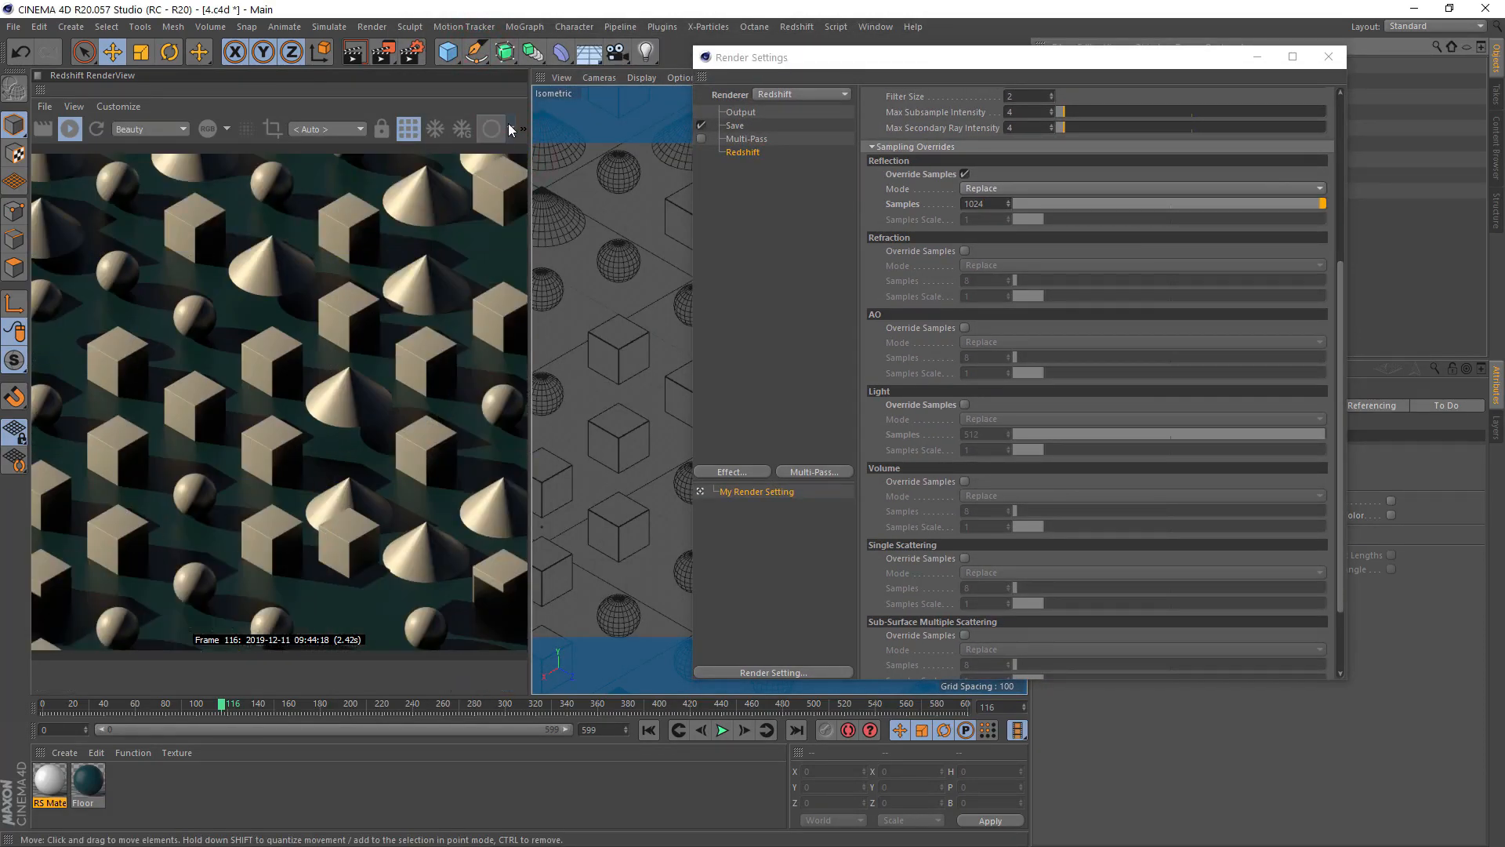
click(511, 130)
click(507, 192)
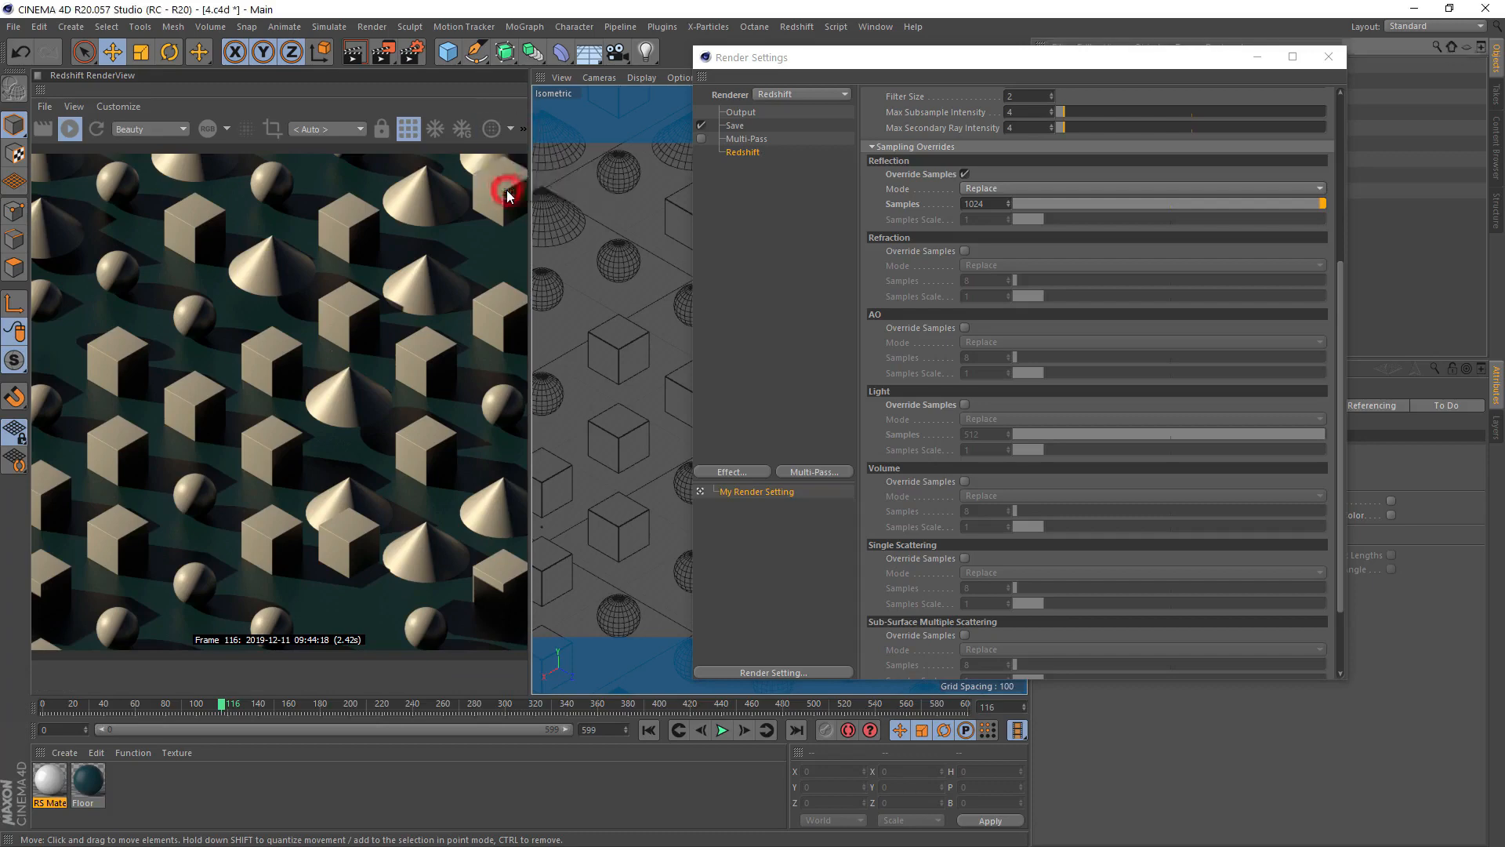
Set the Primary GI Engine to Brute Force with 512 rays
click(1339, 109)
click(1074, 116)
click(1041, 169)
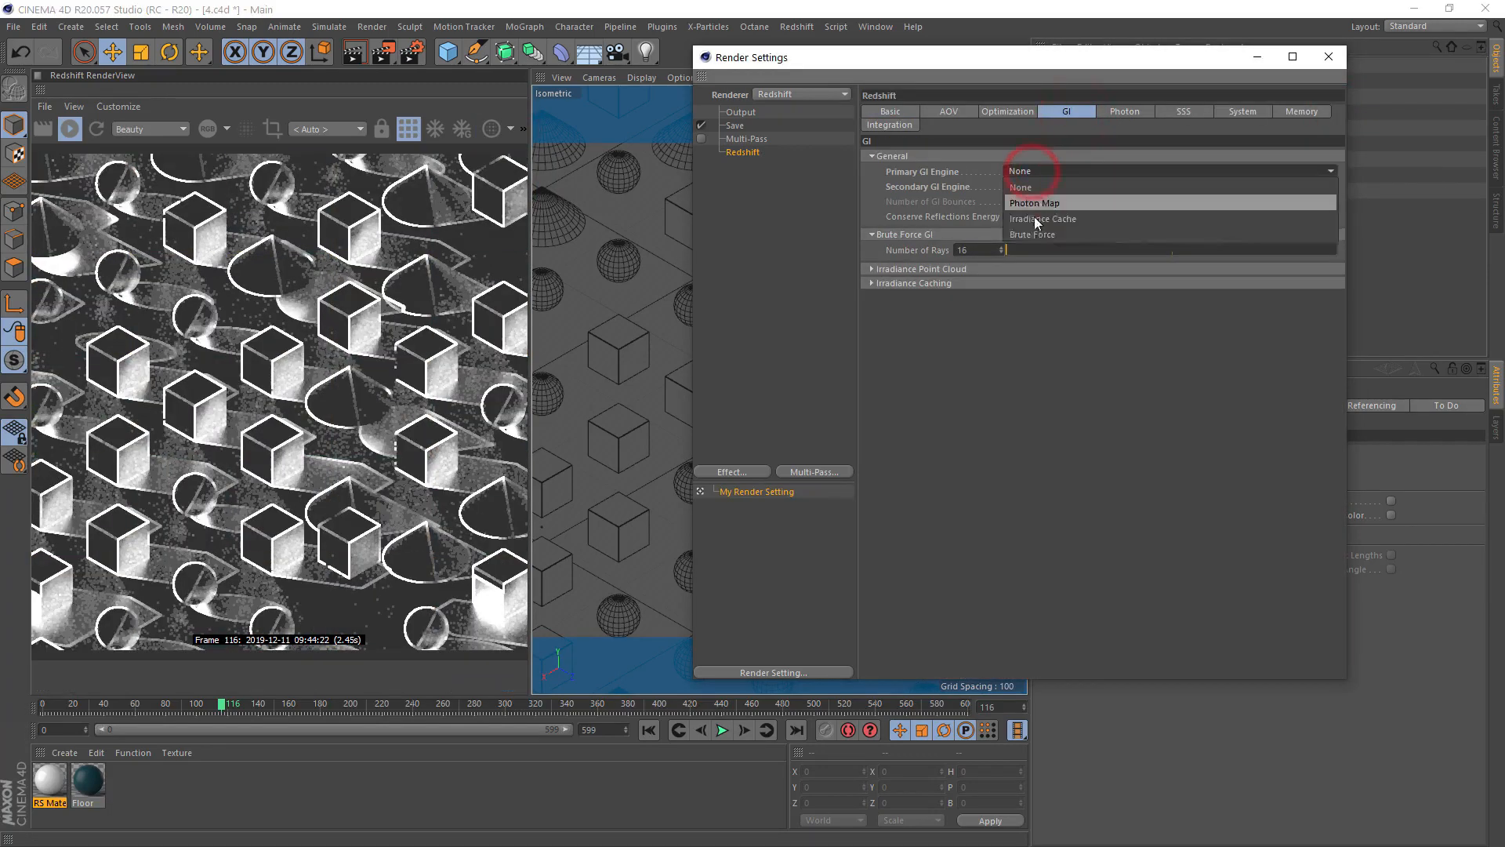
click(1041, 227)
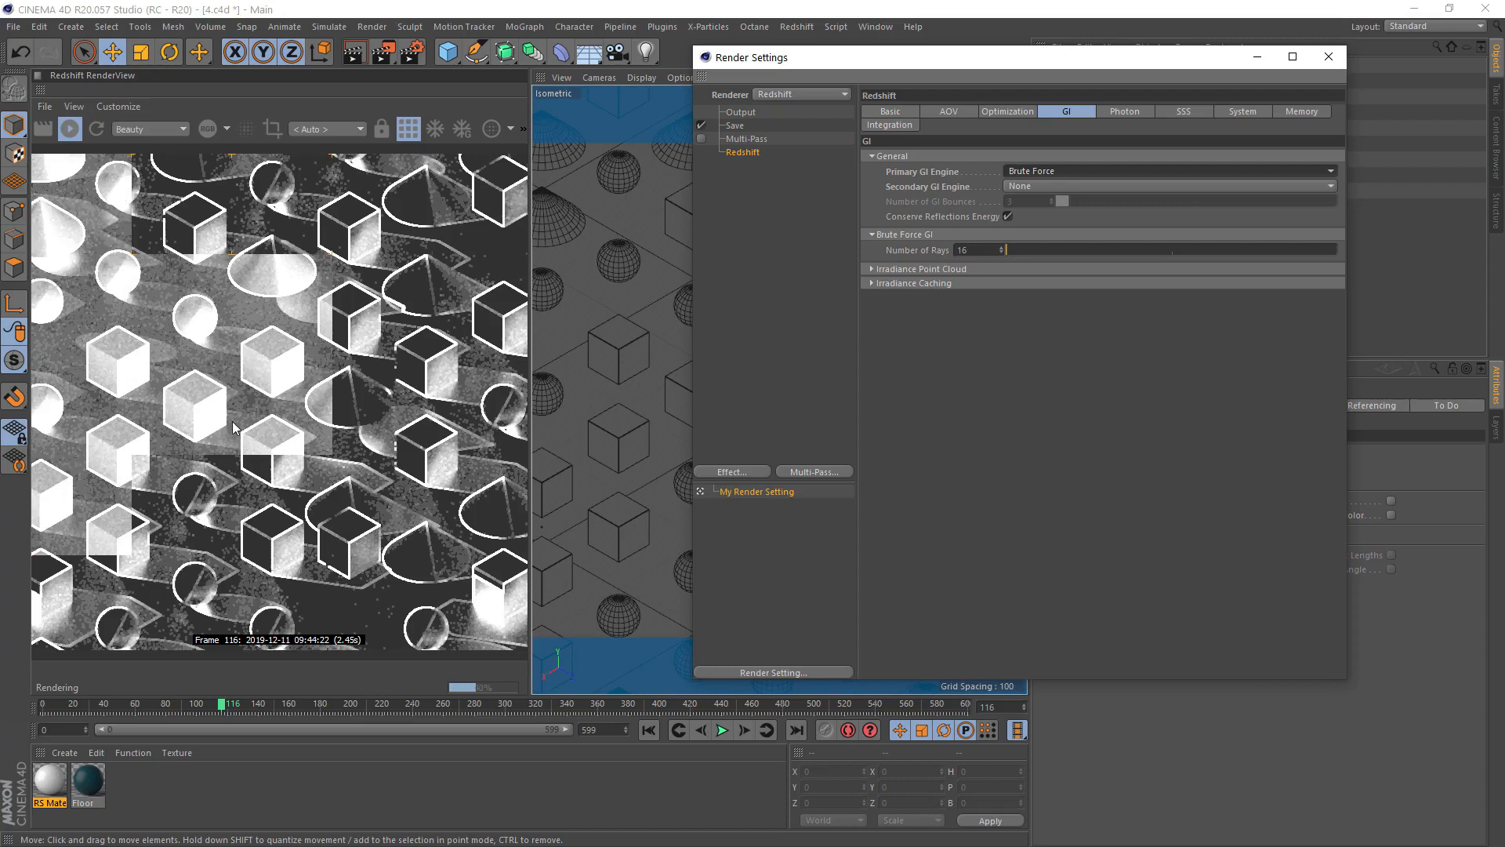
click(972, 250)
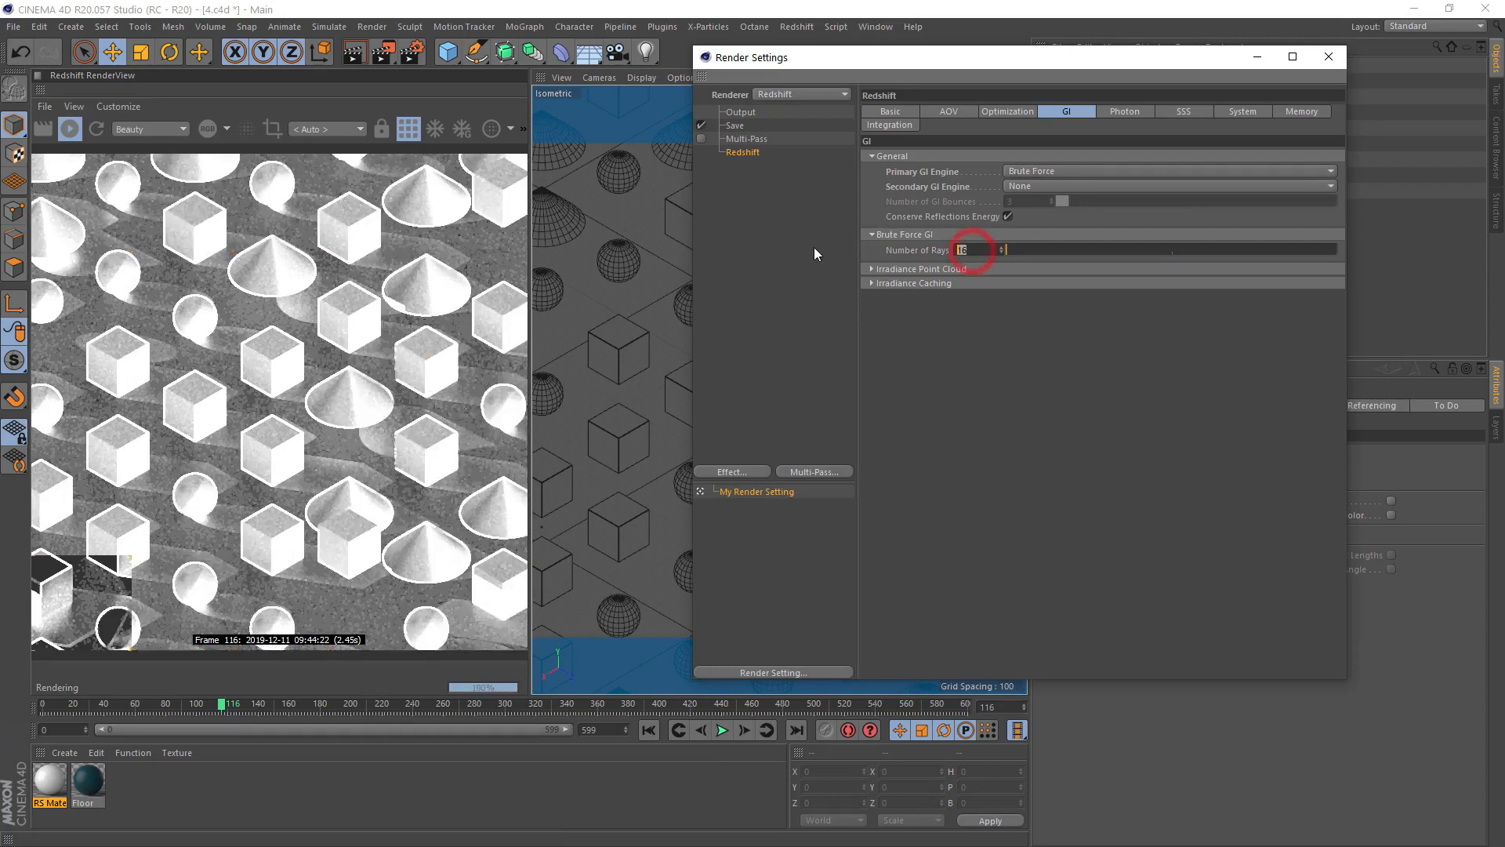
text(512)
key(Return)
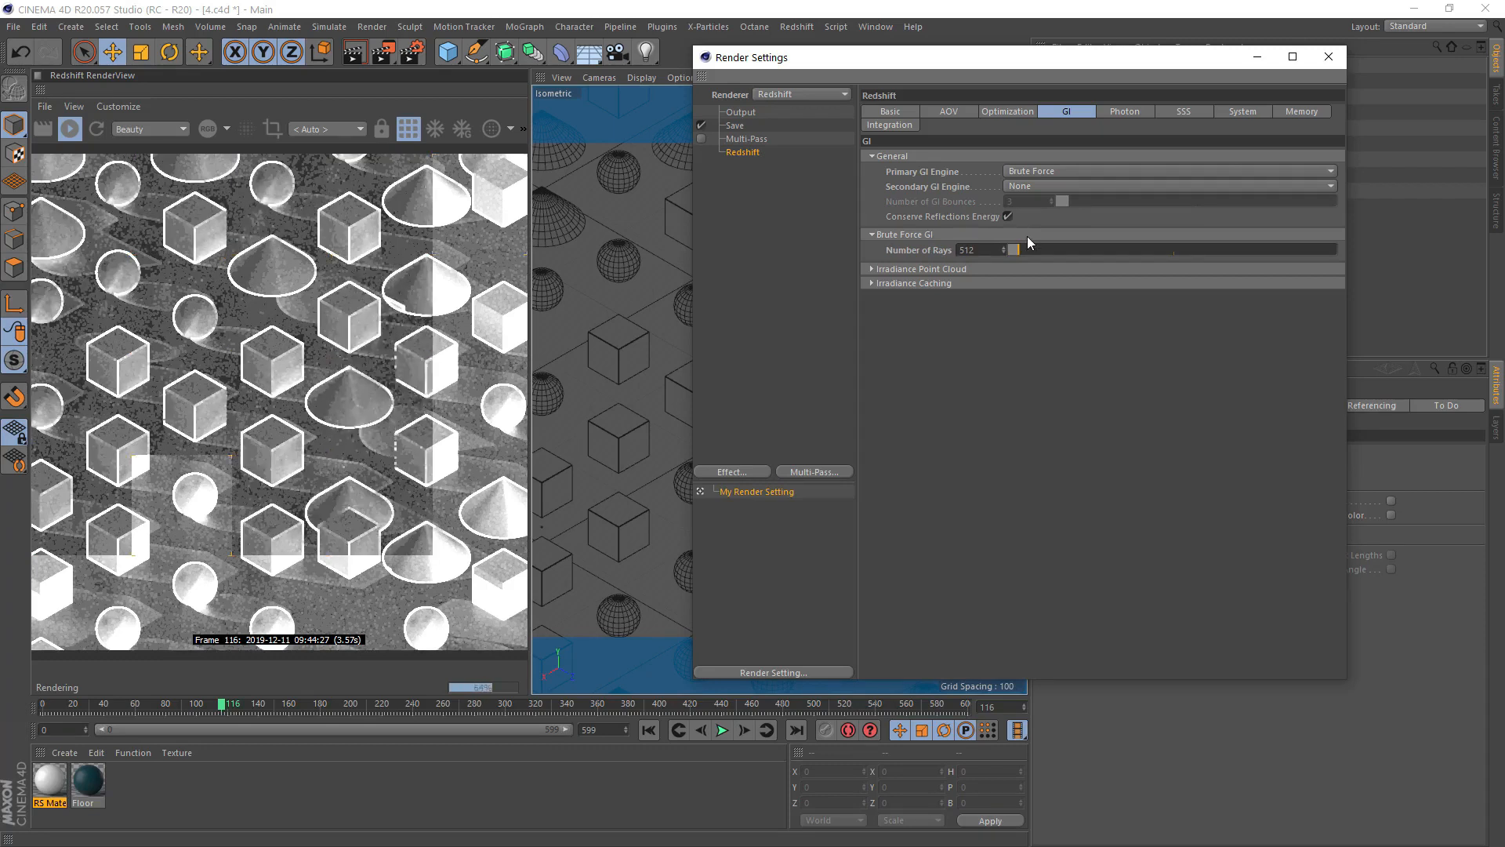
Try 1024 Brute Force GI rays and halve the count back to 512
click(988, 251)
text(*)
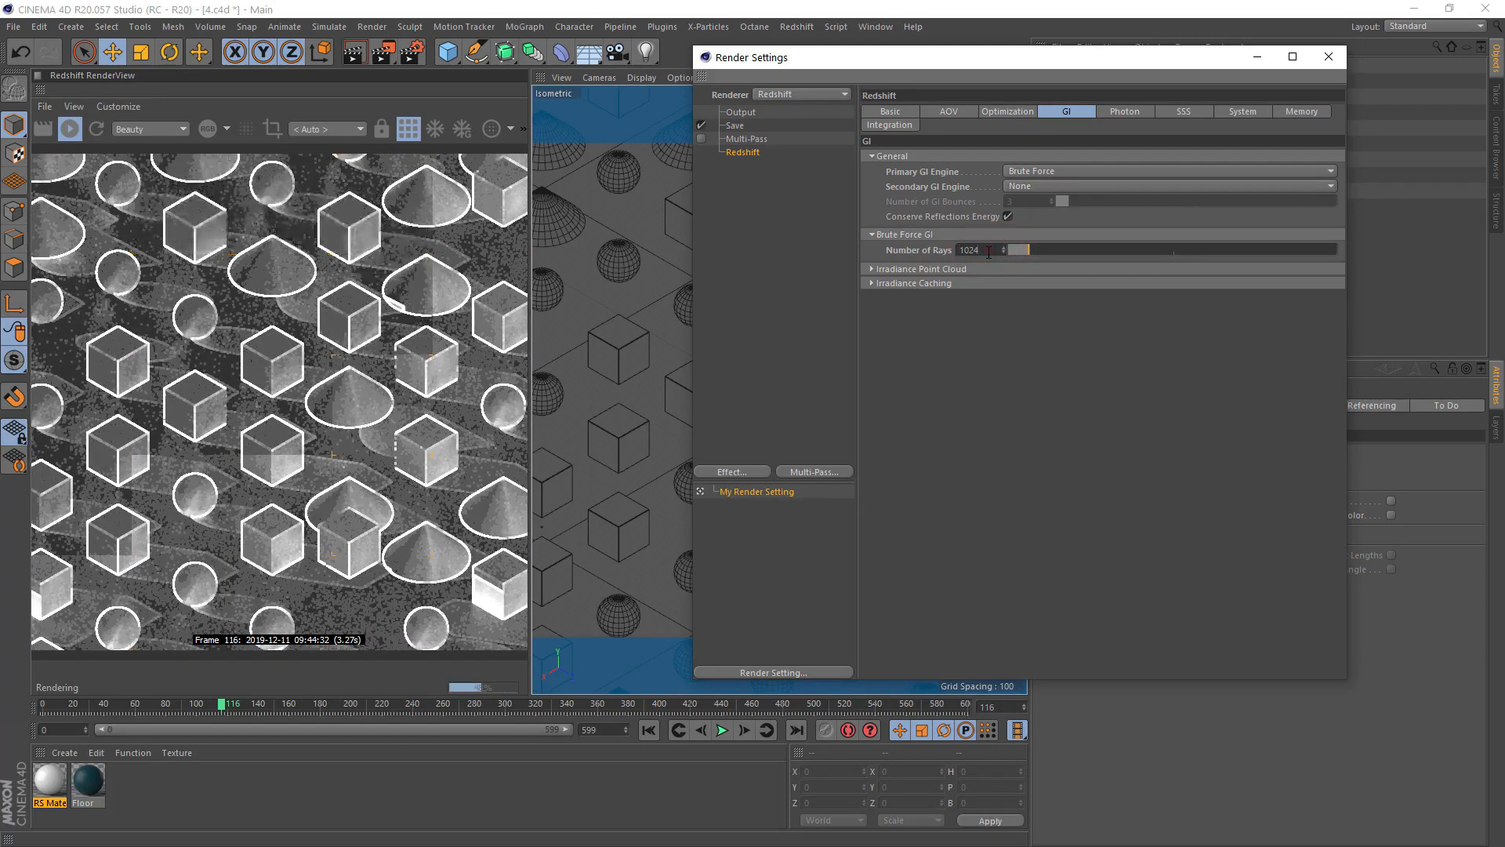
text(/2)
key(Return)
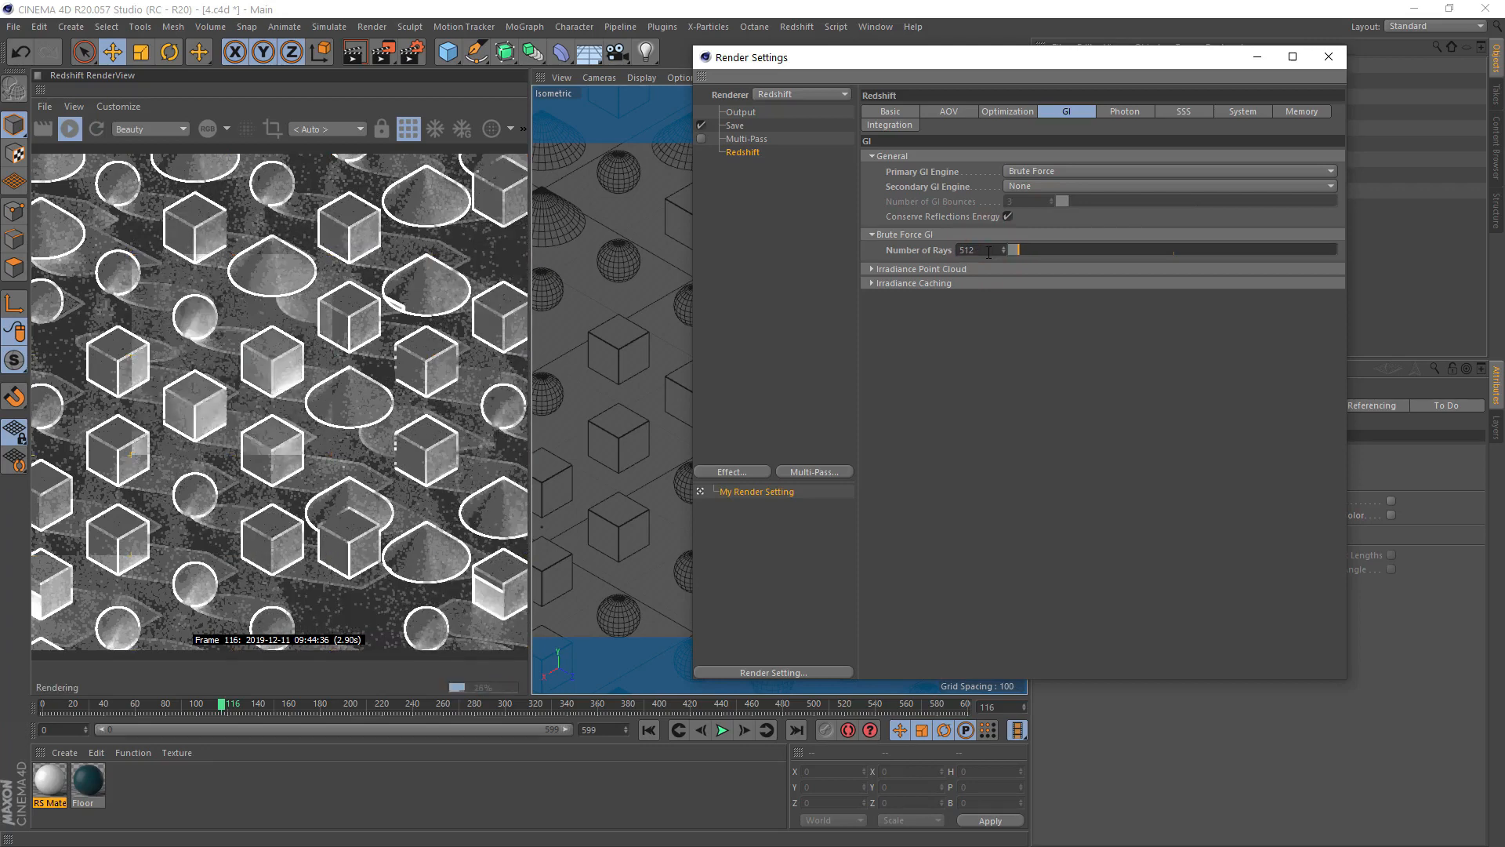
Return the preview from the sampling visualization to the normal beauty render and close the render settings
click(914, 112)
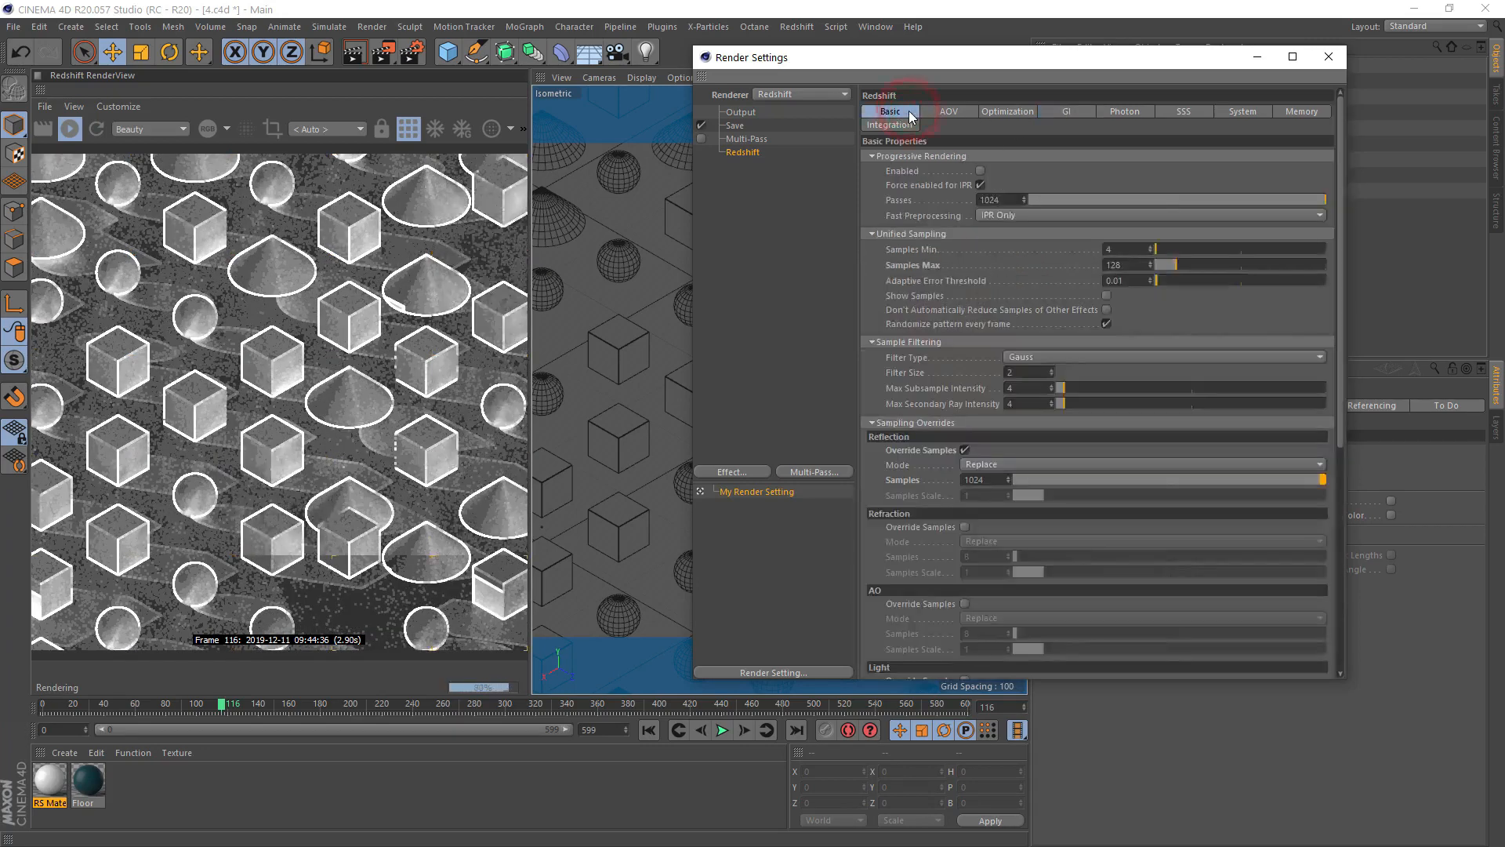
click(510, 129)
click(513, 154)
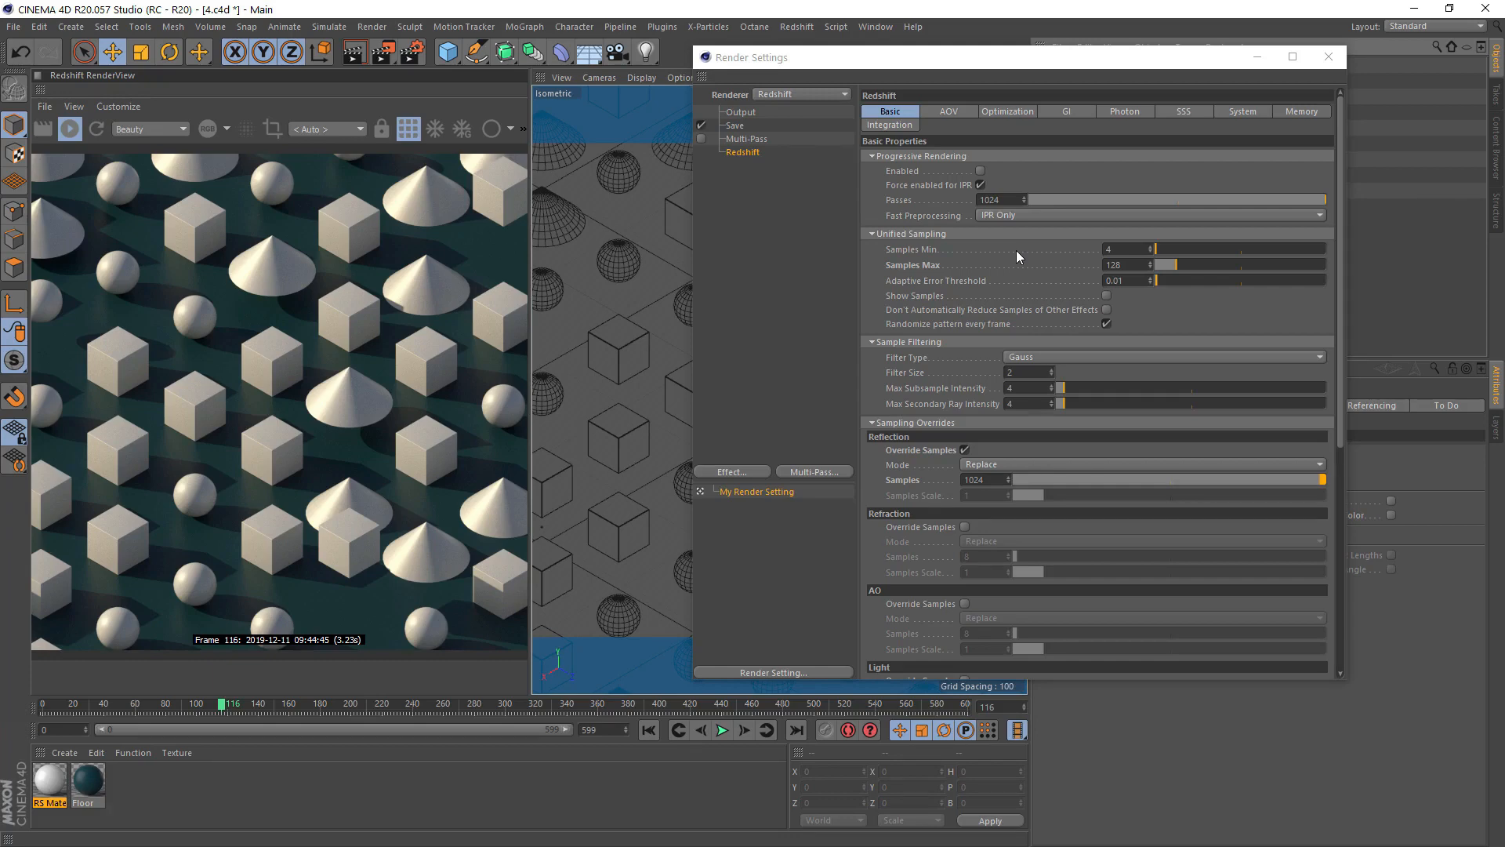
click(1328, 57)
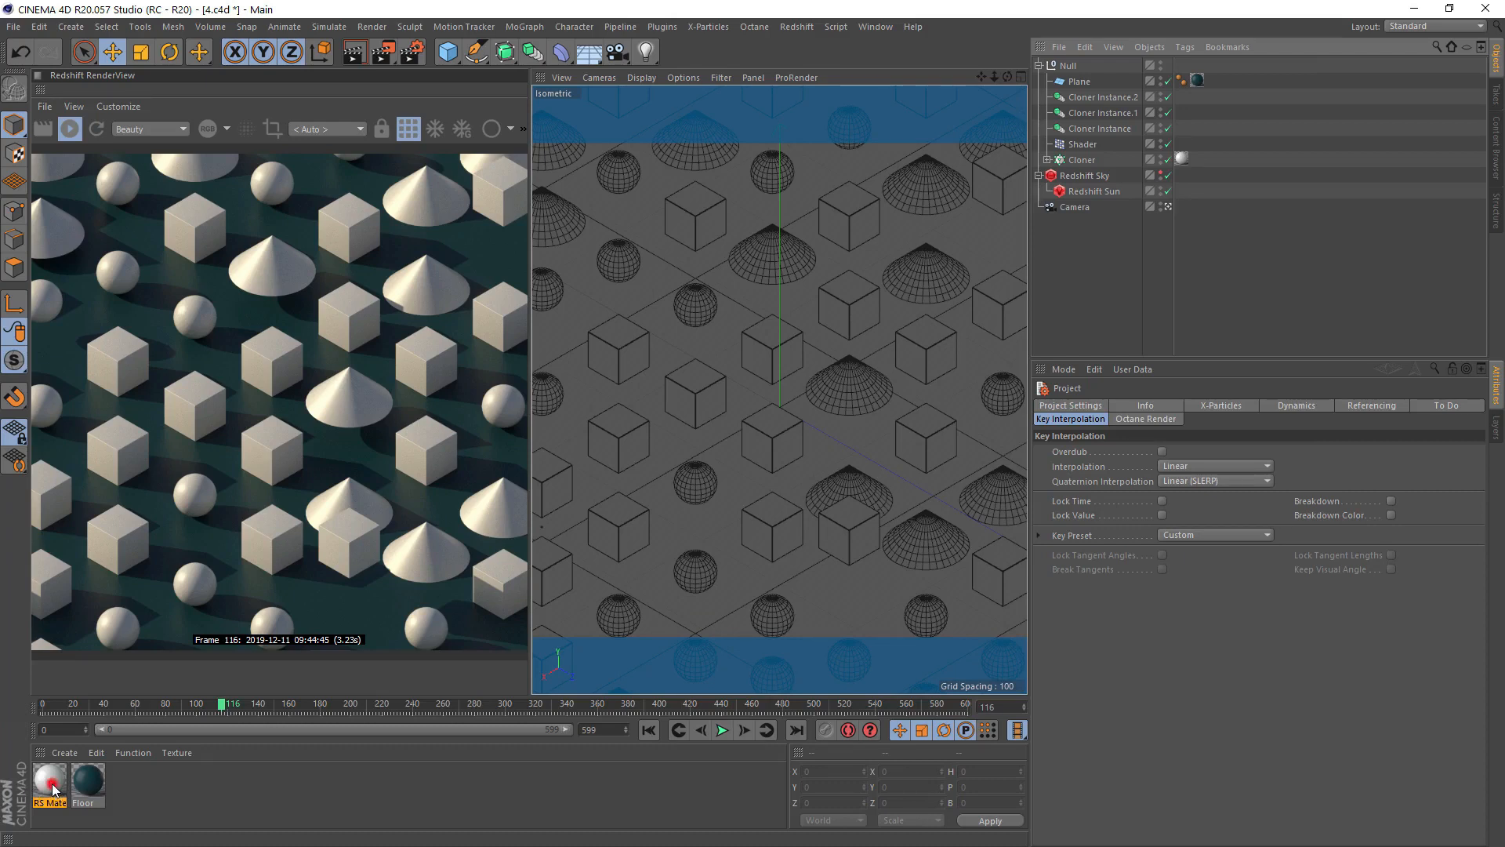
Duplicate the white RS Material and reveal the shapes inside the Cloner, keeping the material copy selected
ctrl+drag(53, 790, 75, 794)
click(1047, 160)
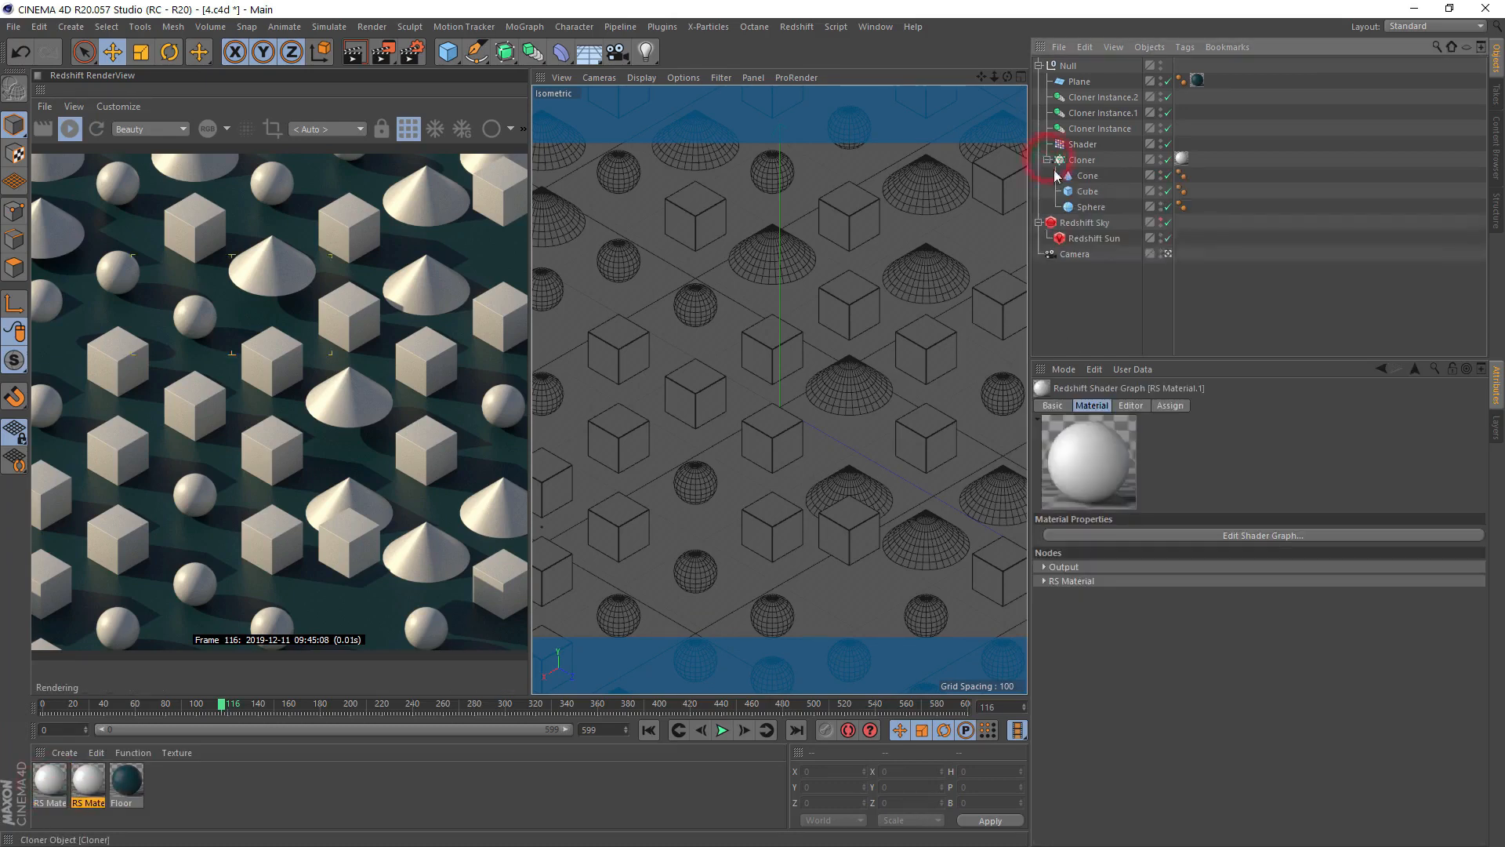
click(1087, 176)
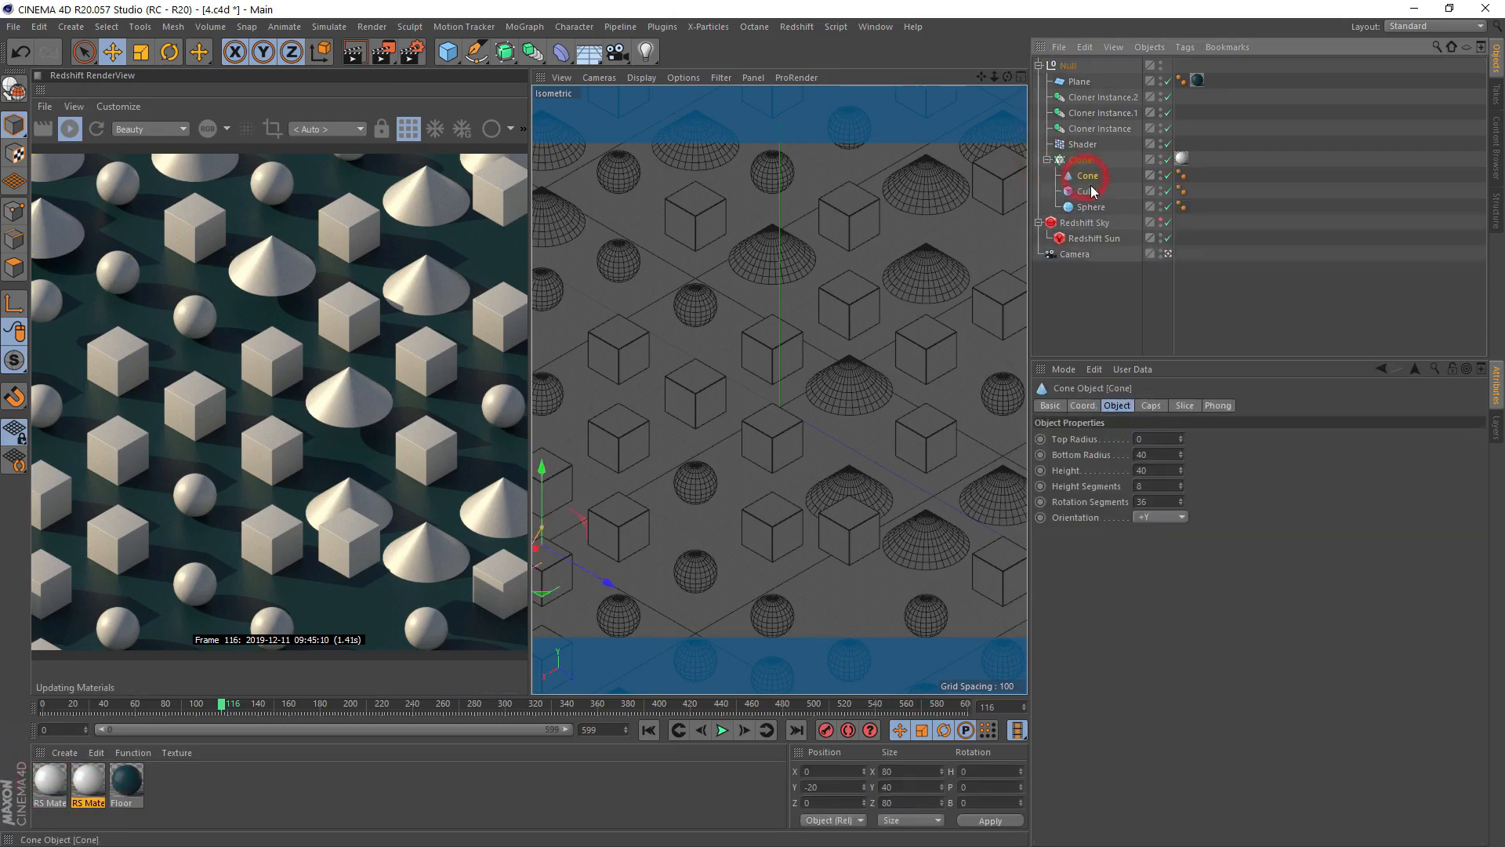
click(1185, 159)
click(91, 779)
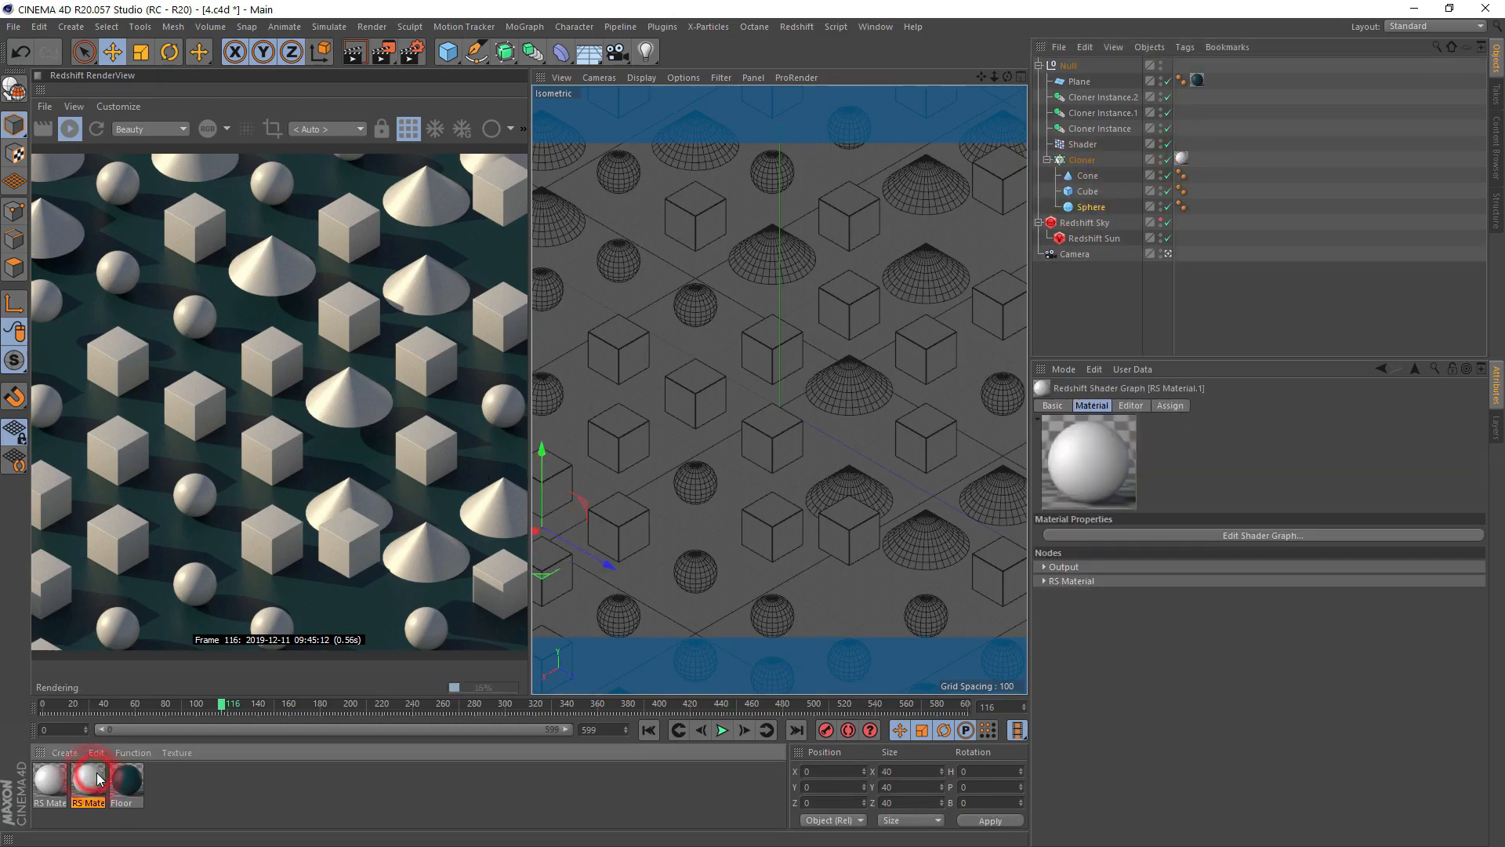
Switch the preview from bucket to progressive rendering and set the copied material's diffuse color to a light blue
click(414, 129)
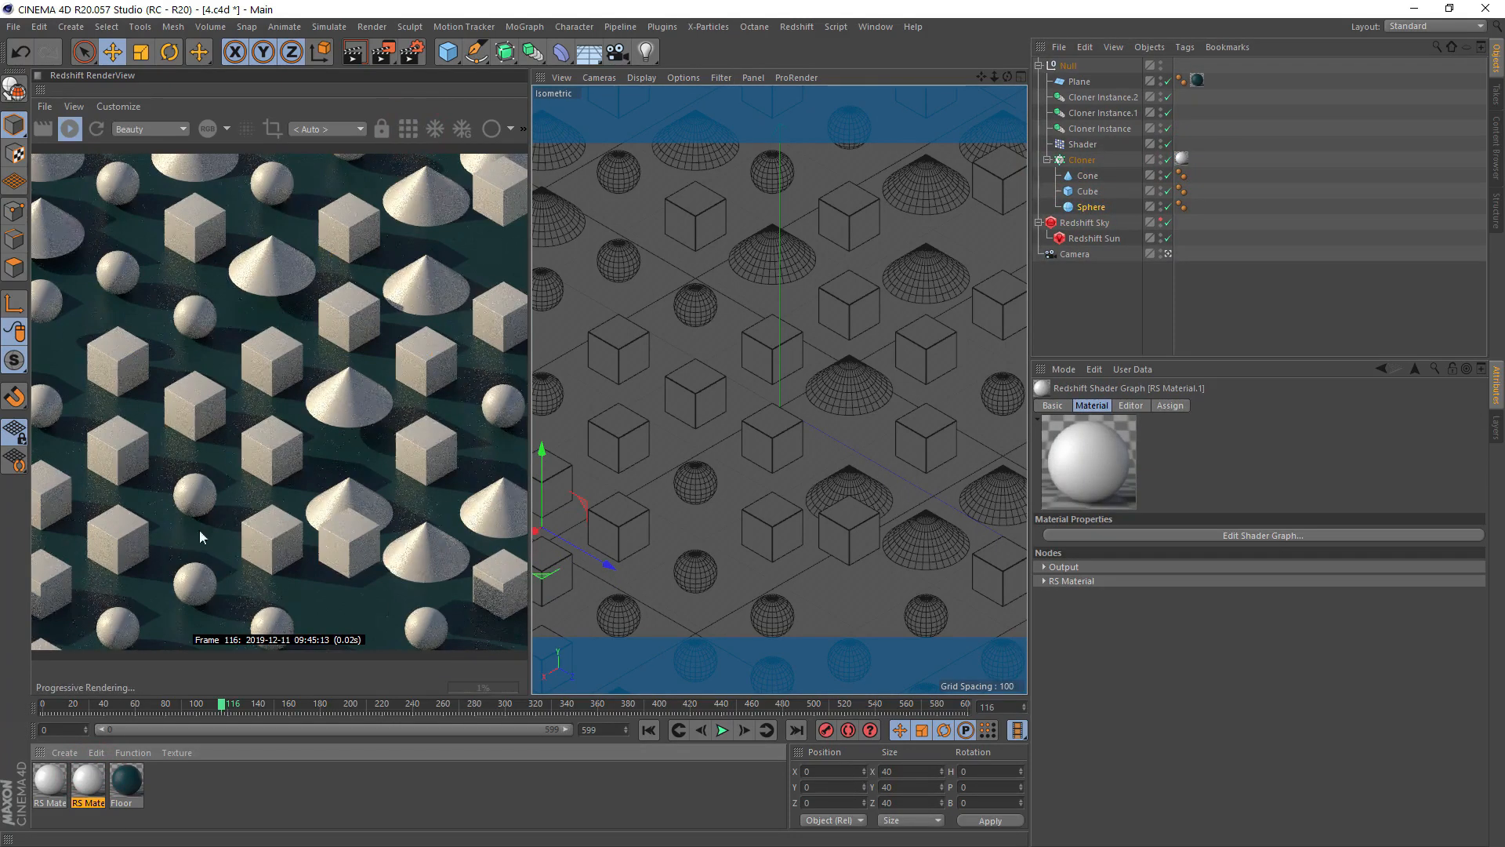
click(1045, 581)
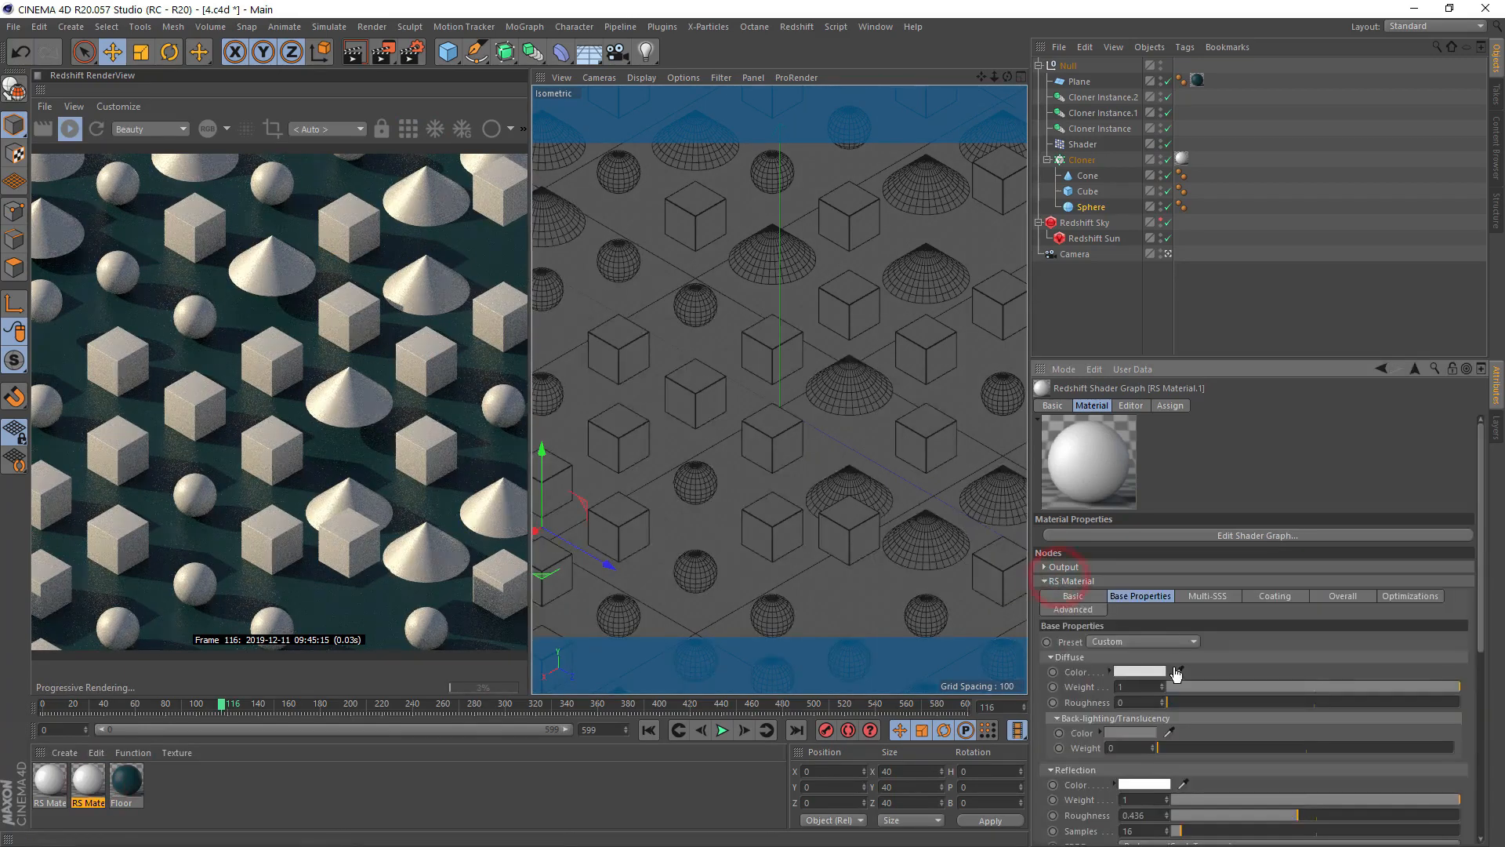
click(1153, 672)
drag(1140, 671, 1176, 686)
click(1123, 728)
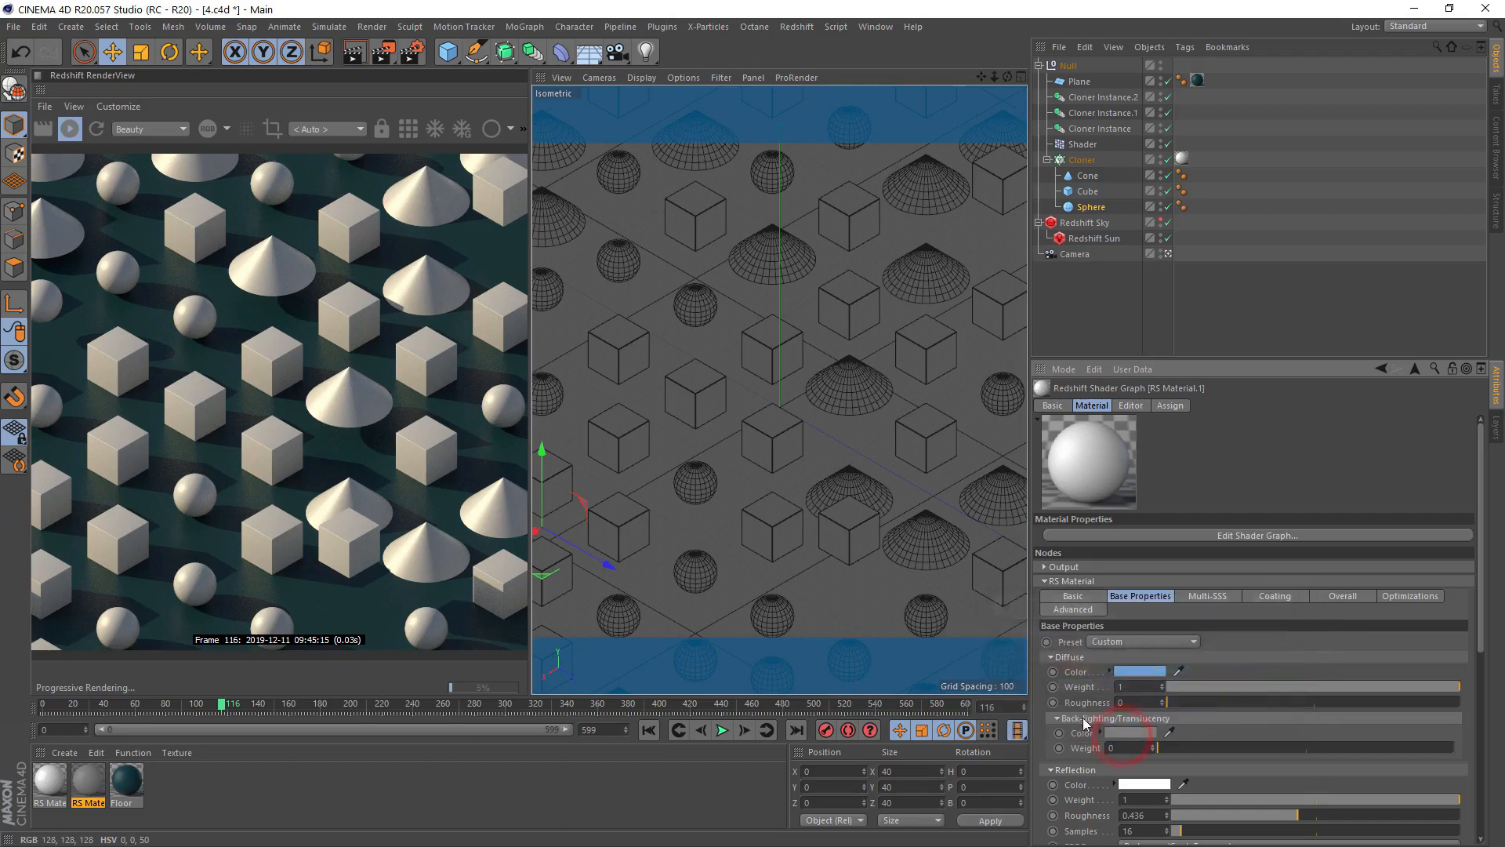
Apply the blue material to the Cube and shift its diffuse color to turquoise with hue 190
drag(88, 780, 1097, 192)
double_click(88, 779)
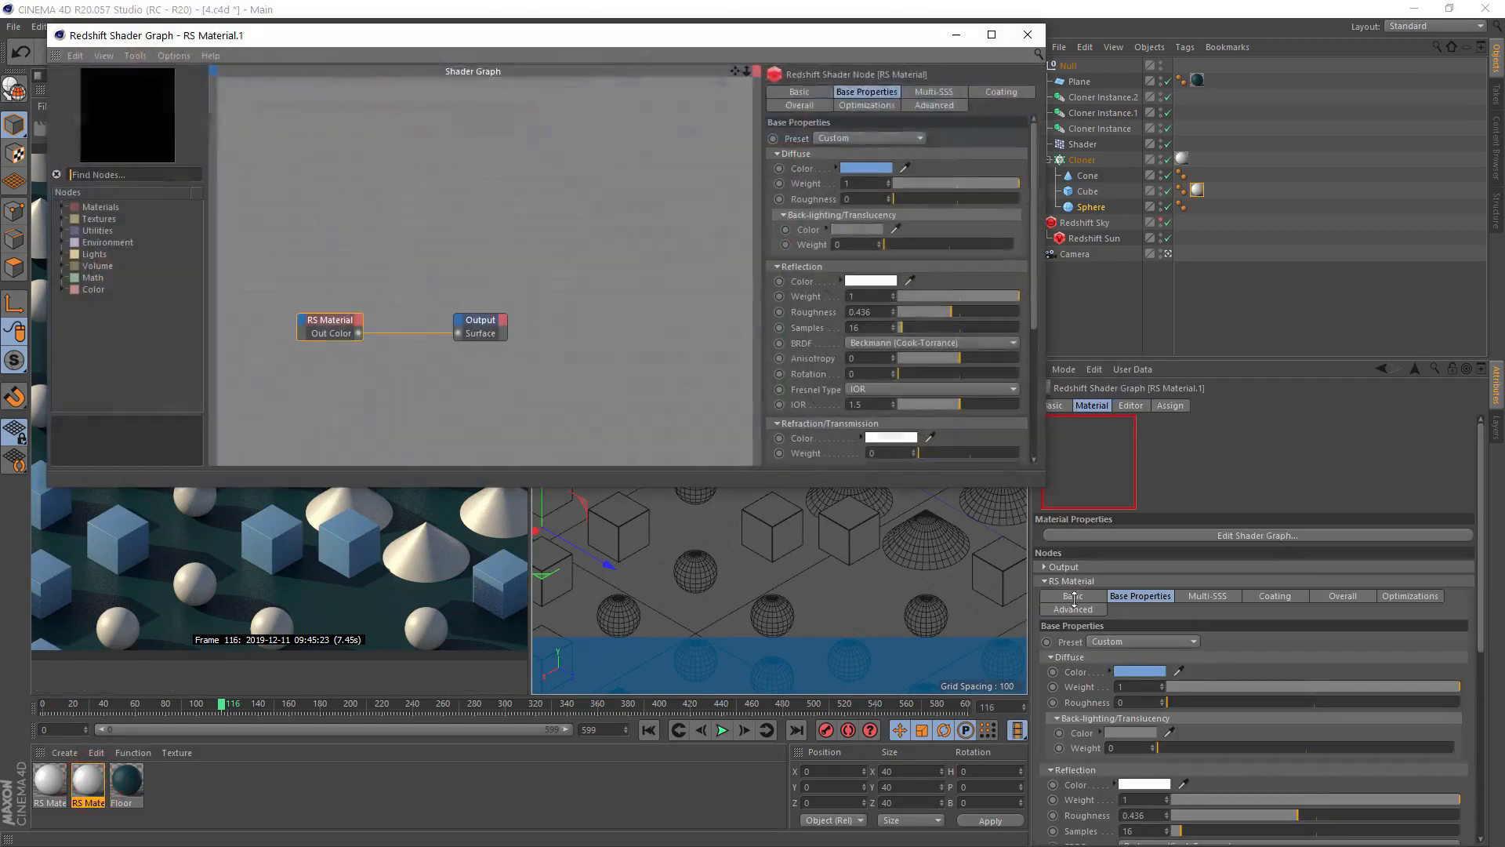
click(866, 168)
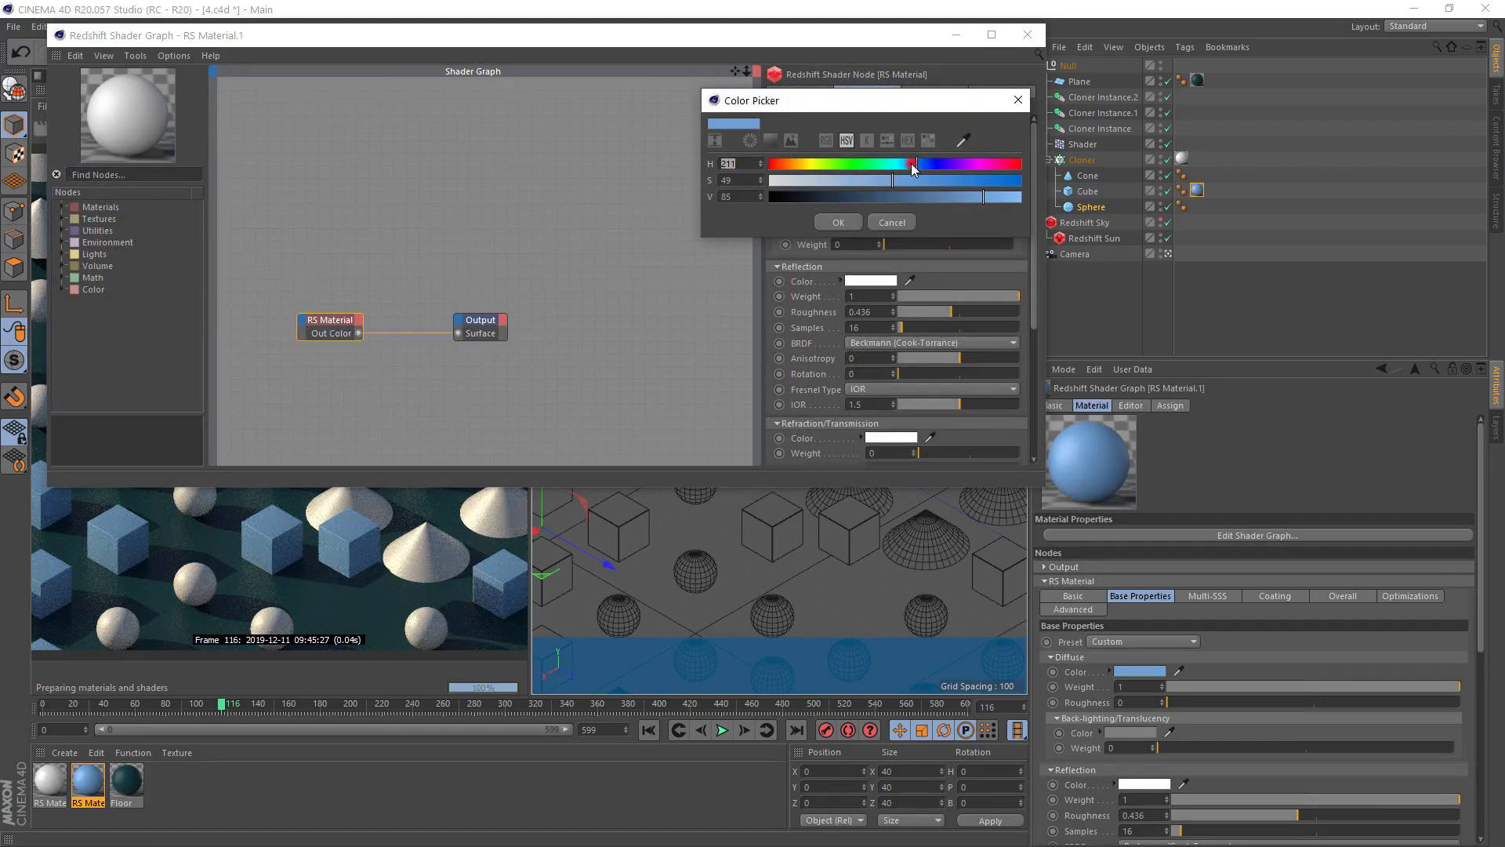
drag(906, 164, 901, 166)
click(838, 222)
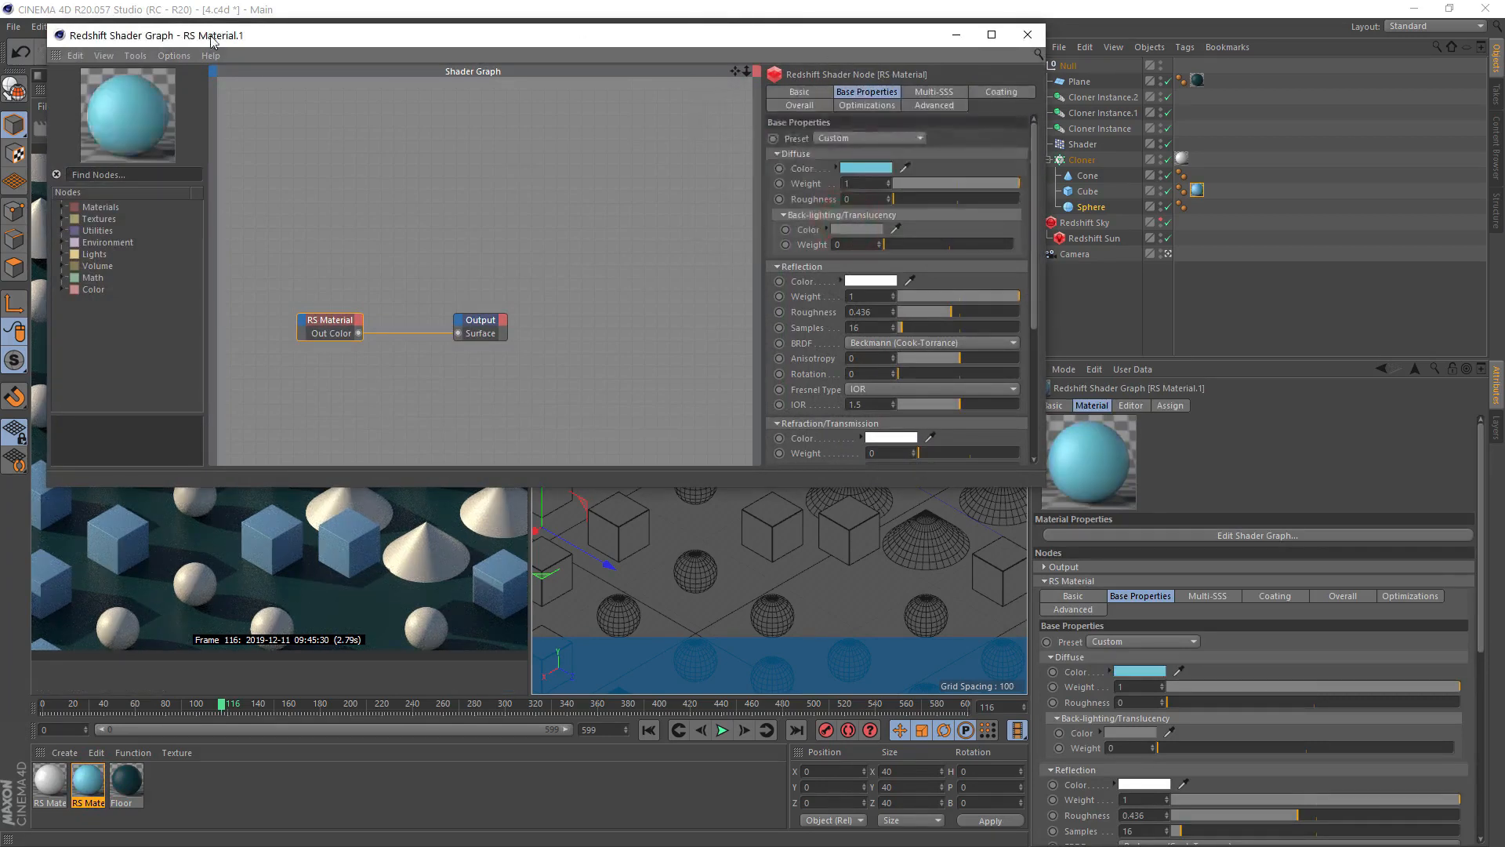
drag(213, 36, 565, 74)
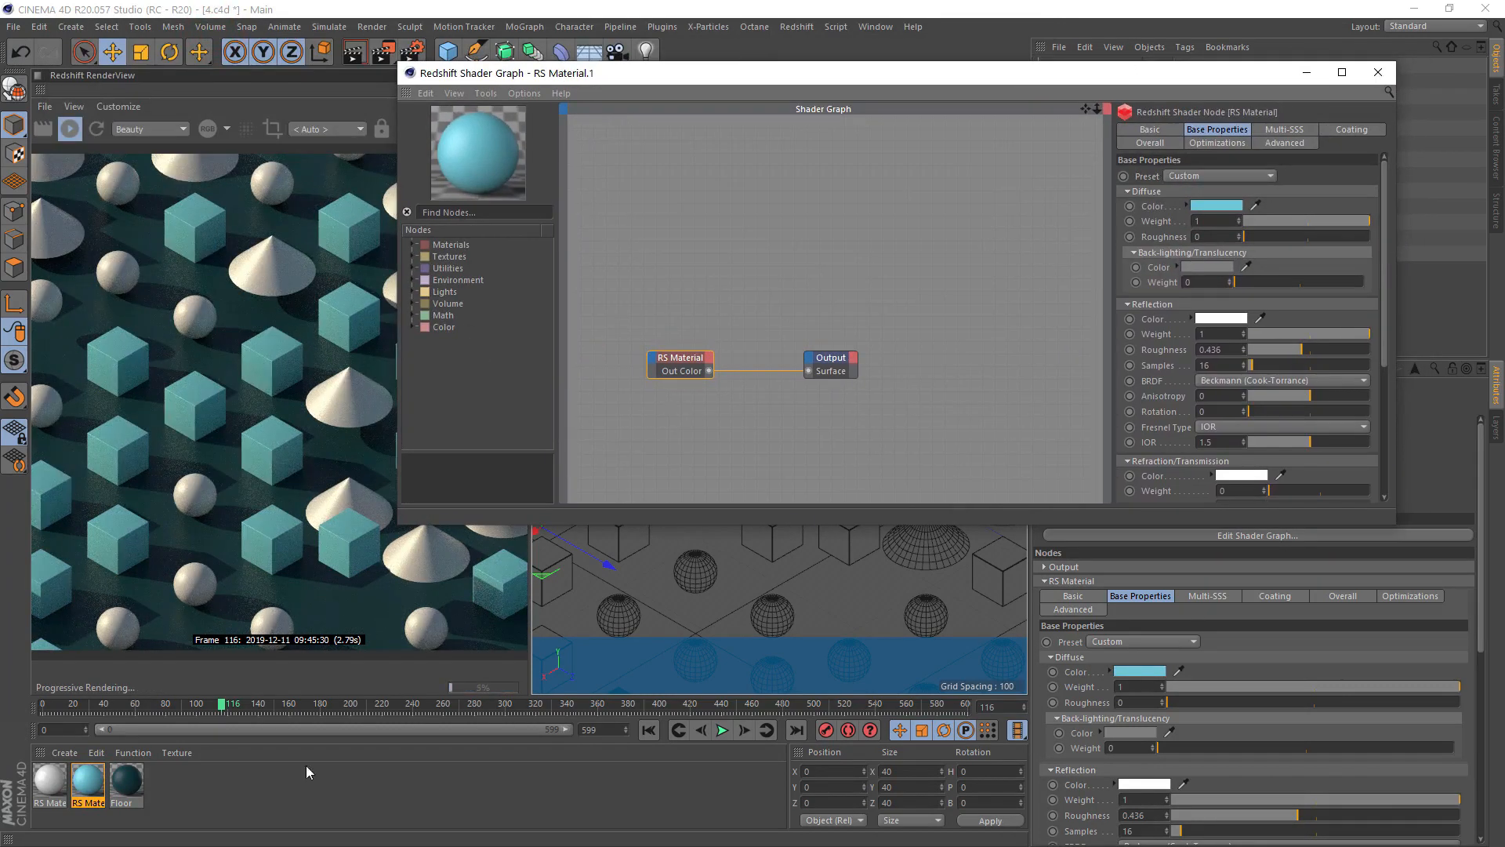
Duplicate the turquoise material and try its complementary coral, hue 10, as the diffuse color using the color wheel
ctrl+drag(93, 779, 125, 783)
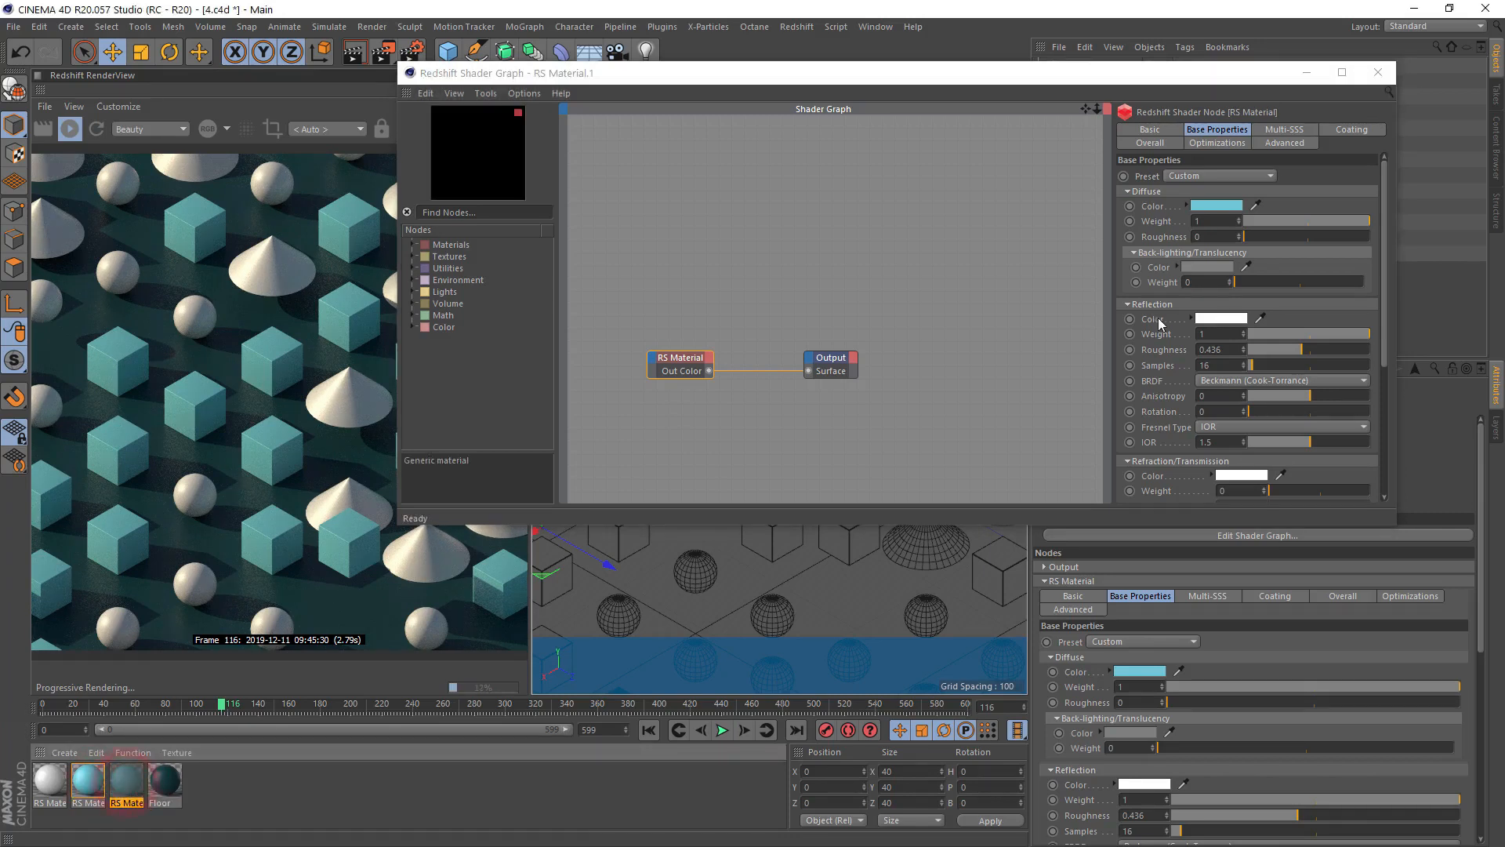
click(1215, 207)
click(1100, 181)
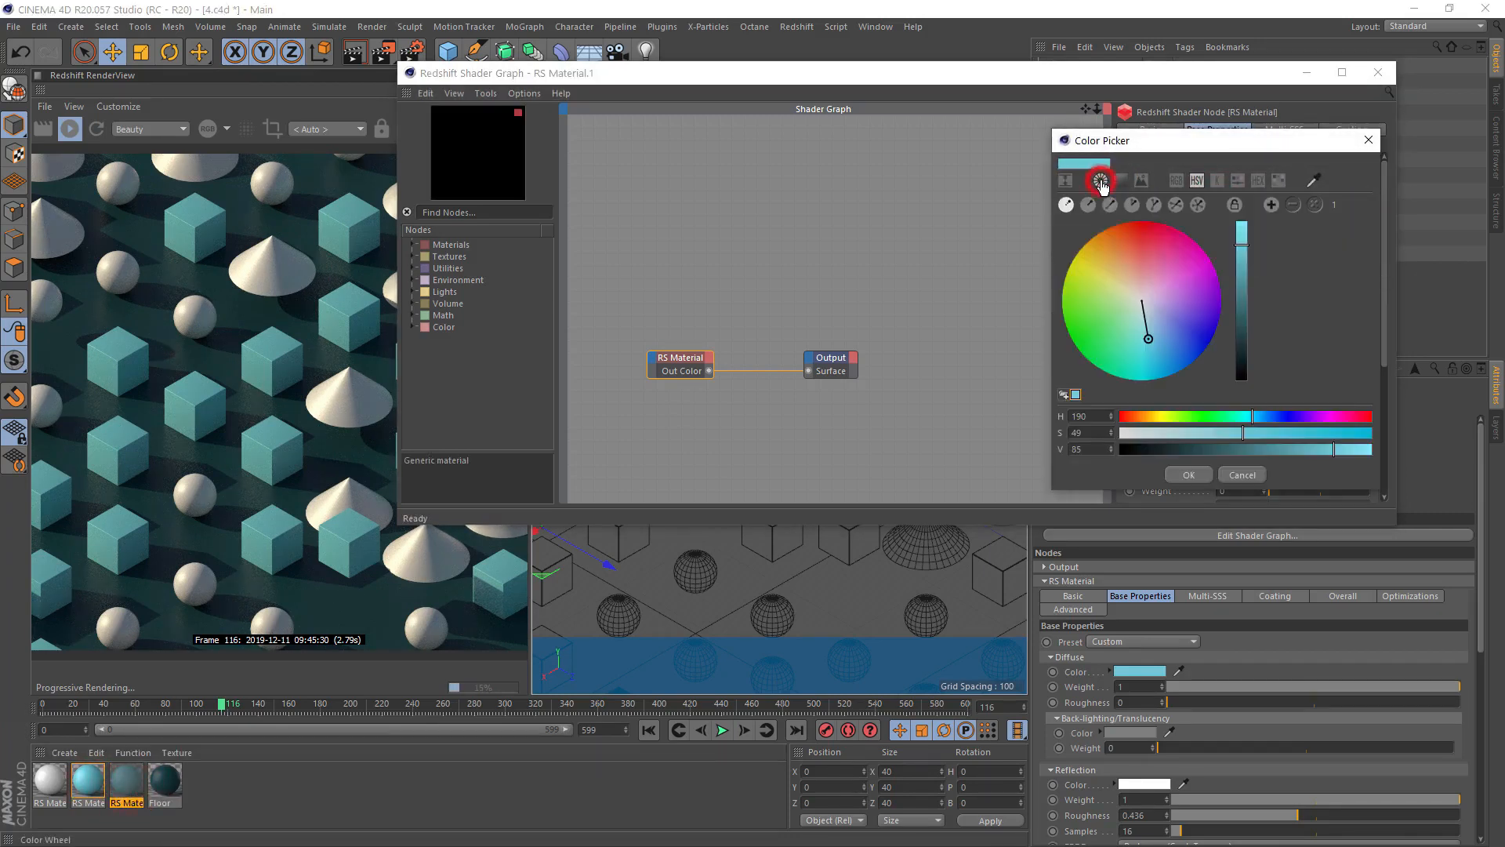
click(1110, 205)
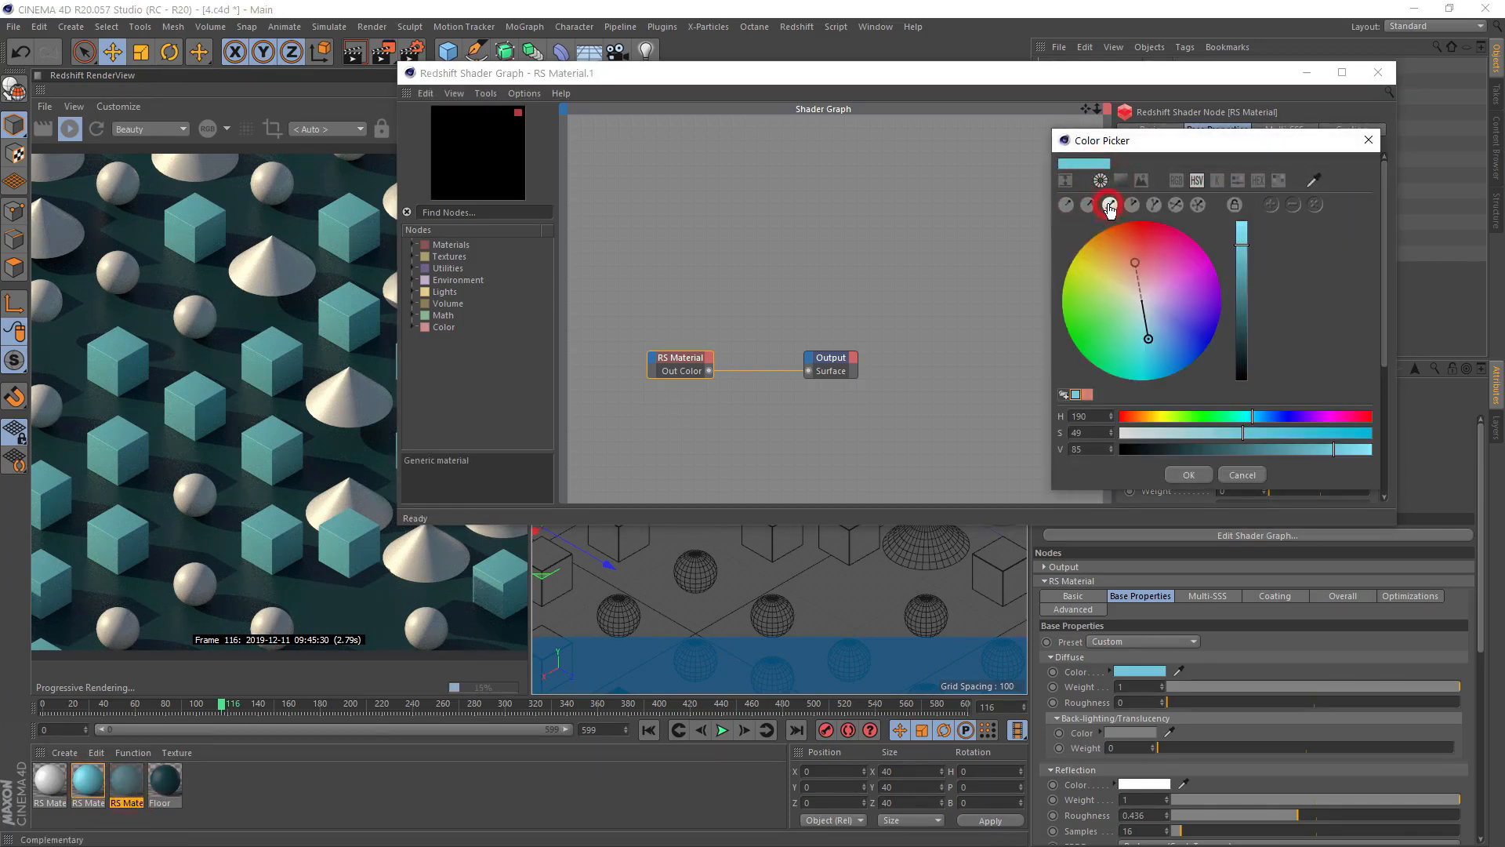
click(1137, 264)
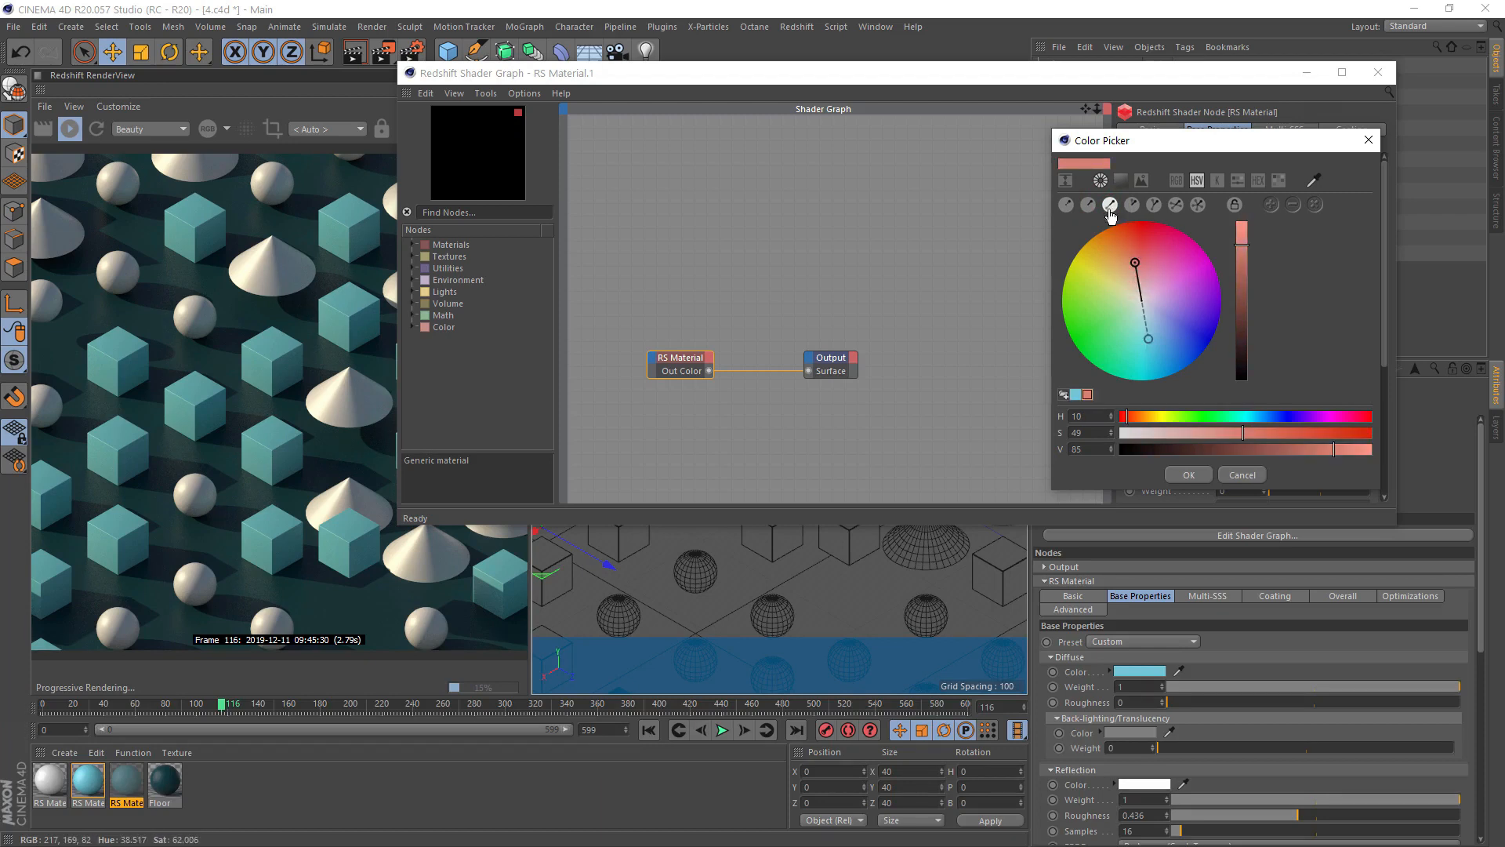
Try other color harmony schemes on the wheel with turquoise as the base color
click(1176, 204)
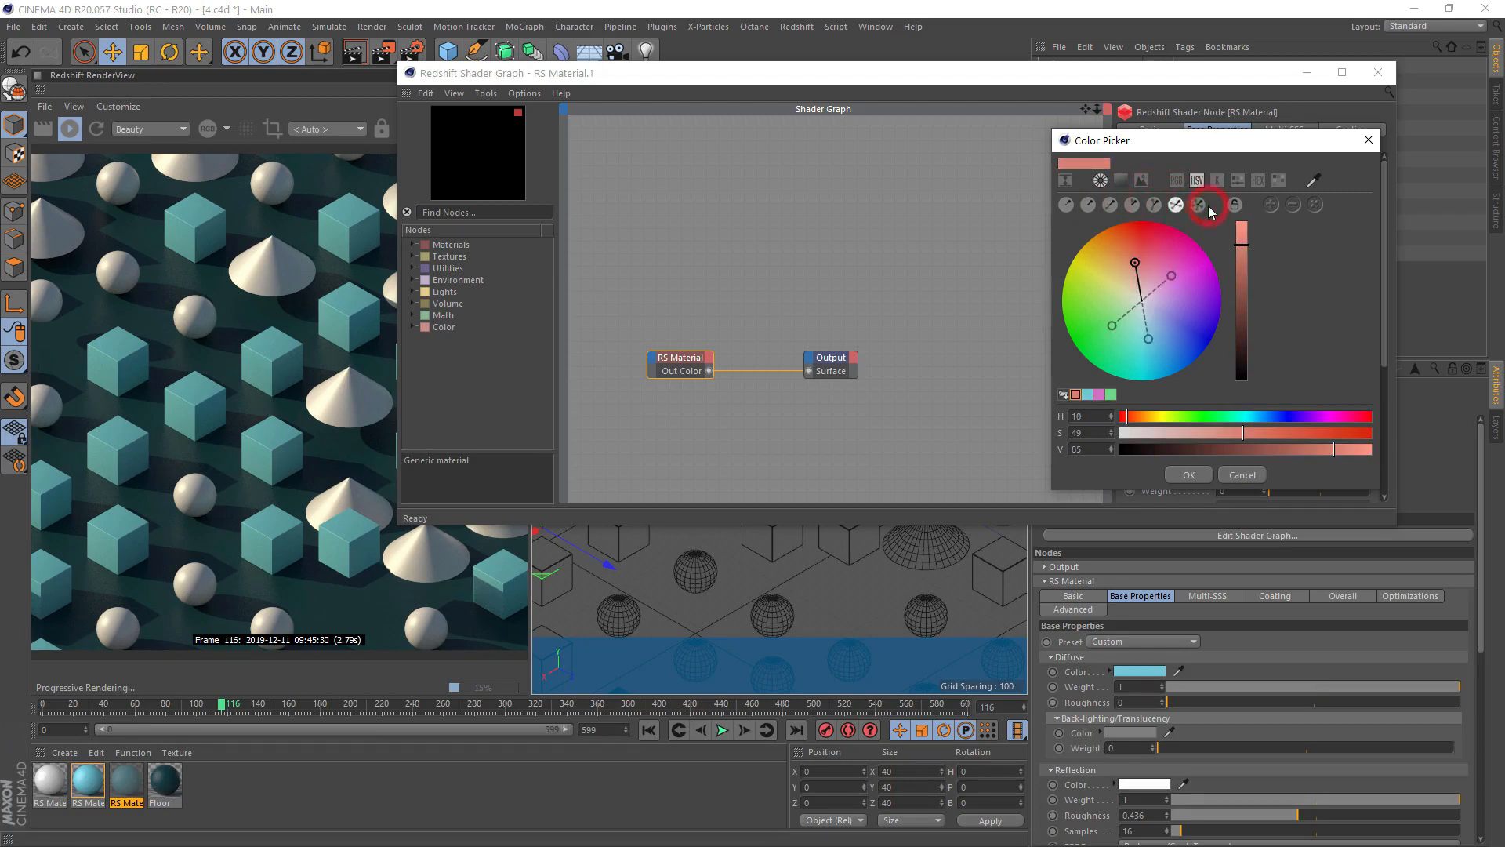
click(1149, 339)
click(1154, 205)
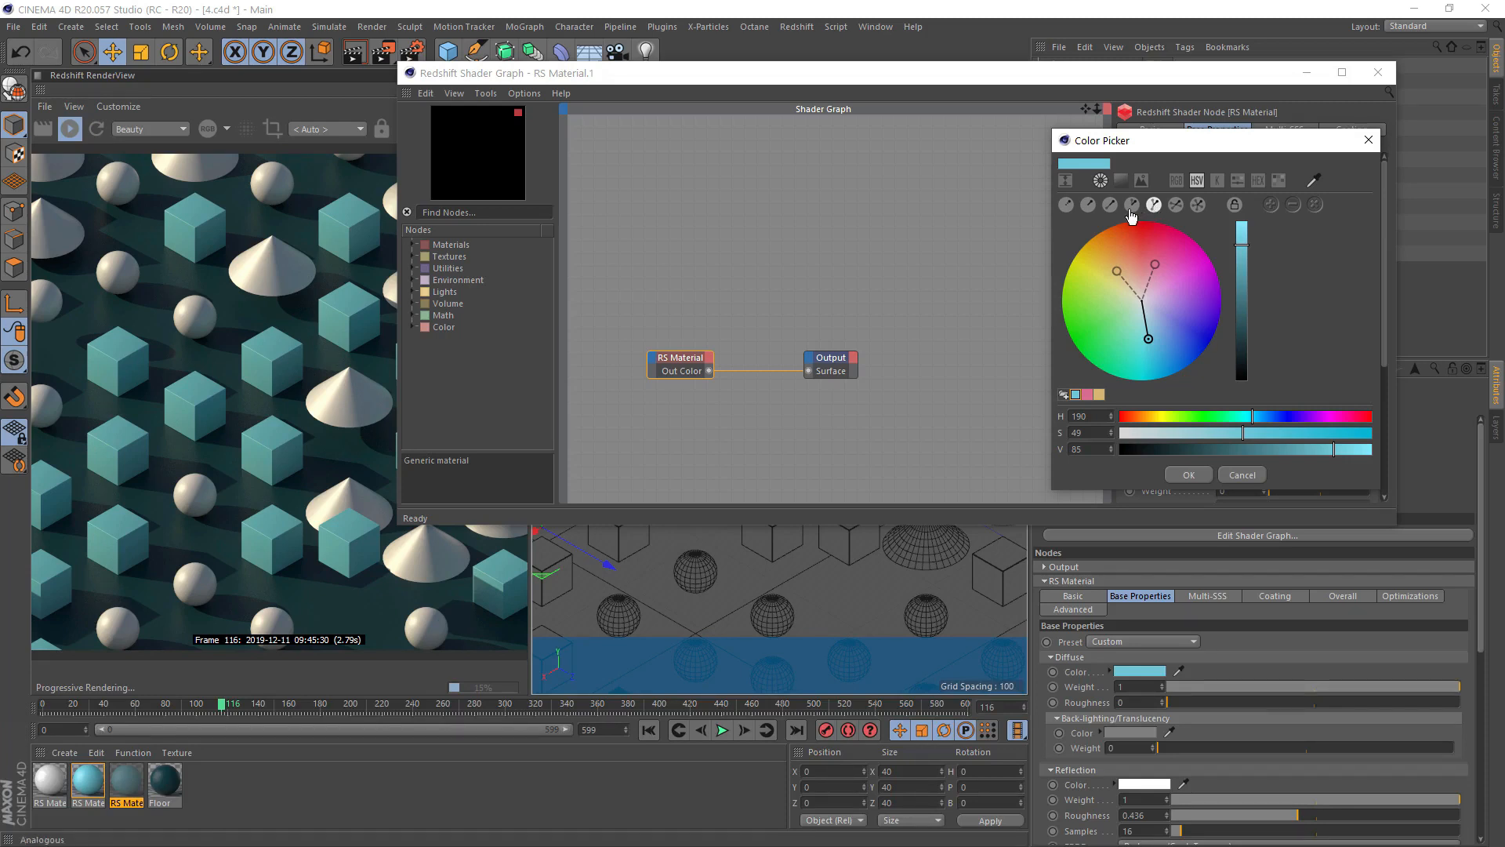
click(1196, 207)
click(1173, 207)
Set the copied material's diffuse color to the complementary coral and apply the material to the Sphere
click(1110, 204)
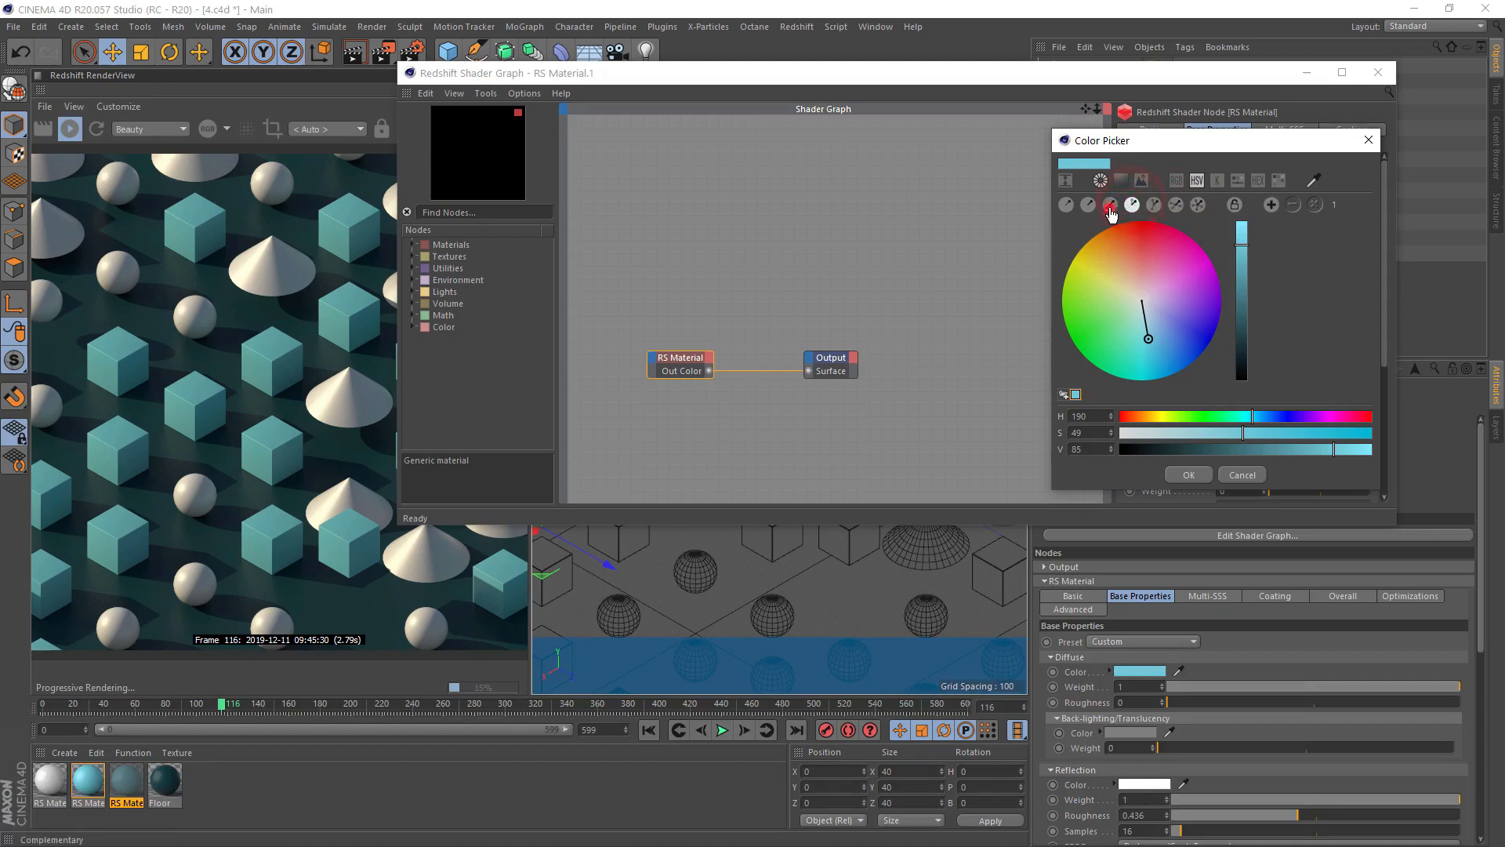
click(1133, 262)
click(1187, 474)
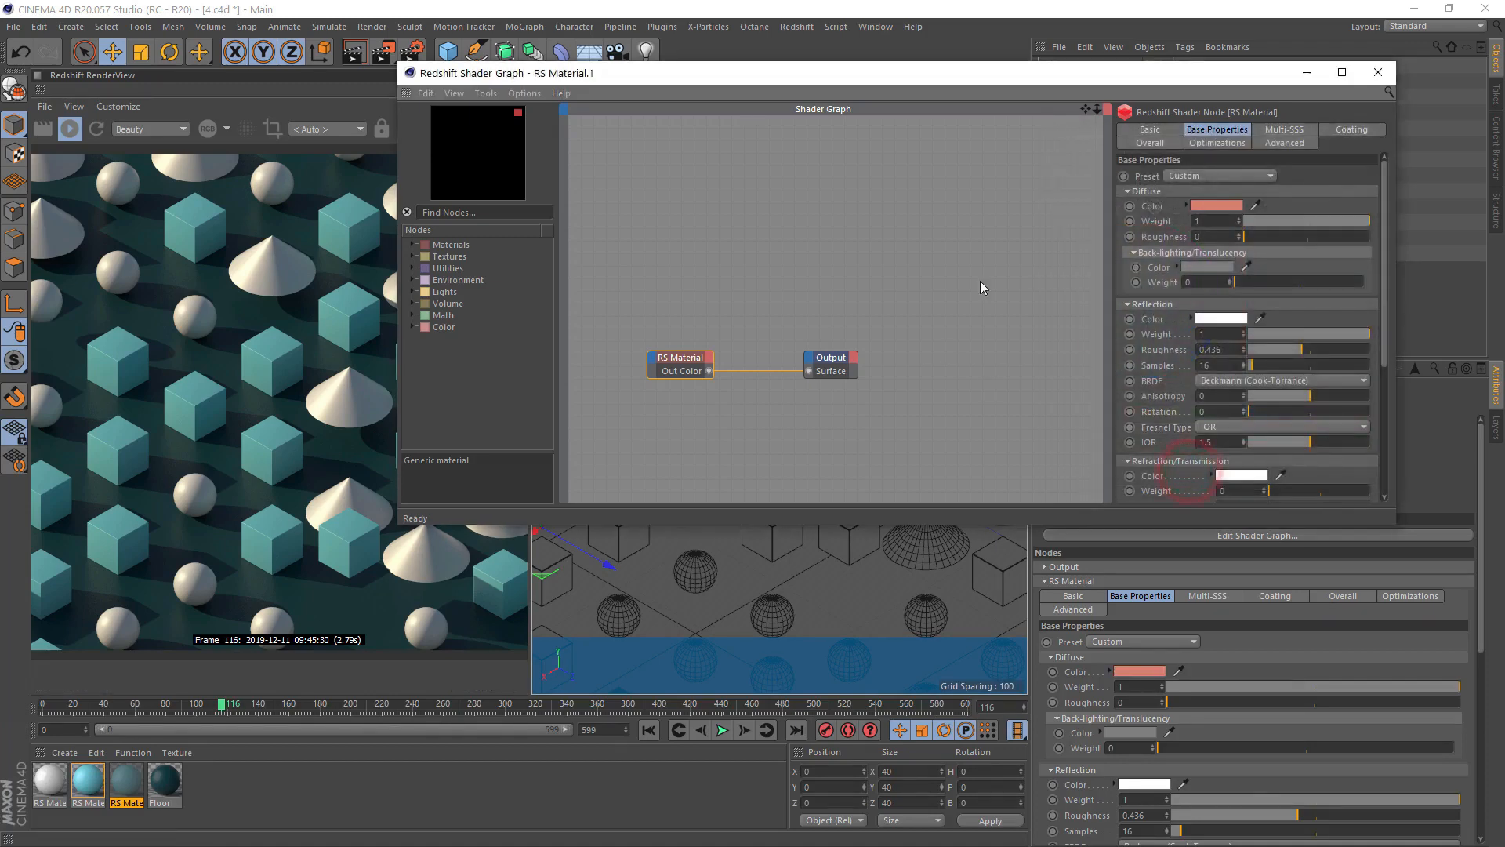
click(1379, 73)
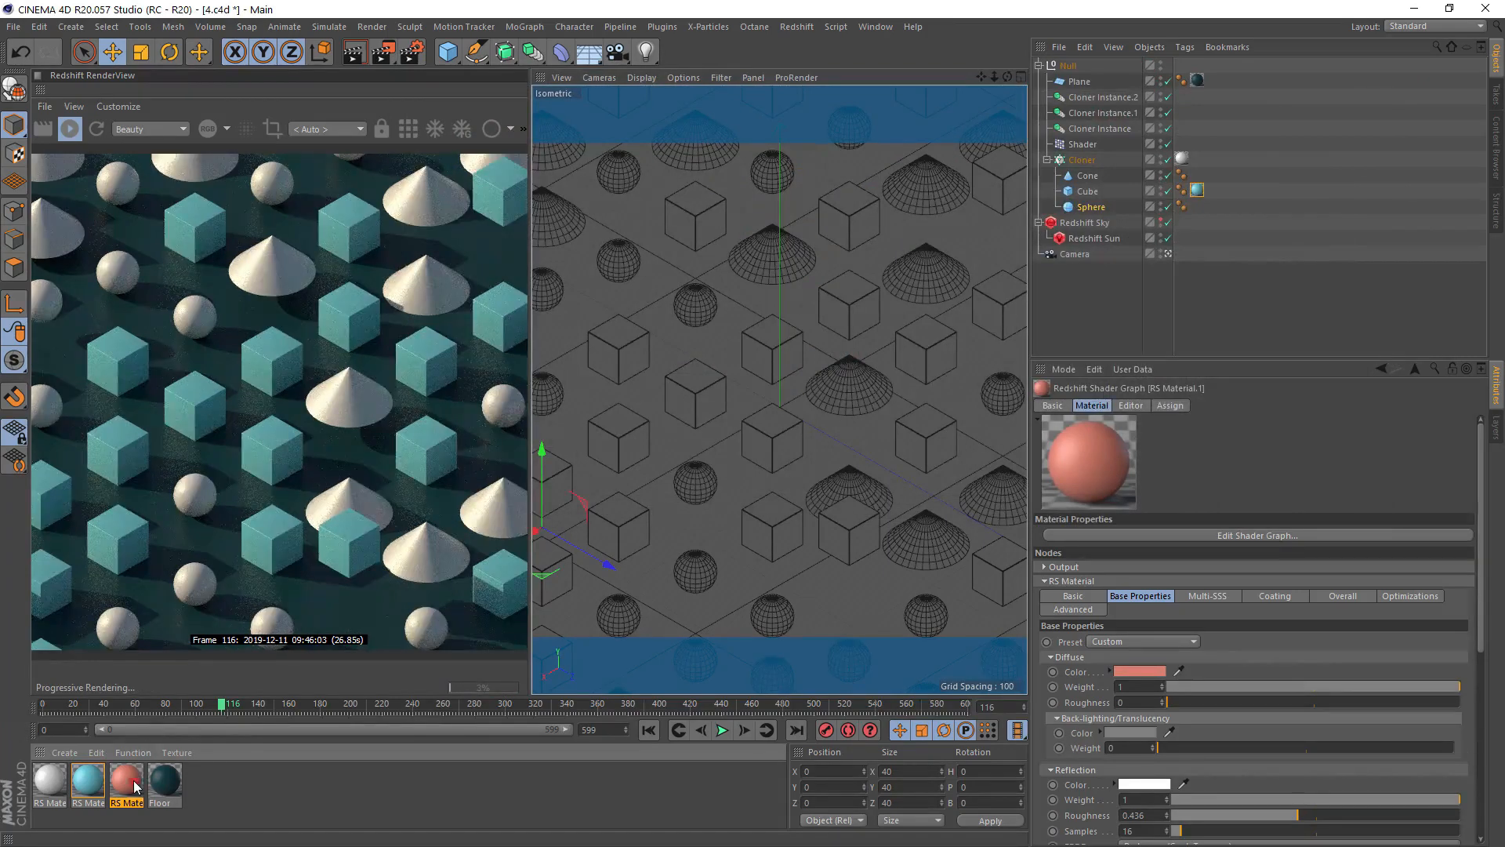
drag(957, 243, 1112, 207)
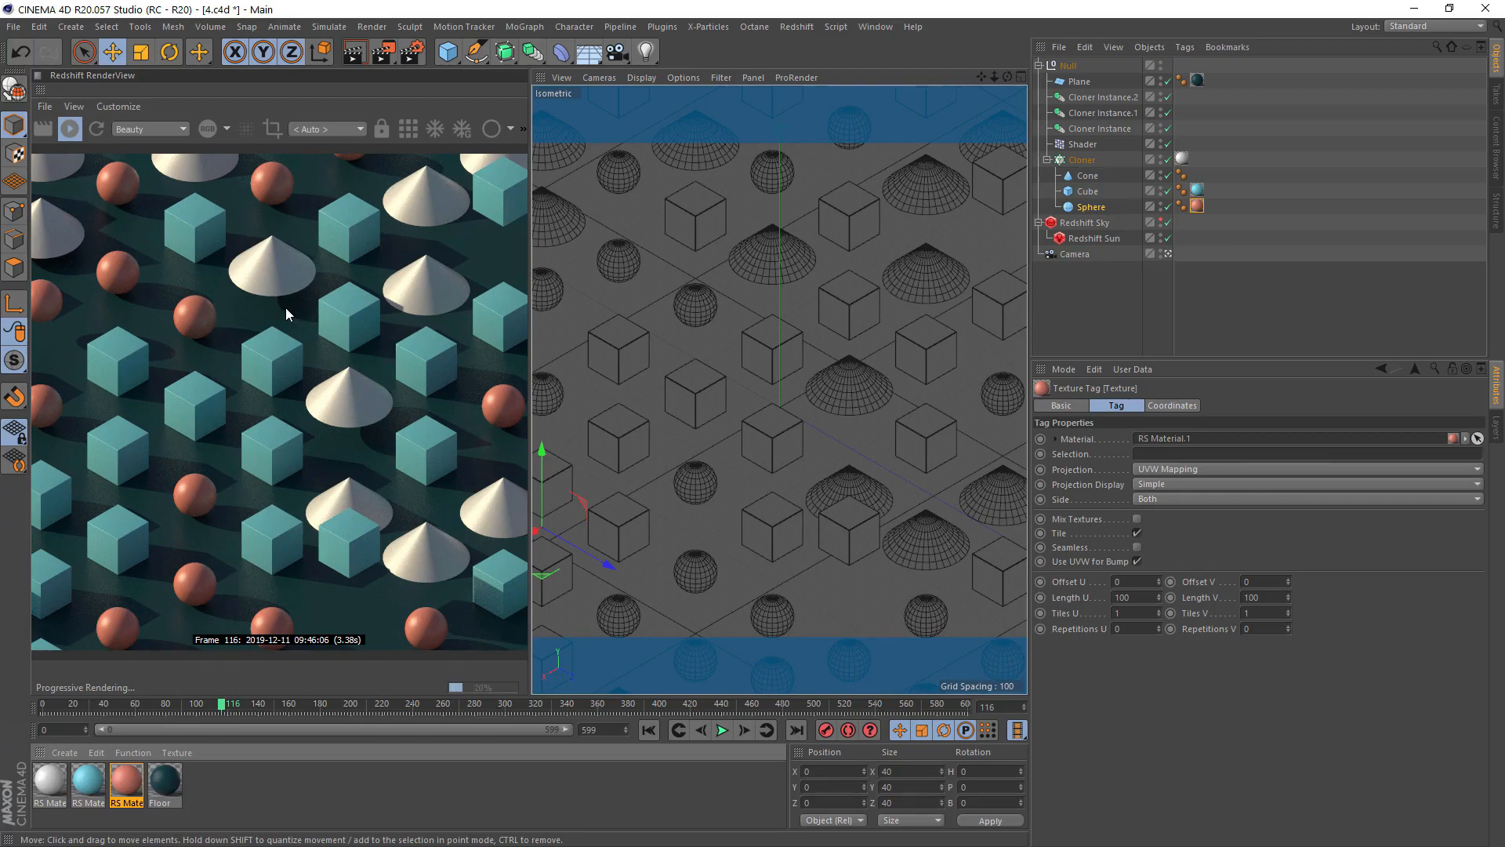
Duplicate the Cone, Cube and Sphere inside the Cloner and rearrange the copies' materials: turquoise cone, coral cube, sphere without its own material
click(1091, 207)
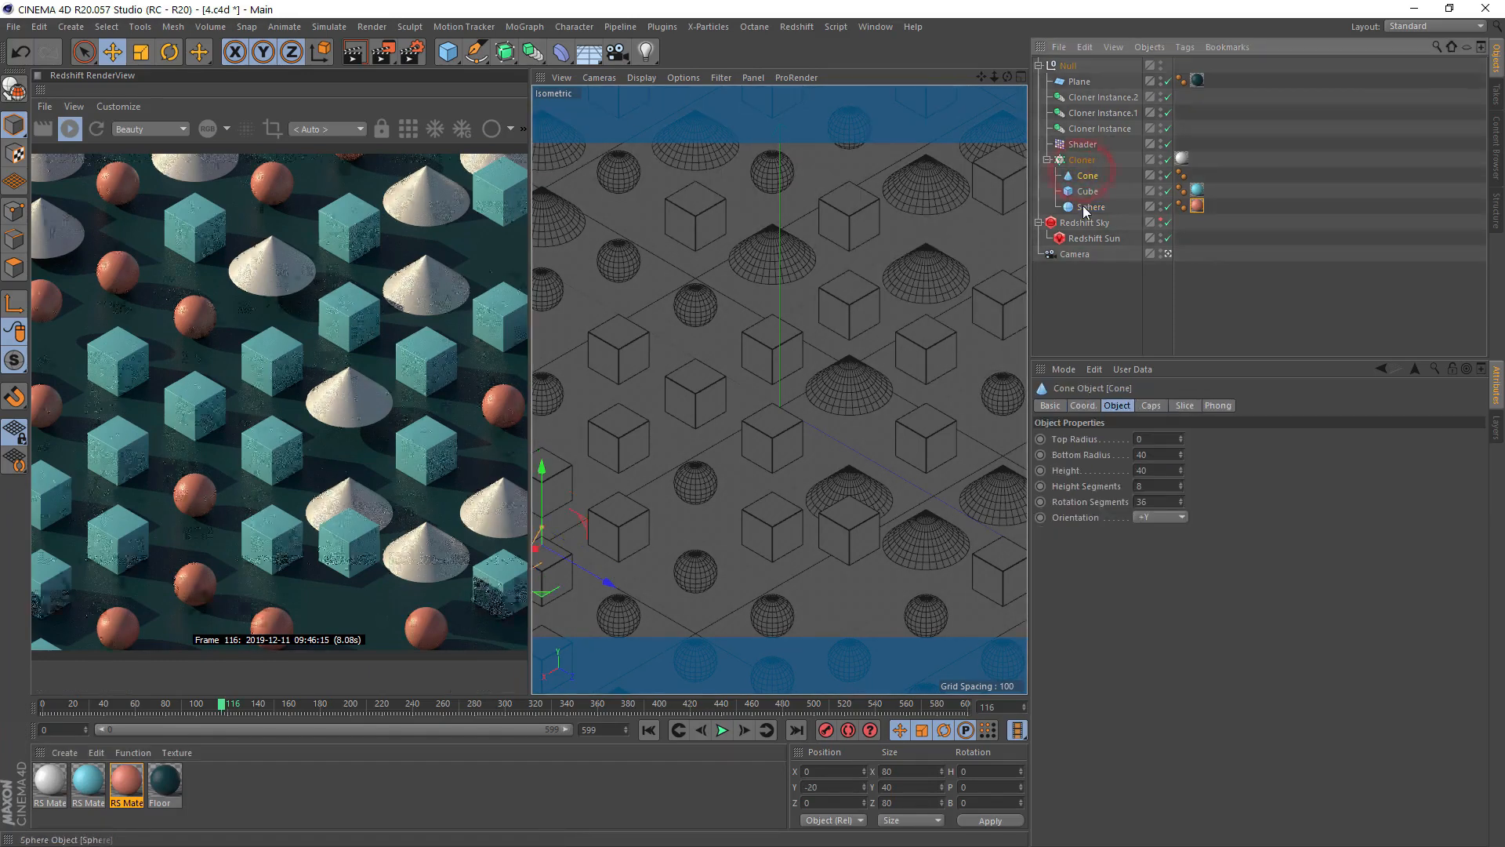
shift+click(1088, 176)
ctrl+drag(1092, 171, 1090, 174)
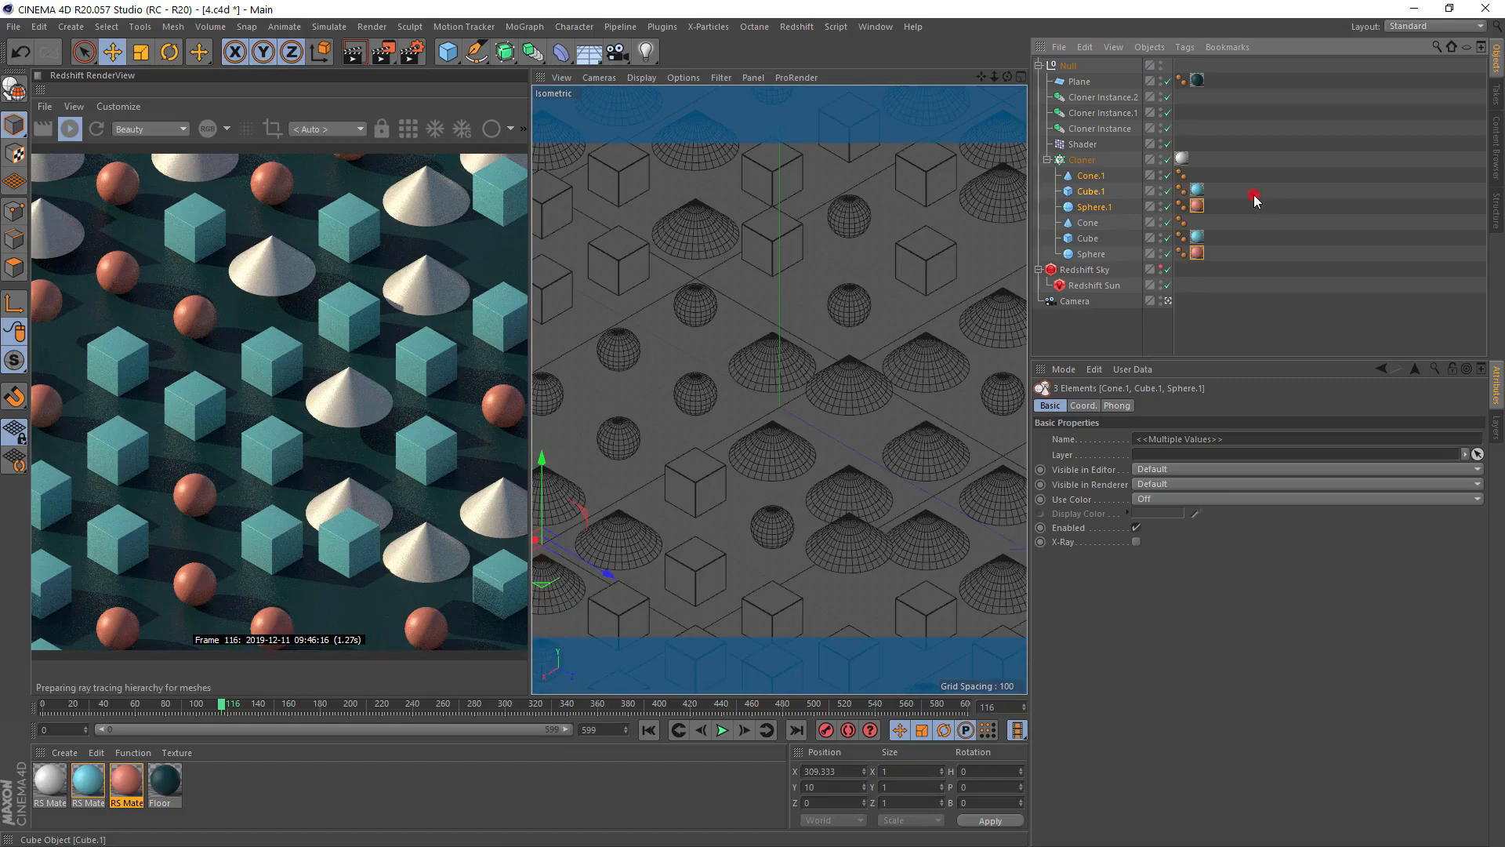
mouse_move(1197, 192)
mouse_down()
mouse_move(1196, 172)
mouse_move(1211, 172)
mouse_move(1197, 191)
mouse_up()
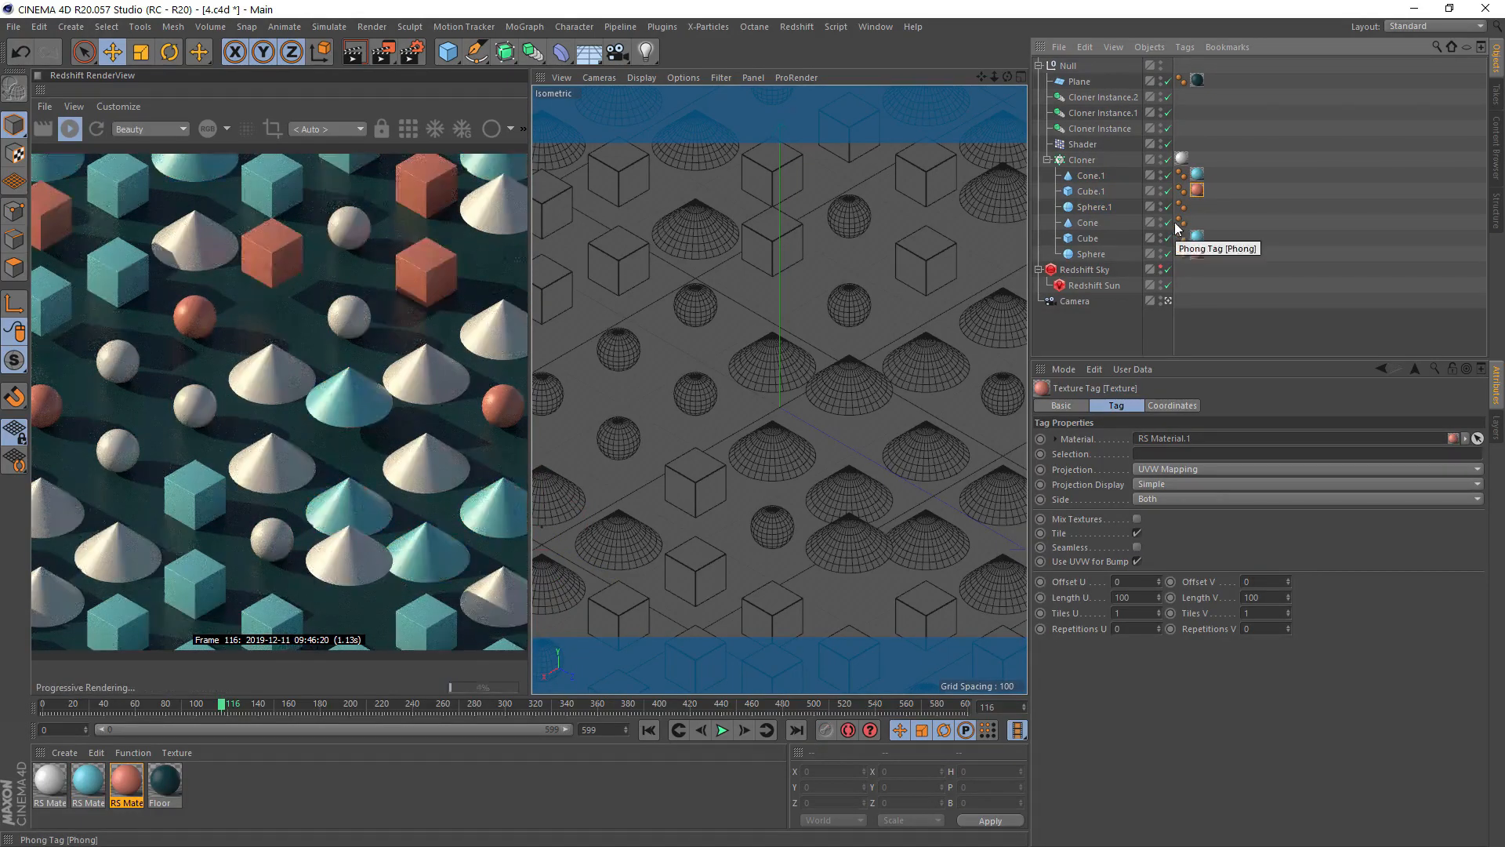
Check the material assignments of the Cloner's shapes and scrub the timeline to about frame 95
click(364, 401)
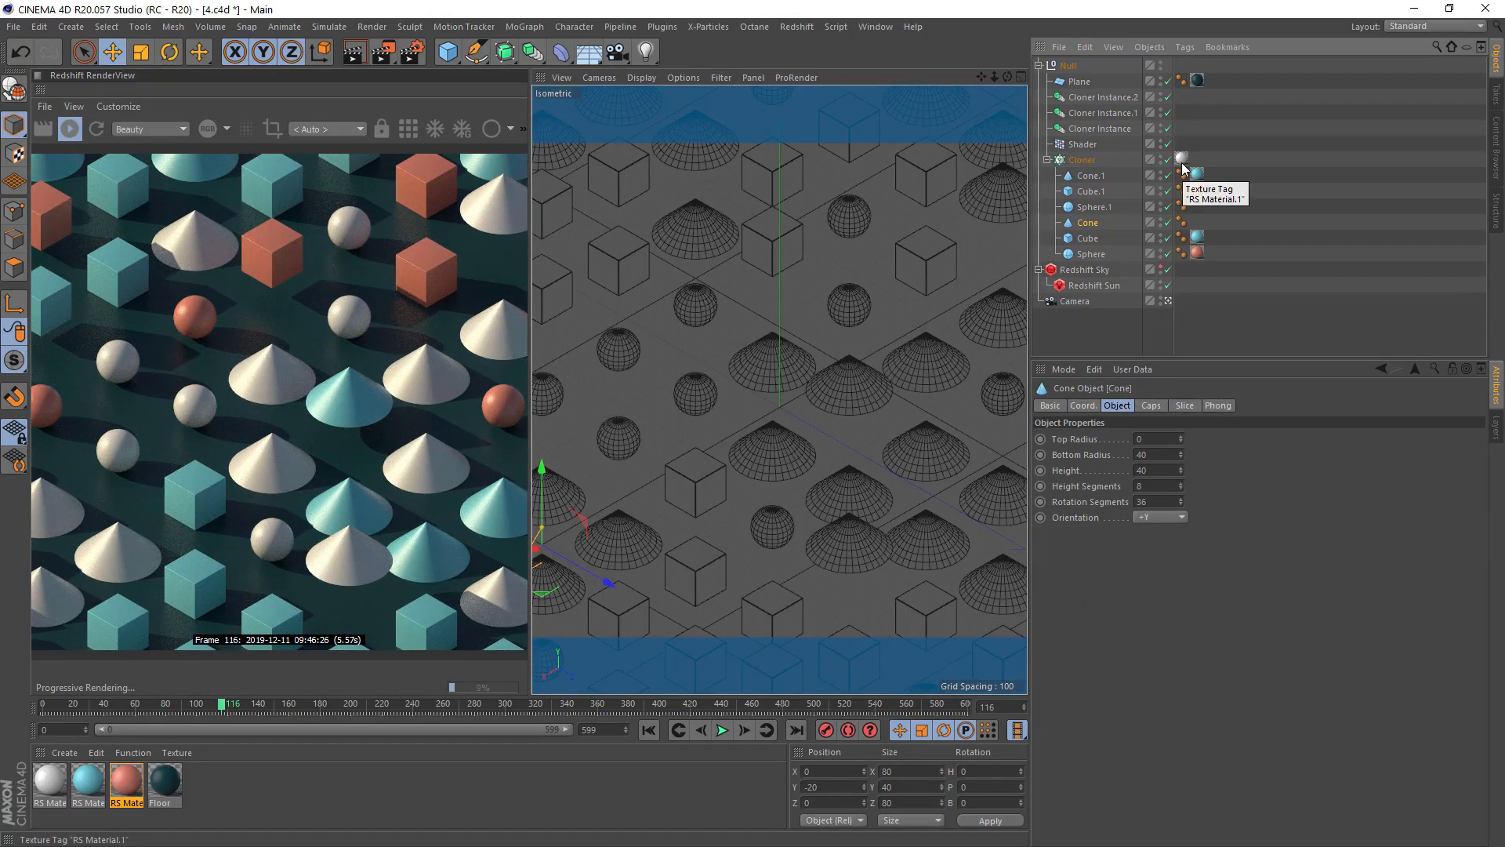
click(1197, 192)
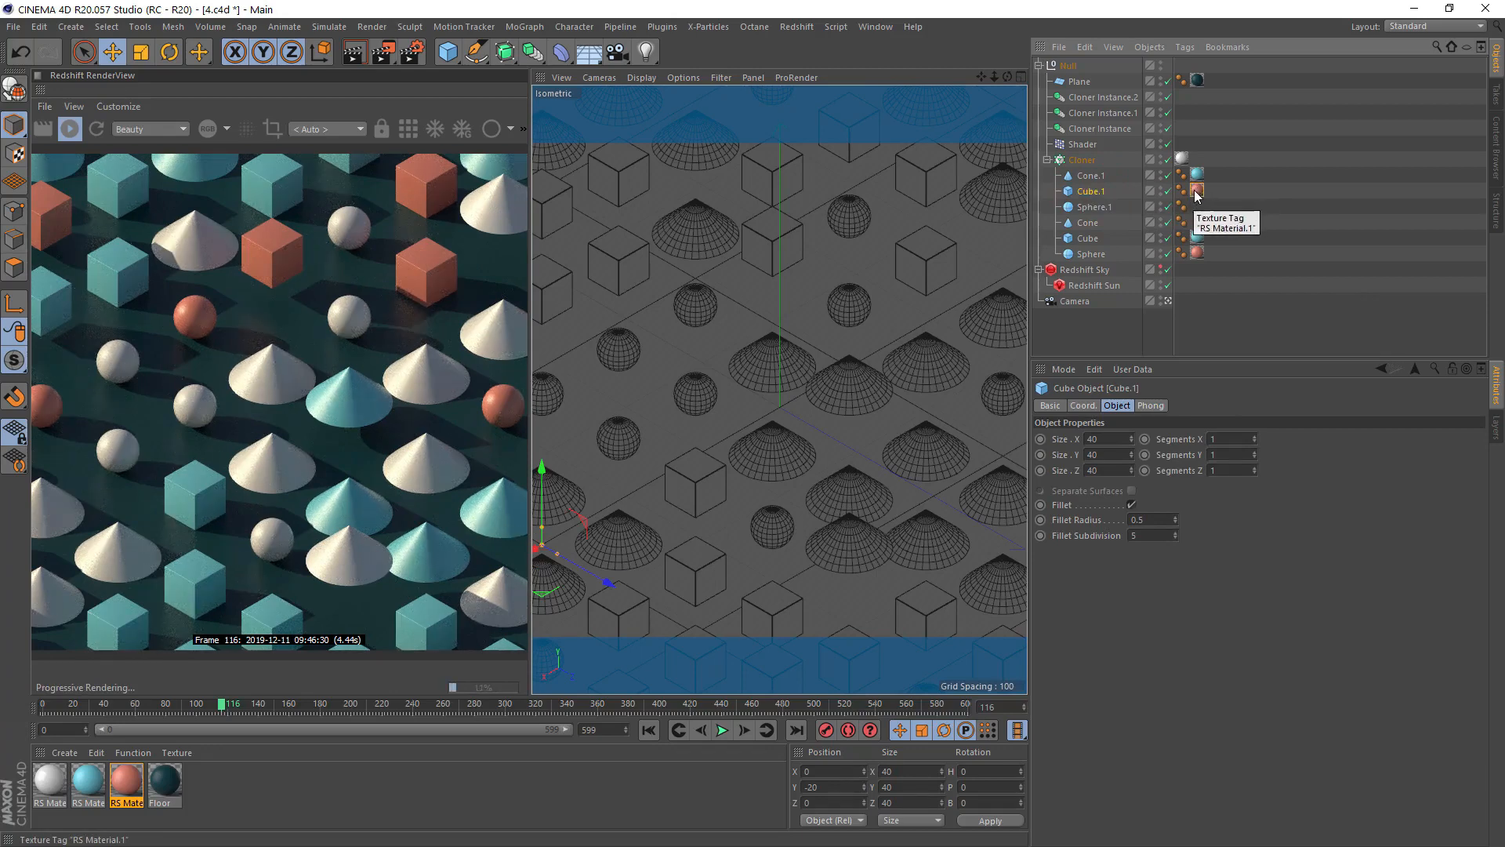
drag(188, 705, 151, 712)
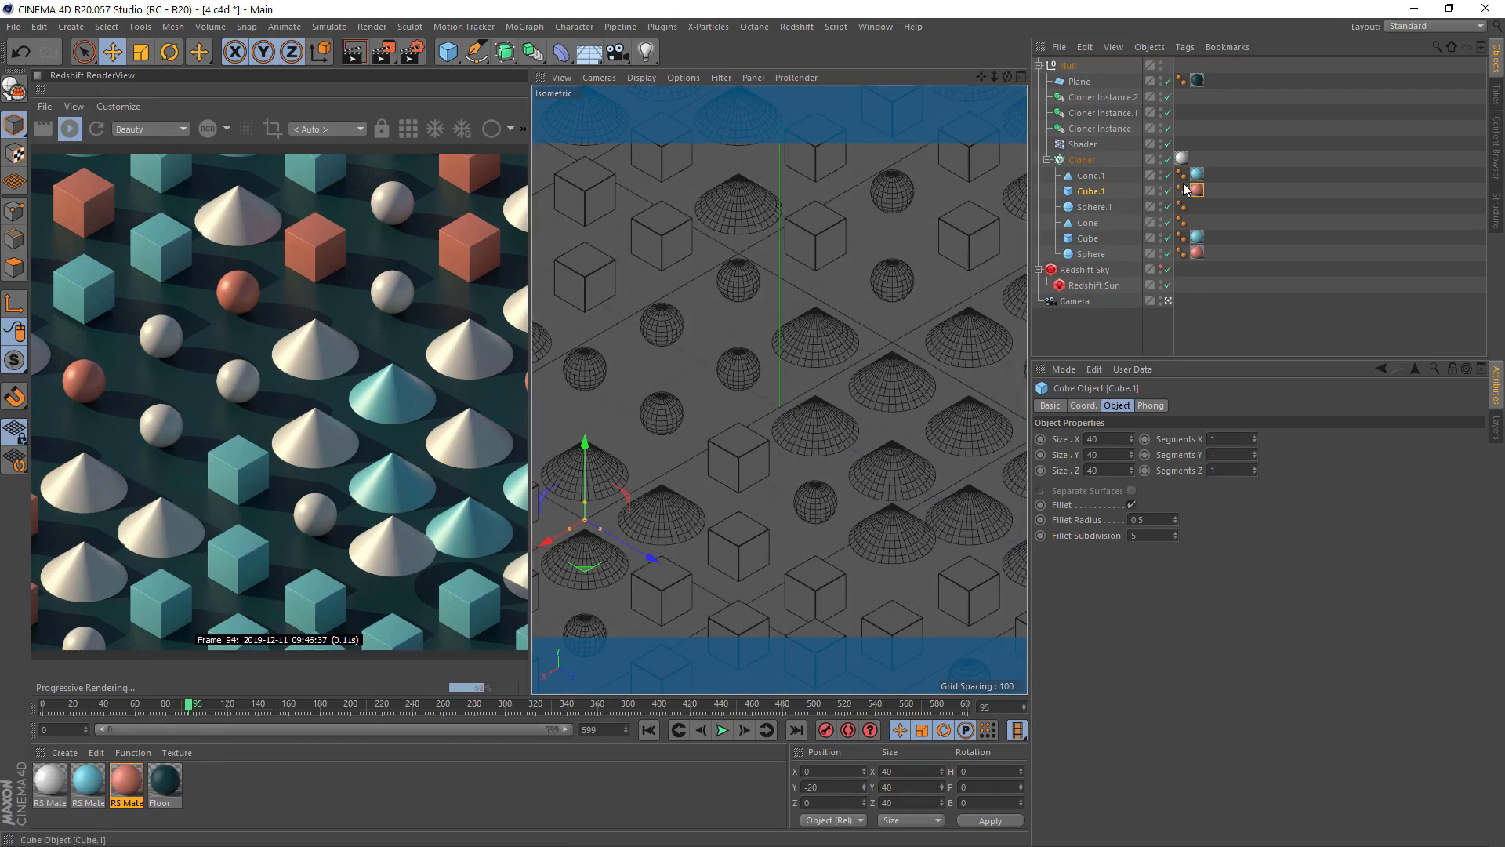
Remove the material tags from all the shapes inside the Cloner
click(1048, 160)
click(1083, 161)
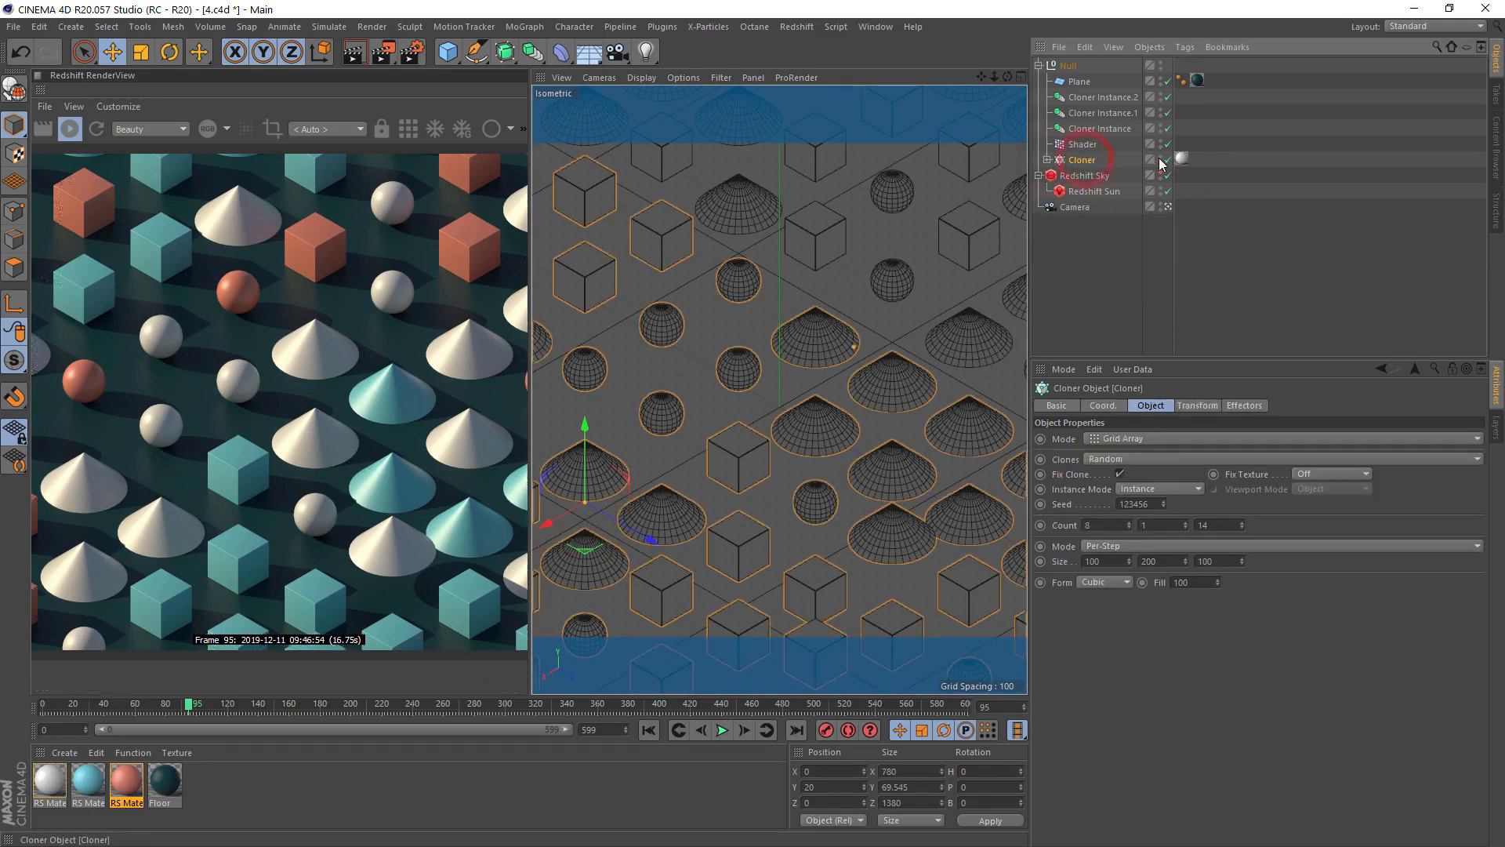
click(1049, 160)
drag(1247, 174, 1195, 261)
key(Delete)
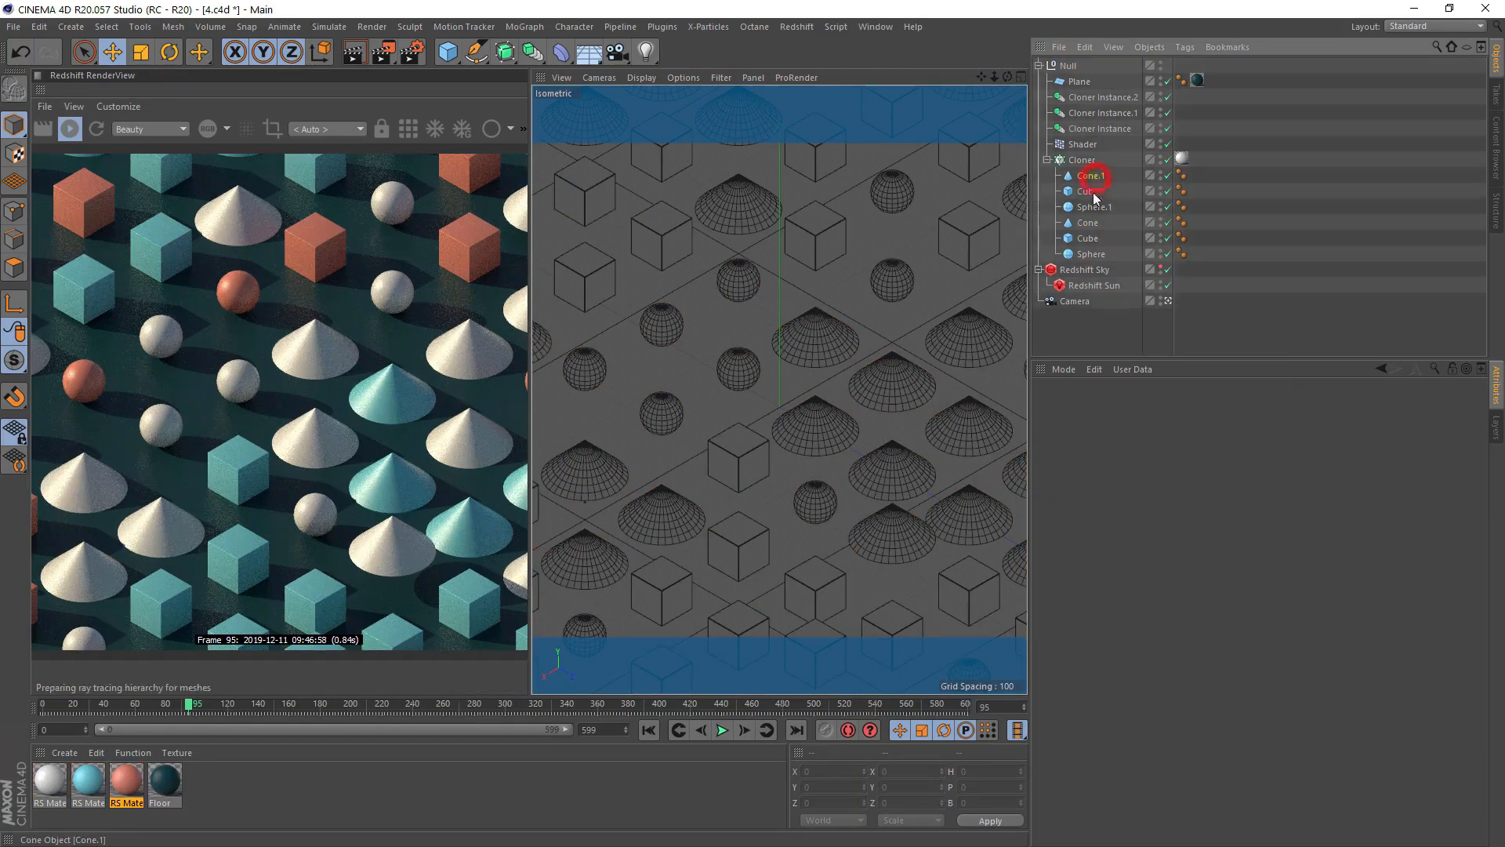
Try the Iterate clone distribution on the Cloner and refresh the Redshift render
click(1089, 175)
shift+click(1094, 207)
click(1082, 160)
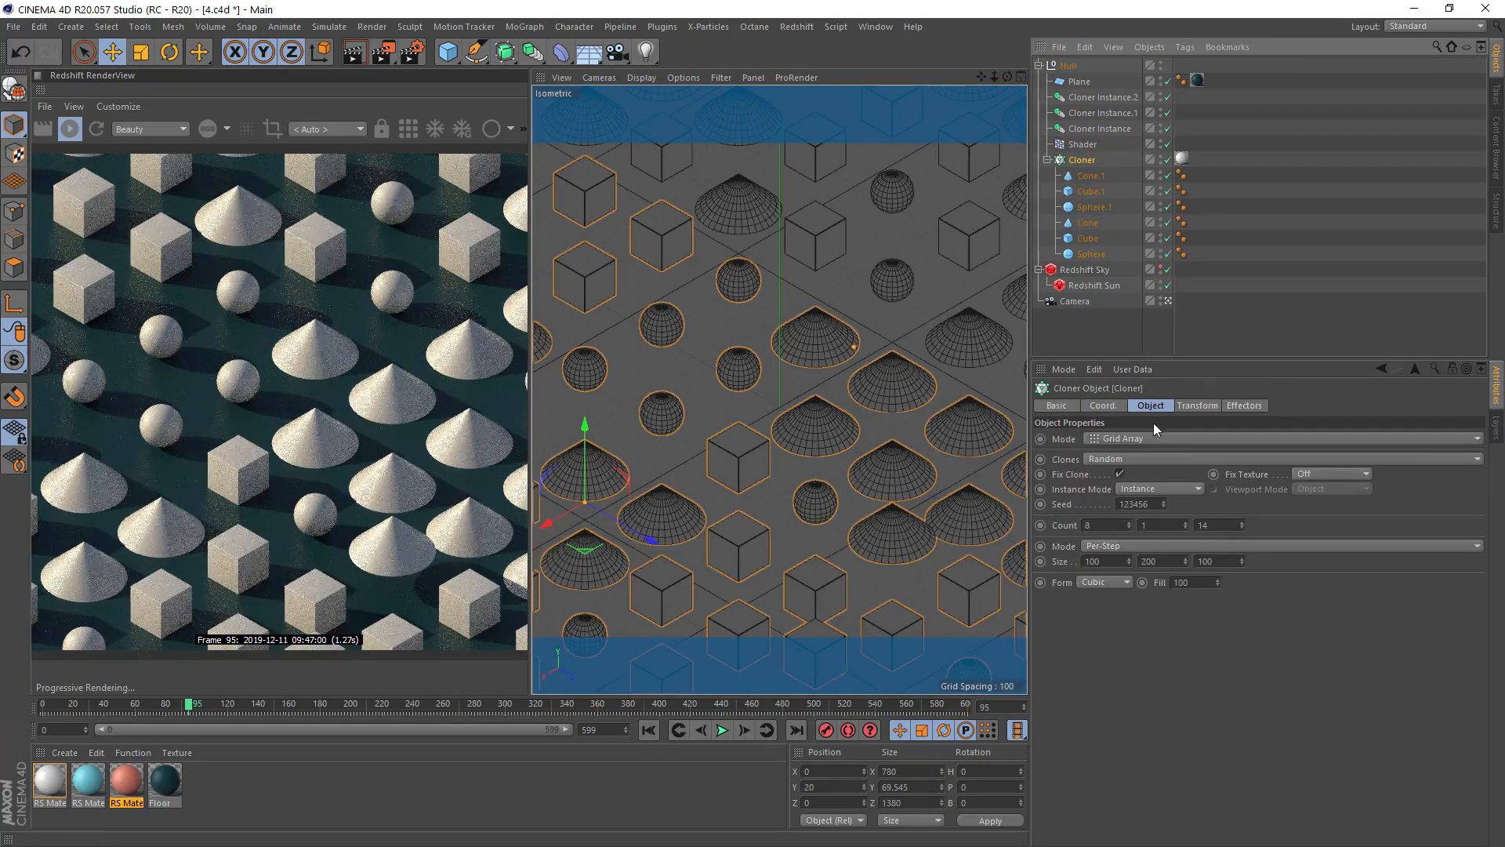
click(1140, 458)
click(1125, 477)
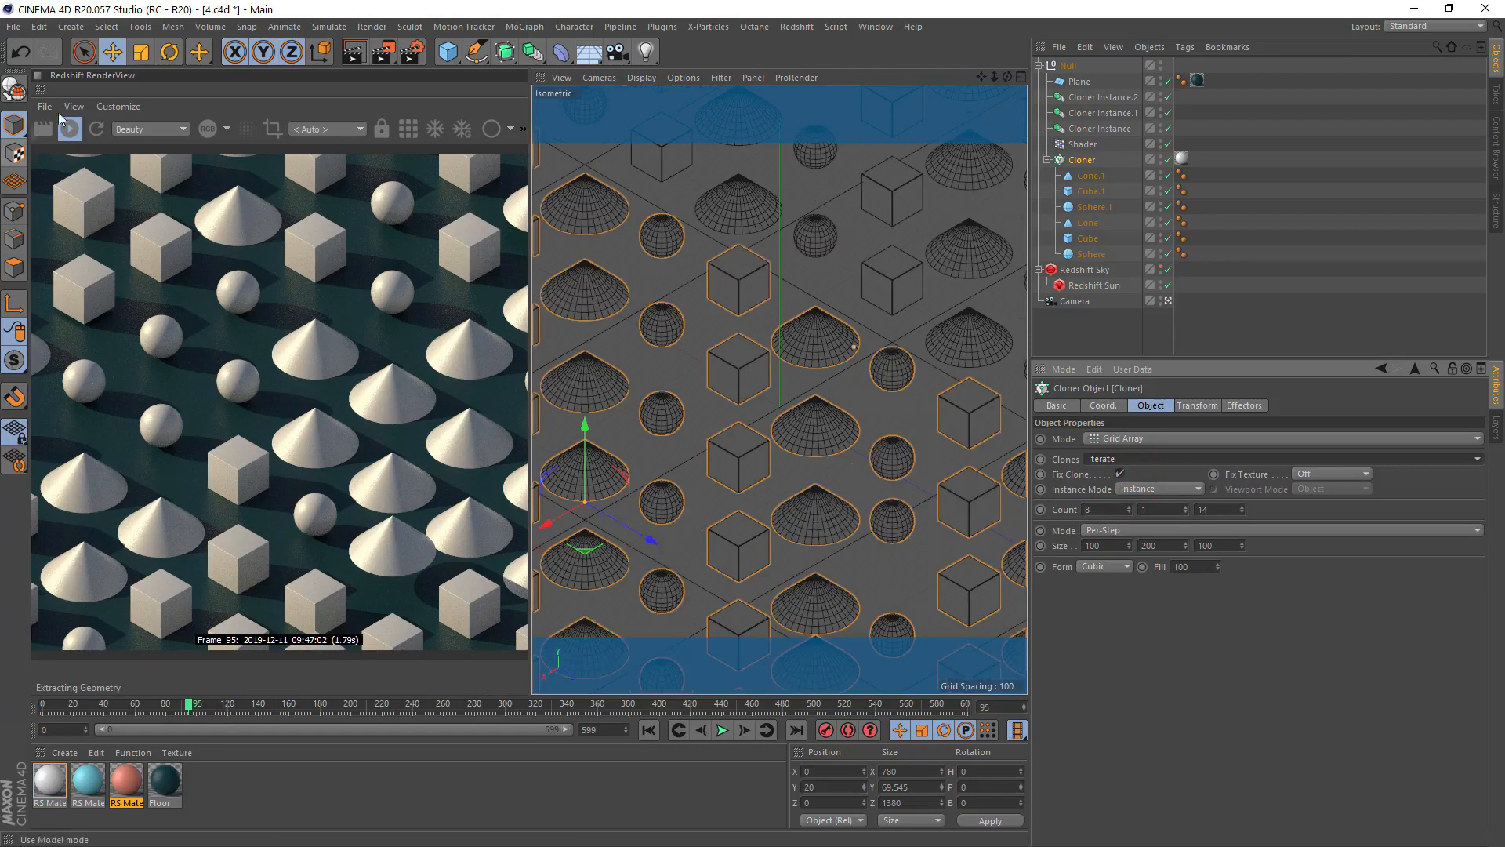
click(97, 130)
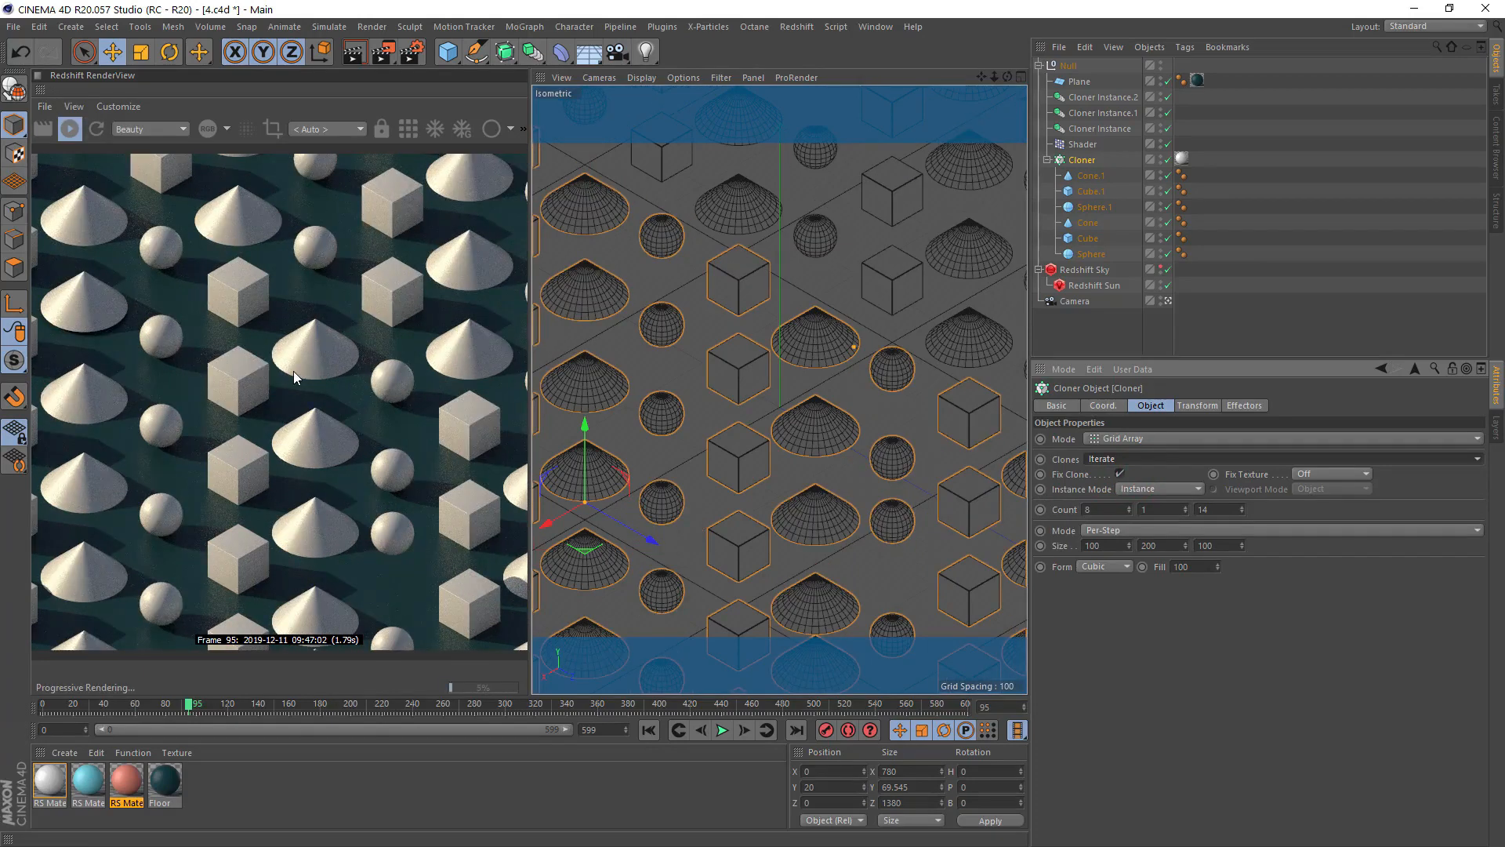
Undo the Cloner's Iterate setting and the removal of the shapes' material tags
key(ctrl+z)
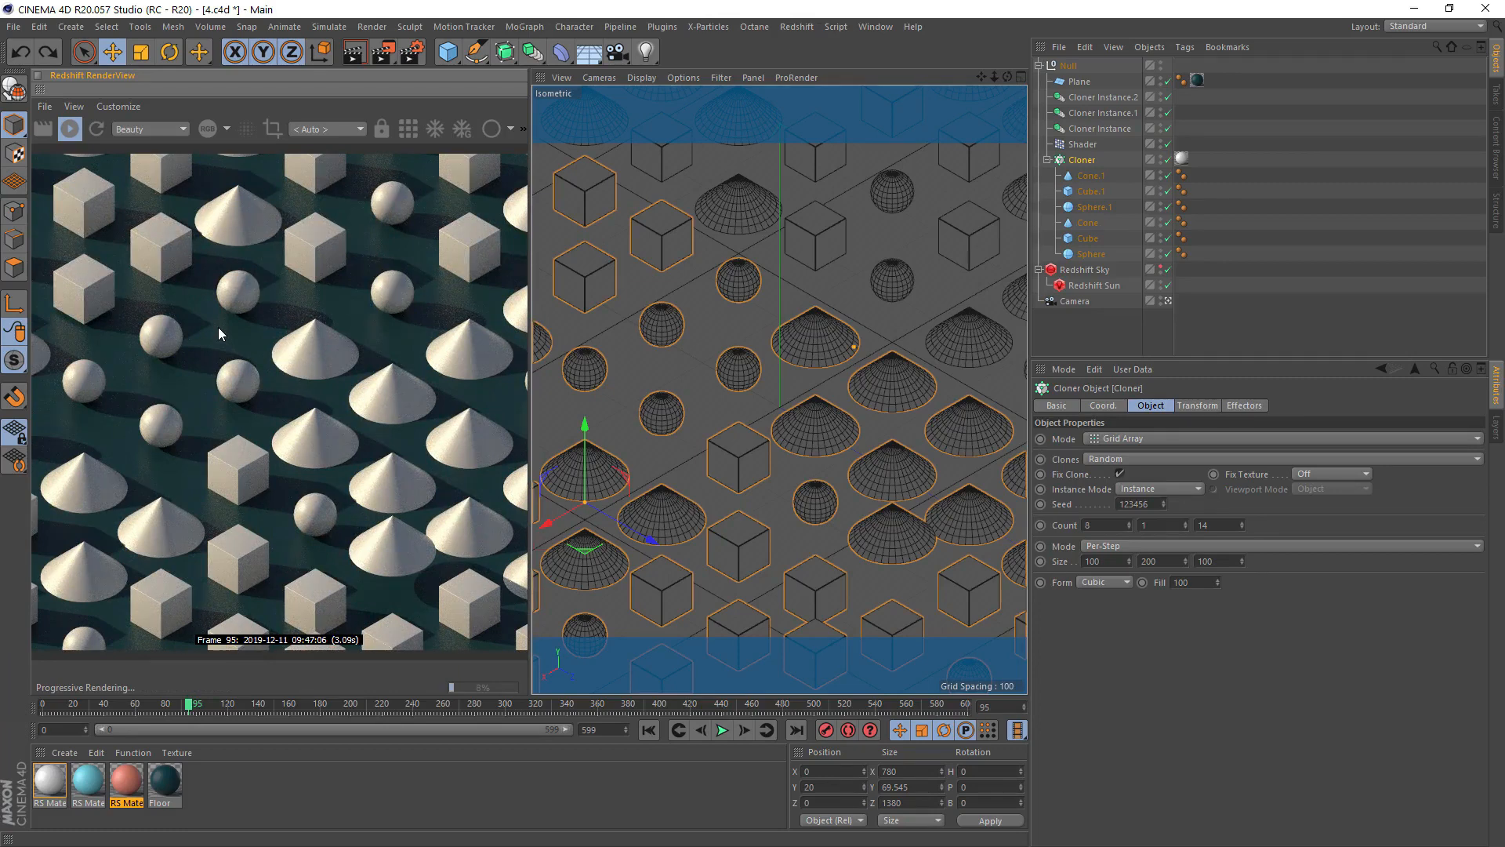
click(19, 52)
click(19, 52)
click(19, 52)
click(20, 53)
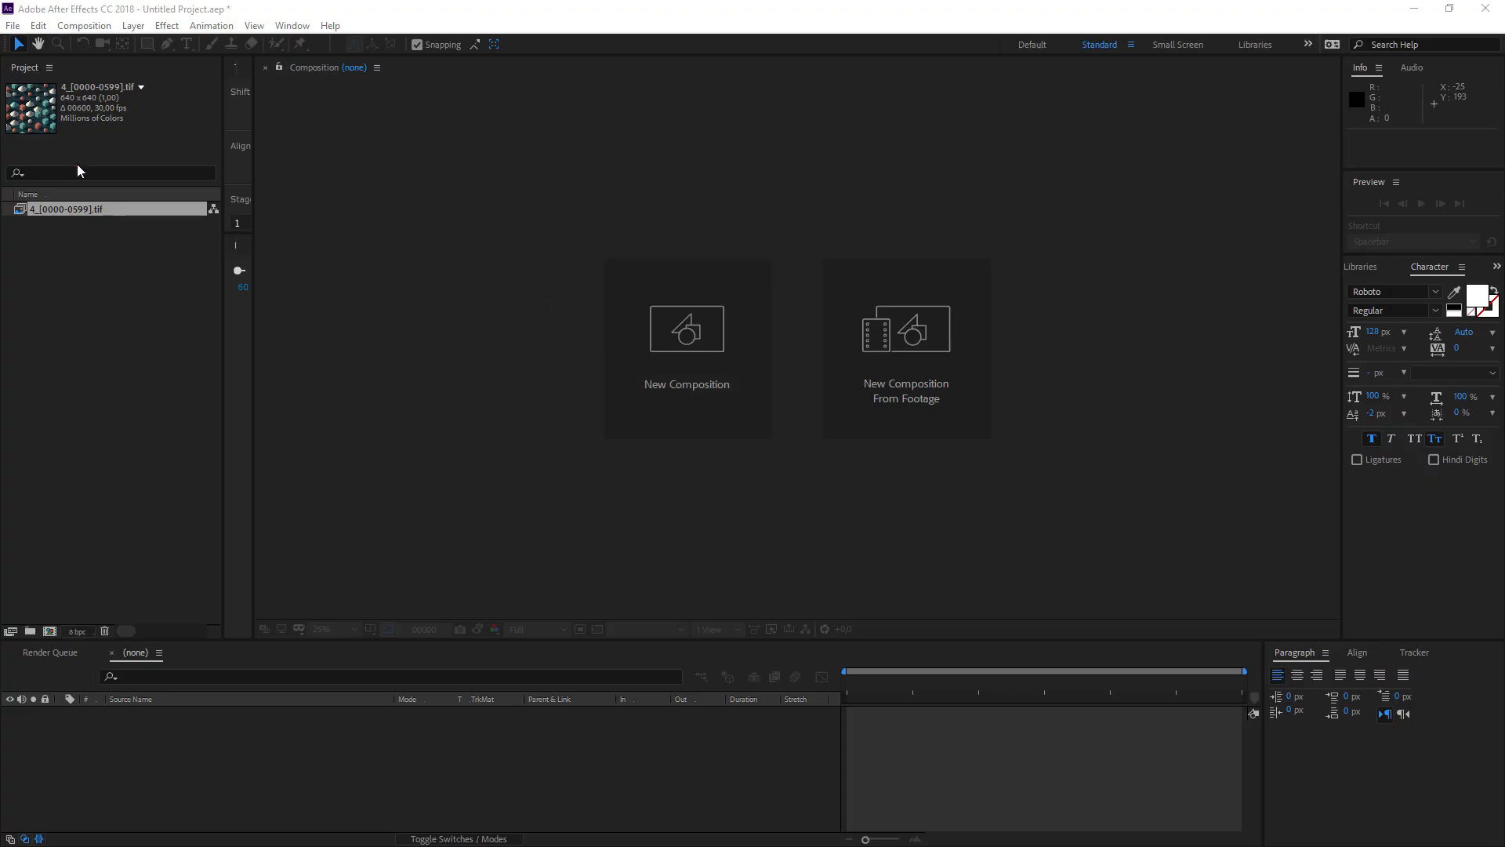
In After Effects, create a composition from the 4_[0000-0599].tif sequence and show the layer's effect controls
drag(101, 208, 61, 630)
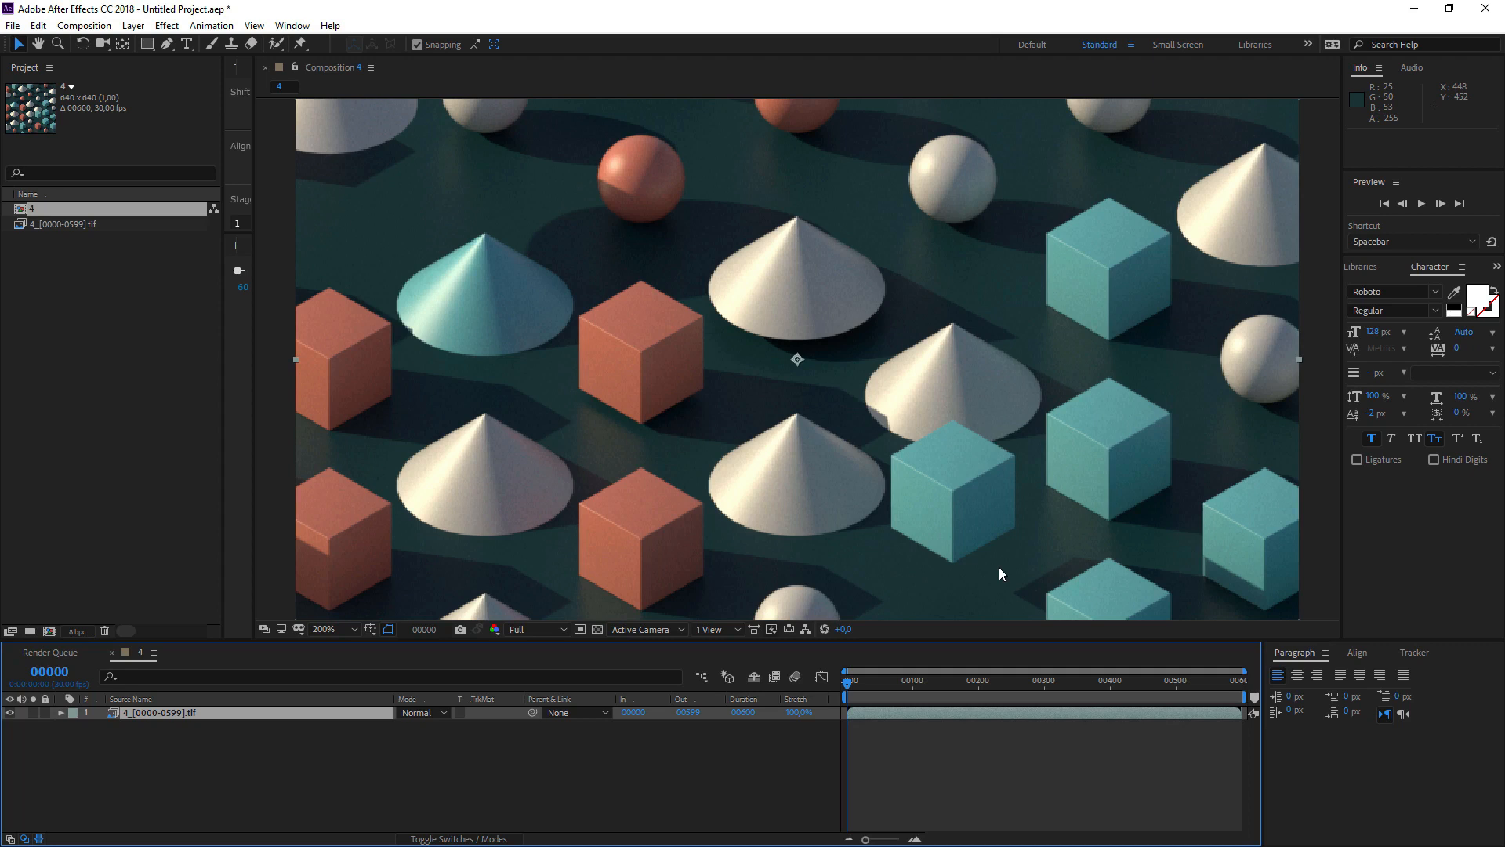
click(261, 713)
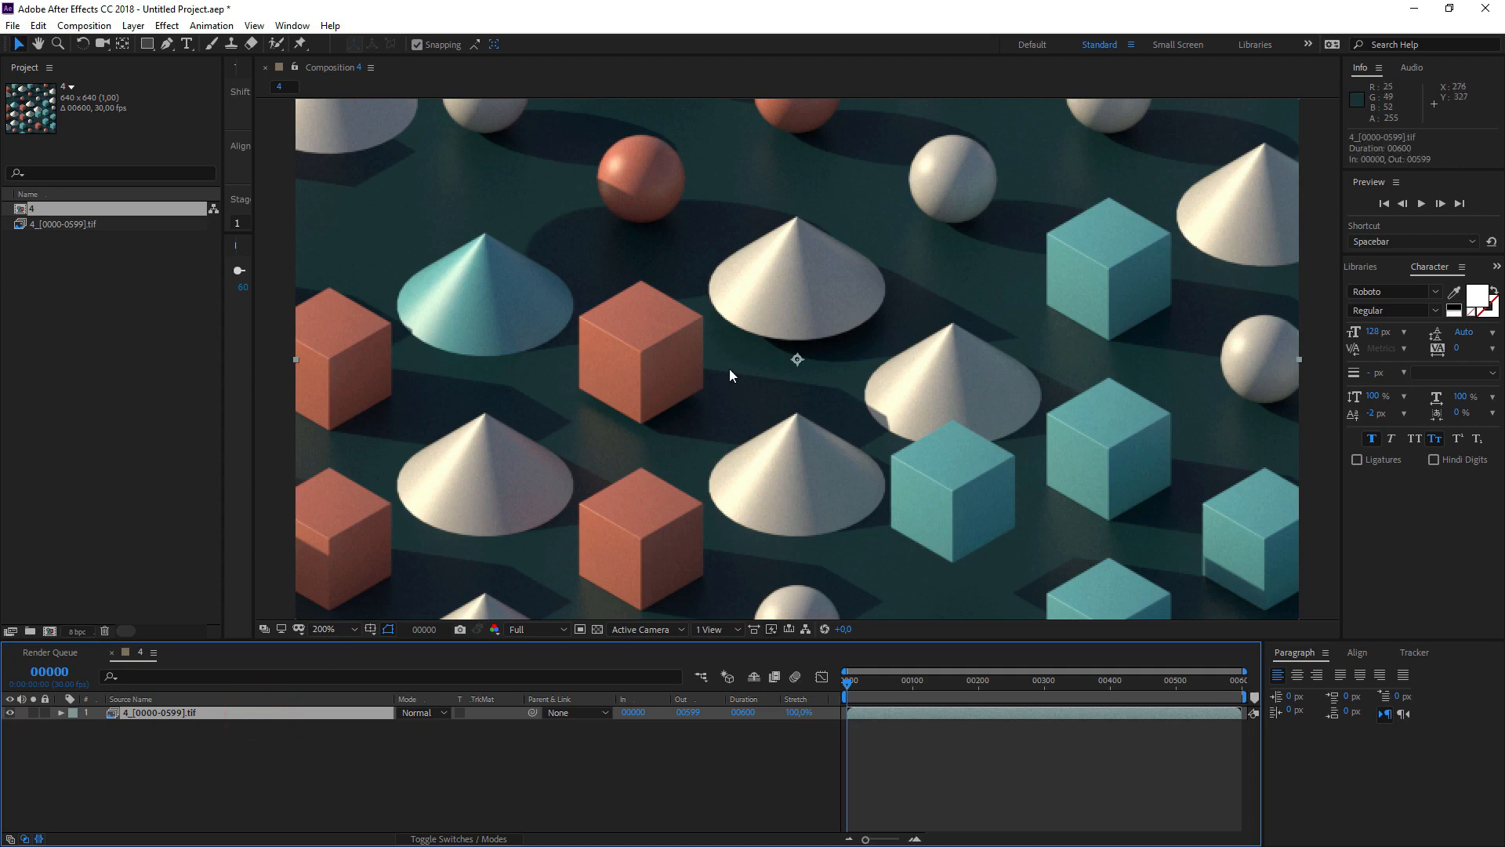
key(F3)
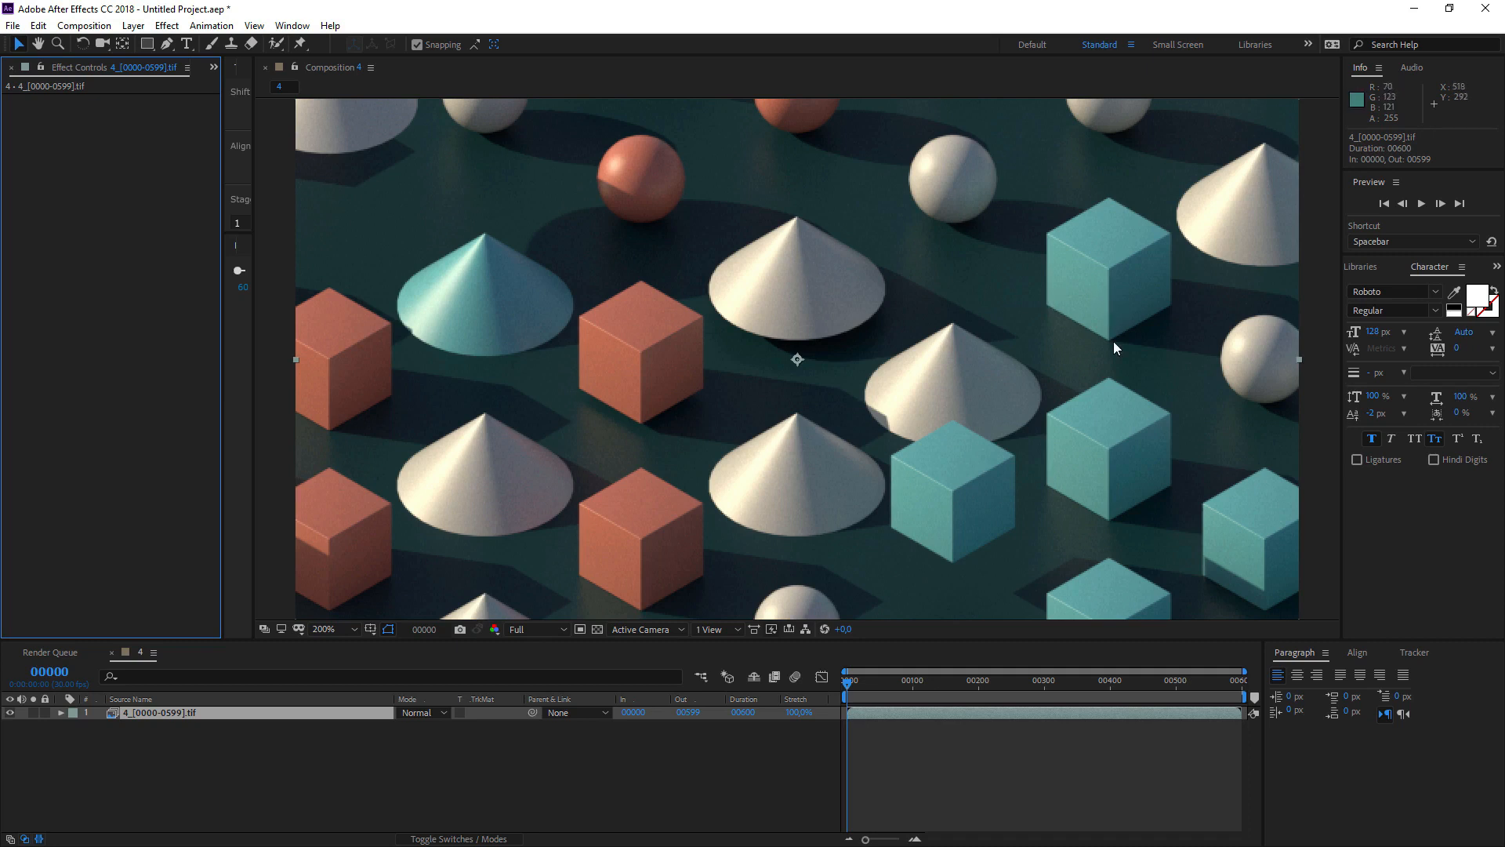
Apply the Remove Grain effect to the sequence layer and set its viewing mode to Final Output
right_click(157, 226)
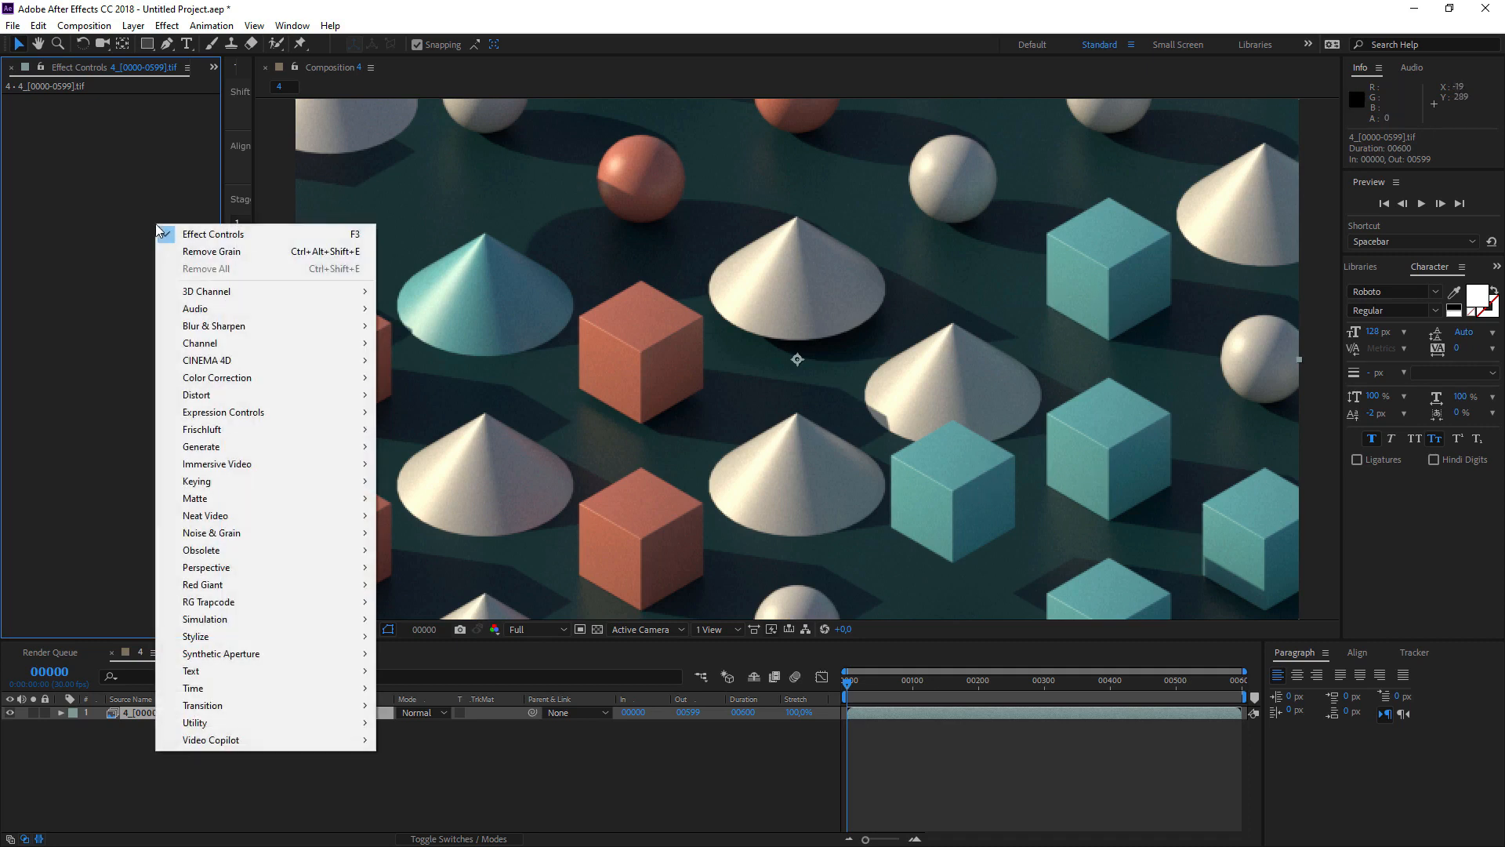
mouse_move(282, 533)
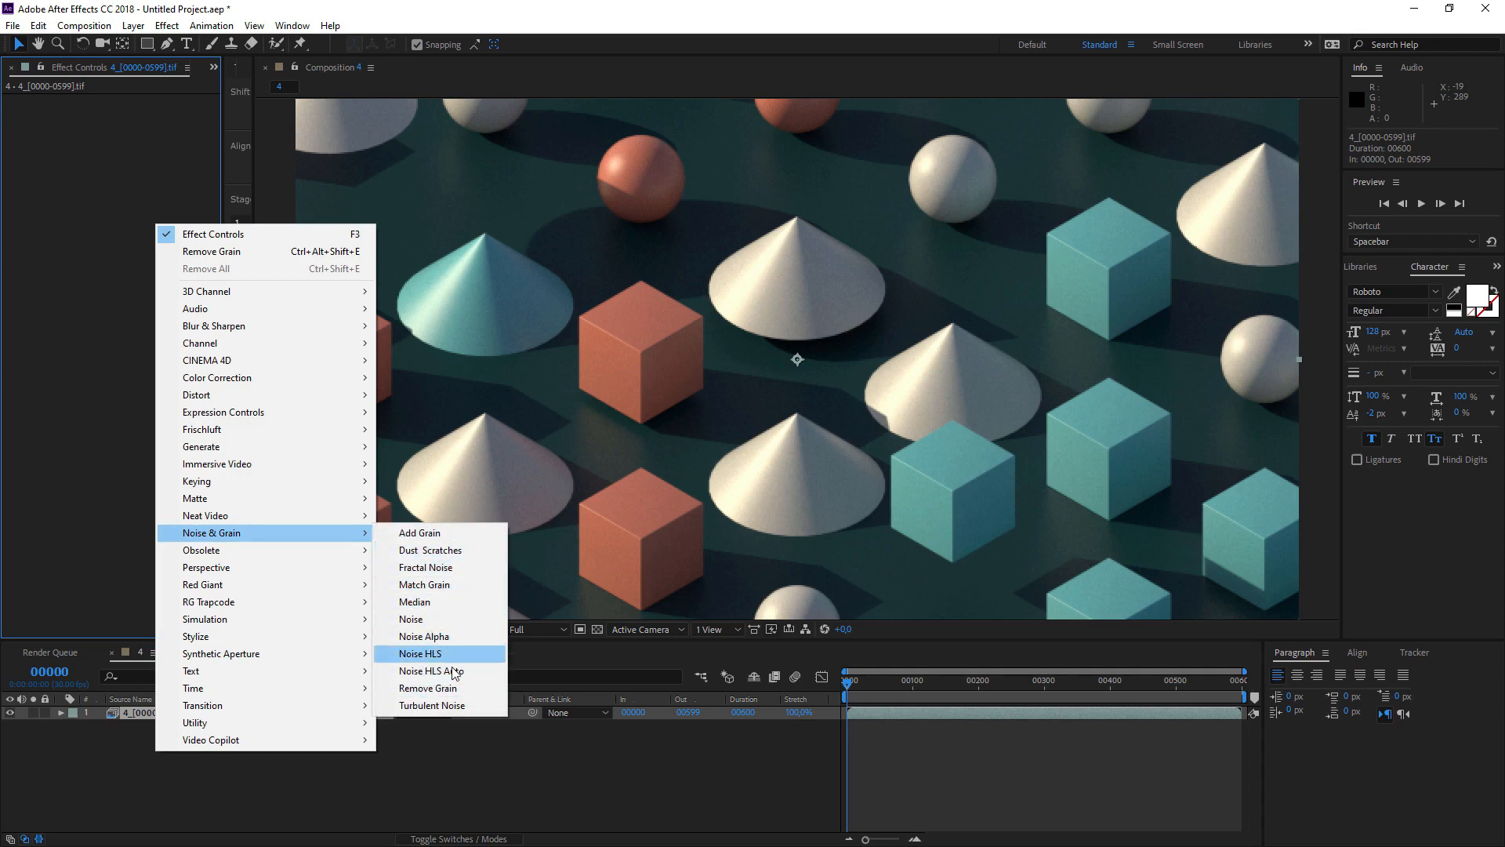
click(451, 688)
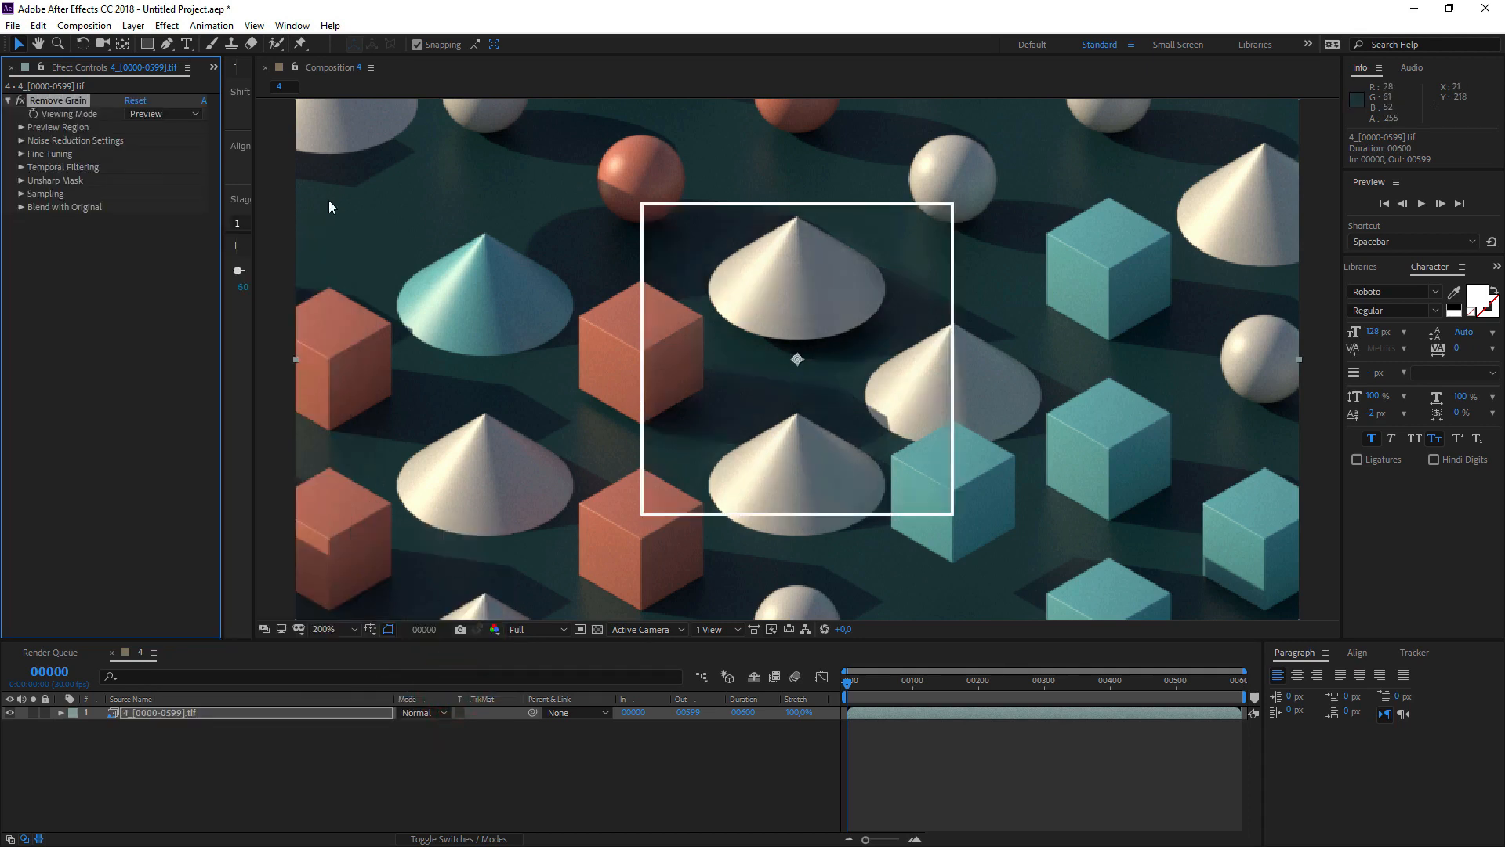
click(158, 114)
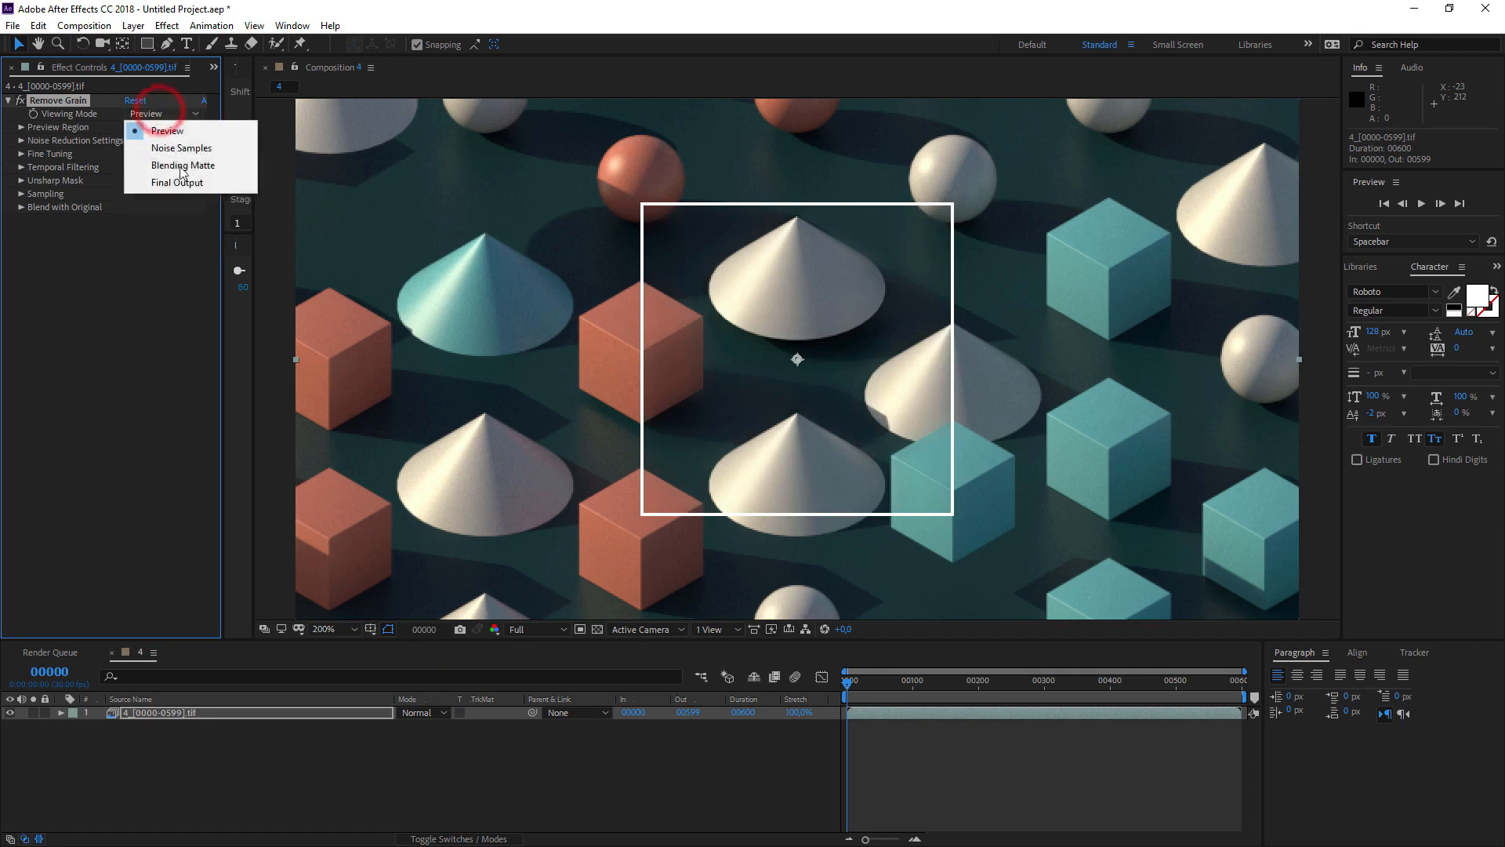
click(178, 181)
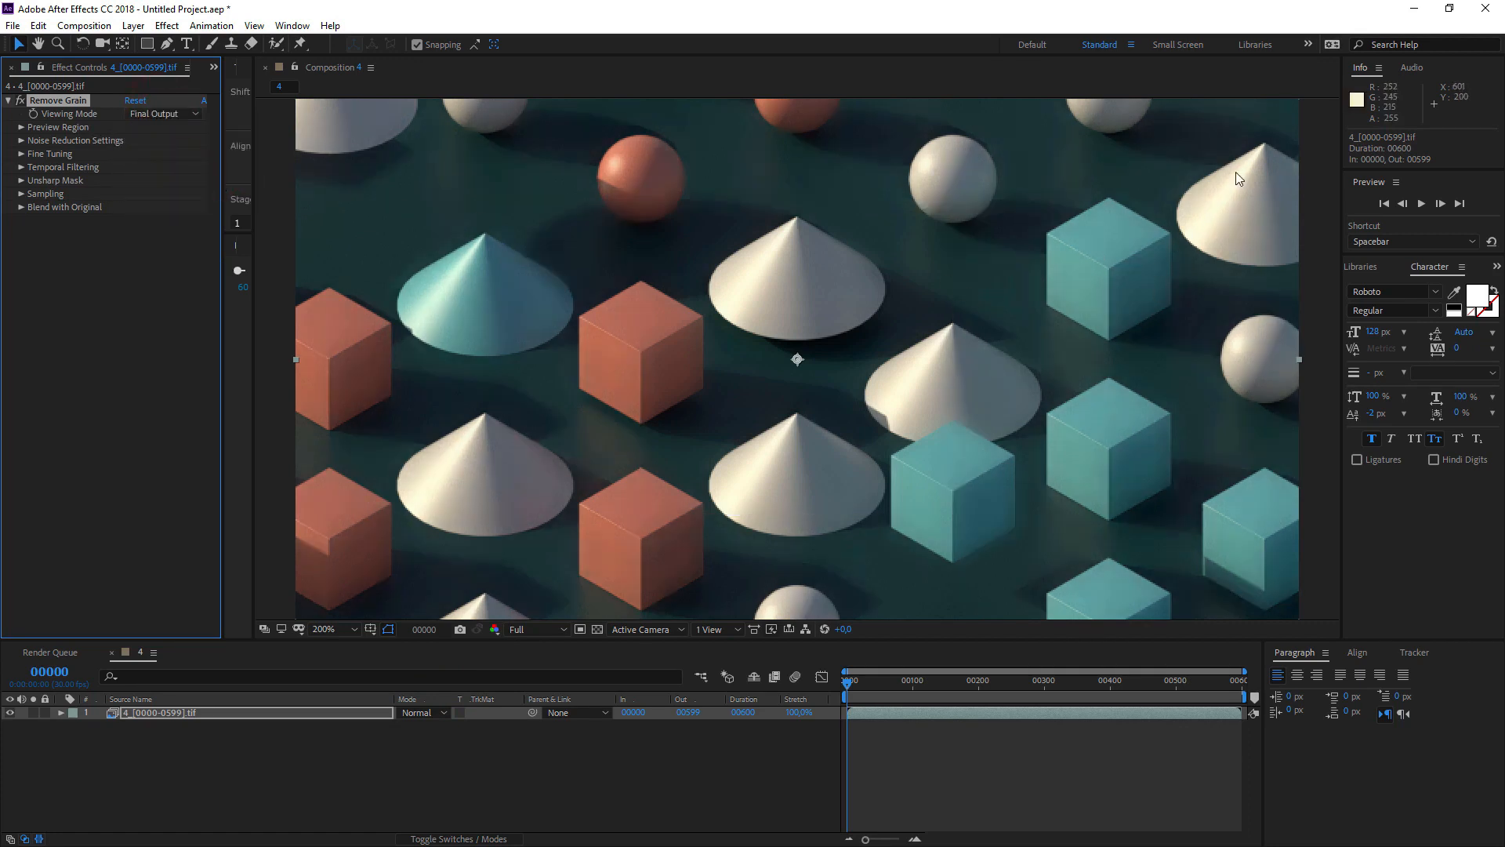
Set Remove Grain's noise reduction to 0.3 and its Unsharp Mask amount to 0.56
click(22, 140)
click(134, 154)
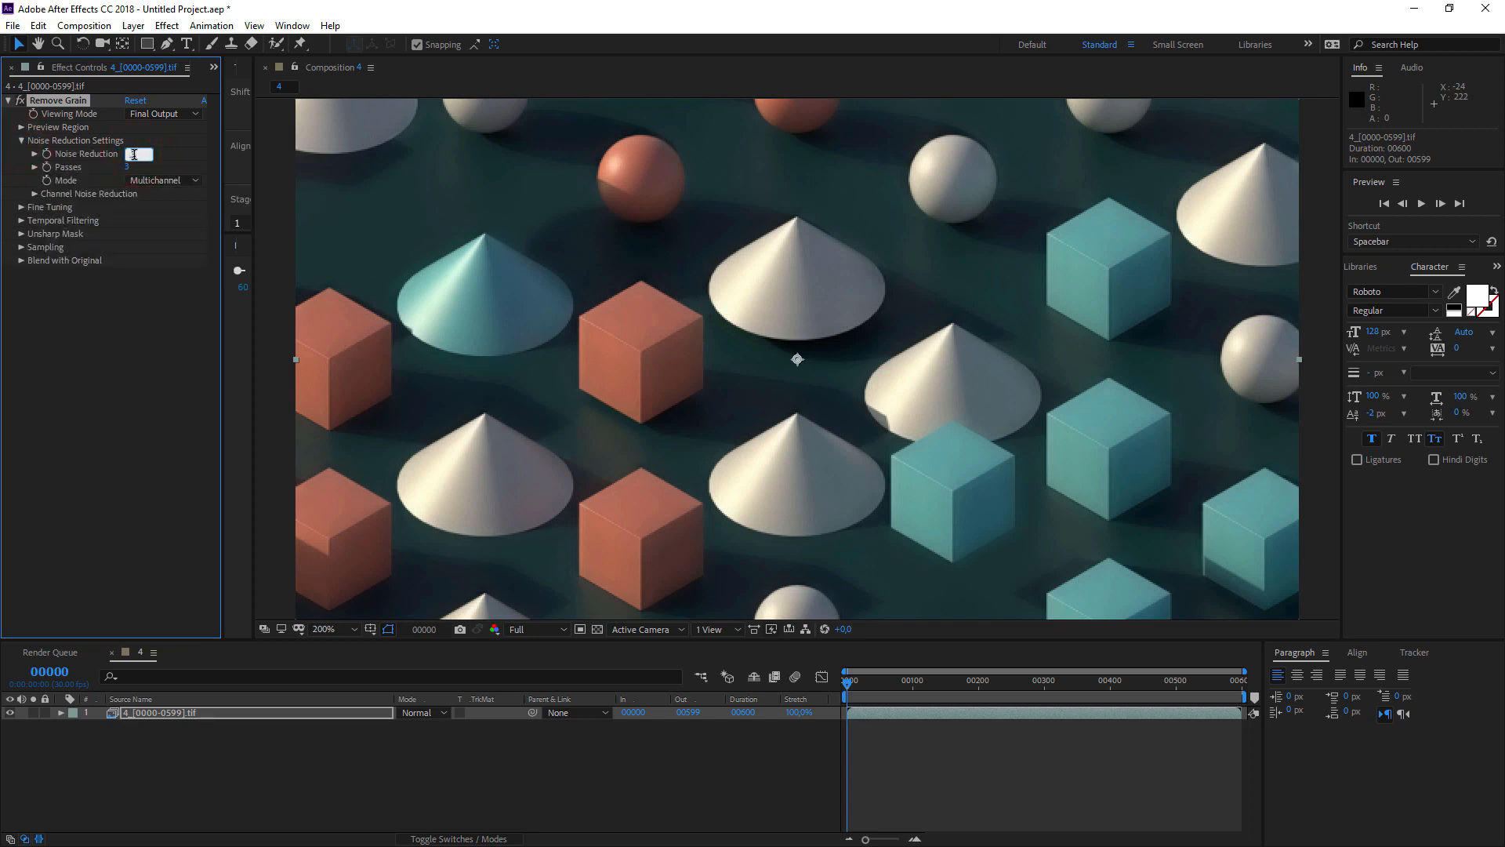
key(Return)
click(20, 103)
click(101, 336)
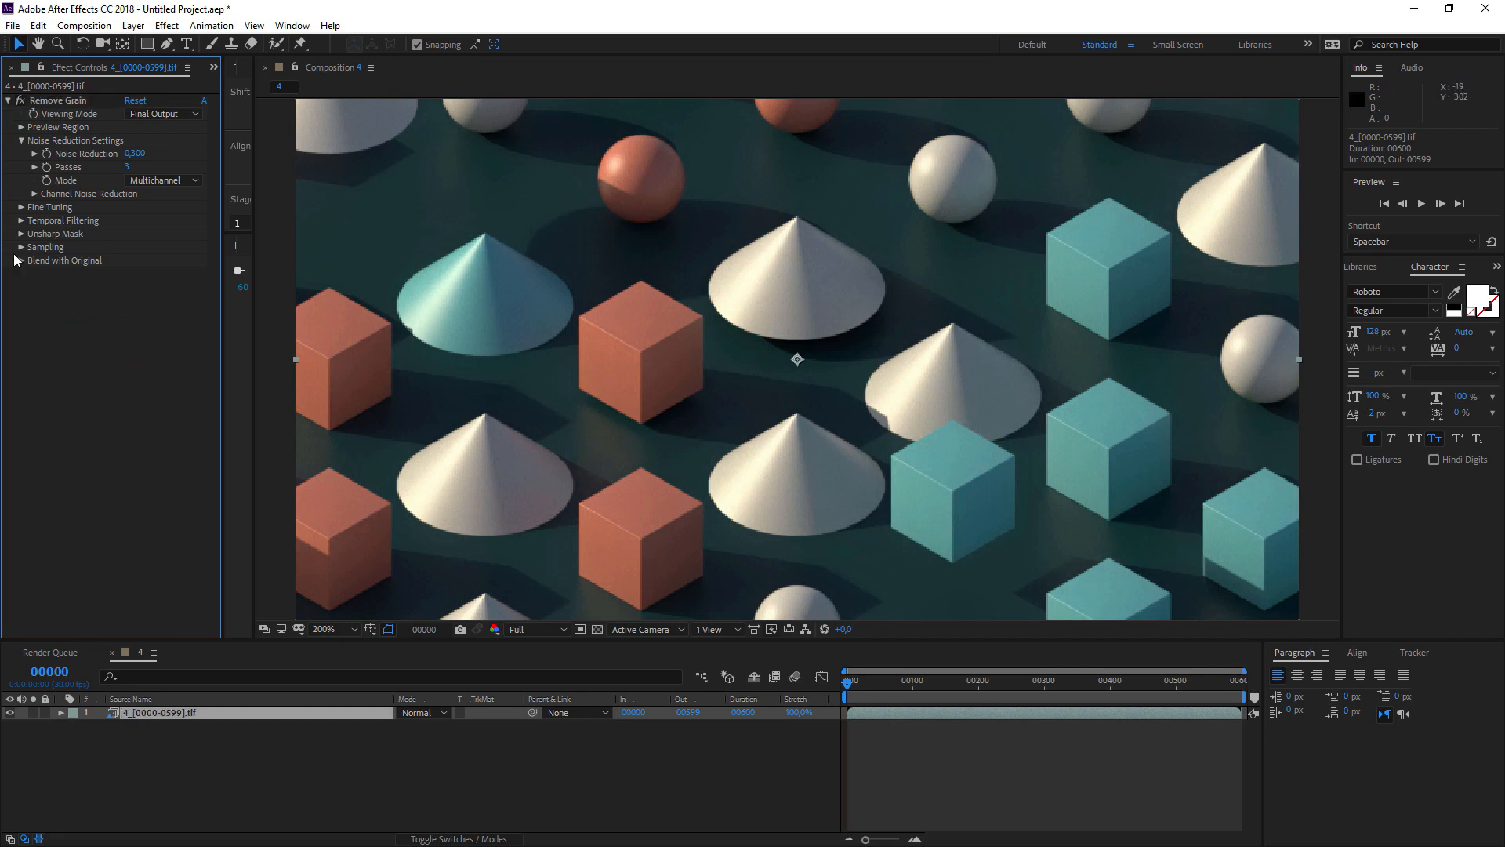
click(22, 234)
drag(132, 246, 166, 247)
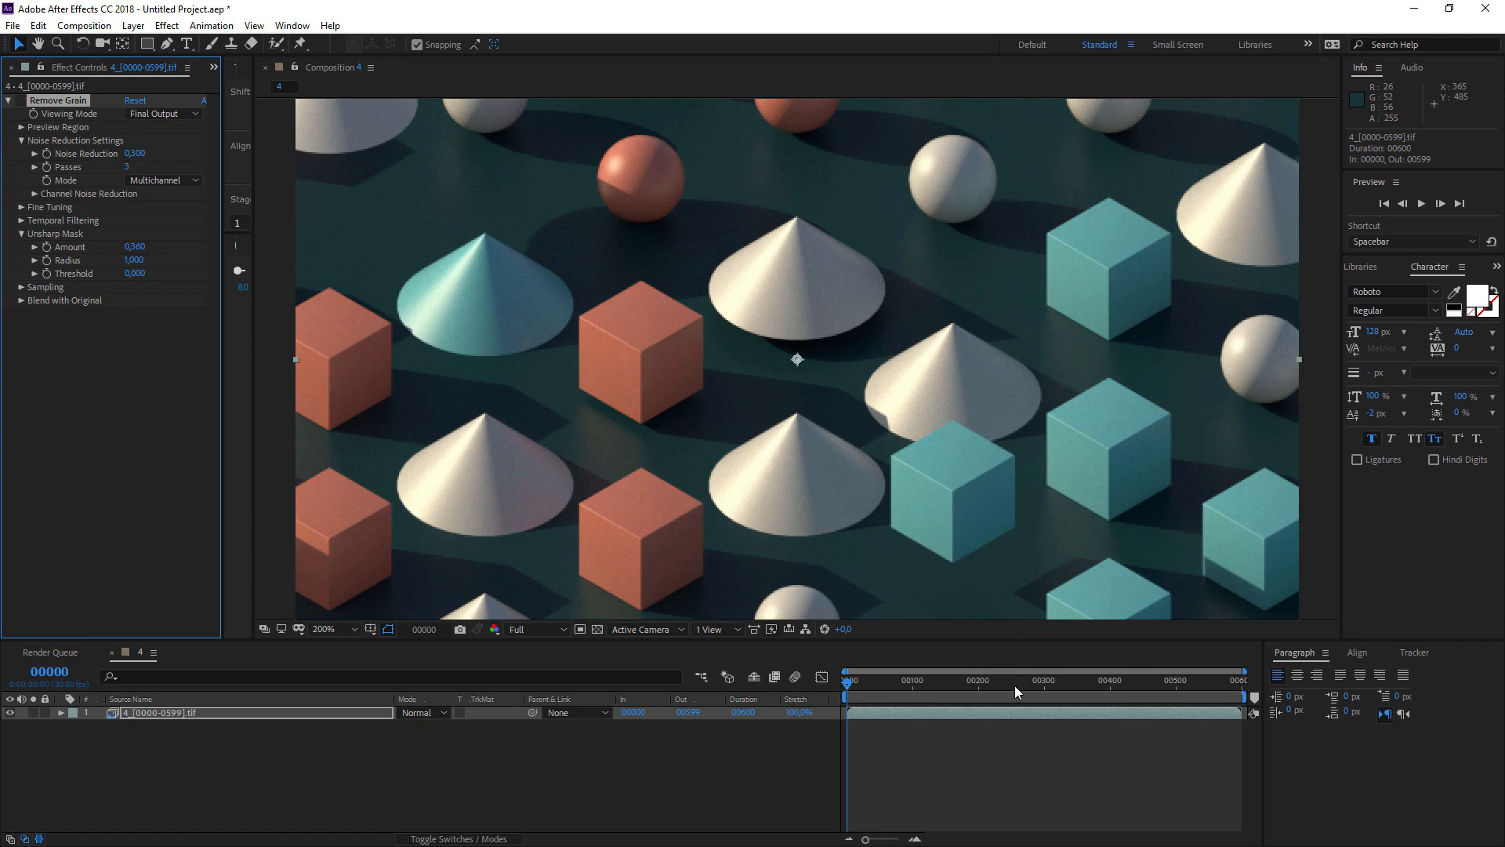
Scrub the composition through to frame 599 to check the animation and its loop point
drag(1014, 685, 1083, 696)
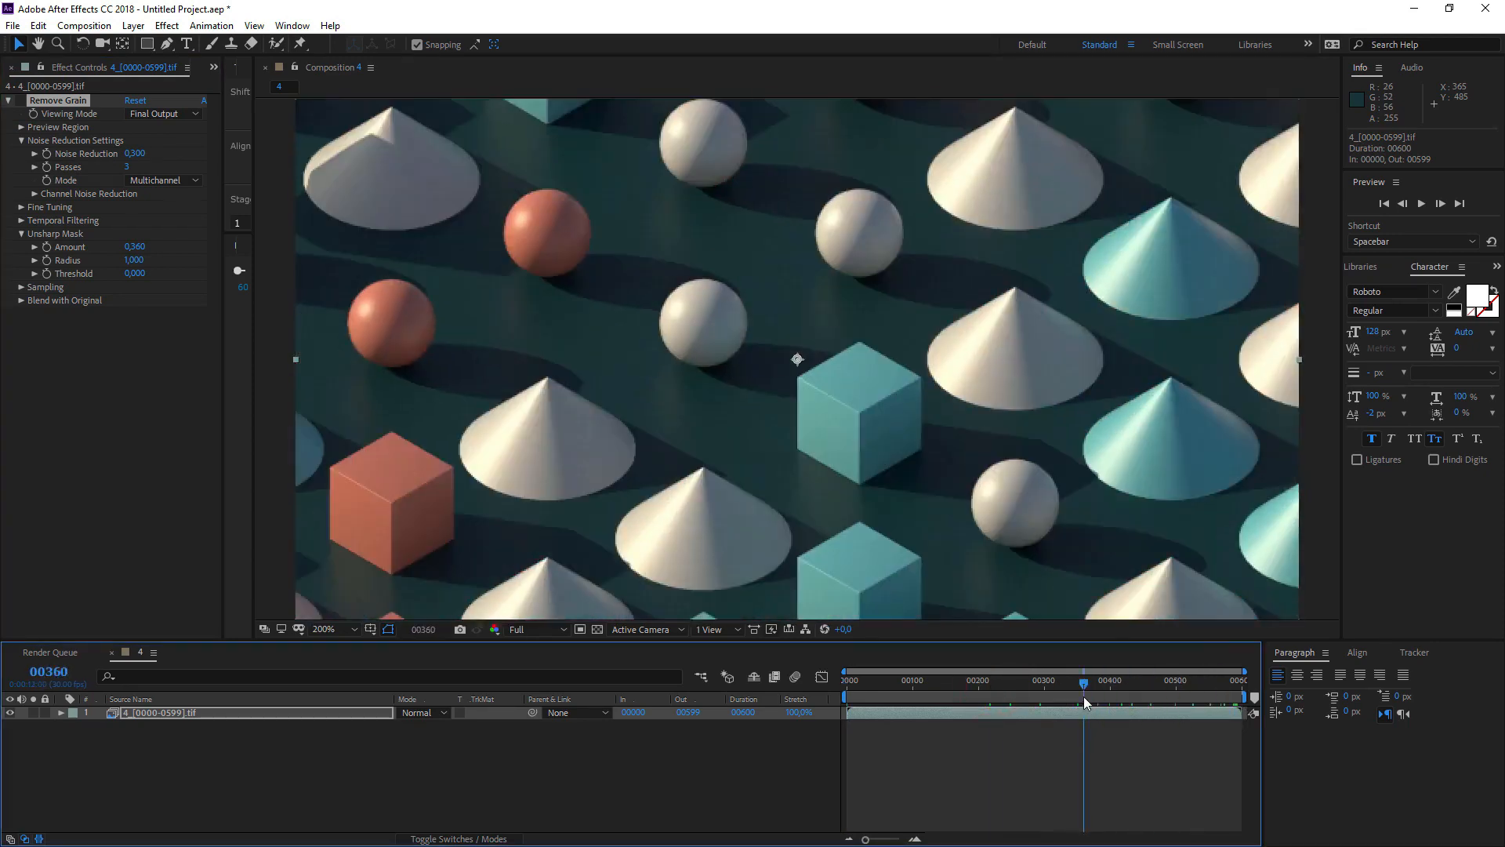
key(comma)
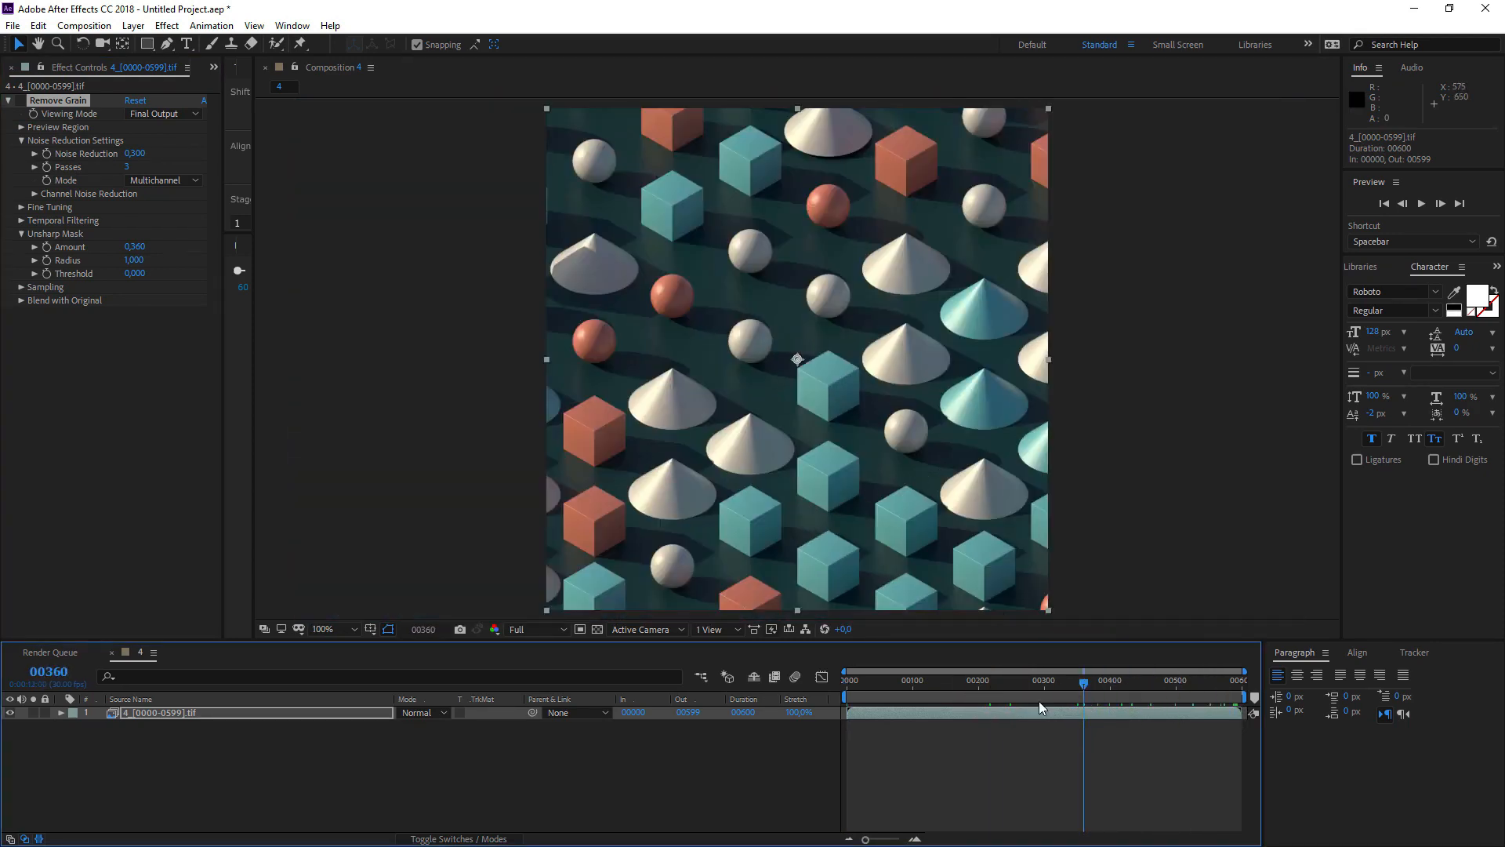
drag(1048, 685, 1246, 710)
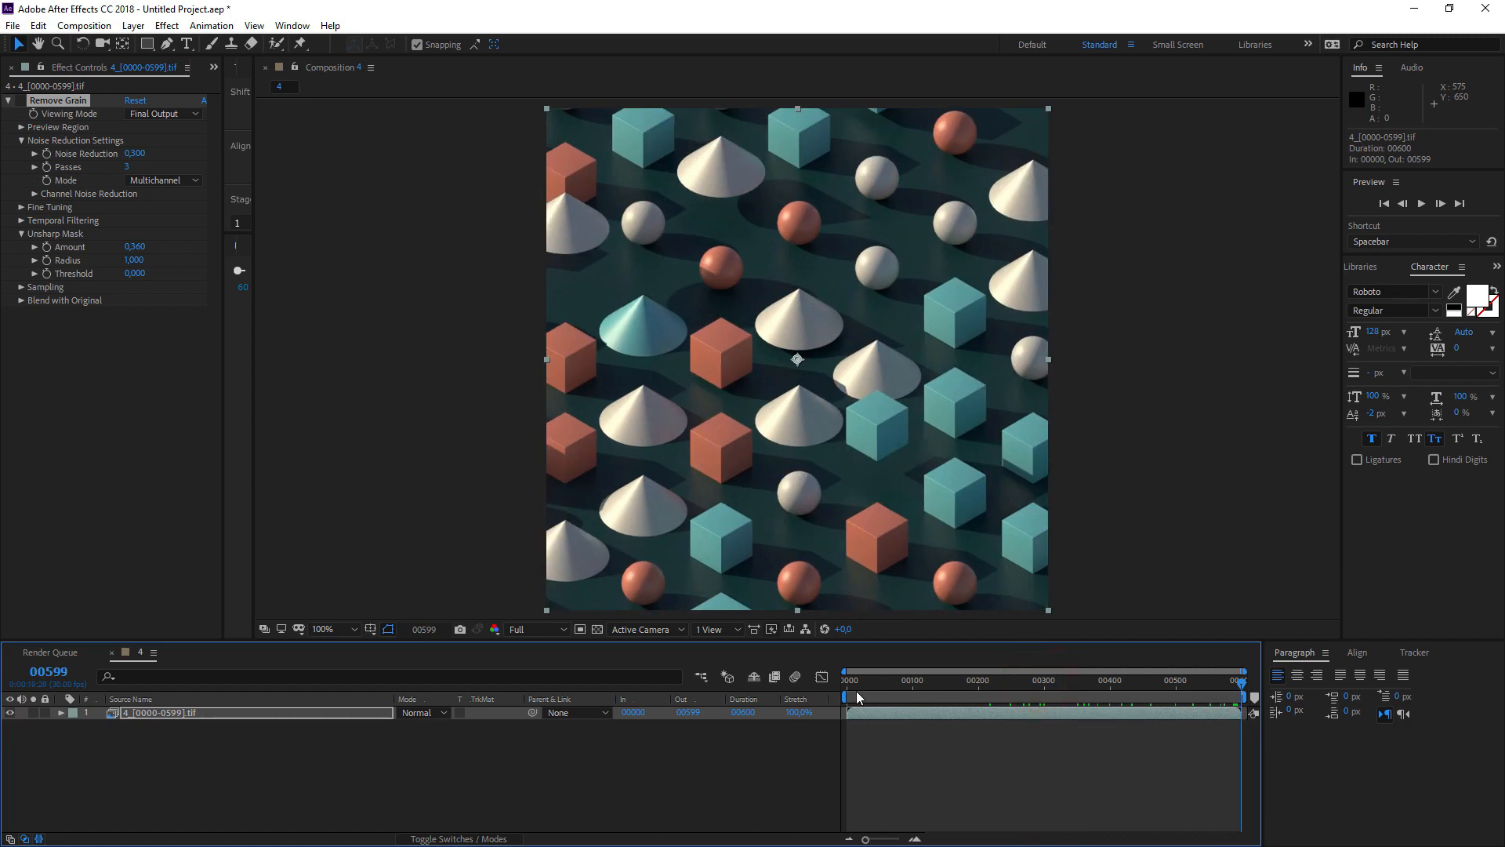
drag(858, 696, 1260, 723)
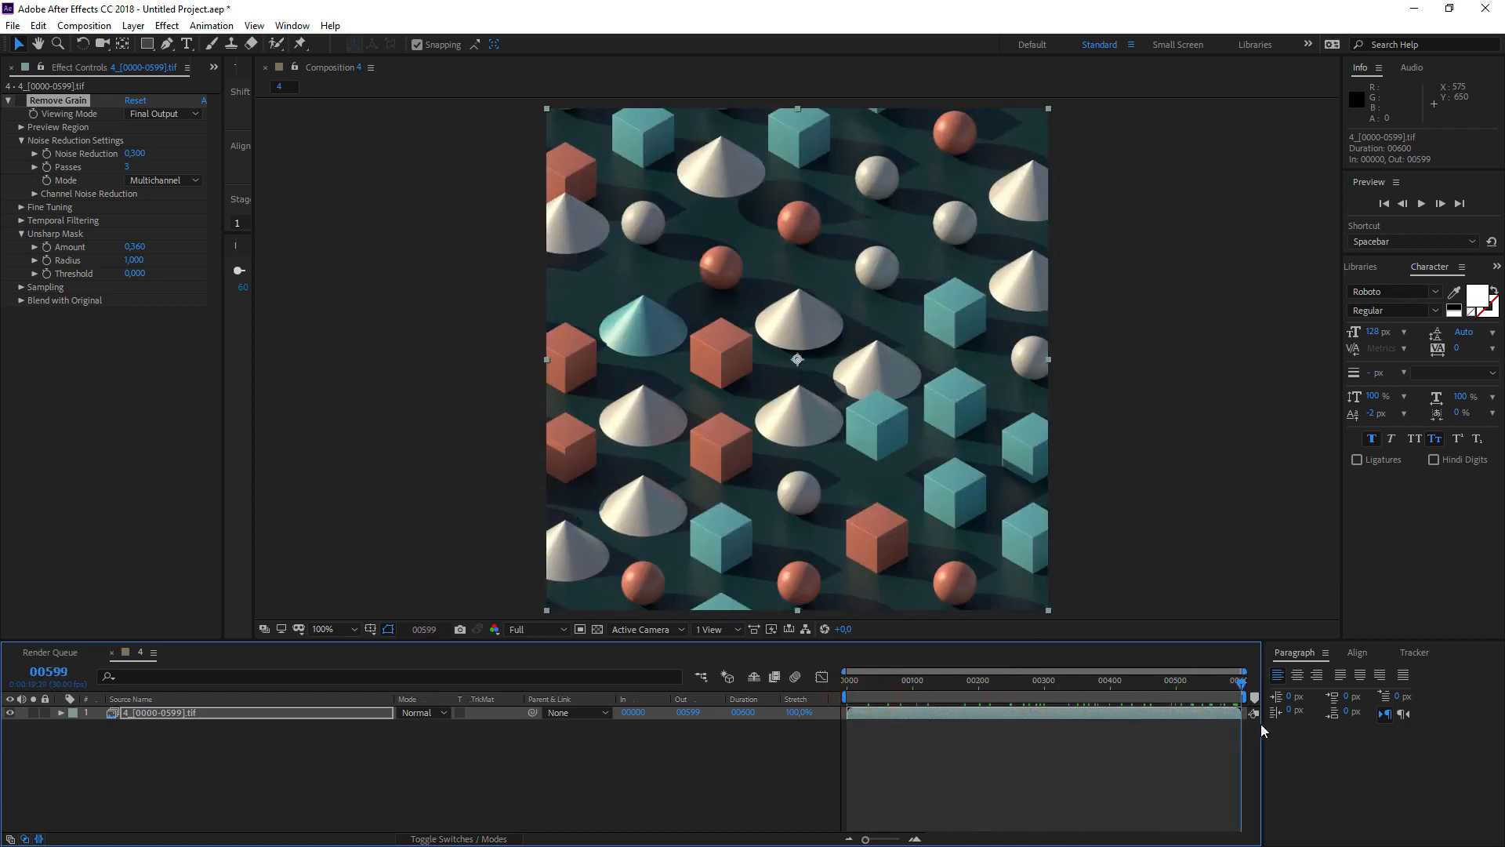
Split the sequence layer at frame 282 and move the second part to start at frame 0
click(1033, 680)
click(76, 28)
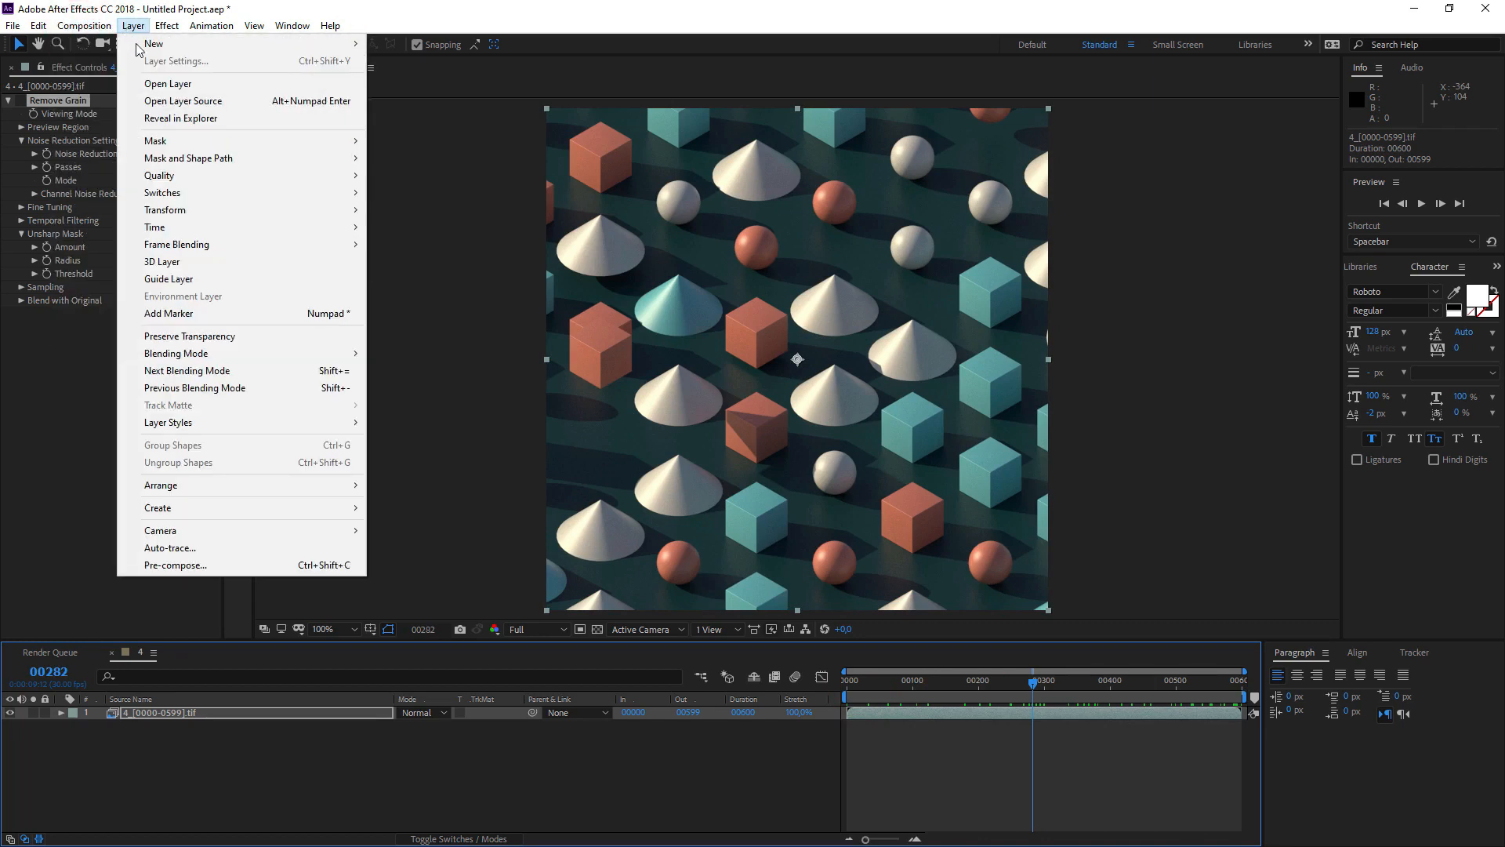
mouse_move(40, 25)
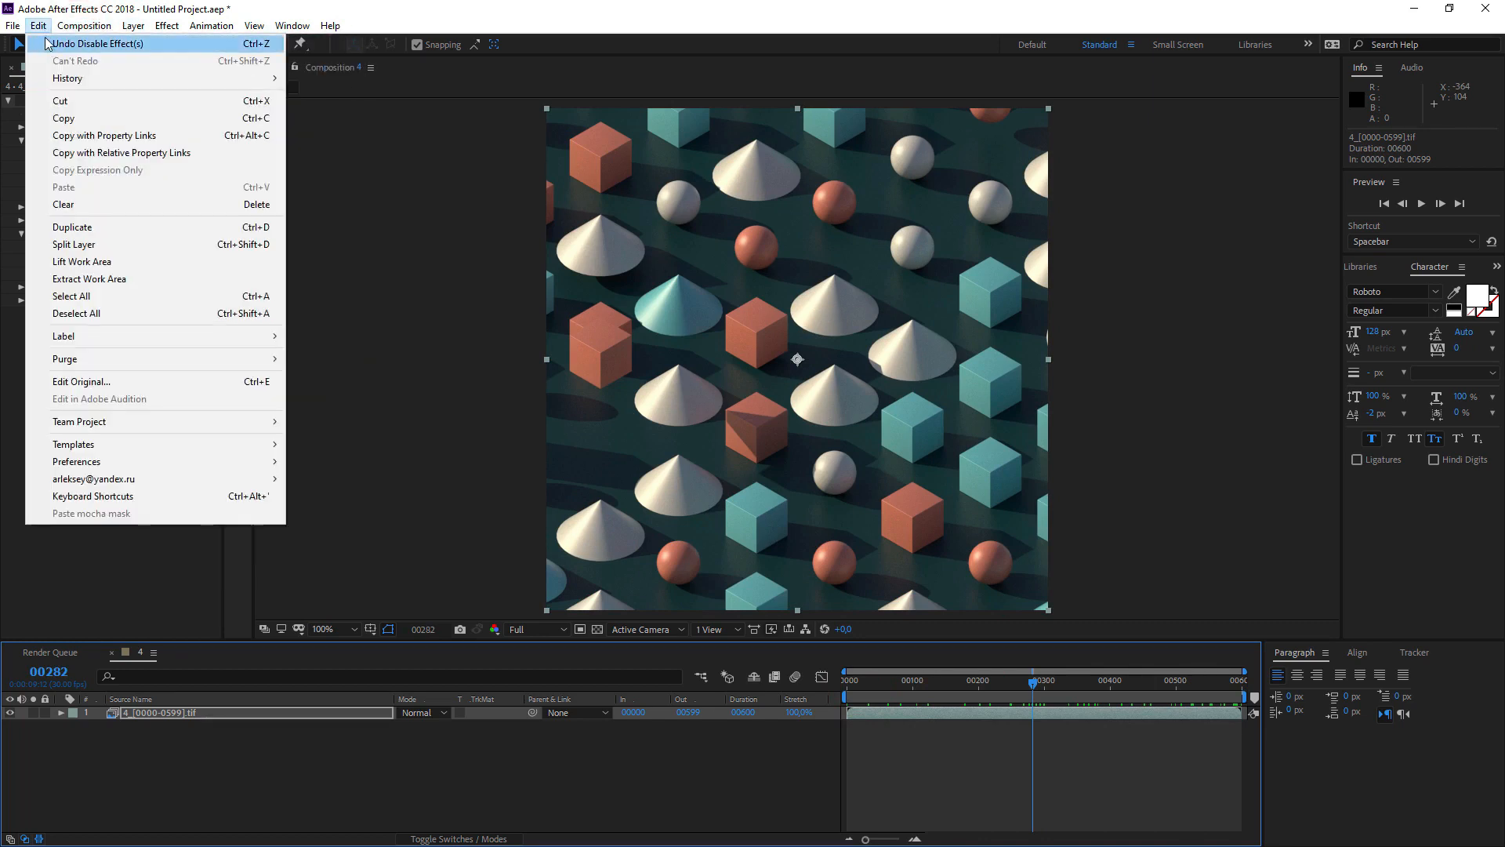
click(116, 245)
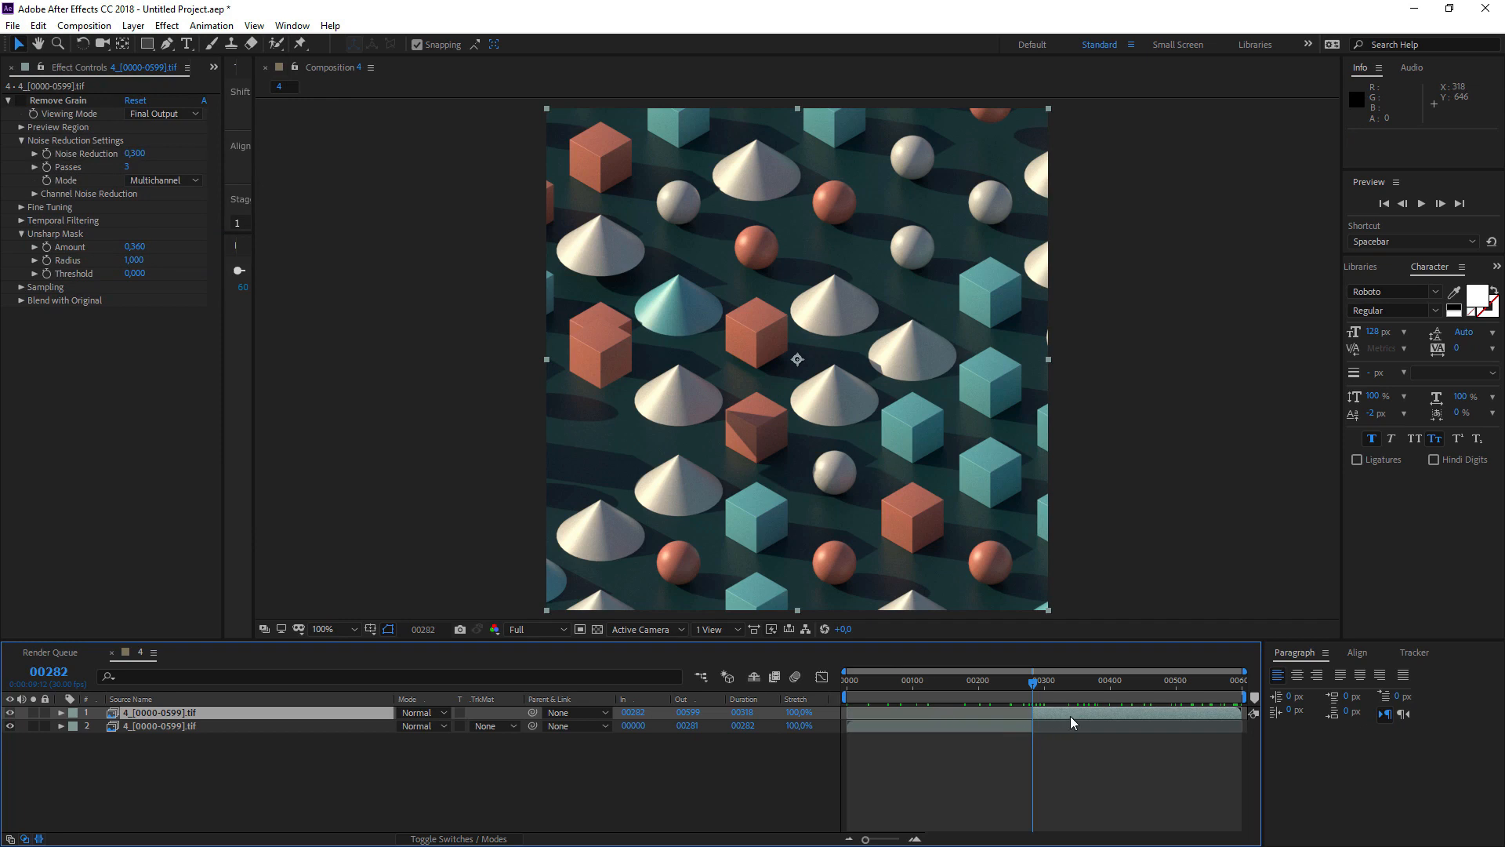
drag(1080, 713, 911, 703)
Arrange both layer halves end to end with Sequence Layers, with the split-off second half playing first
click(896, 717)
shift+click(898, 725)
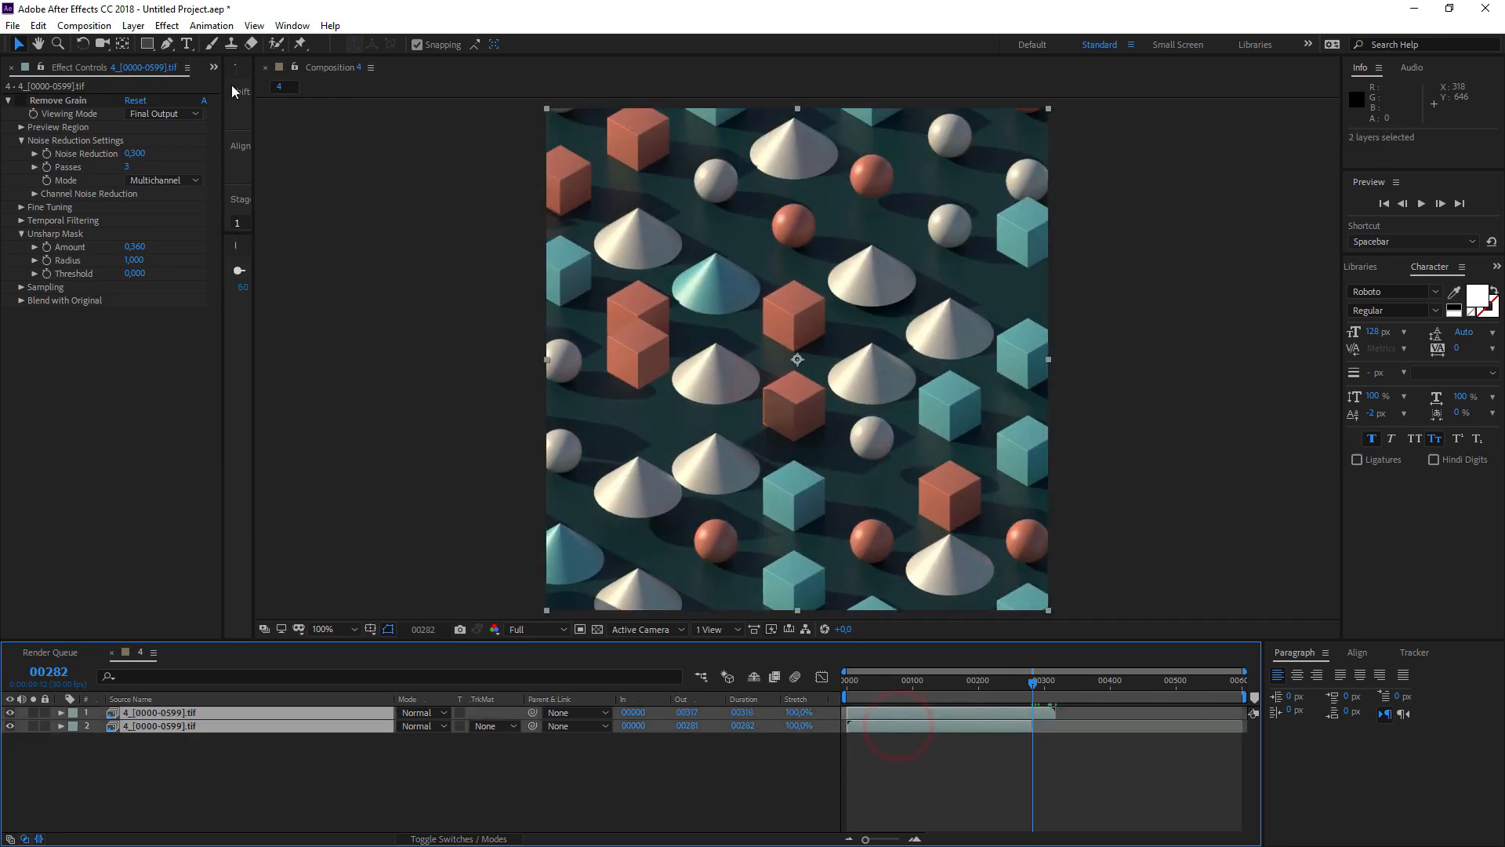
click(213, 26)
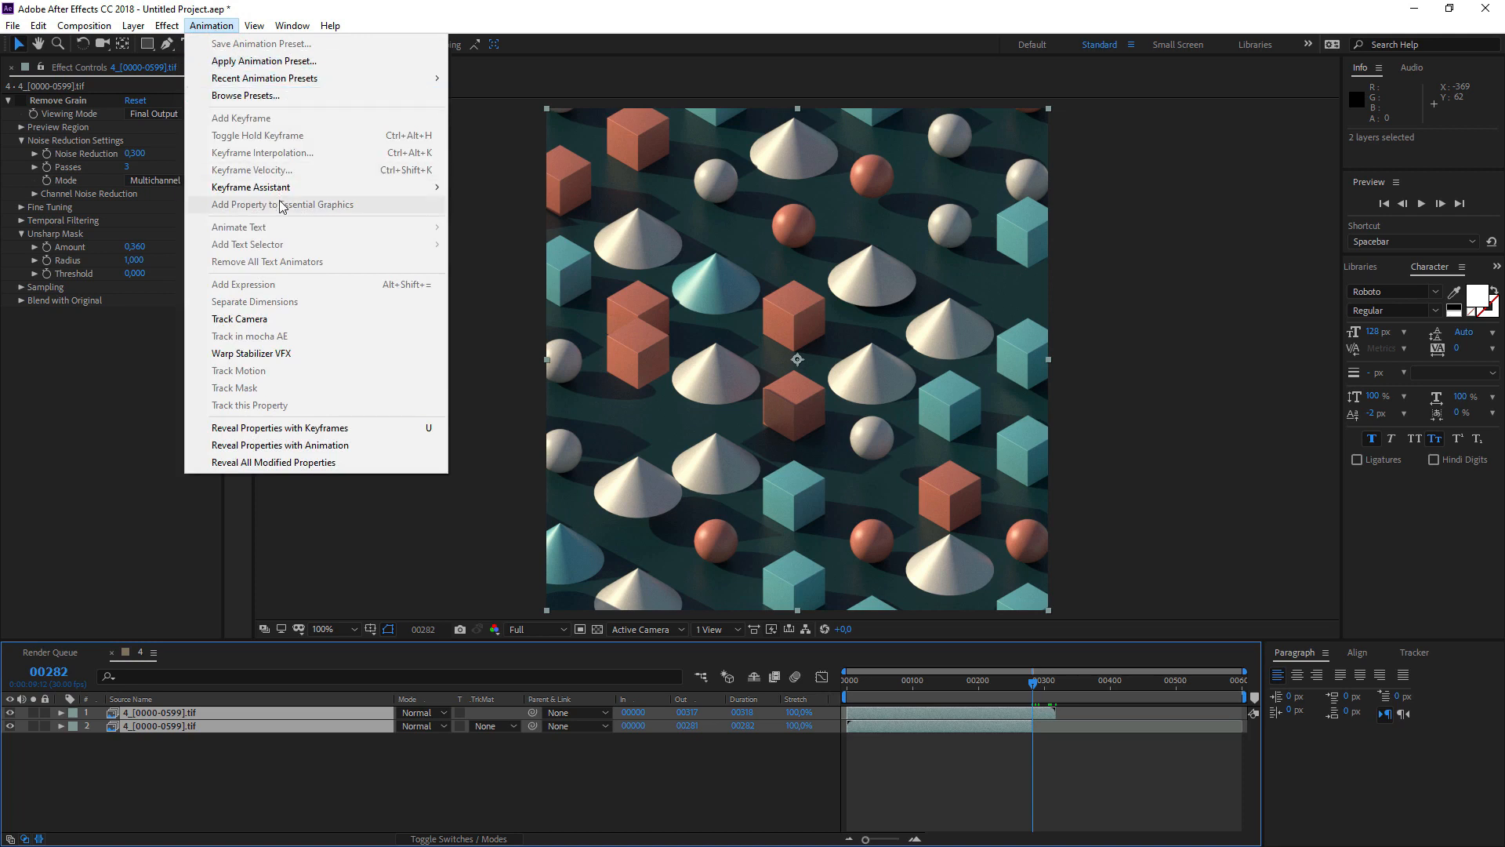
mouse_move(252, 186)
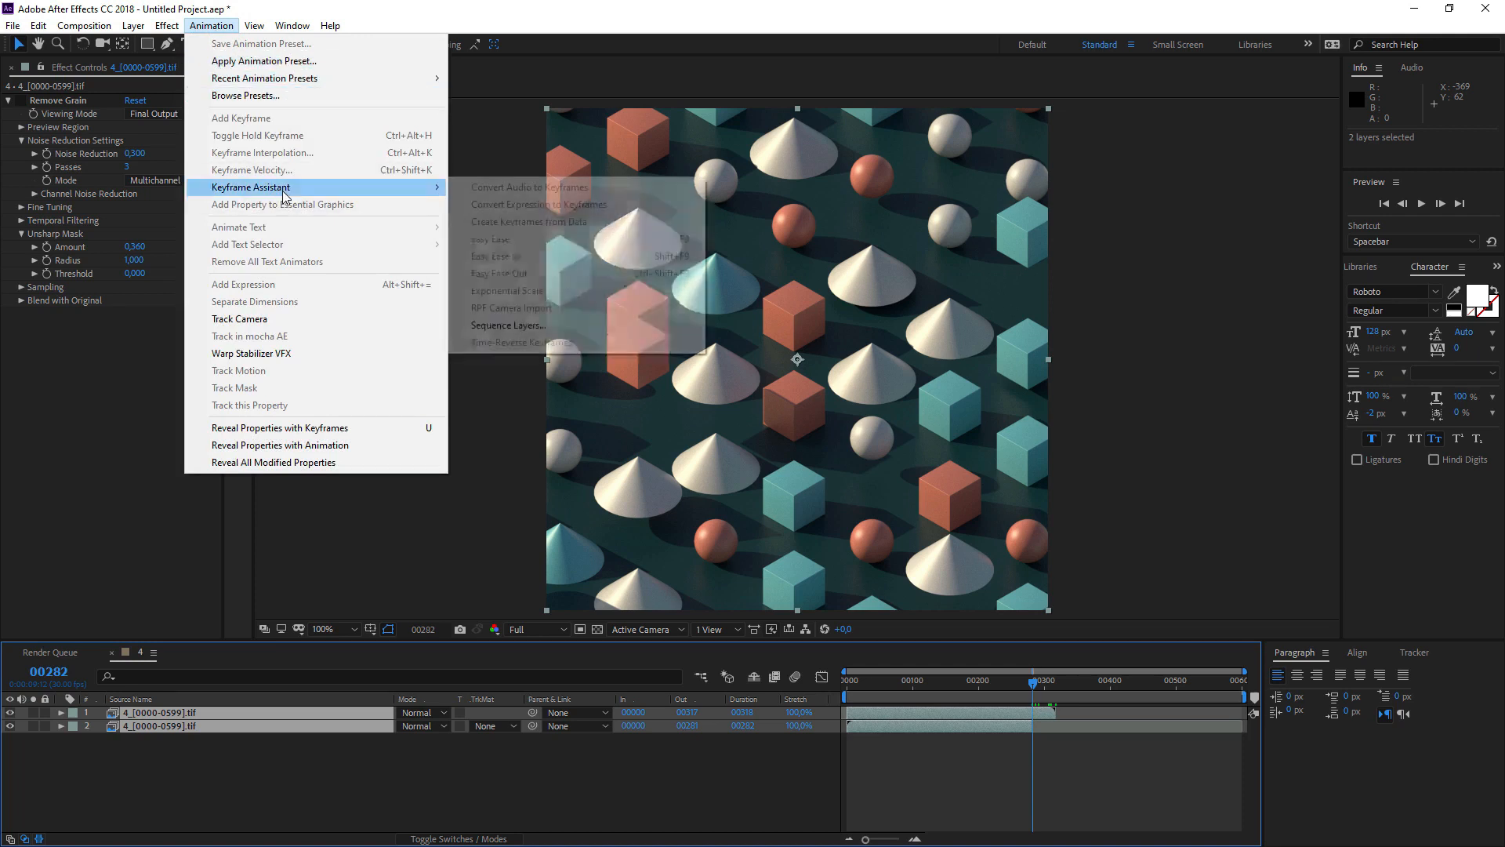
click(524, 330)
click(778, 449)
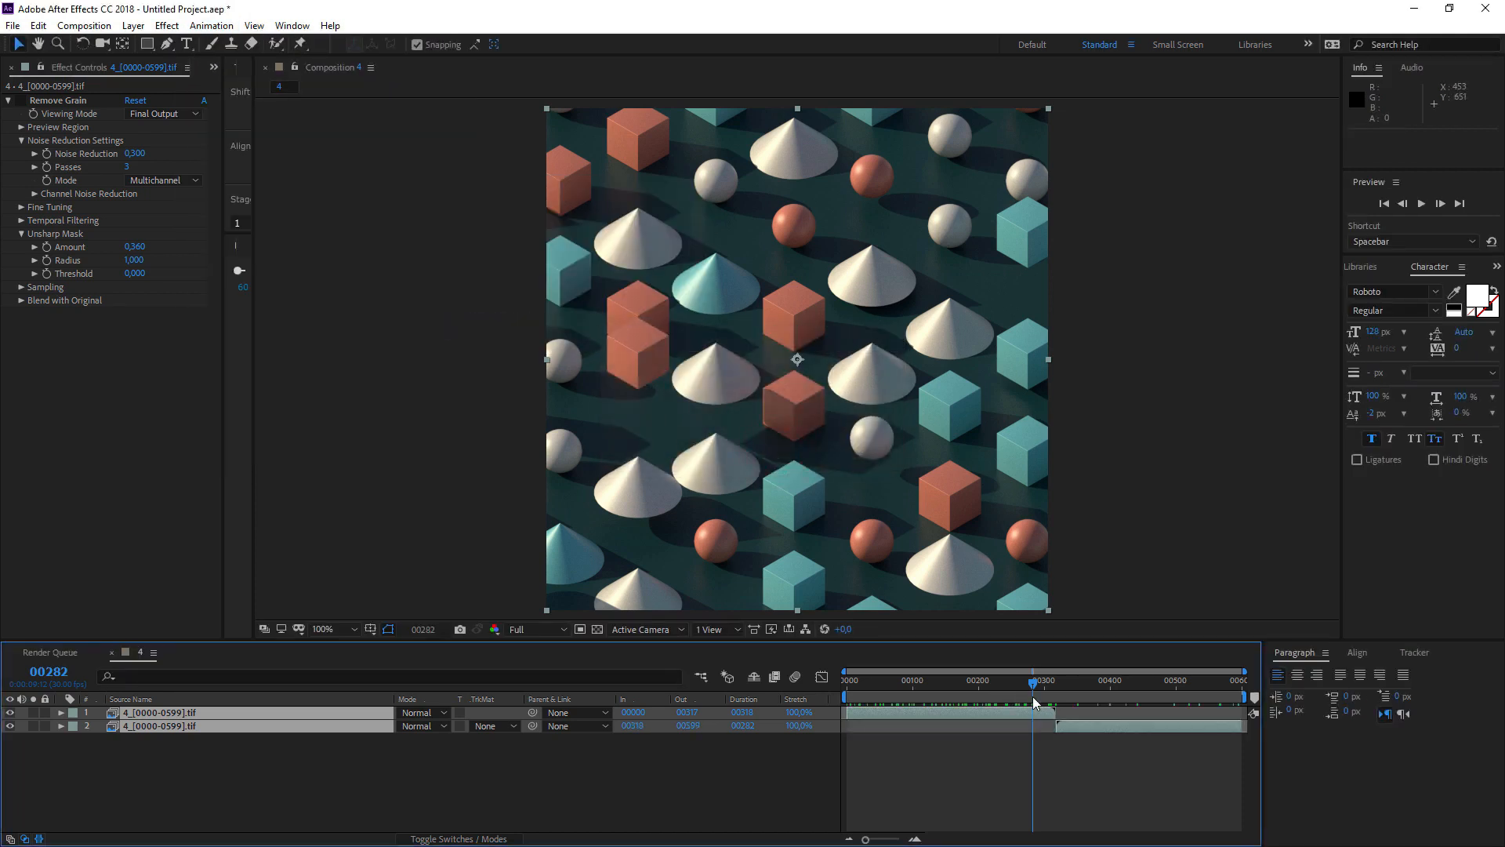
Limit the work area to frames 267–379 around the cut between the layers and preview the transition
drag(841, 696, 1020, 705)
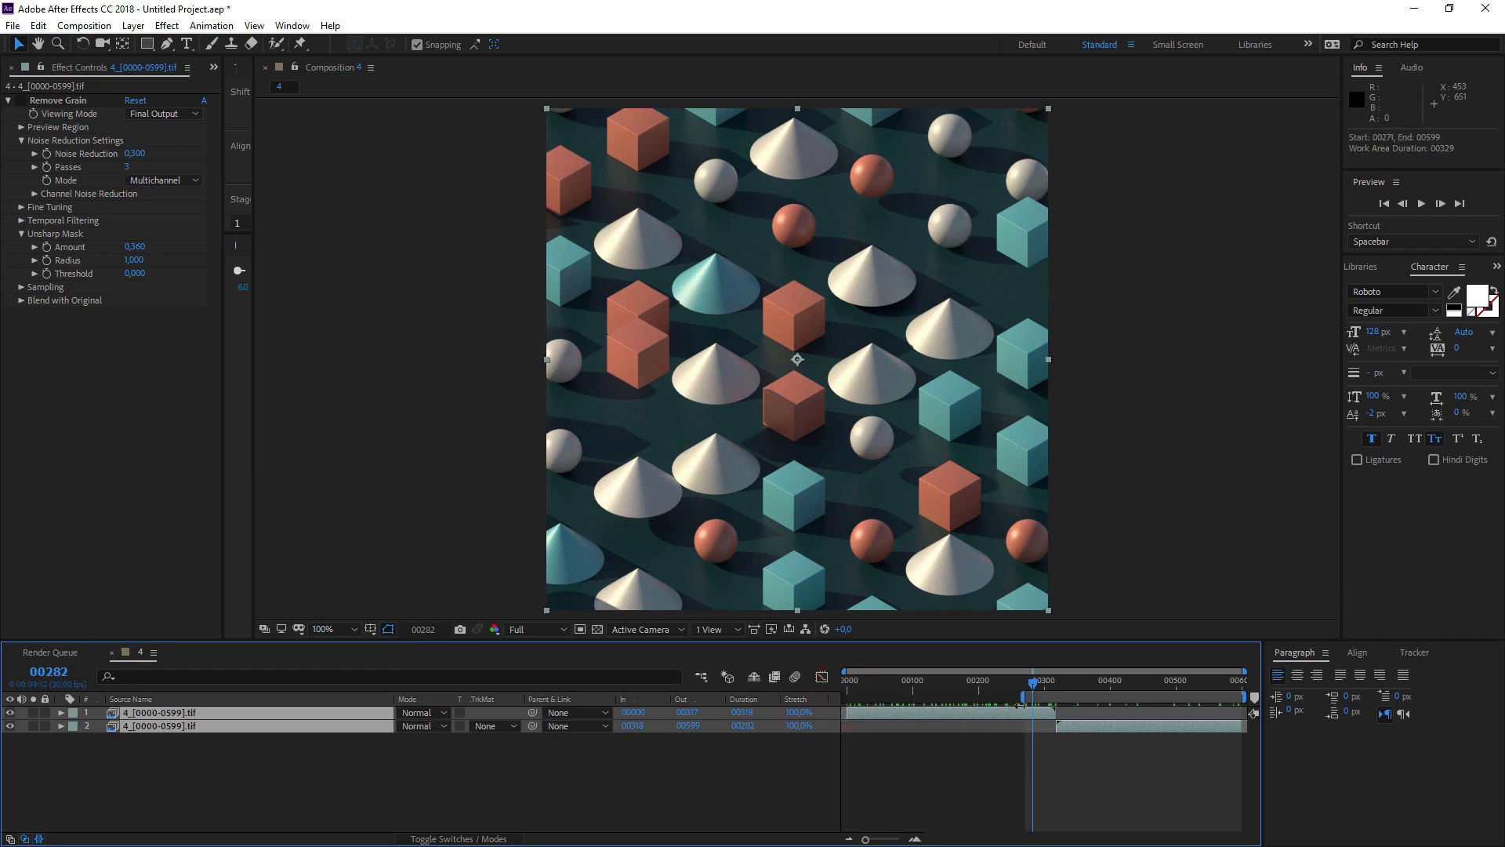
drag(1248, 697, 1107, 698)
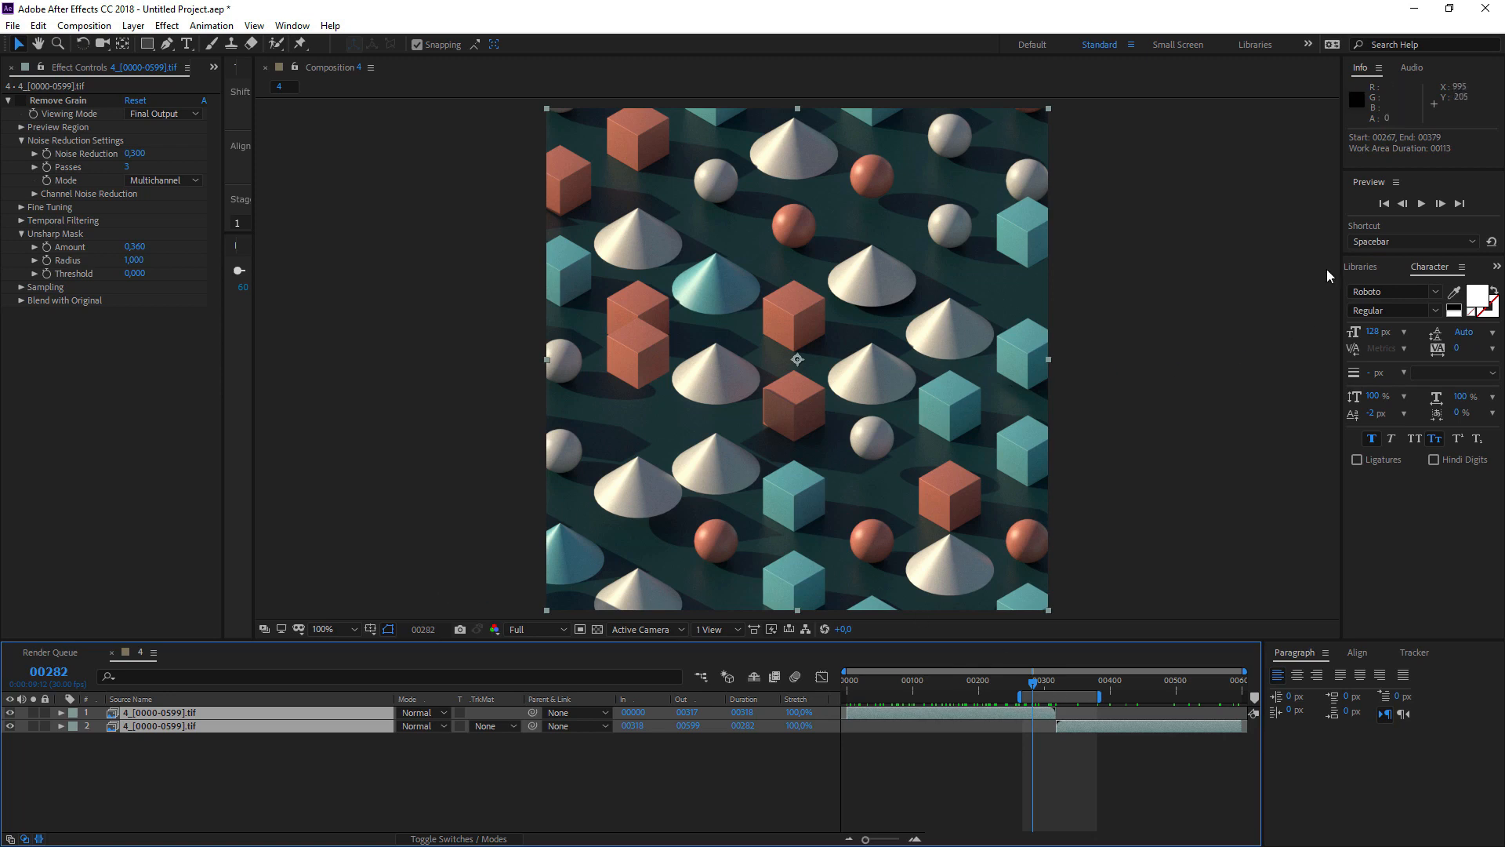
key(space)
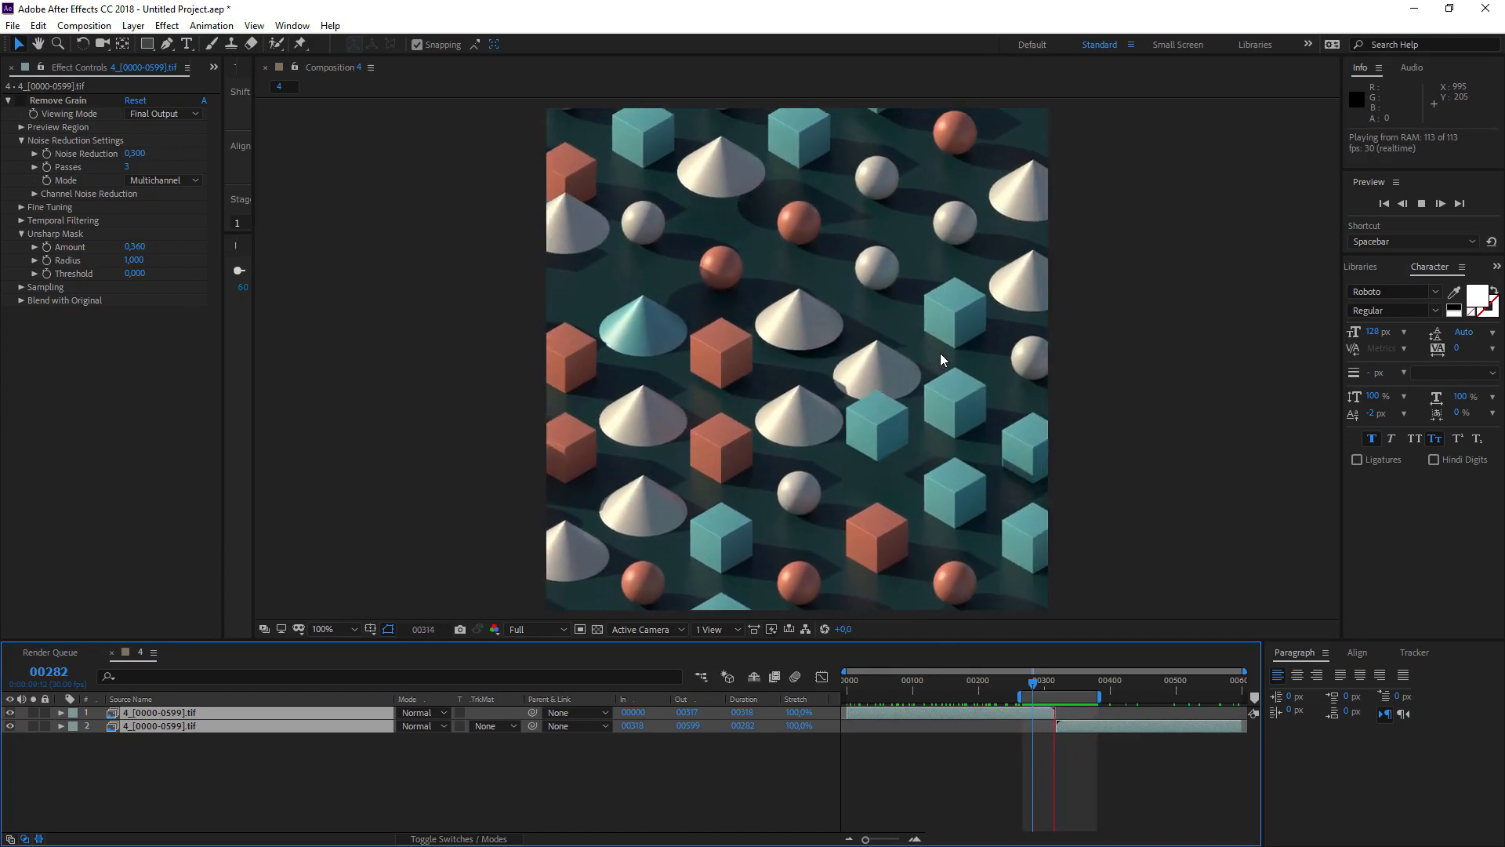
key(space)
Move to just before the cut between the layers and step forward frame by frame through frame 319 to inspect the transition
drag(1027, 662, 1040, 663)
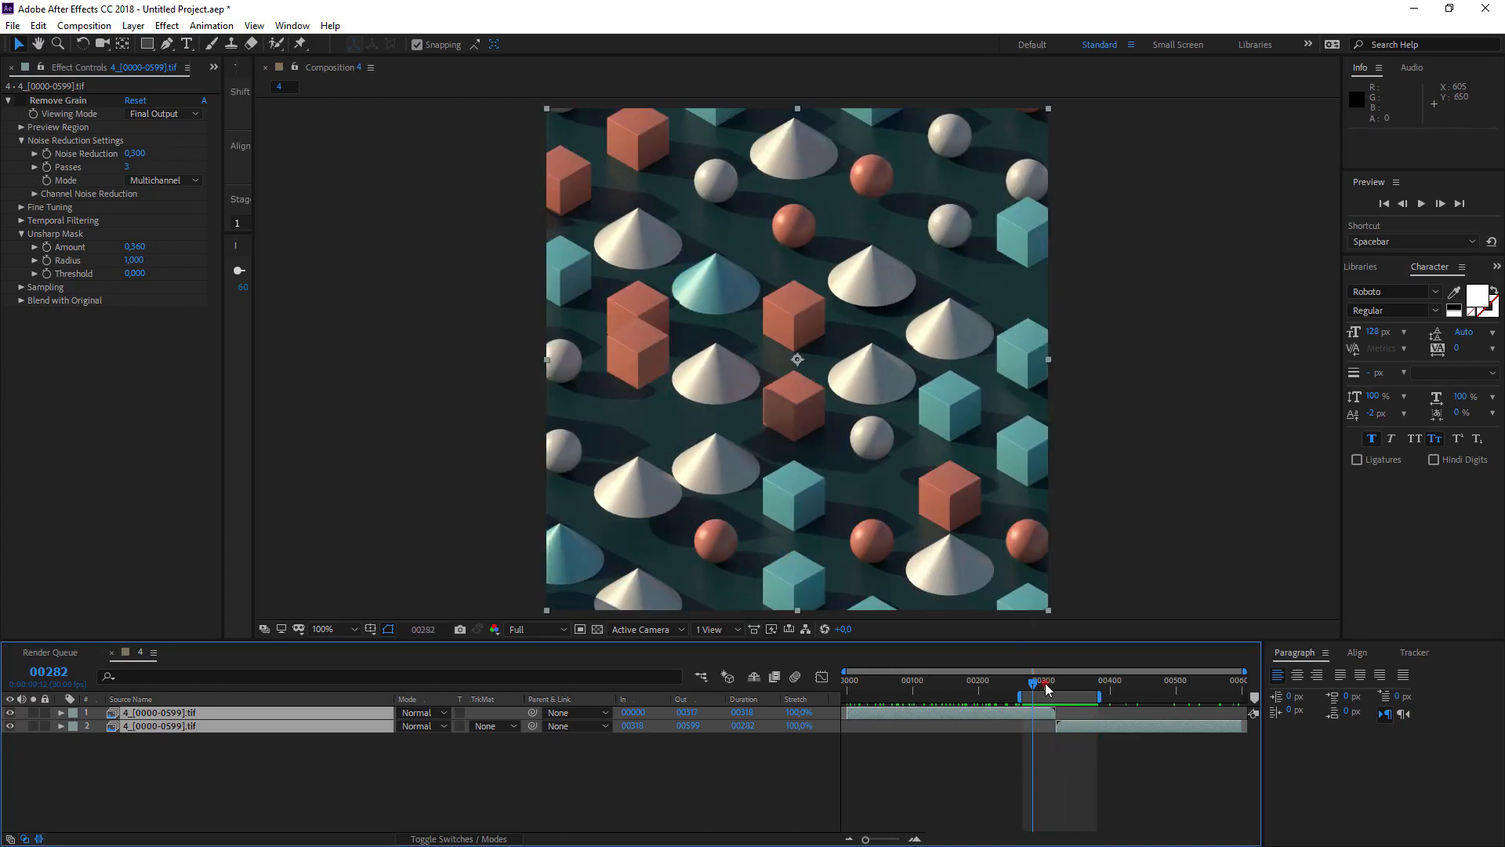
key(period)
key(Page_Down)
key(Page_Down)
key(Page_Down)
key(Page_Down)
key(Page_Down)
key(Page_Down)
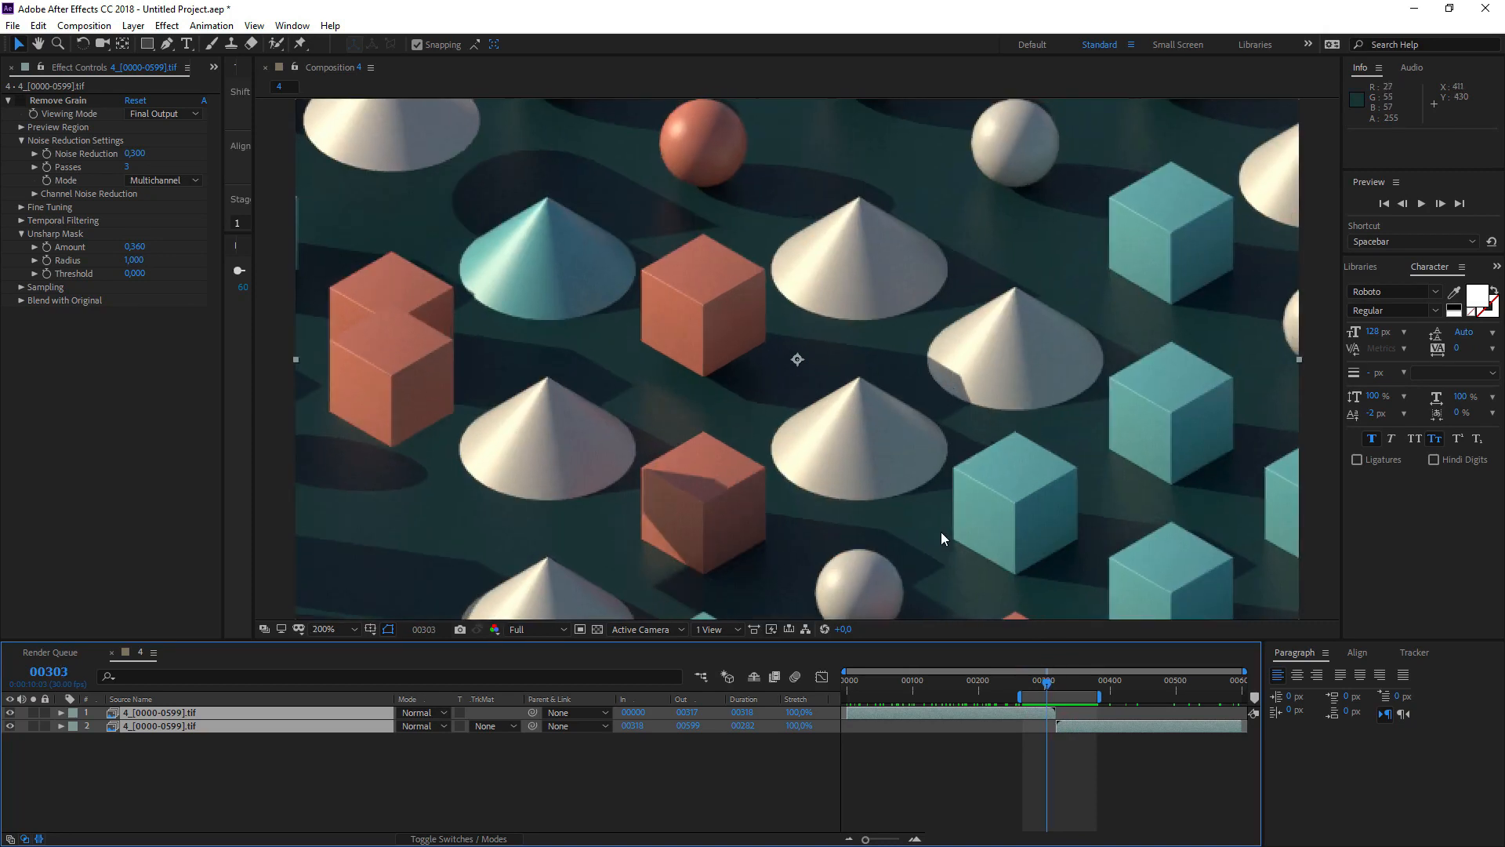
key(Page_Down)
key(Page_Down)
key(Page_Down)
key(Page_Down)
key(Page_Down)
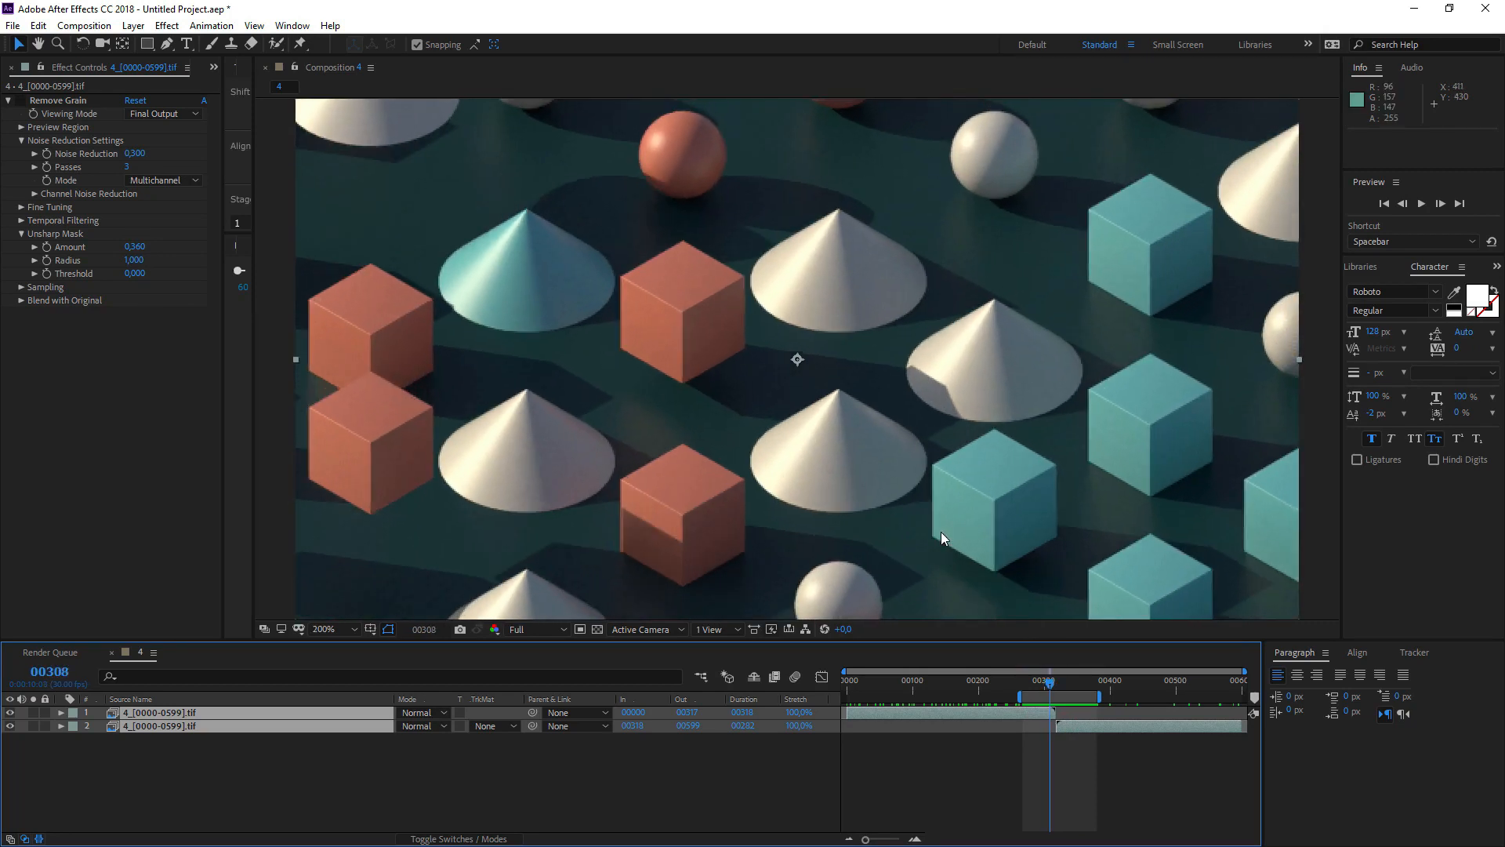
key(Page_Down)
key(Page_Down)
key(Page_Down)
key(Page_Down)
key(Page_Down)
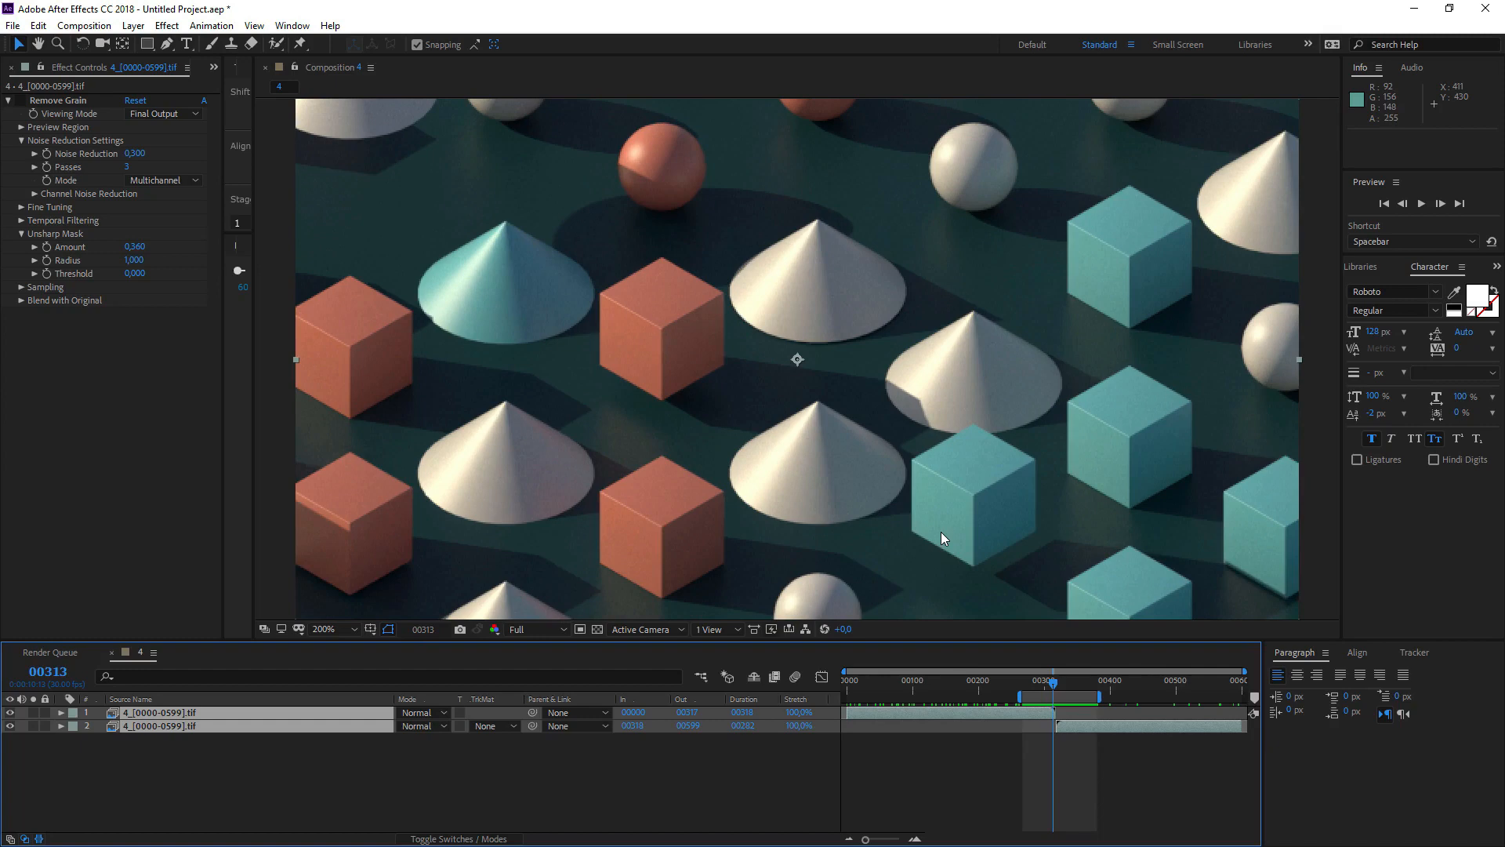
key(Page_Down)
key(Page_Down)
key(Page_Down)
key(Page_Down)
key(Page_Down)
key(Page_Down)
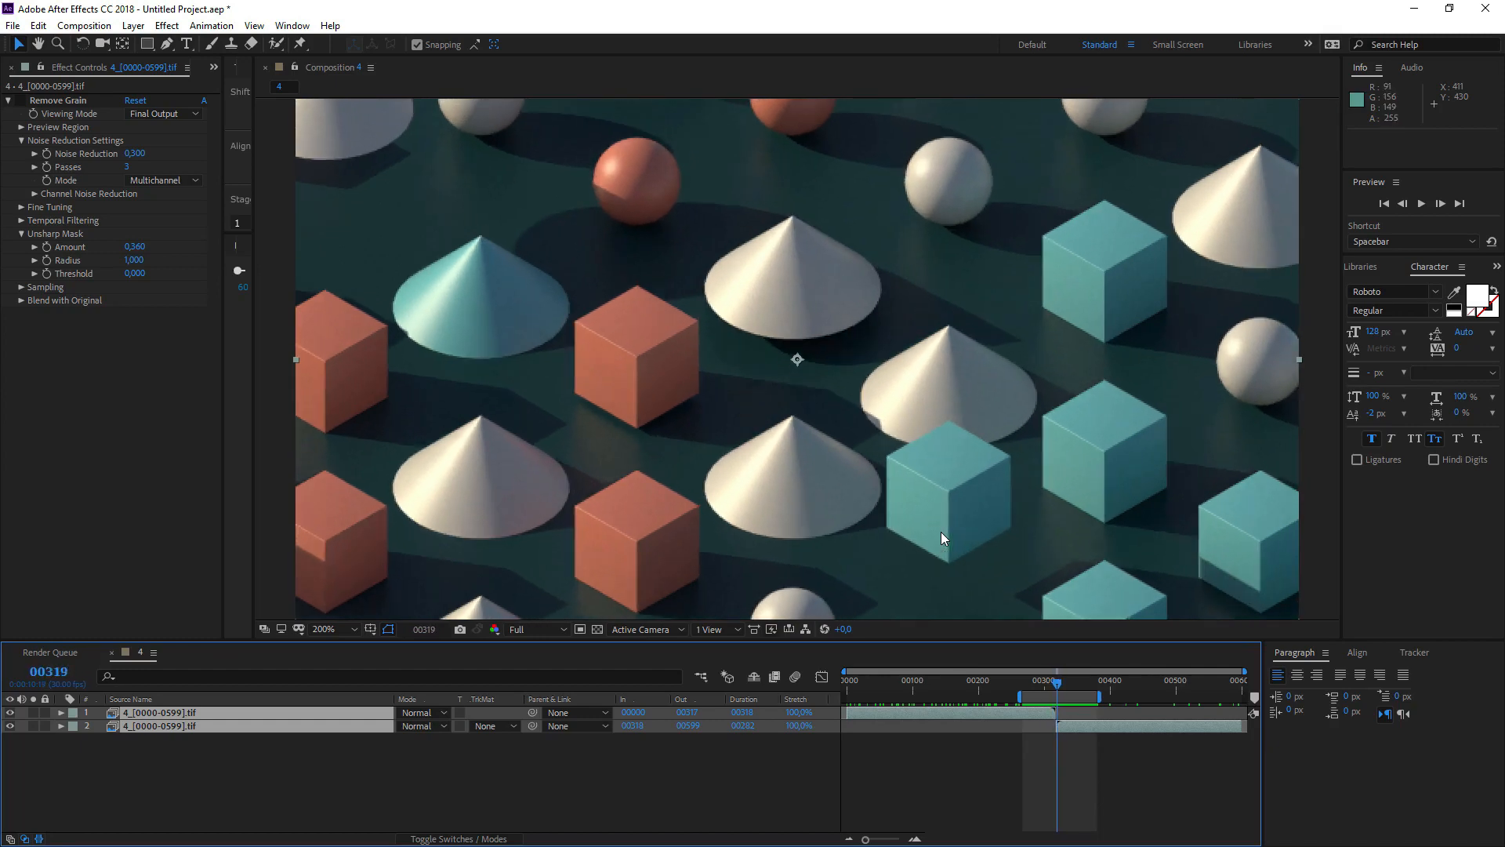
Step back and forth repeatedly across the cut at frames 317–318 to check the loop seam for a visible jump
key(Page_Up)
key(Page_Up)
key(Page_Up)
key(Page_Up)
key(Page_Up)
key(Page_Up)
key(Page_Up)
key(Page_Up)
key(Page_Up)
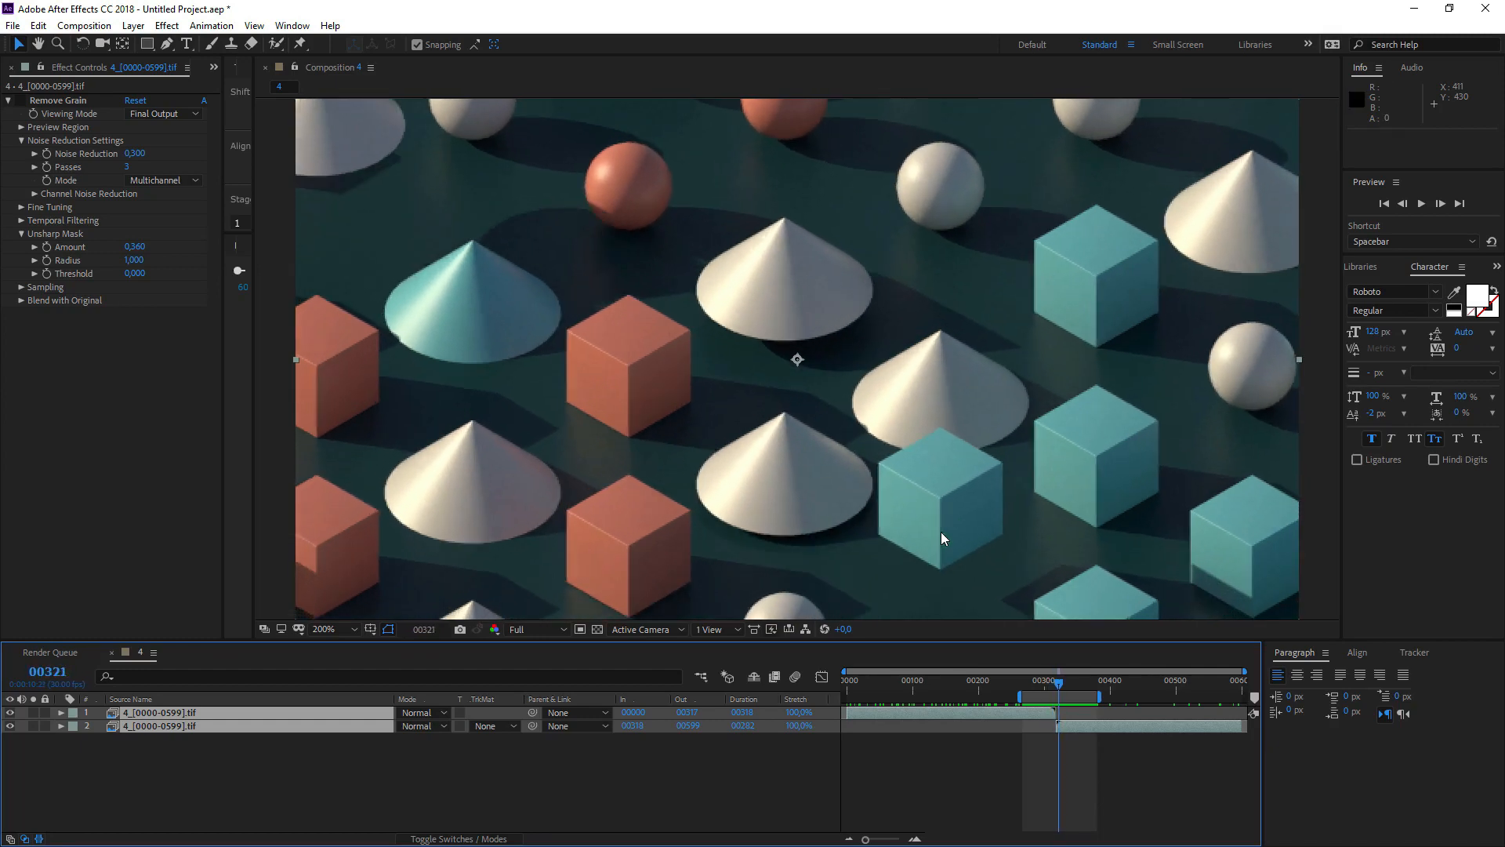
key(Page_Down)
key(Page_Down)
key(Page_Down)
key(Page_Down)
key(Page_Down)
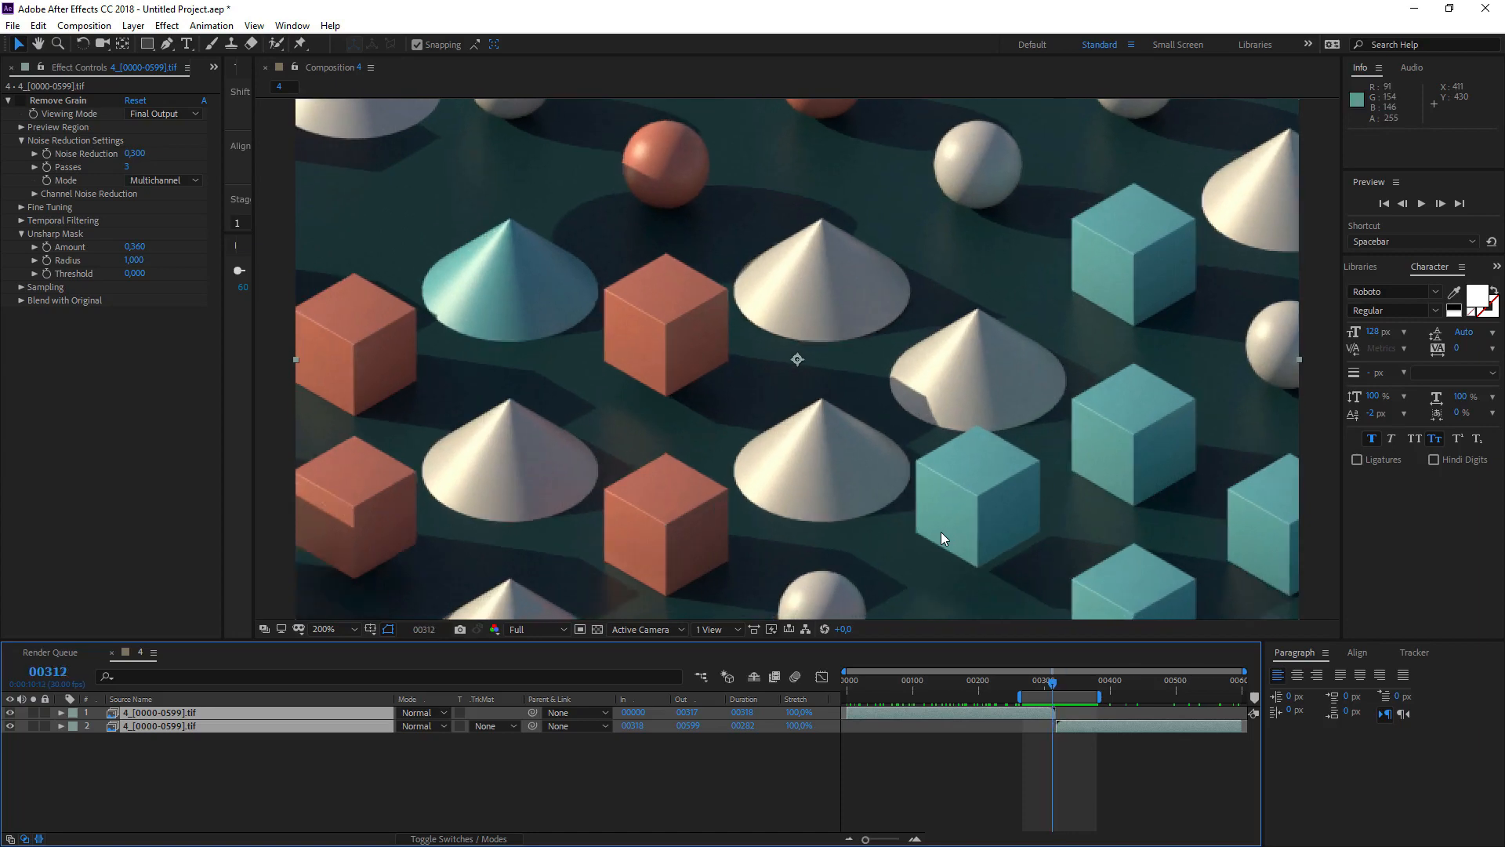
key(Page_Down)
key(Page_Down)
key(Page_Down)
key(Page_Down)
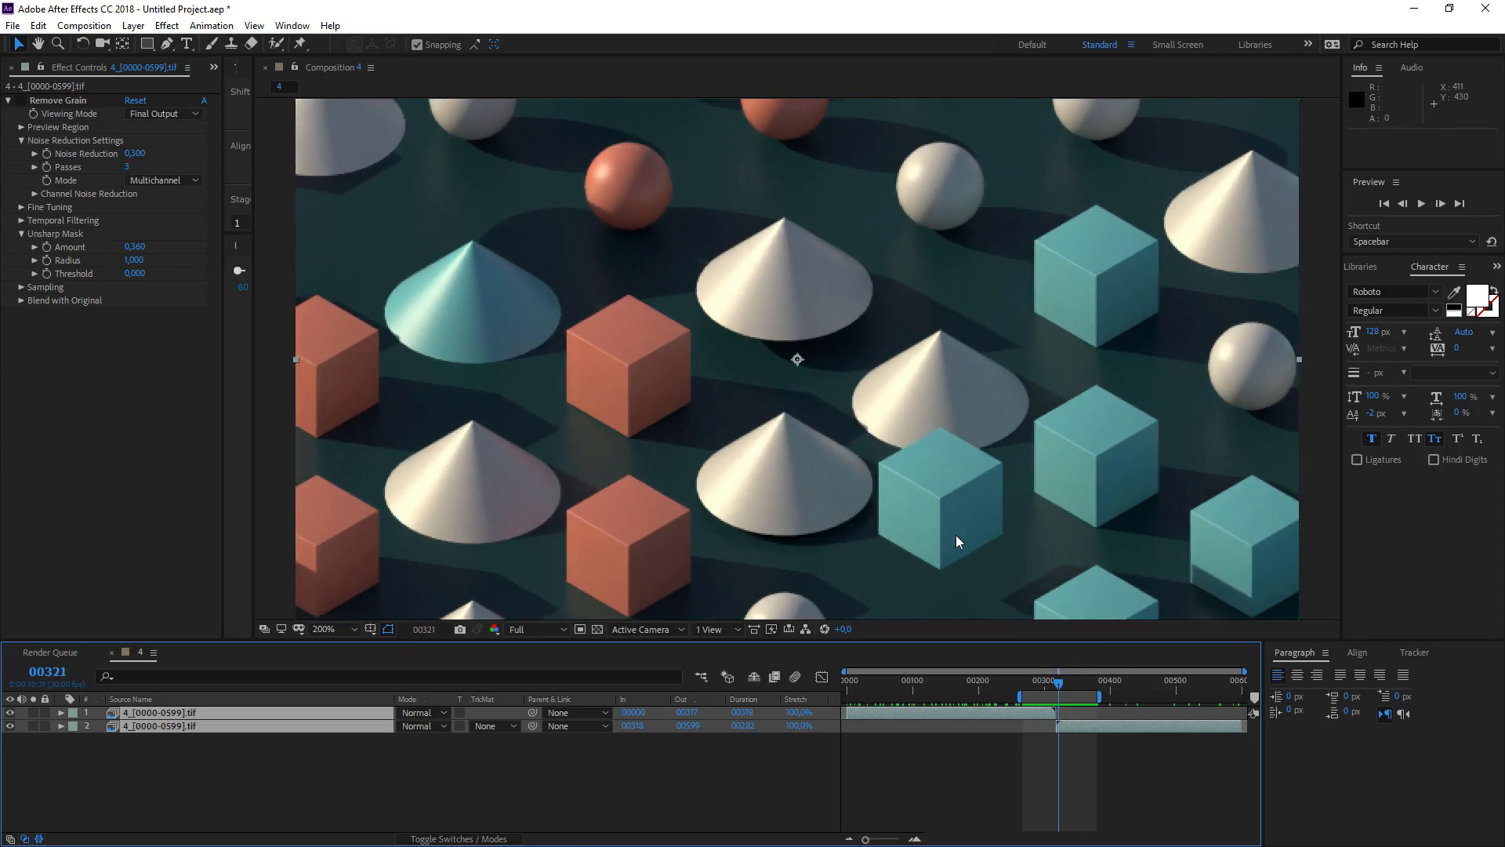
key(Page_Up)
key(Page_Up)
key(Page_Up)
key(Page_Up)
key(Page_Up)
key(Page_Down)
key(Page_Down)
key(Page_Down)
key(Page_Down)
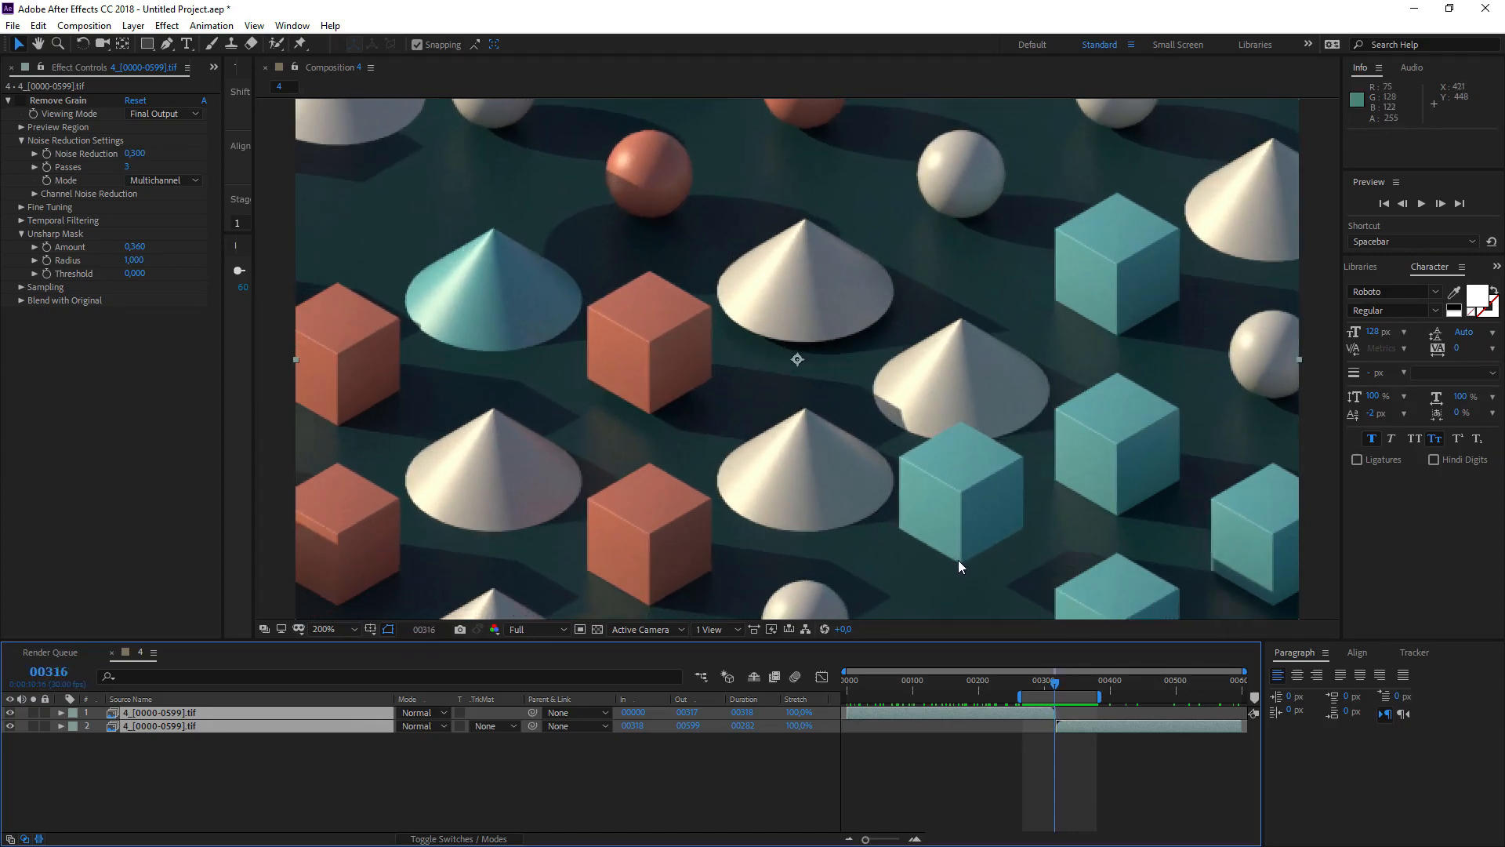
key(Page_Up)
key(Page_Up)
key(Page_Up)
key(Page_Up)
key(Page_Up)
key(Page_Up)
key(Page_Up)
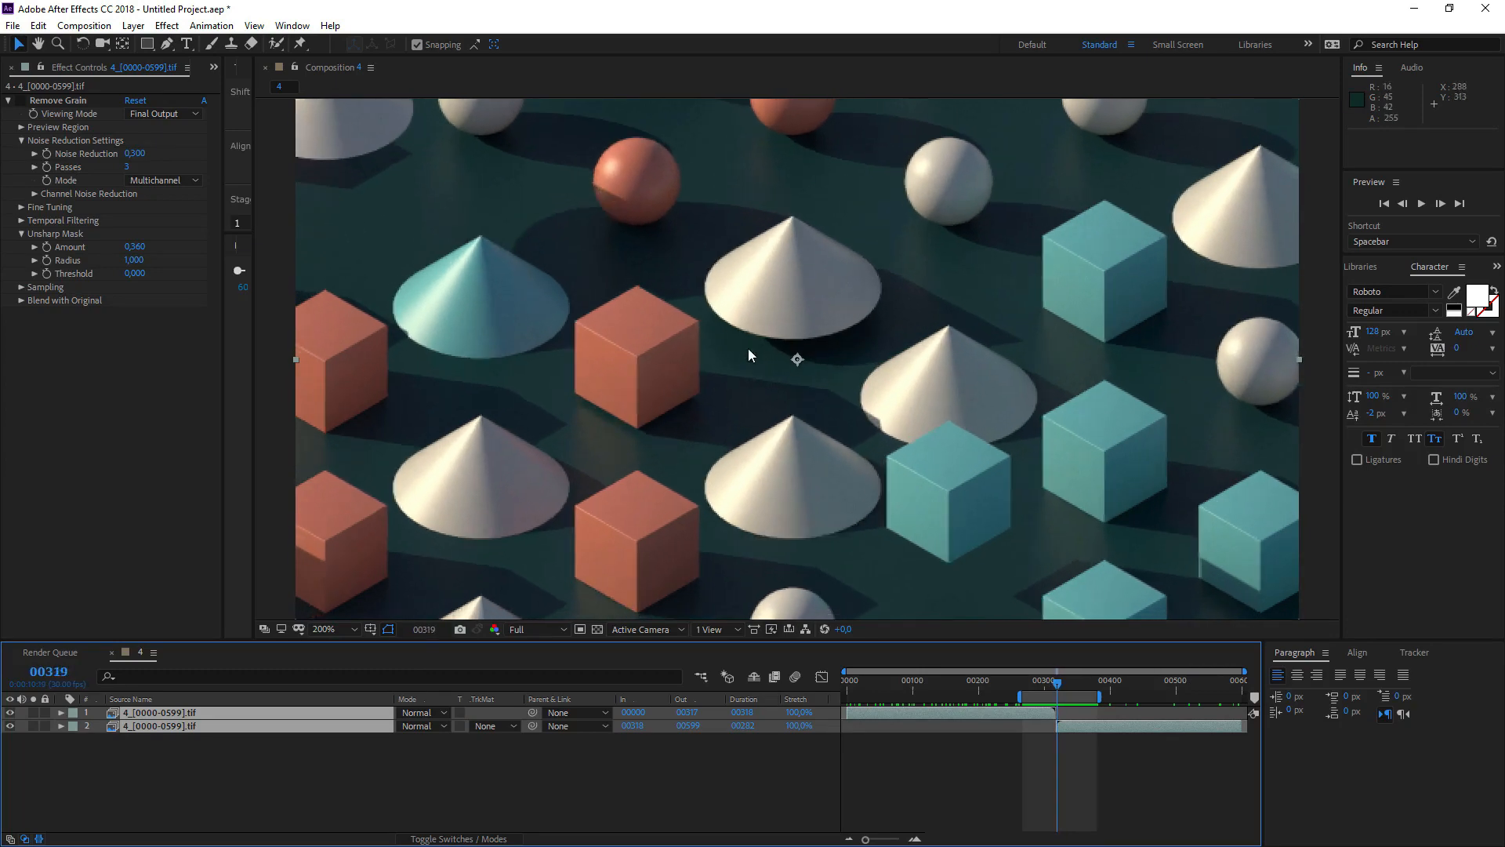
key(Page_Down)
key(Page_Down)
key(Page_Down)
key(Page_Down)
key(Page_Down)
key(Page_Down)
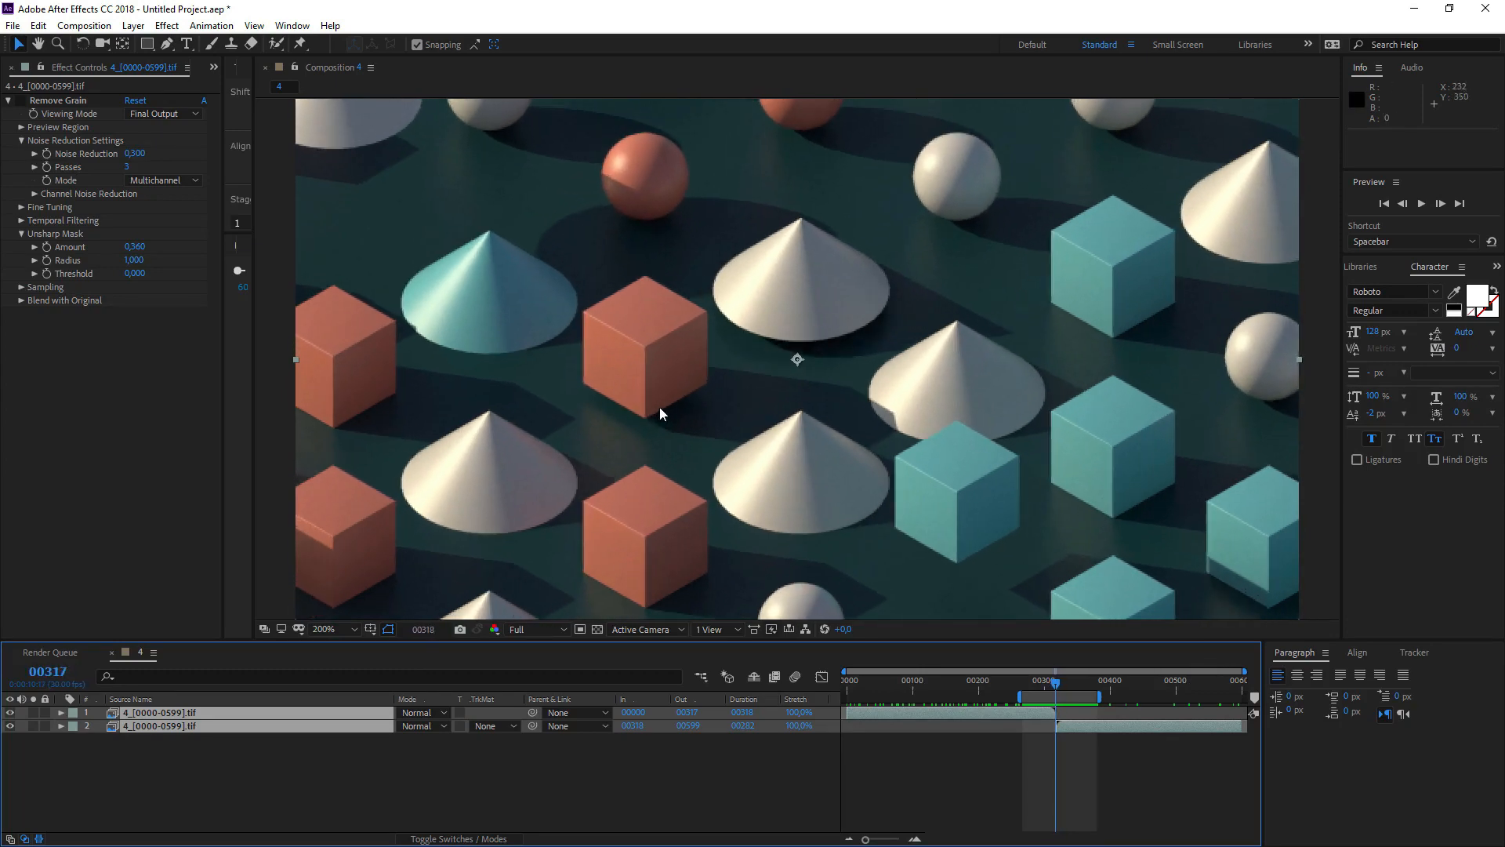
key(comma)
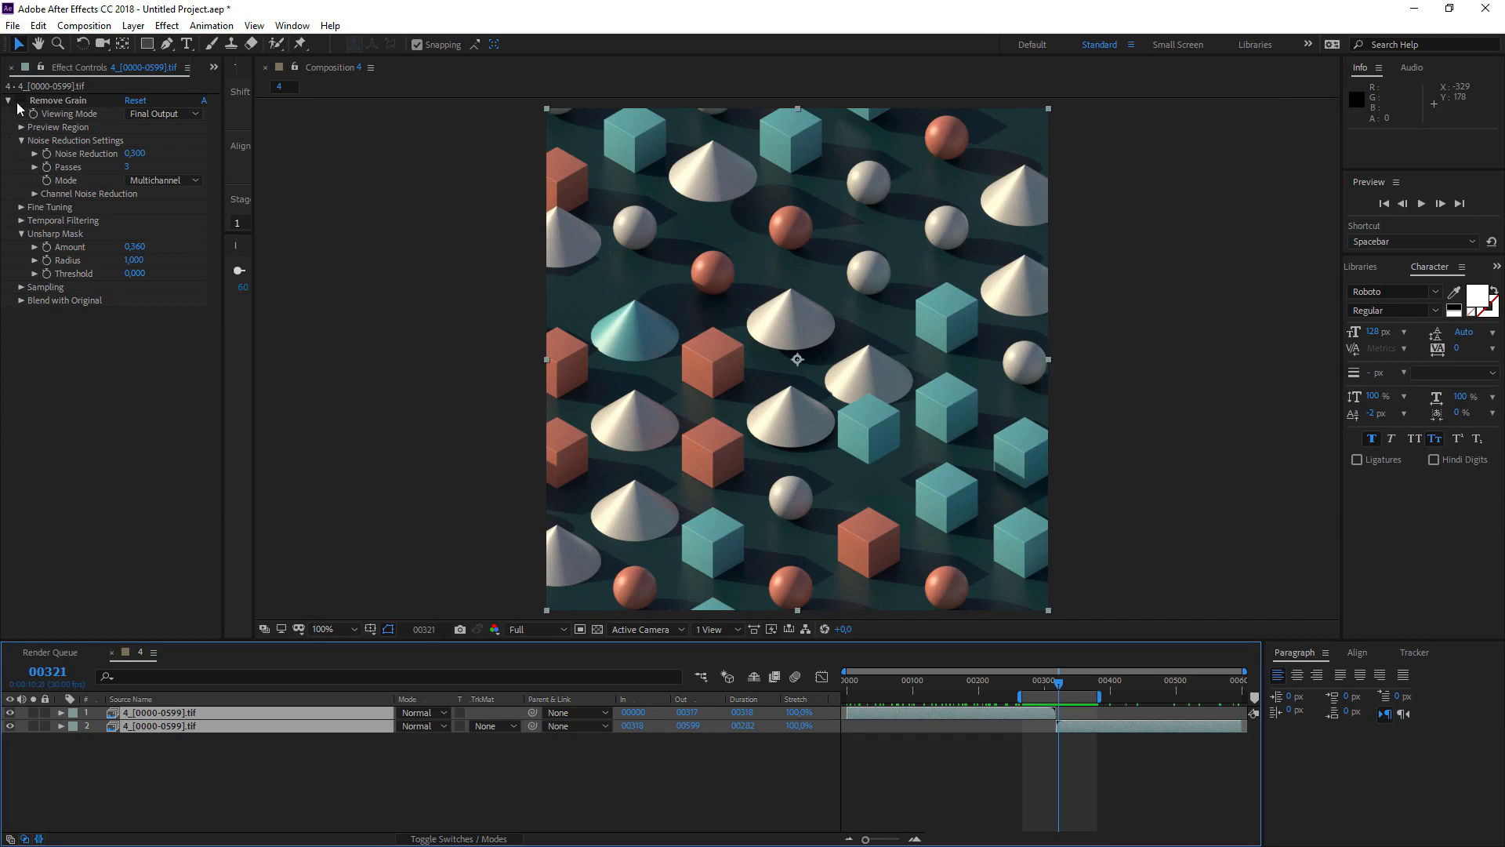
Replace the two split layers with the full 4_[0000-0599].tif sequence and extend the work area to frames 0–599
click(10, 68)
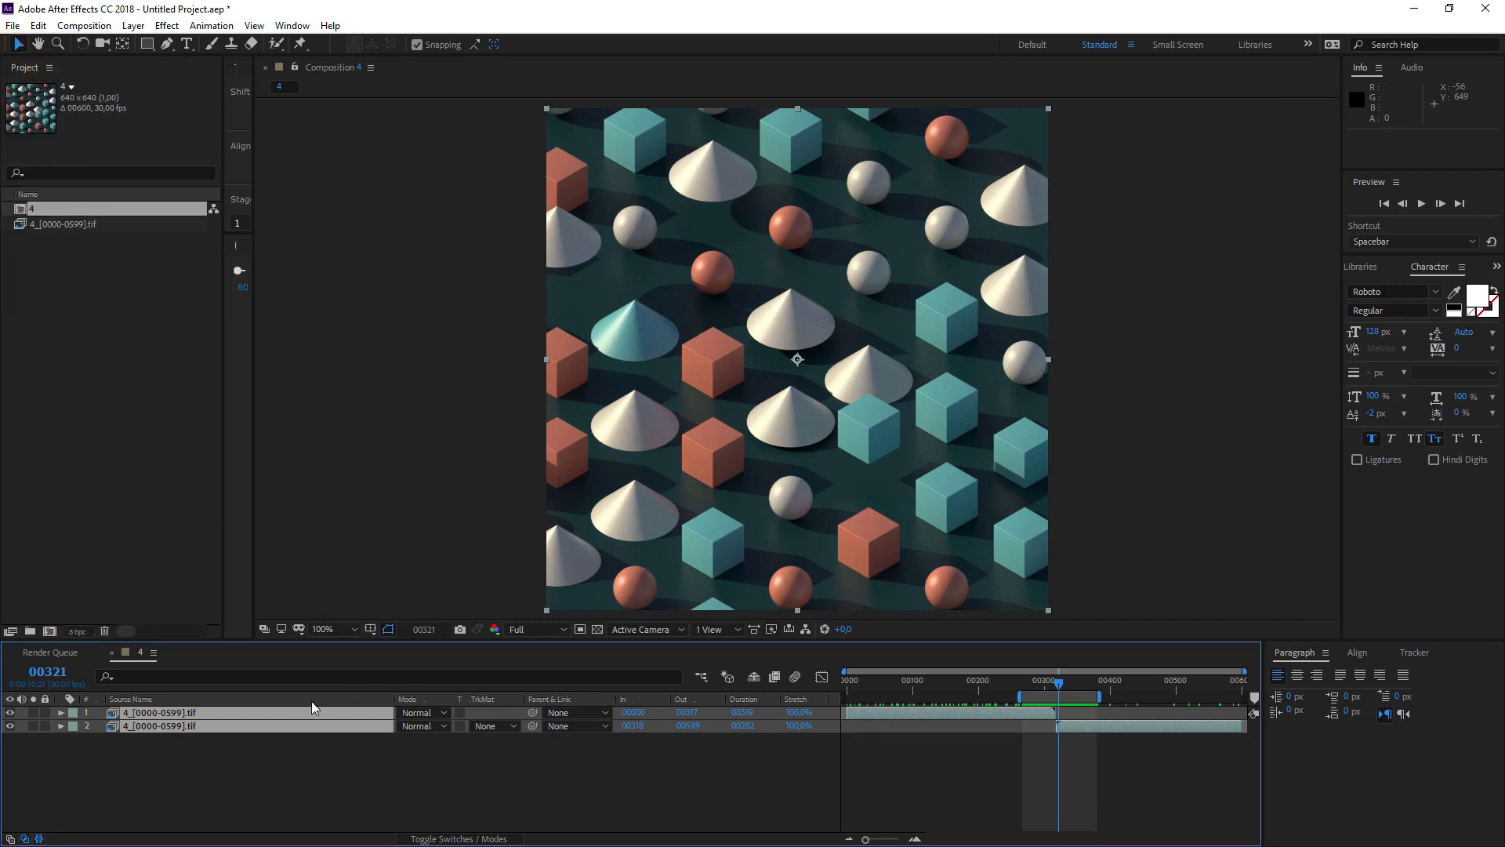
drag(68, 224, 172, 721)
click(176, 712)
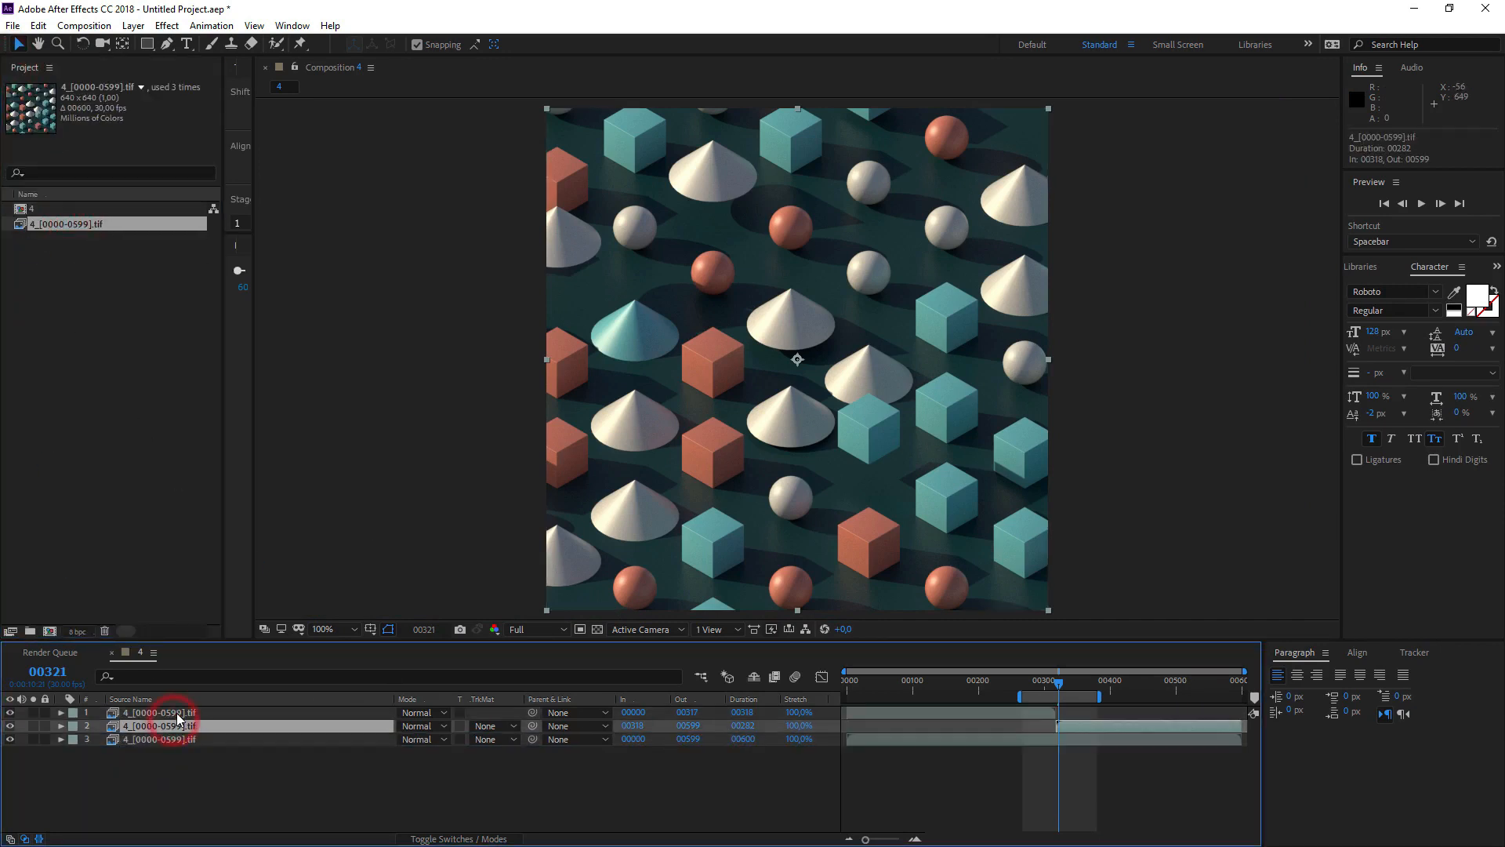
key(Delete)
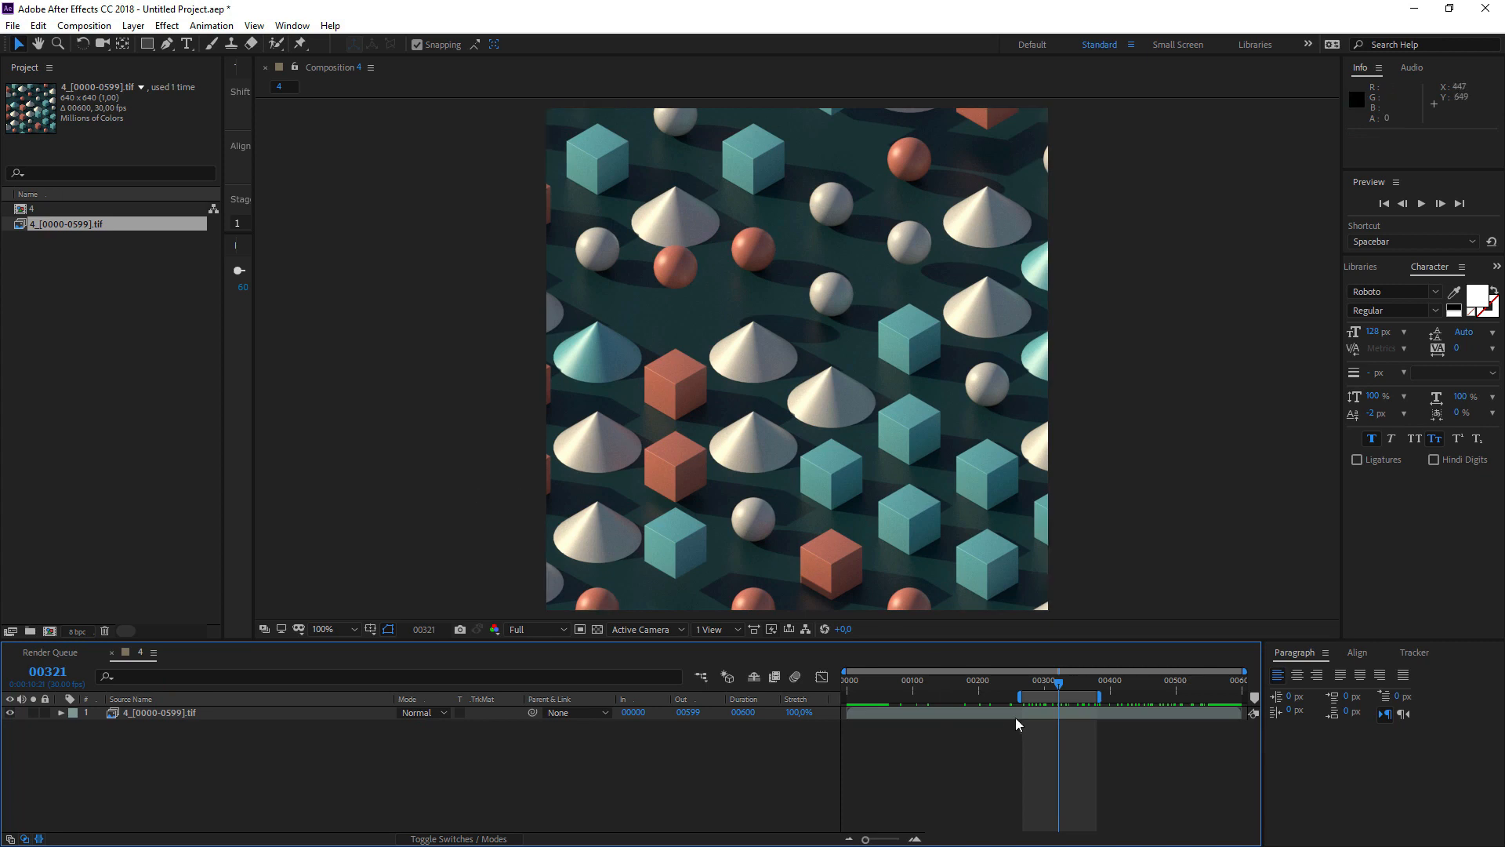
drag(1013, 696, 844, 696)
drag(1099, 696, 1244, 696)
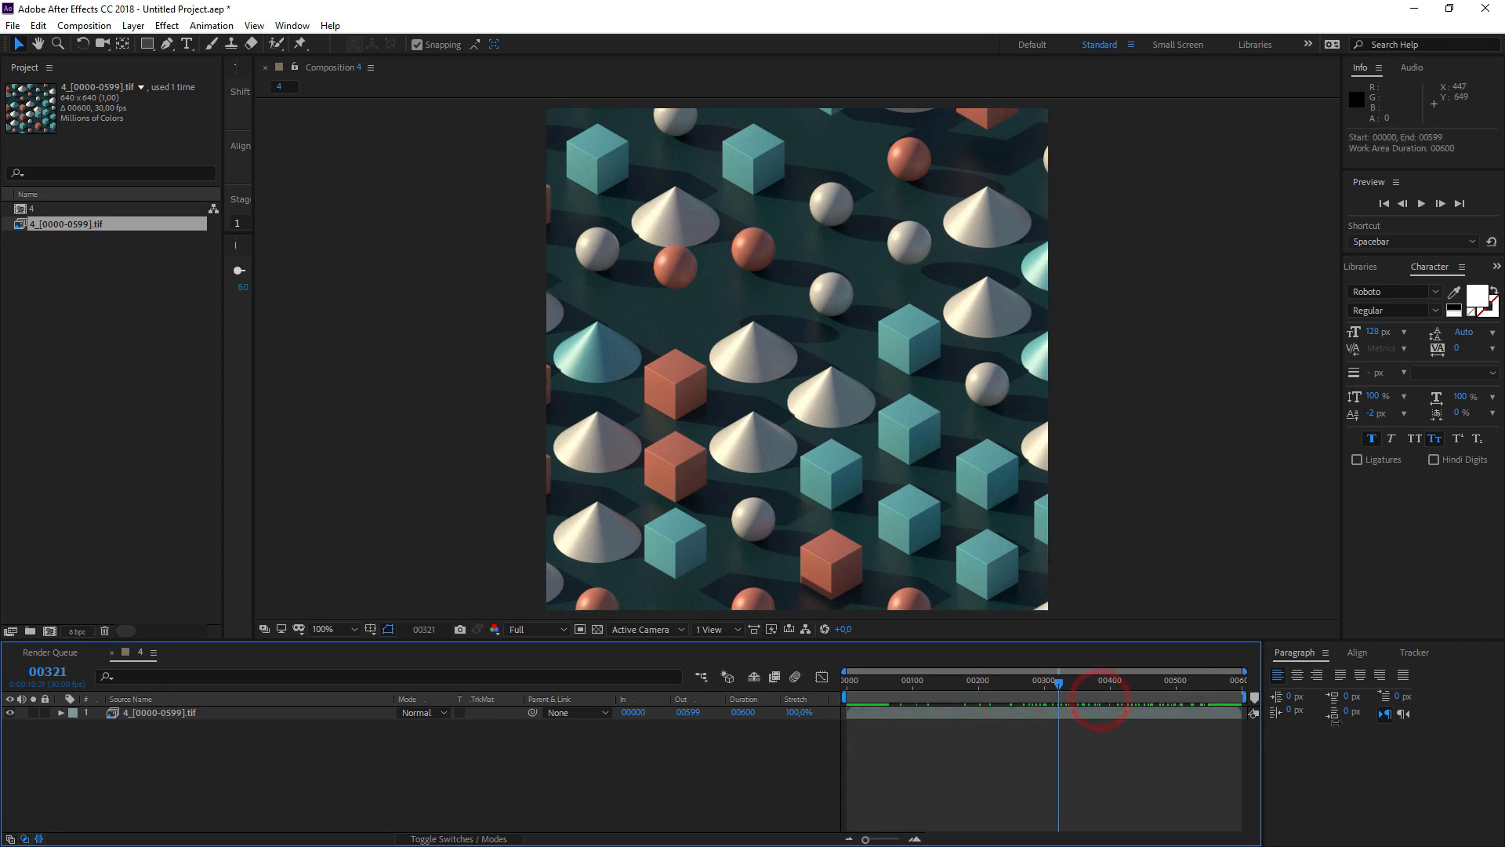